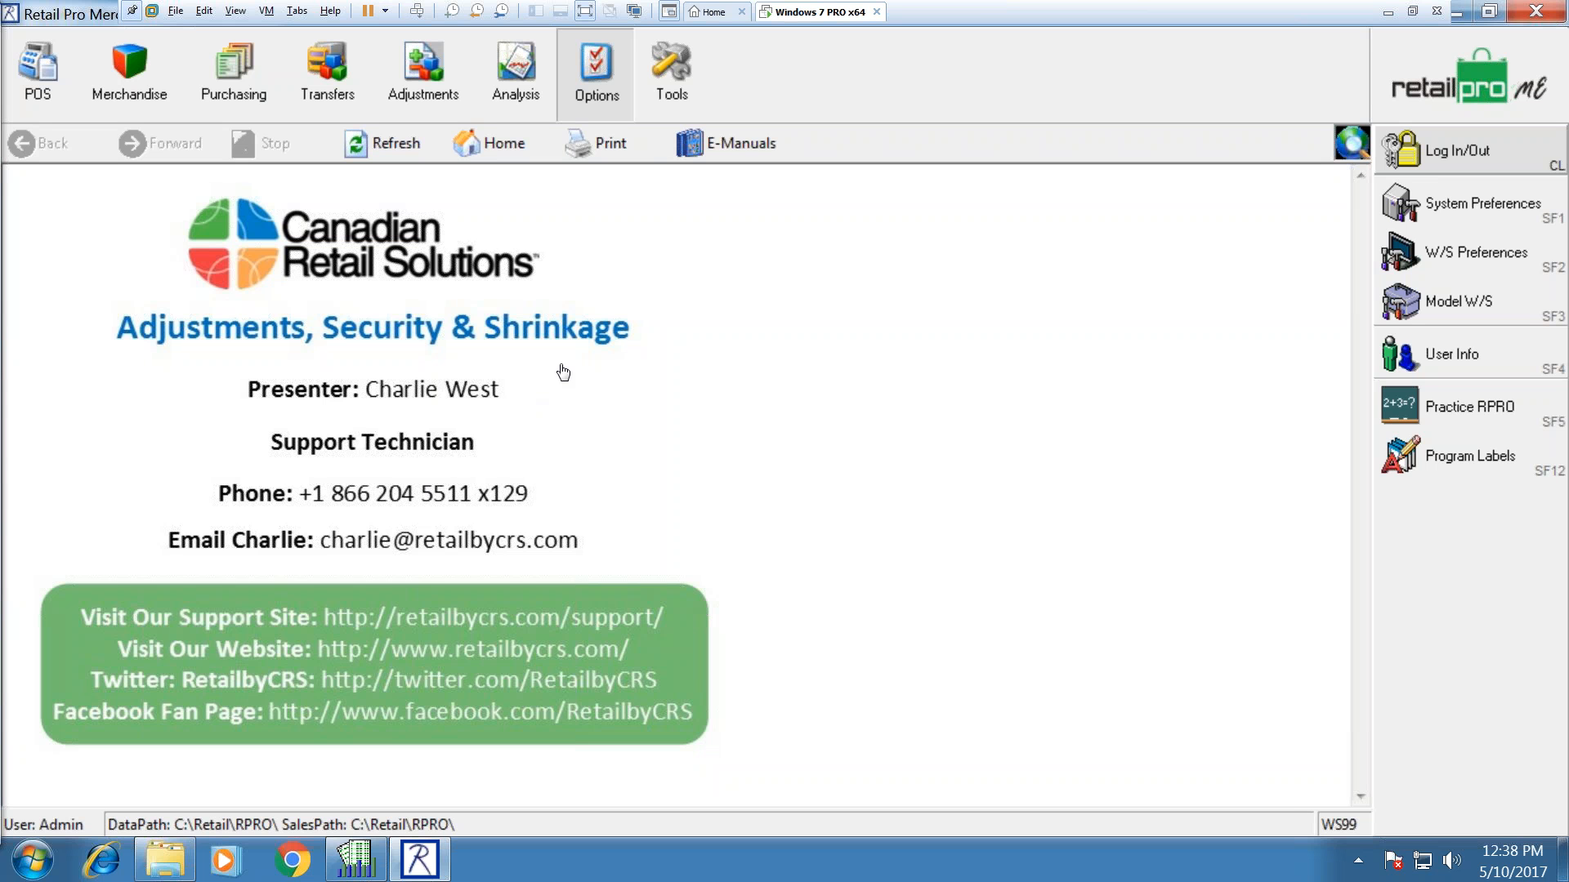
Step: Show the May 2017 adjustment memos list and select memo 74
click(423, 82)
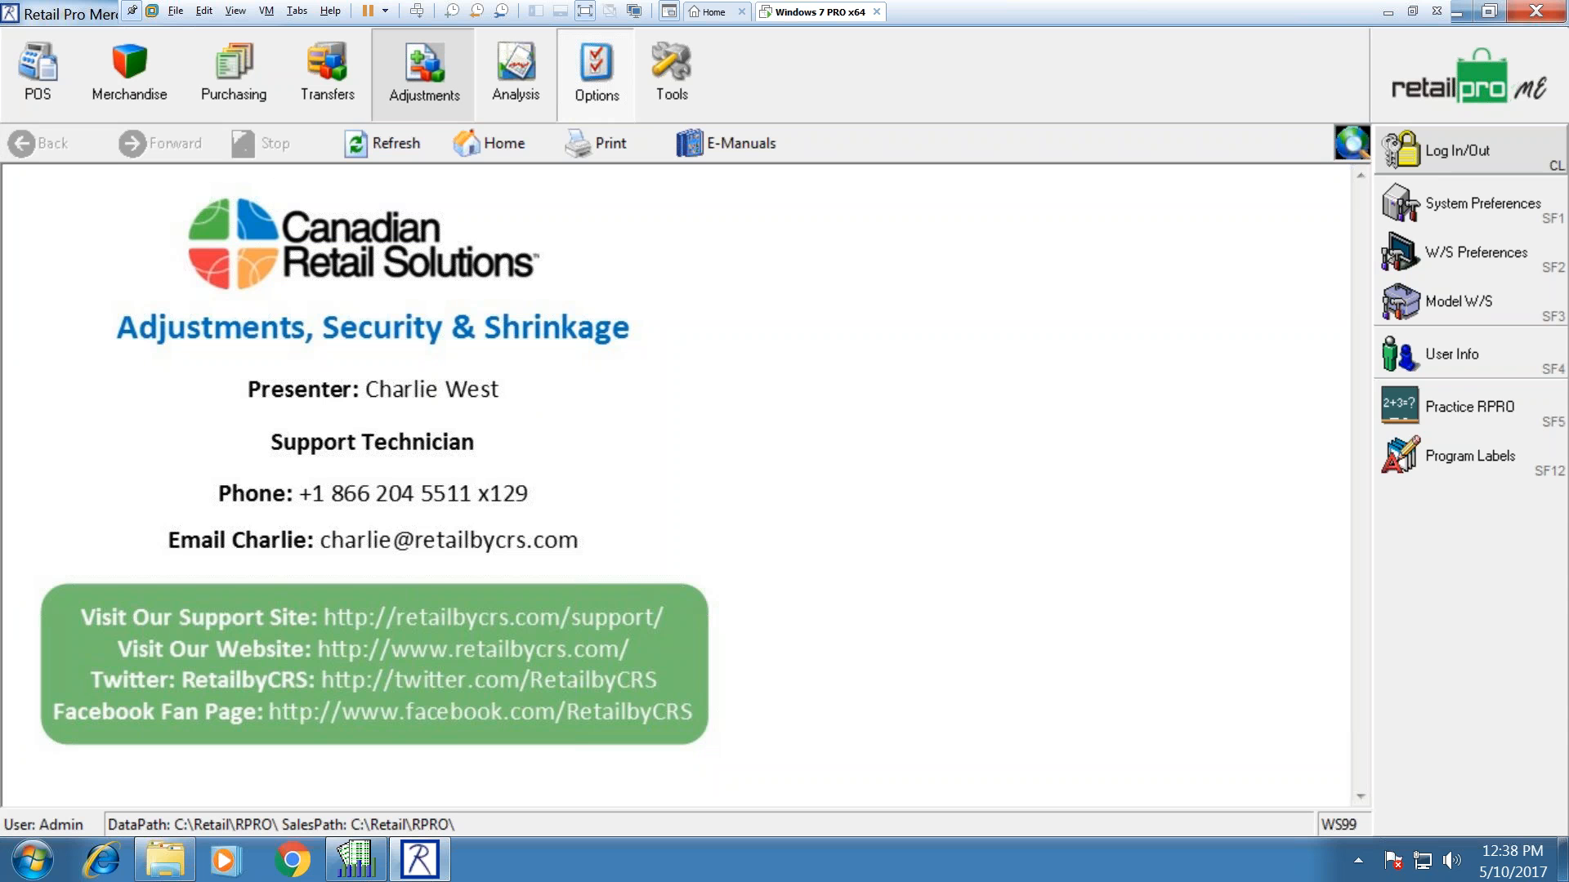
click(1433, 156)
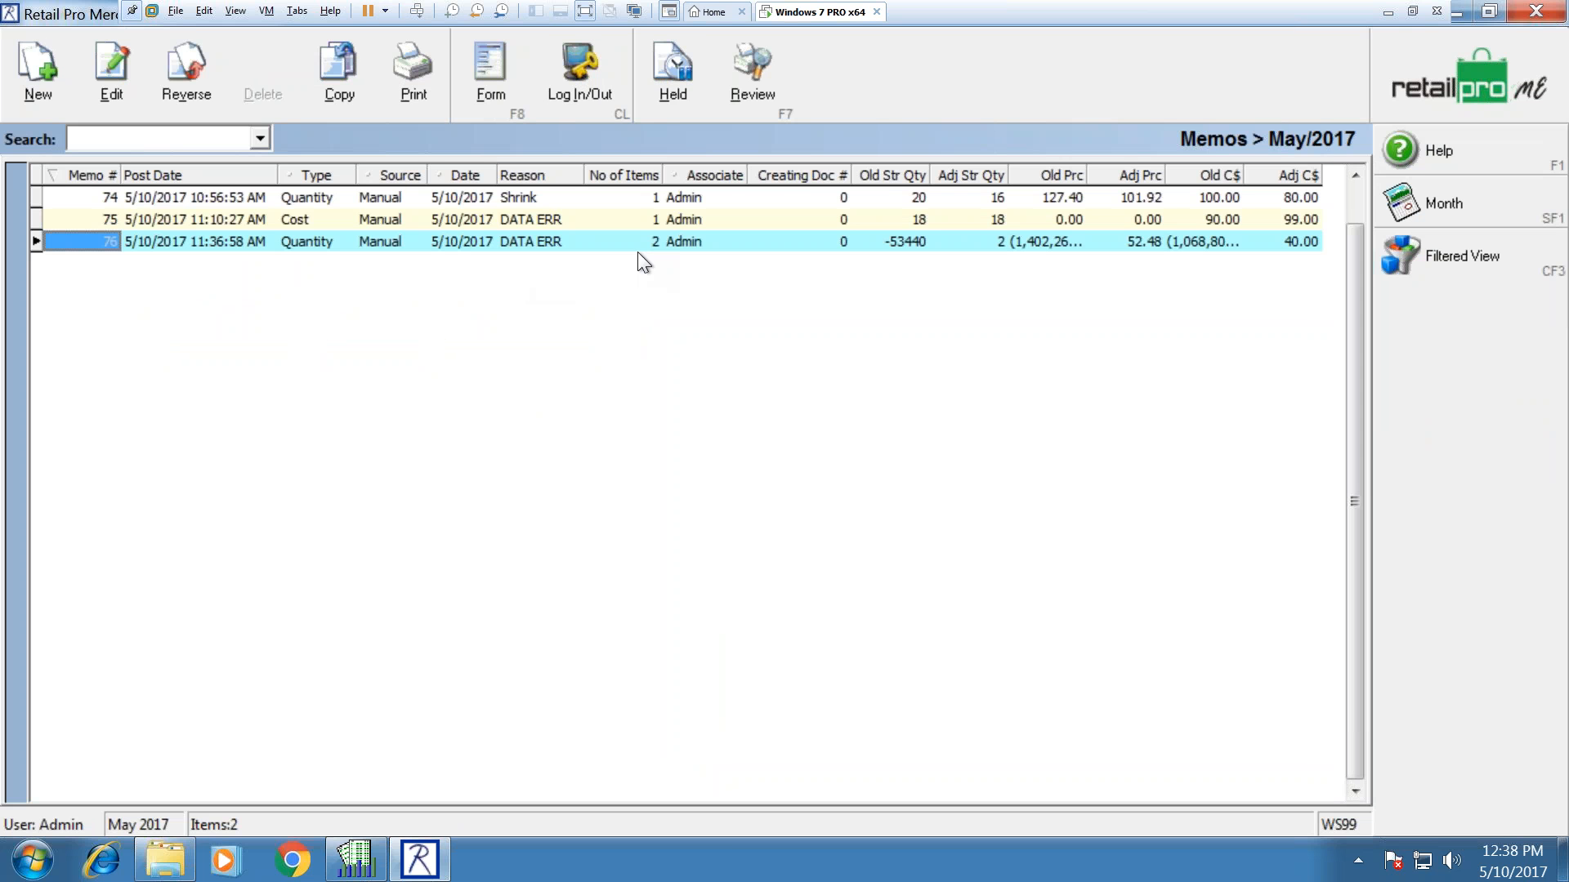
click(1509, 216)
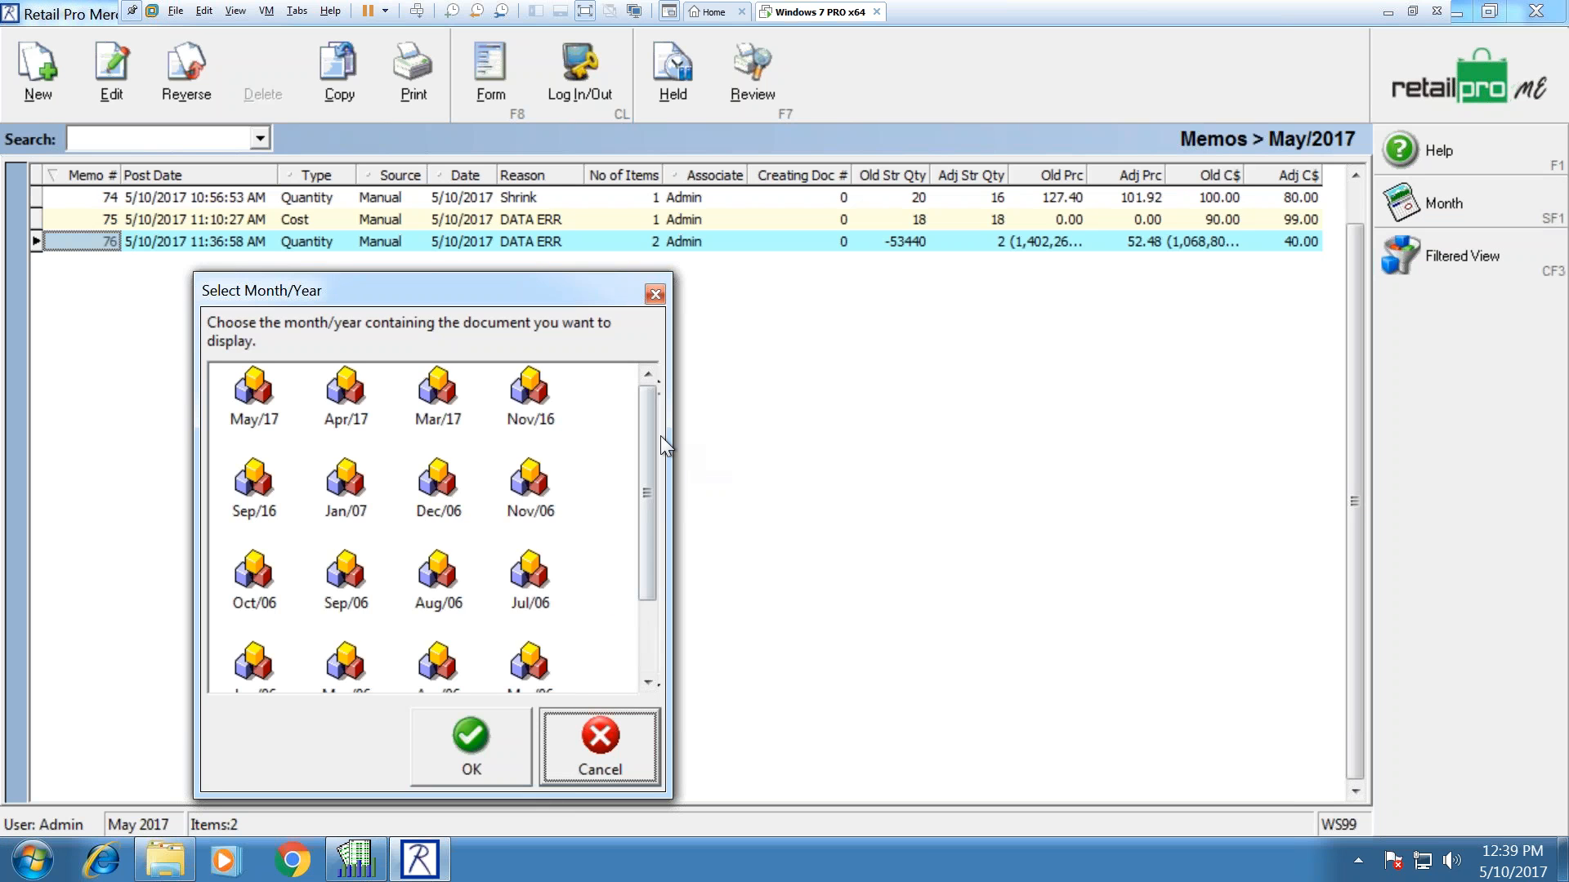
drag(649, 432, 621, 586)
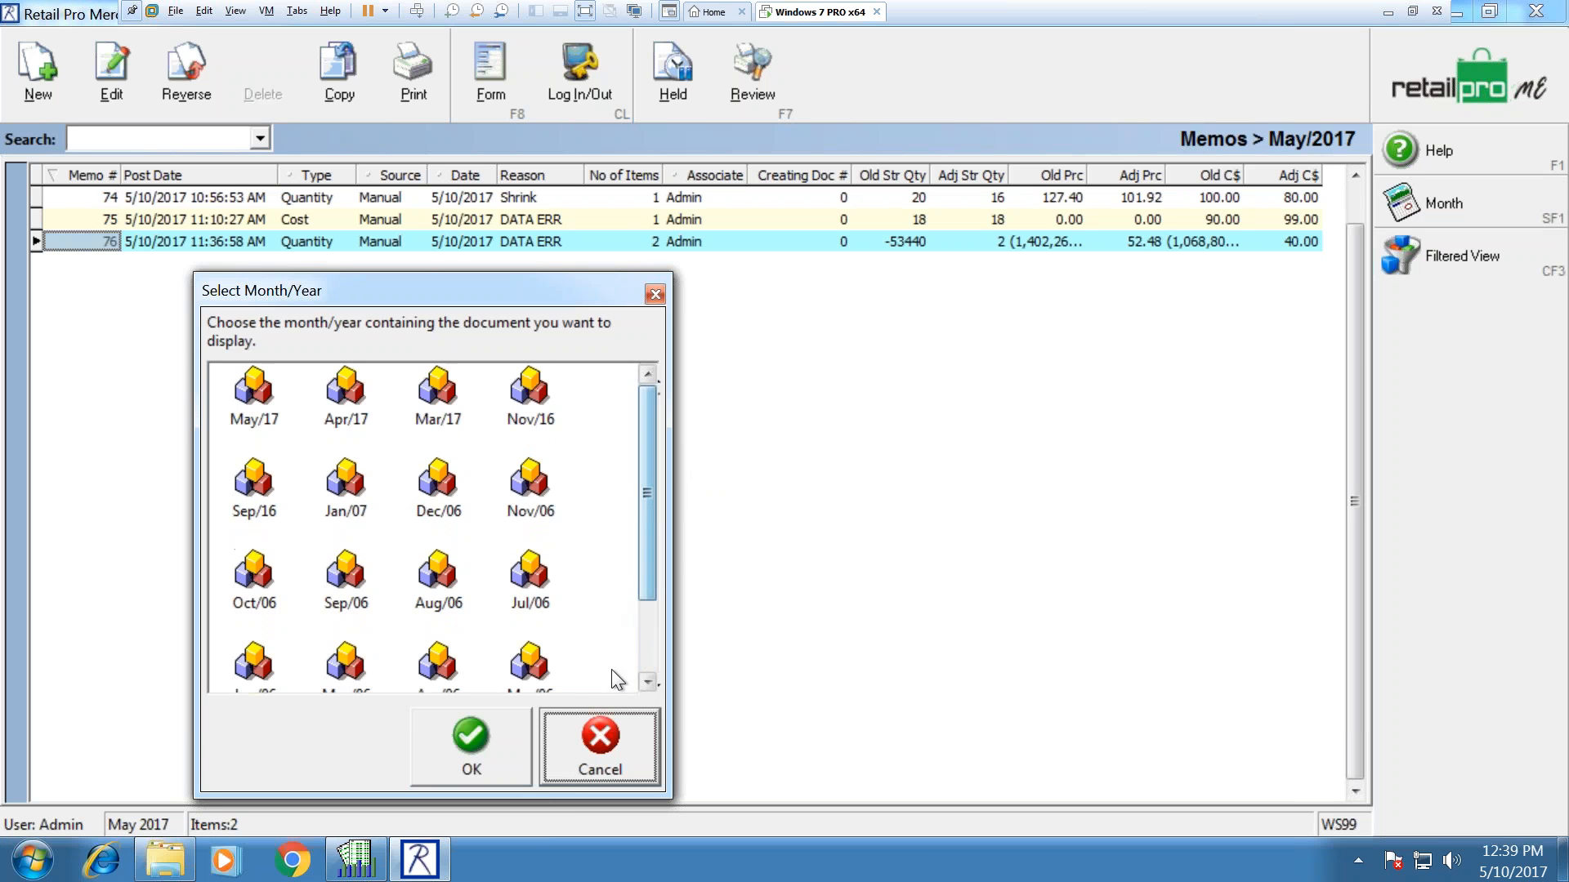
click(632, 743)
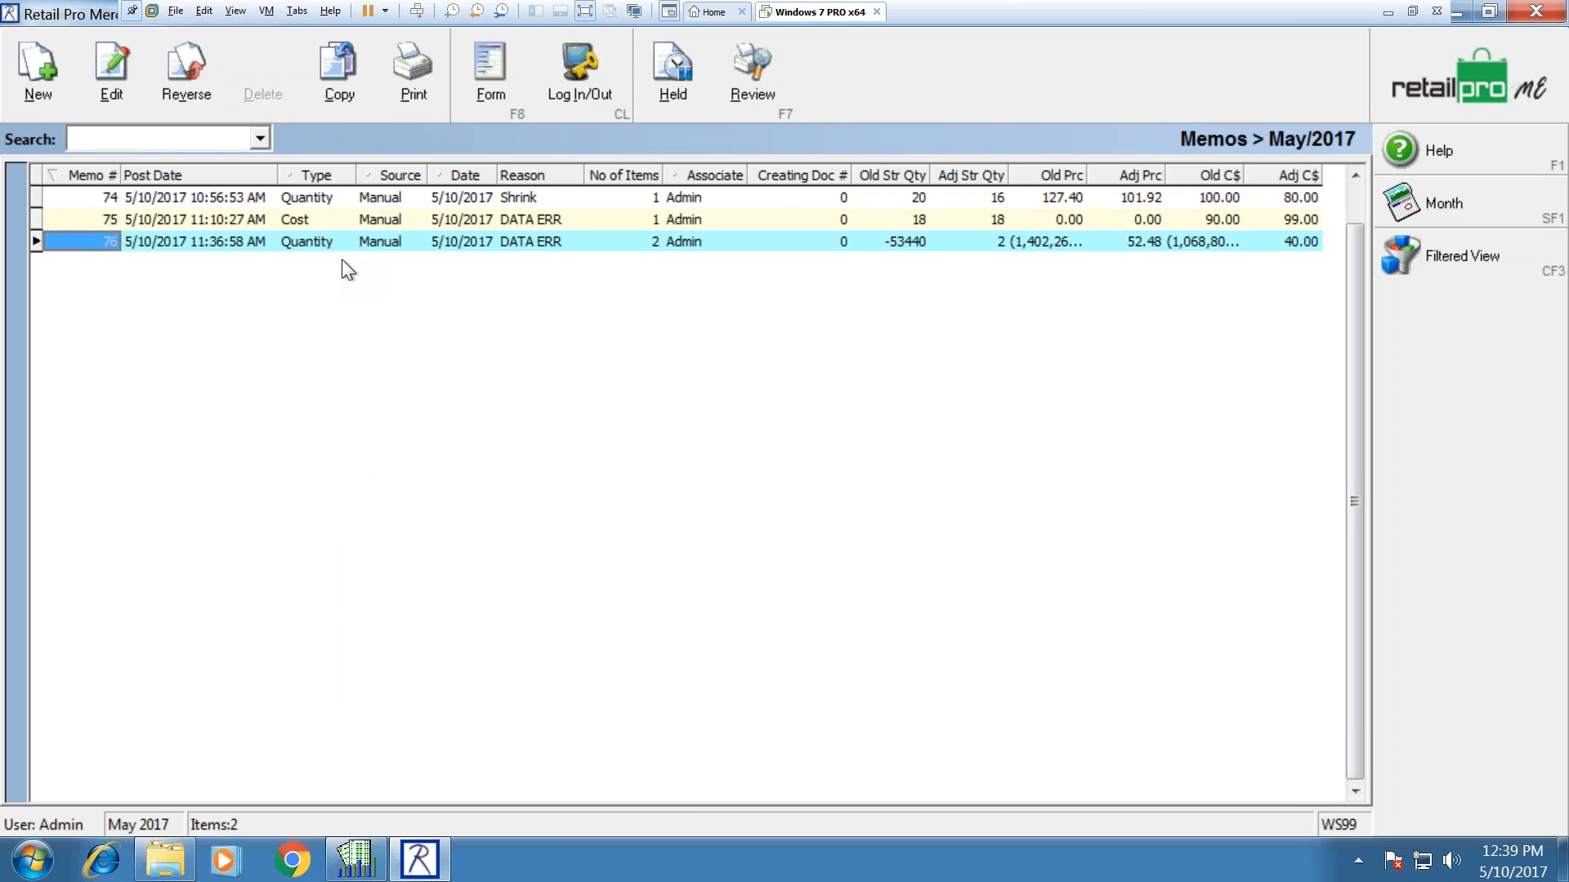
click(129, 198)
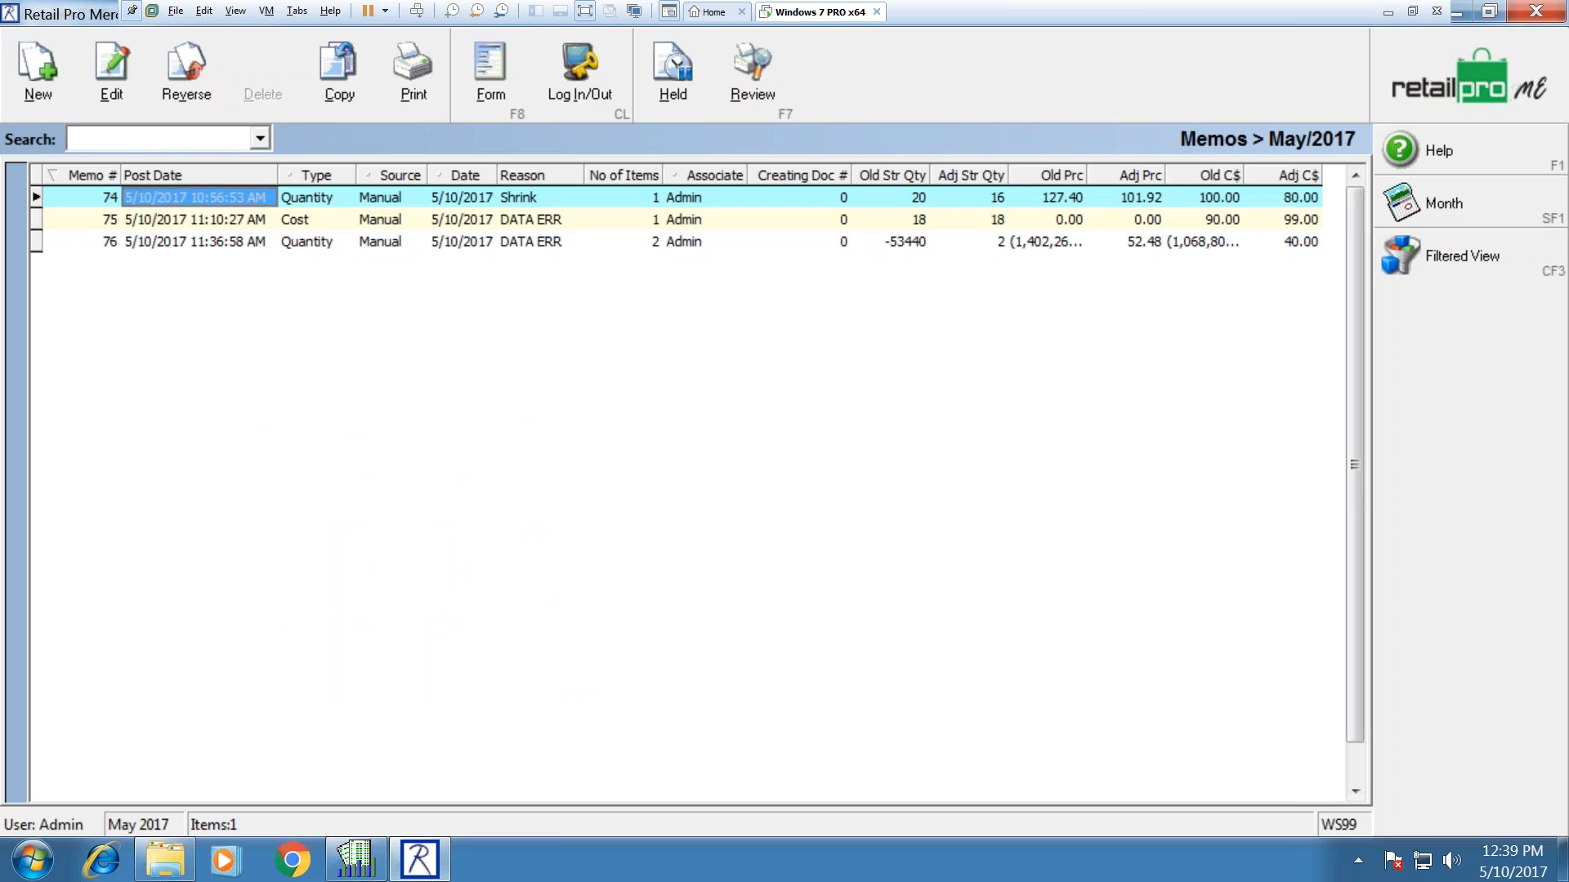
Step: Create a new Quantity adjustment memo, number 77
click(33, 78)
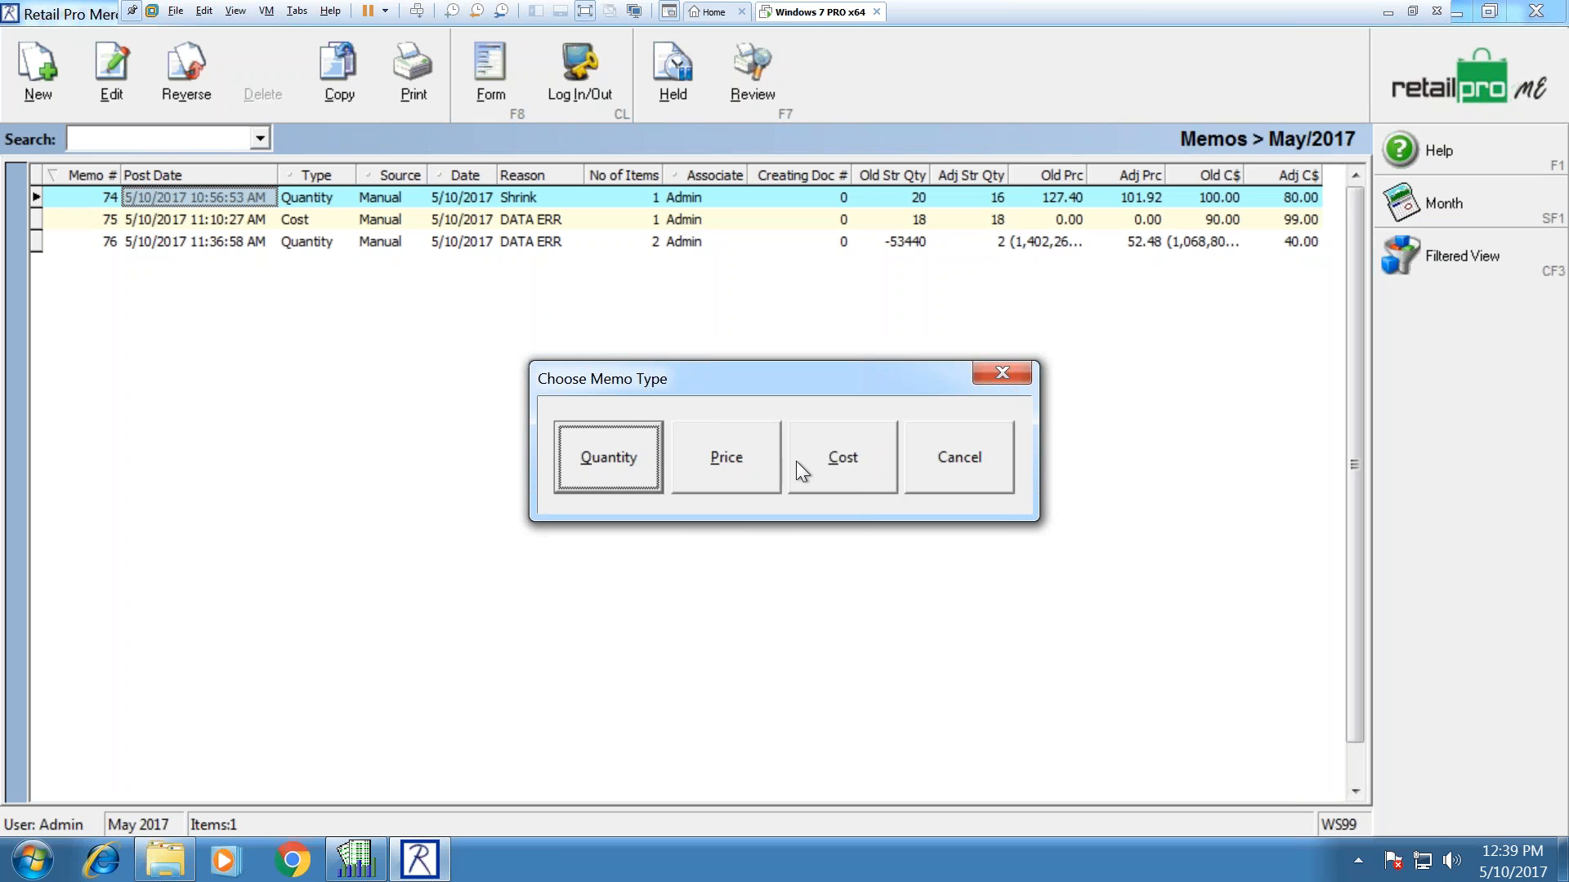
click(608, 468)
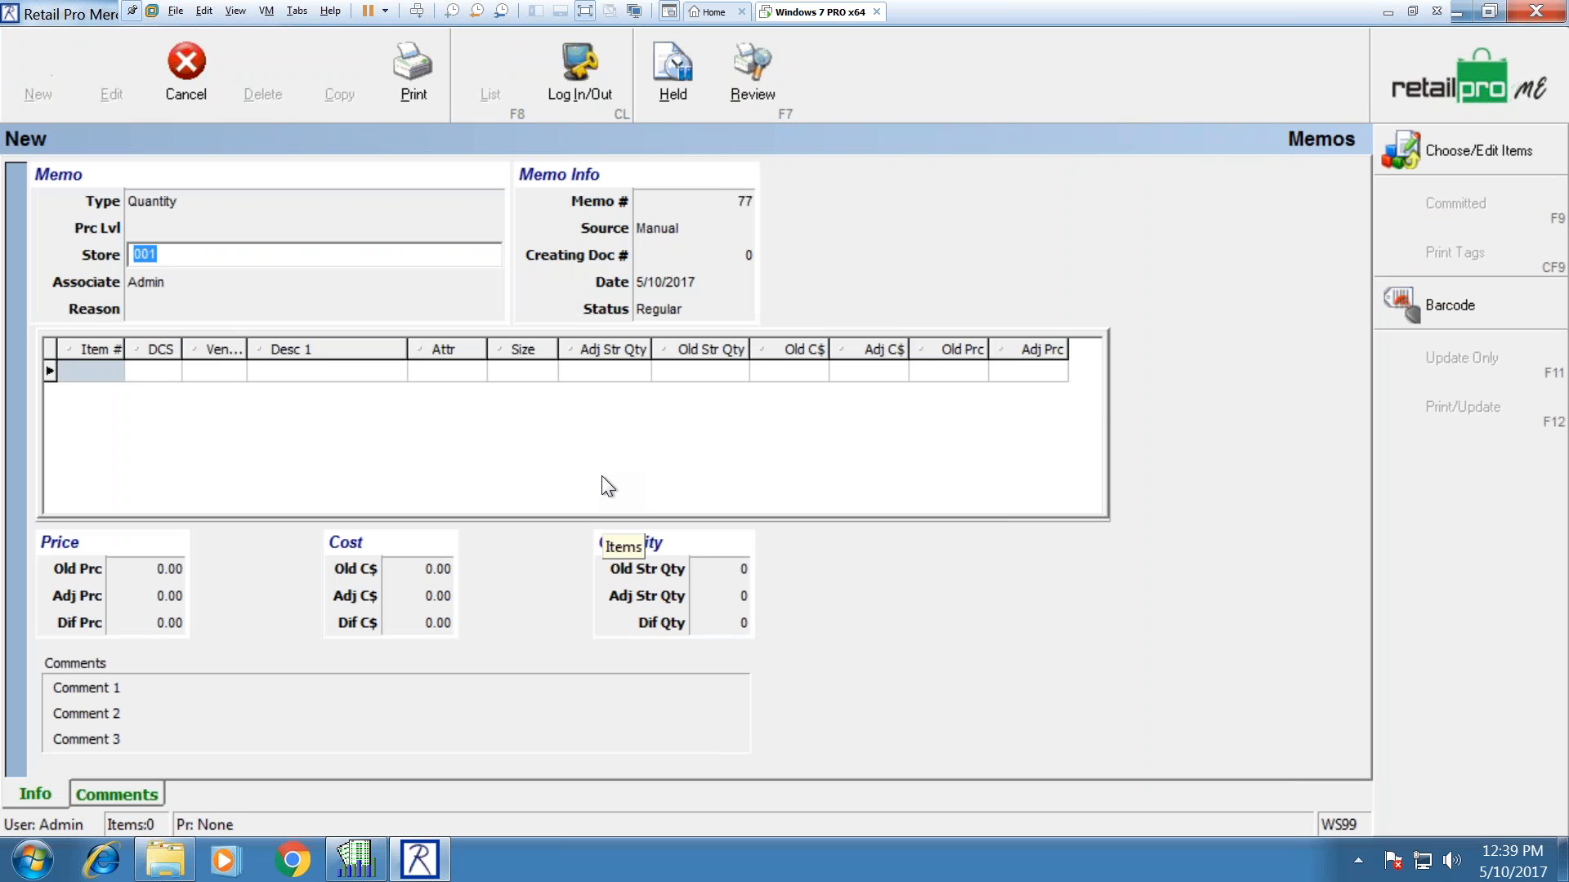
Step: Confirm store 001, keep Admin as associate, and bring up the store 001 item picker
click(184, 257)
drag(184, 258, 111, 262)
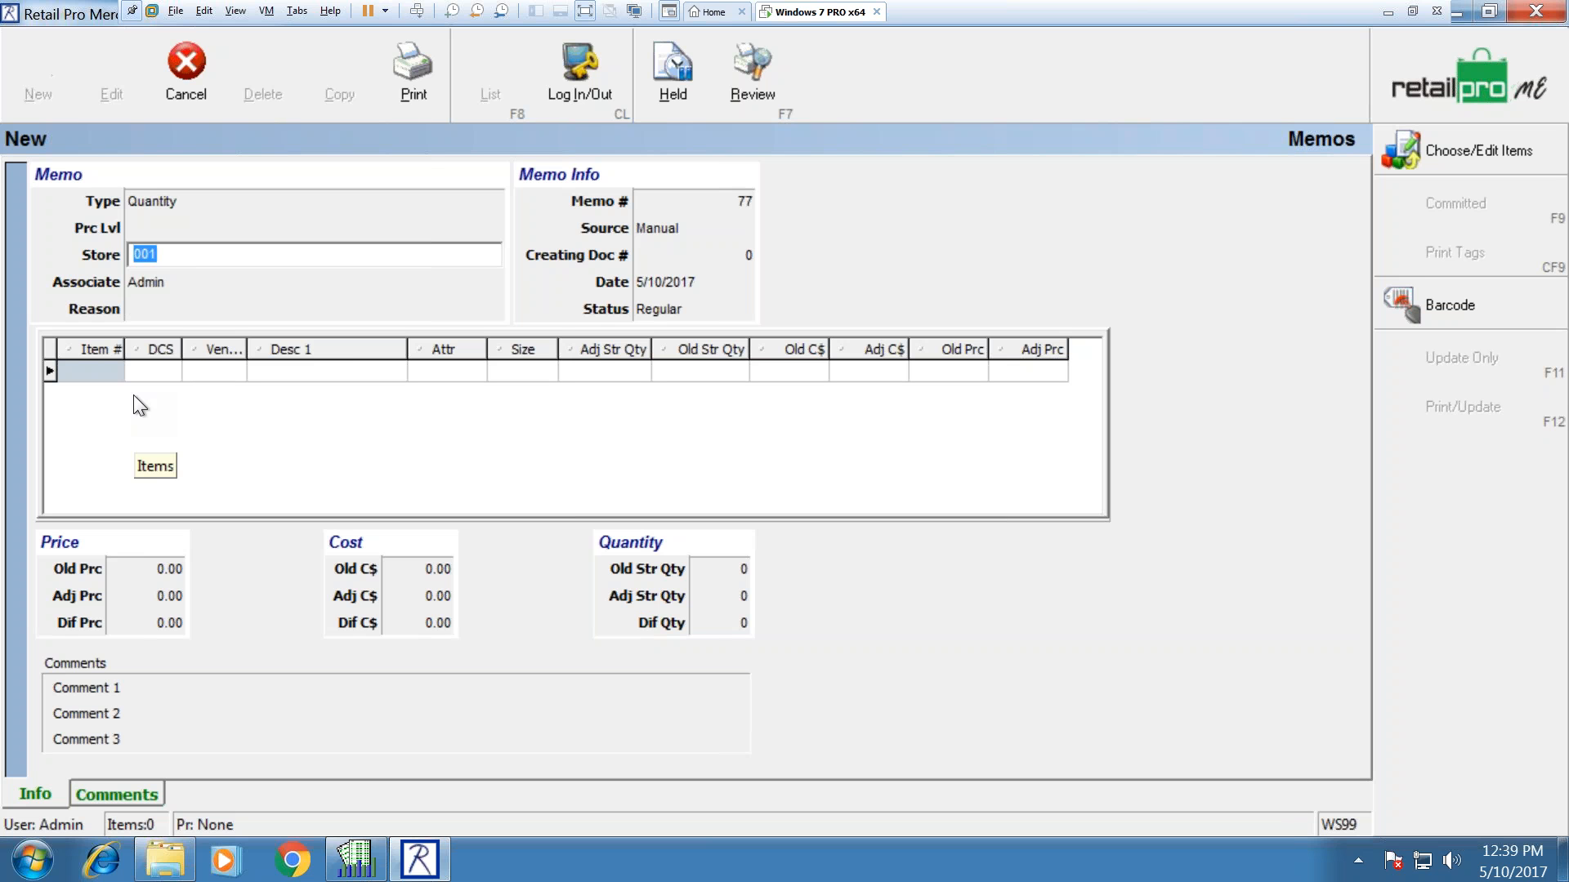
click(172, 281)
key(shift+Tab)
click(169, 281)
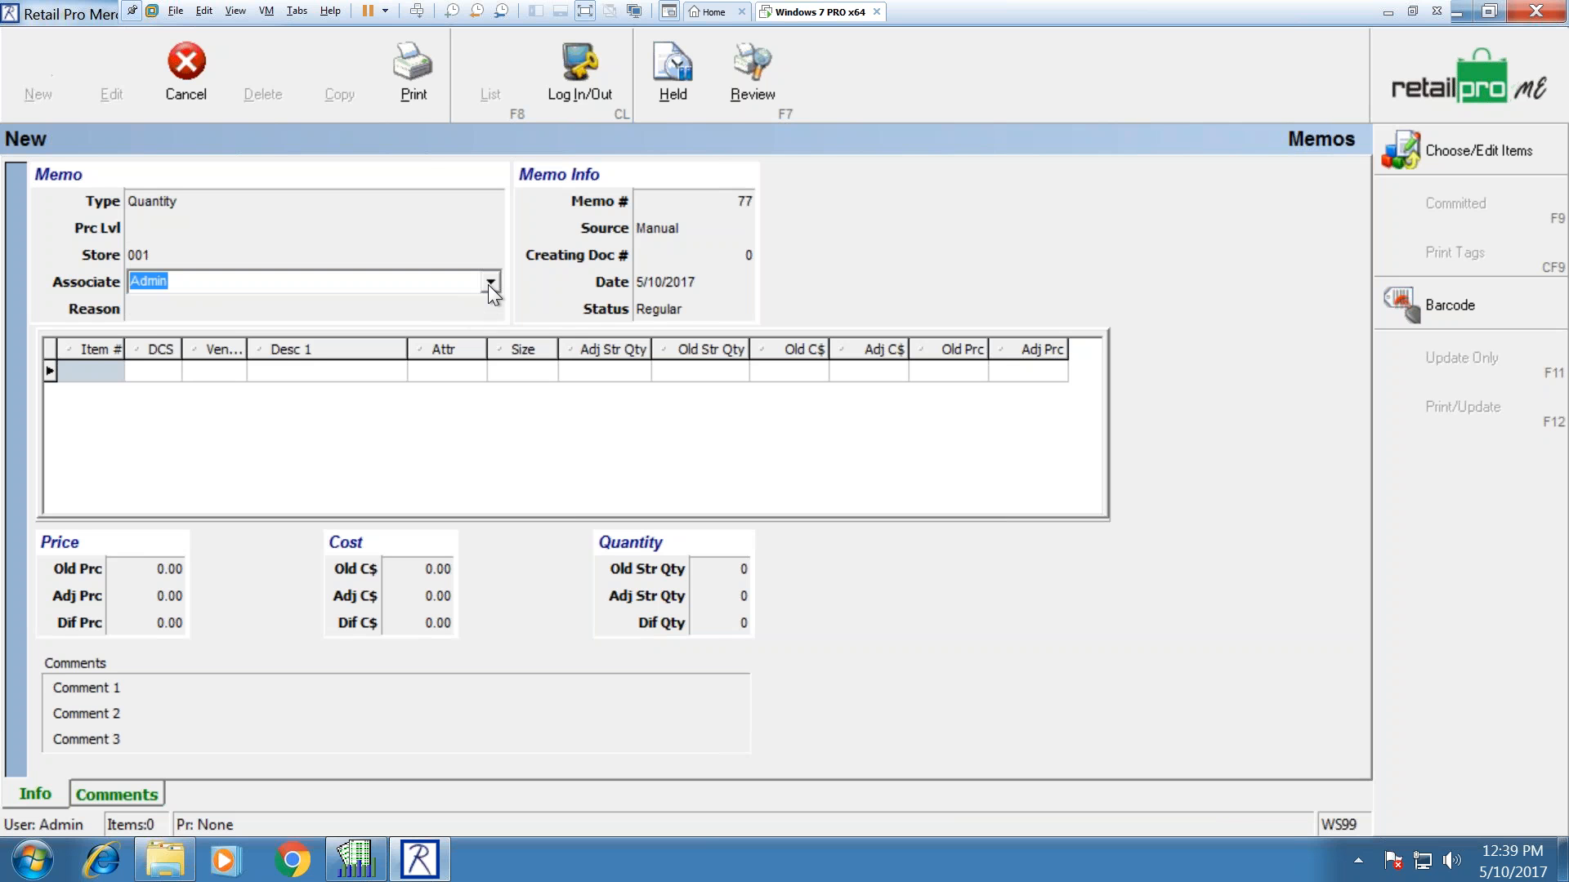
click(490, 283)
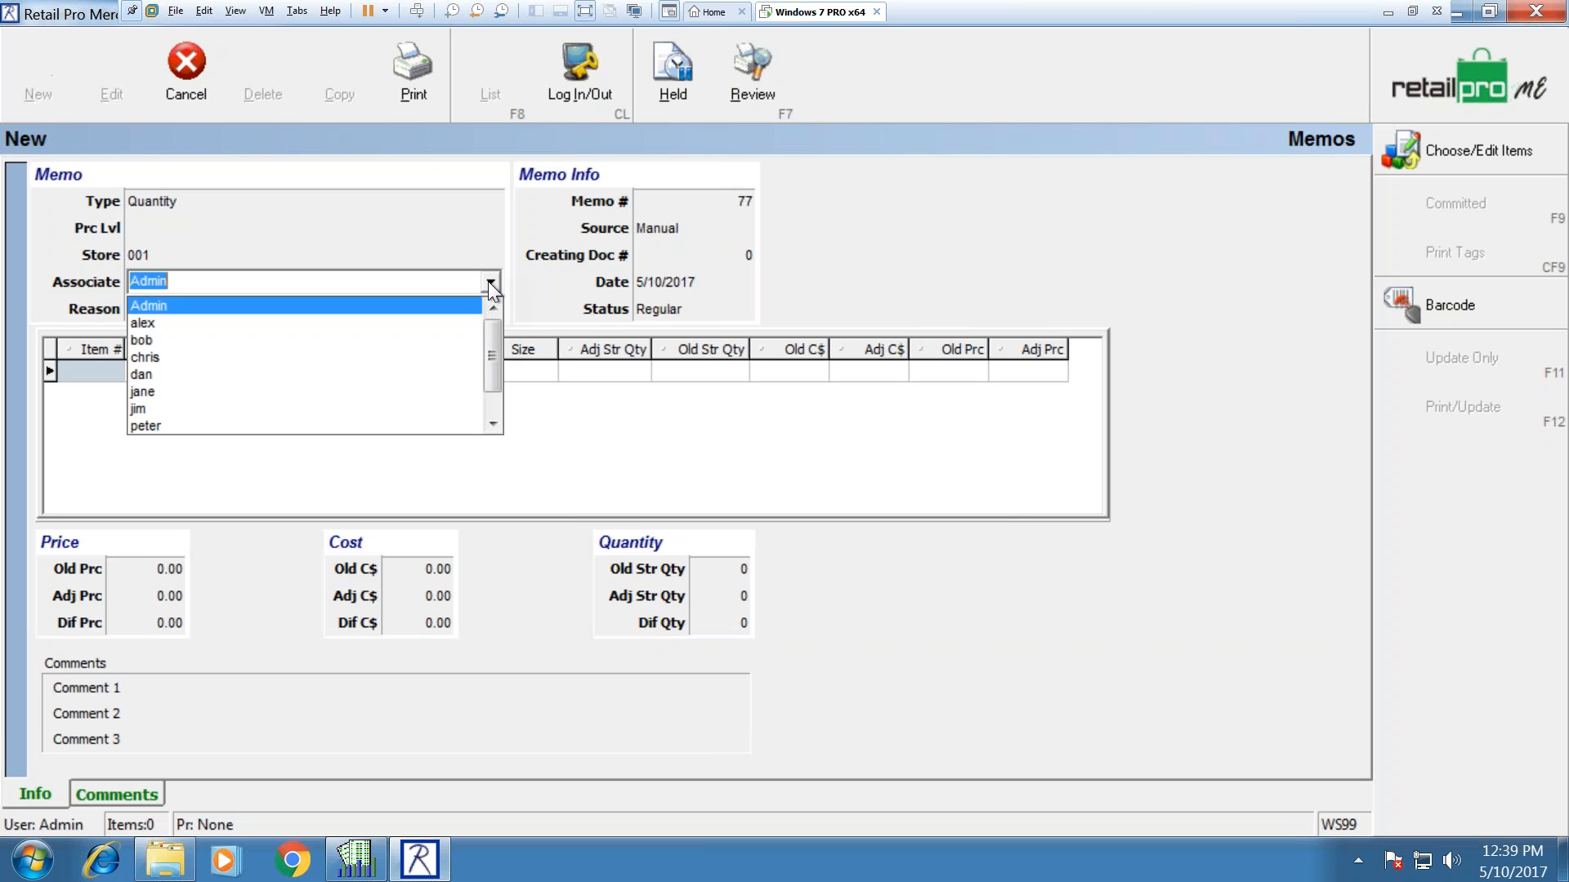
click(491, 284)
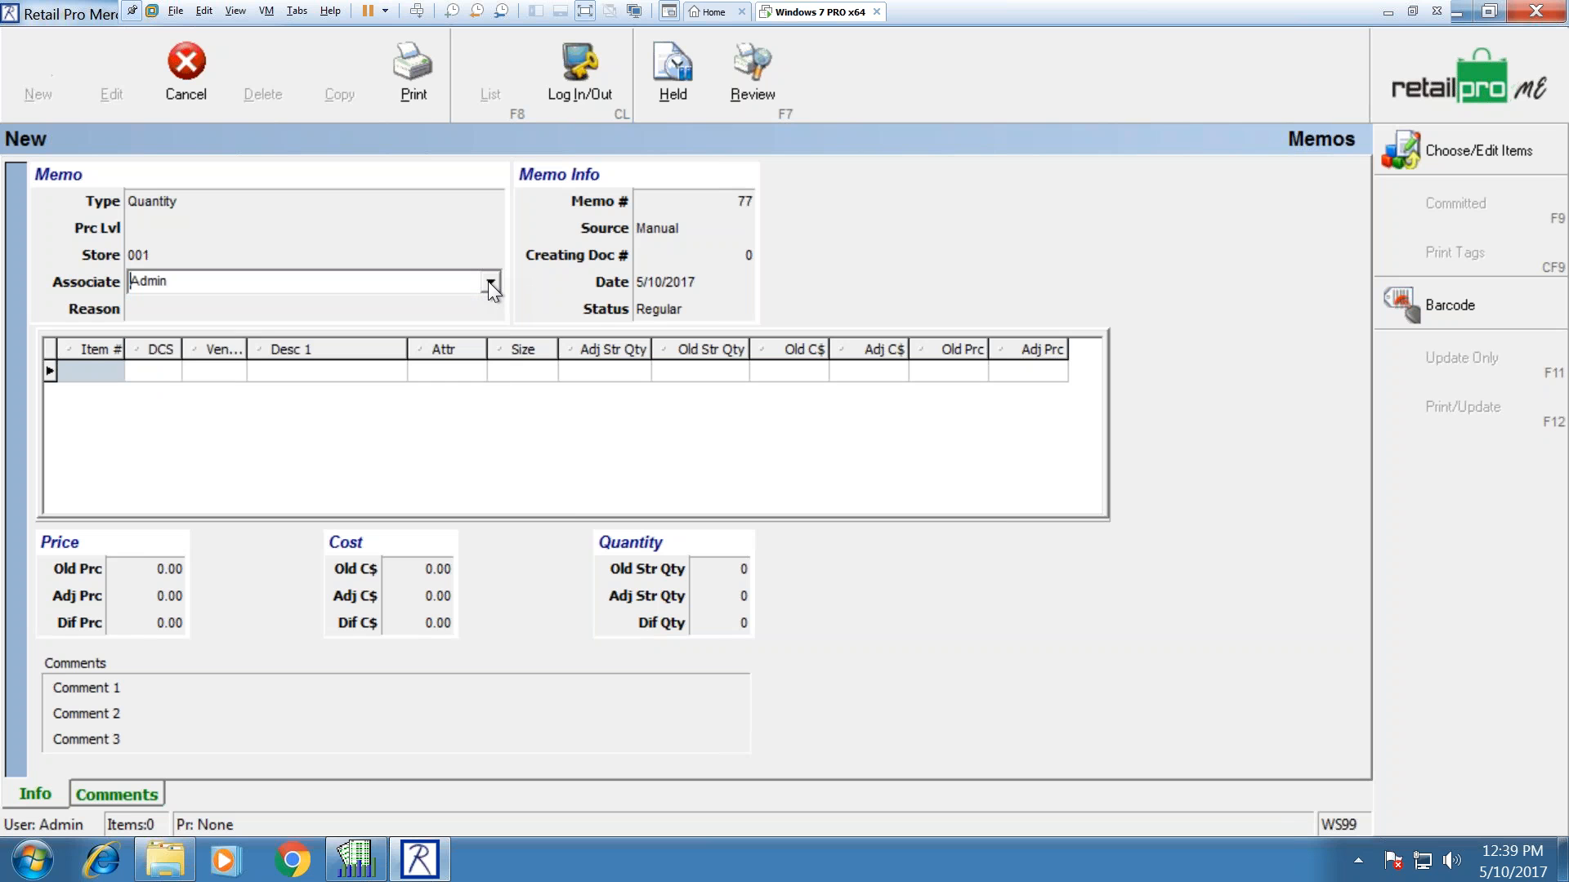
key(Tab)
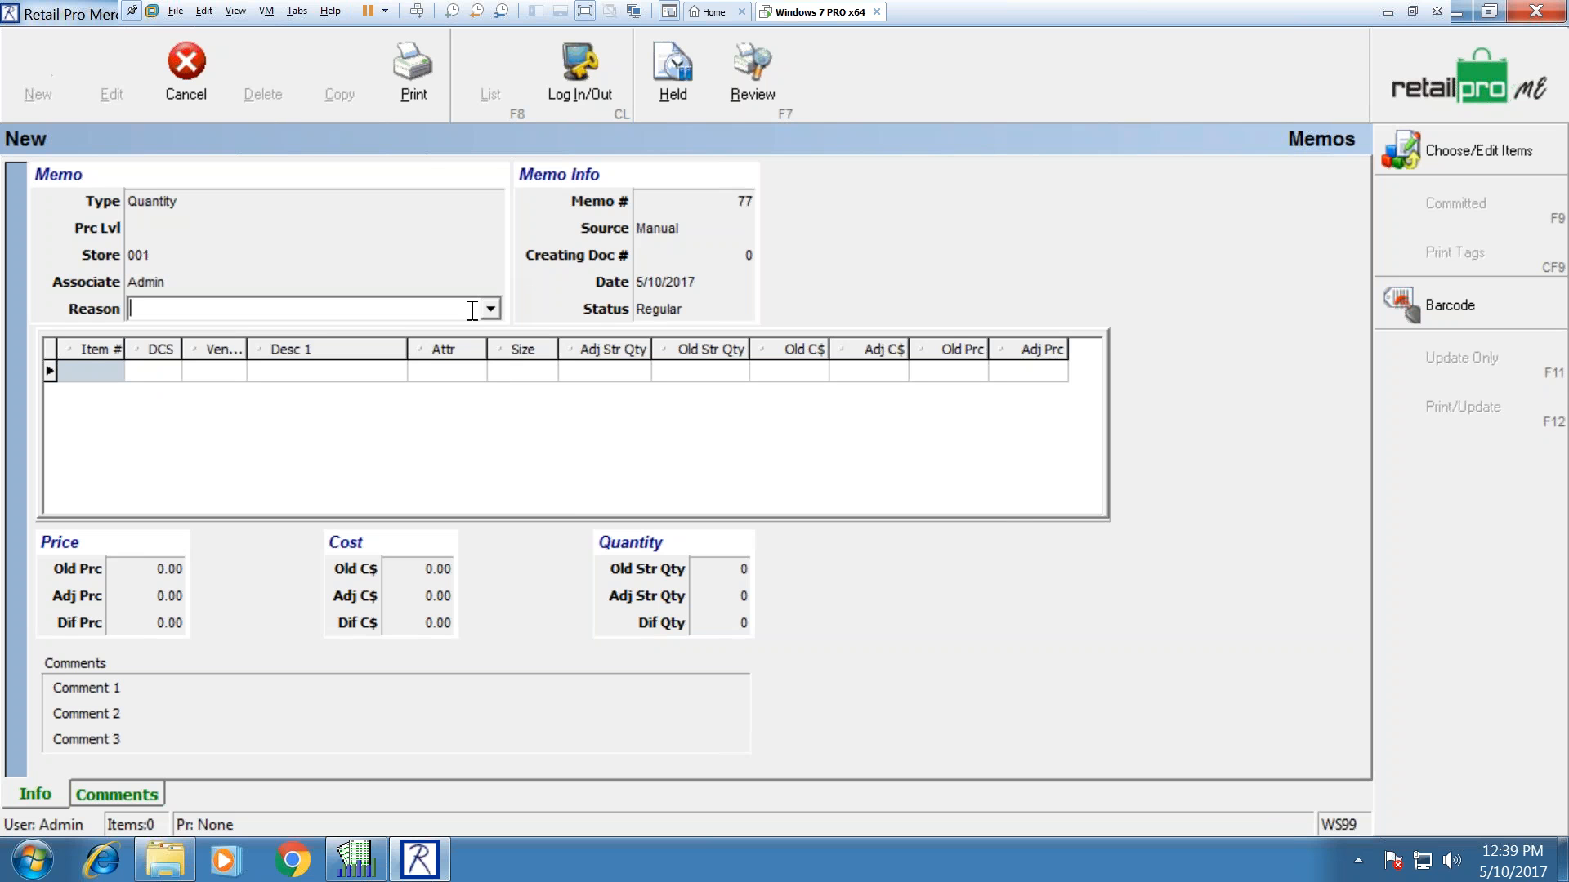
click(111, 369)
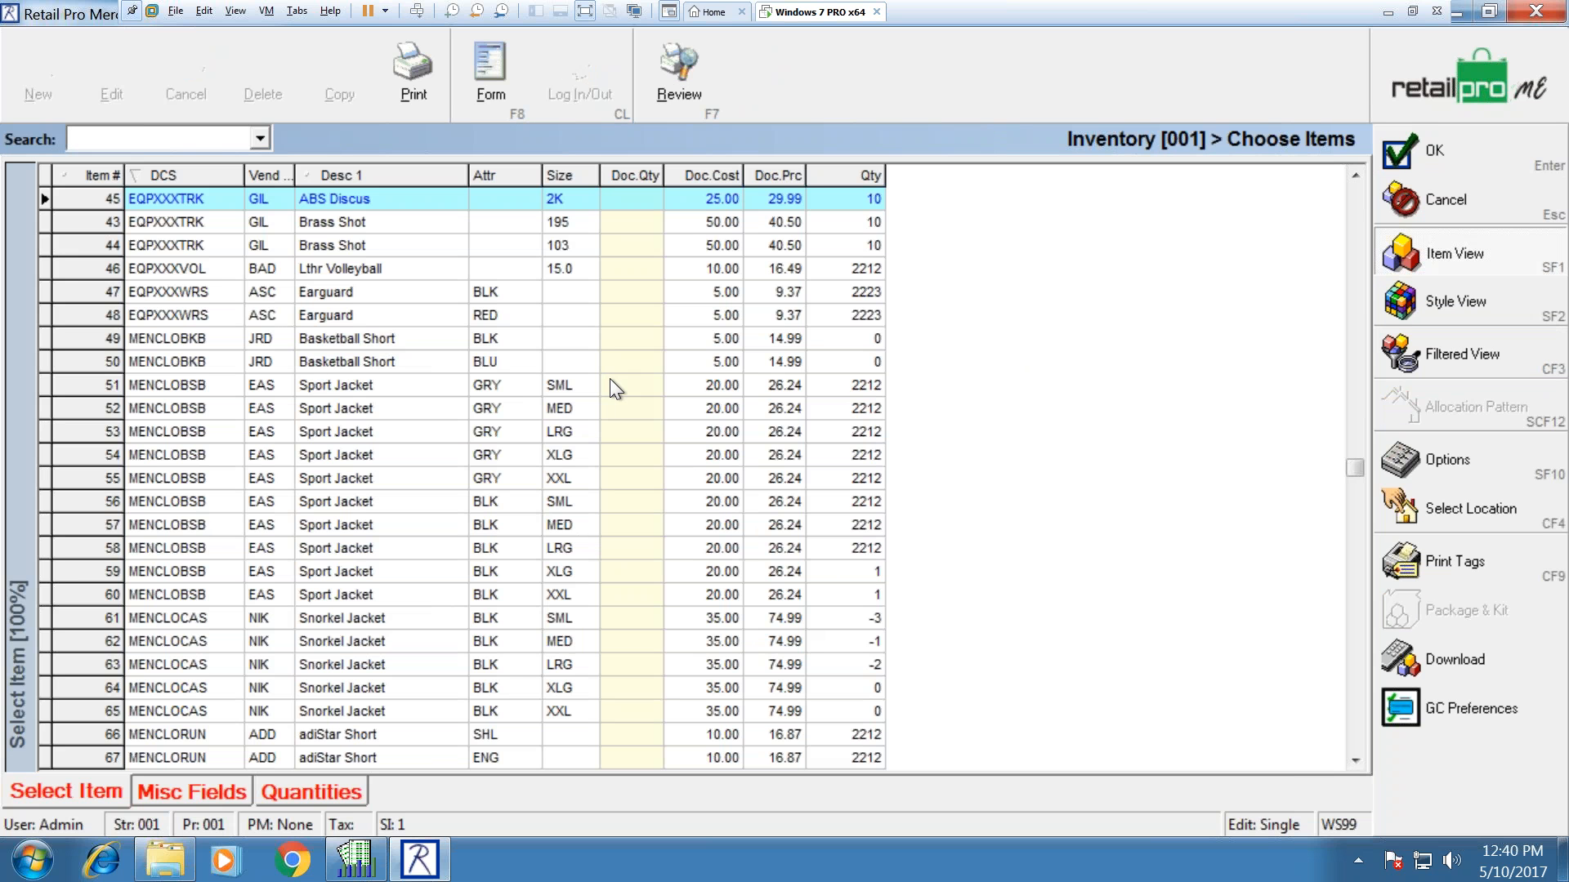
Step: Add Sport Jacket (item 51) and Lthr Volleyball (item 46) to memo 77, quantity 1 each
click(611, 380)
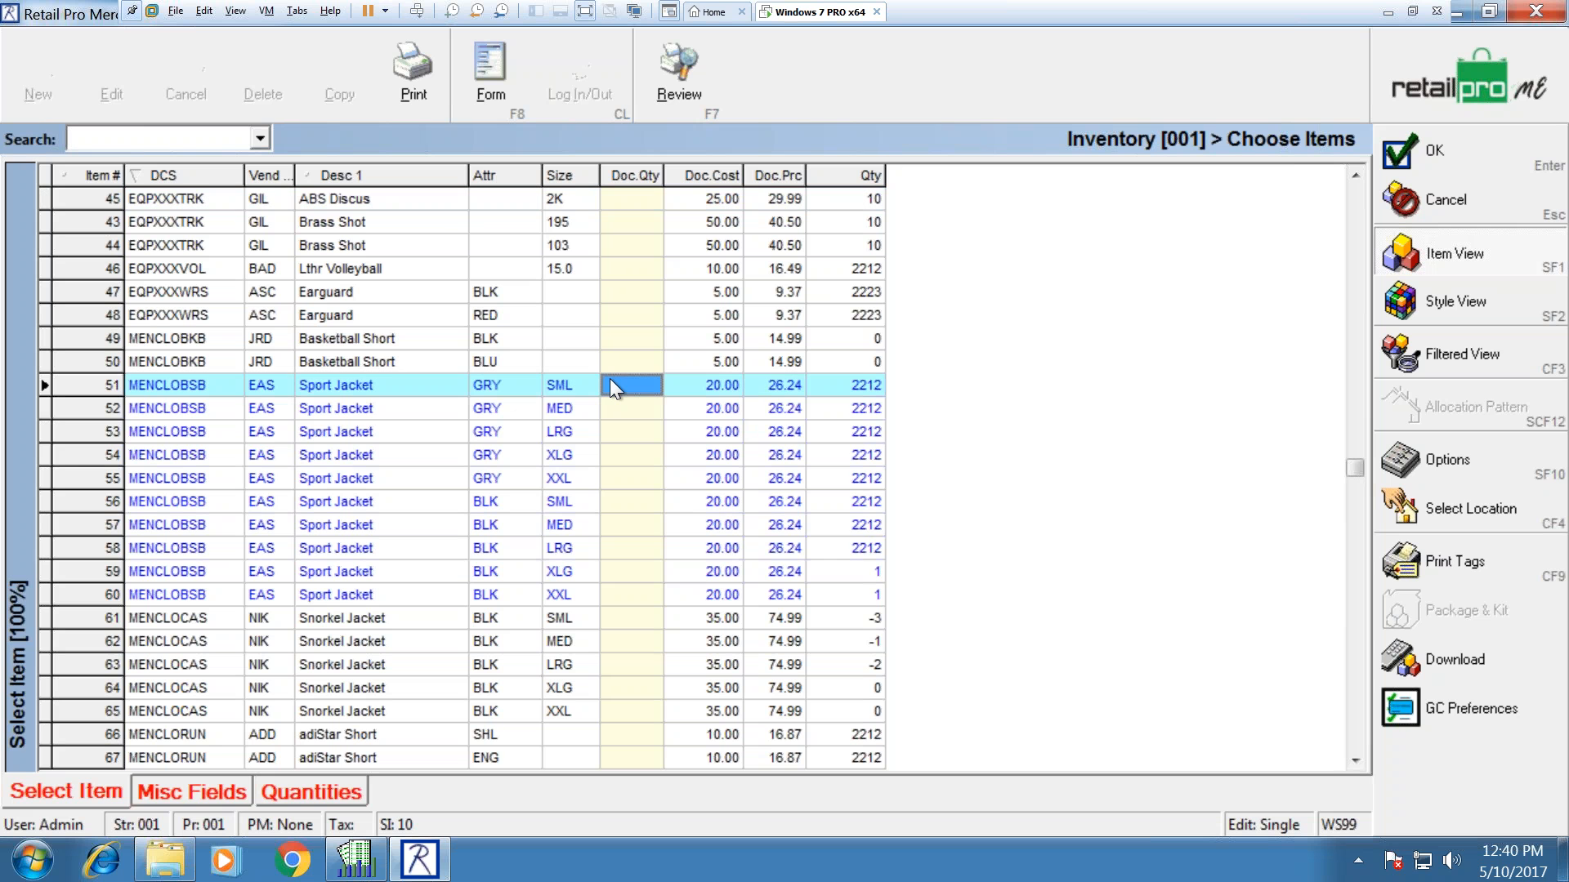
text(1)
key(Up)
key(Up)
key(Up)
key(Up)
key(Up)
text(1)
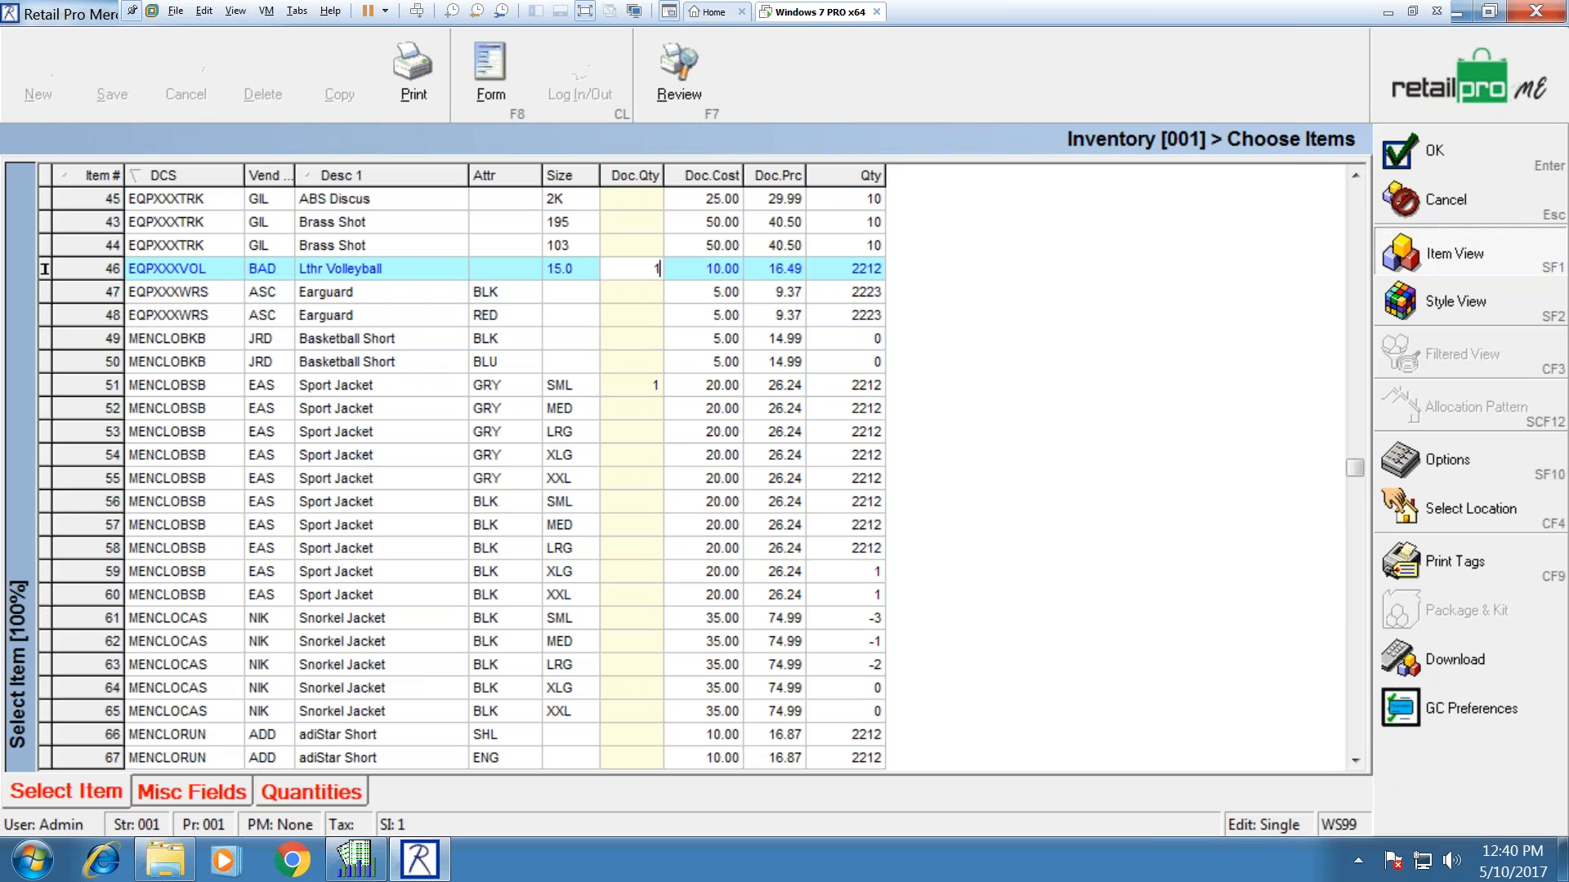
click(1439, 151)
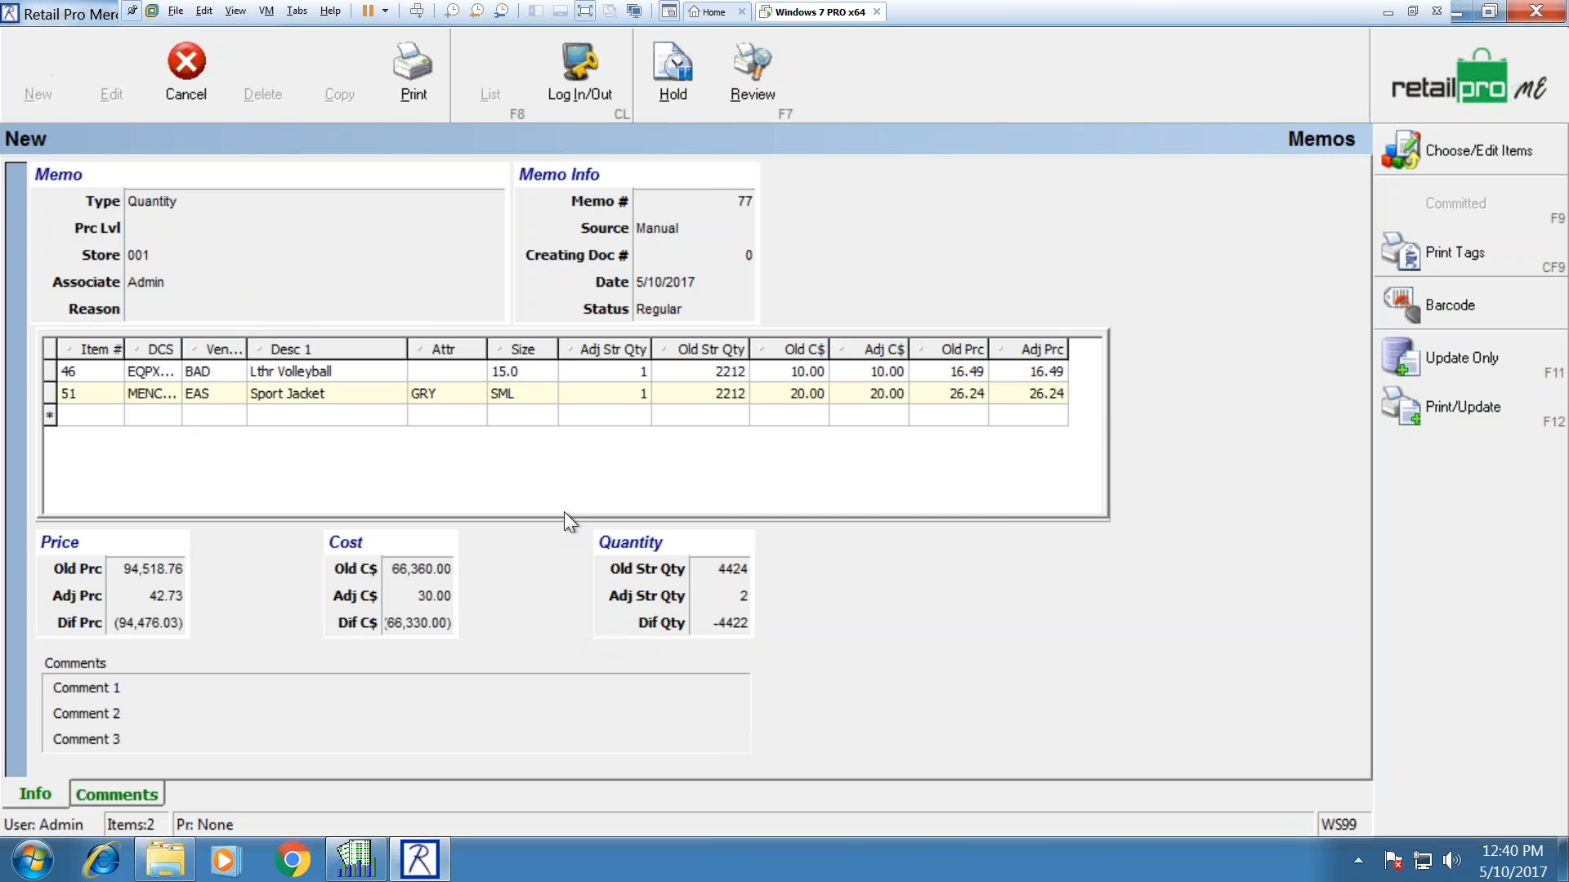
click(617, 369)
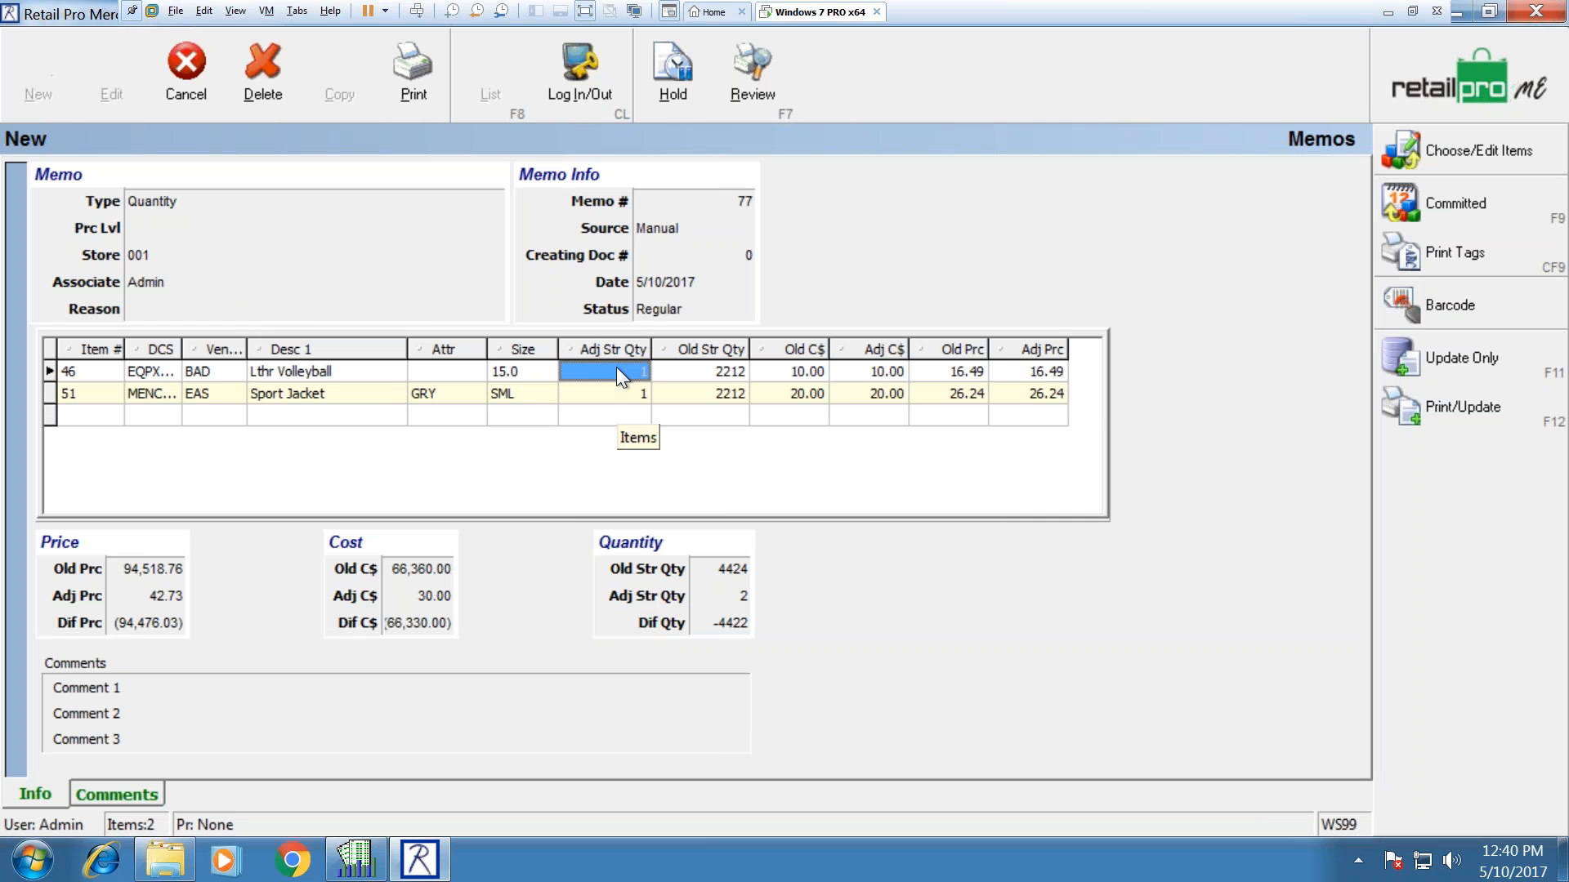
click(616, 366)
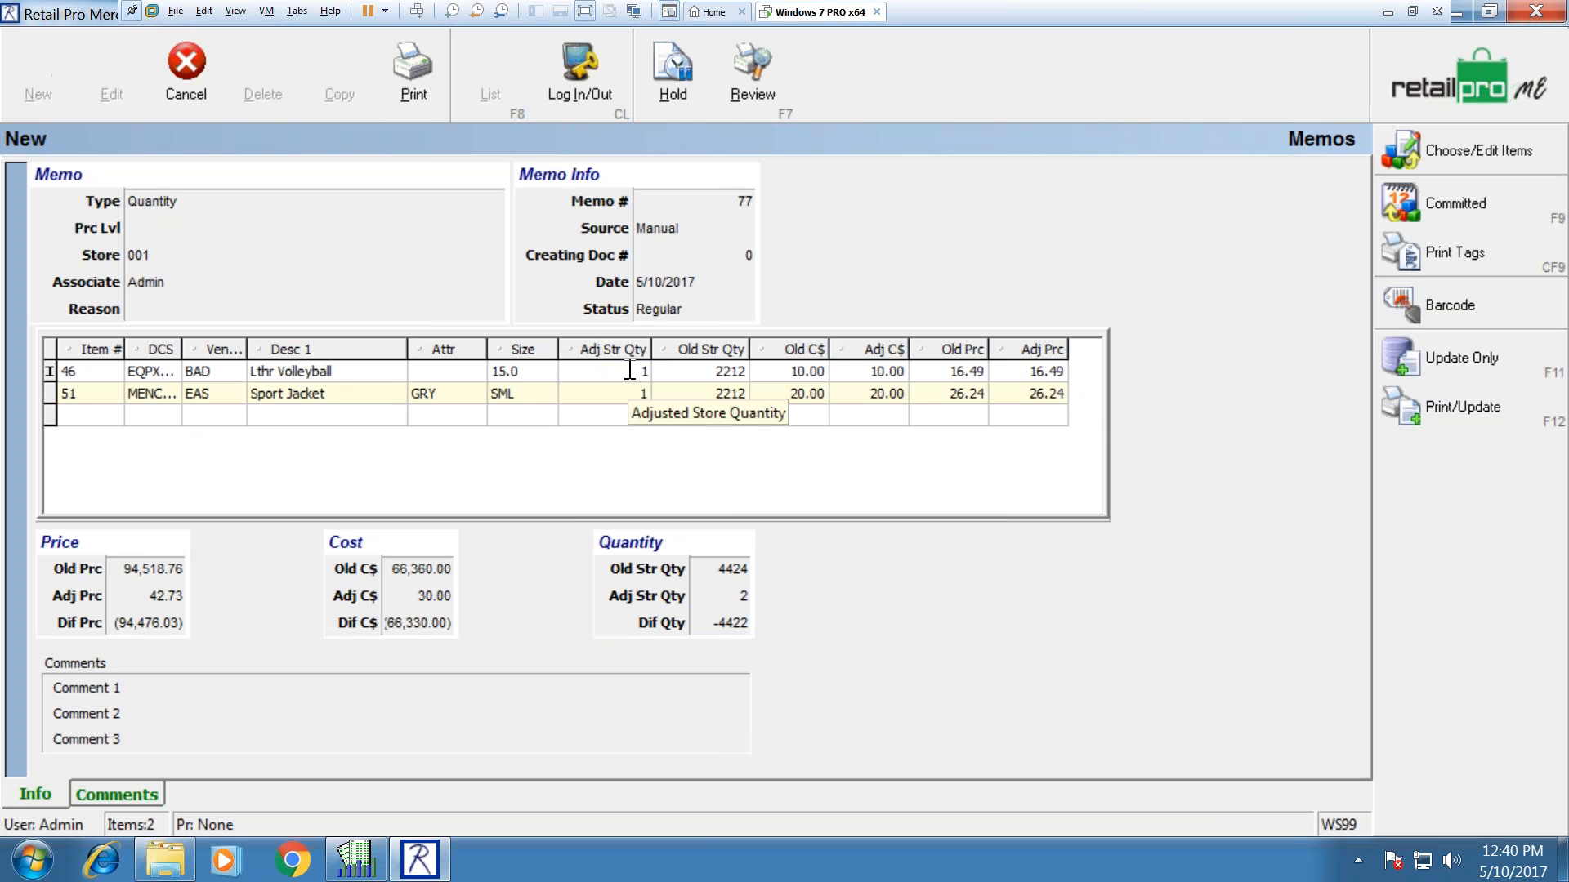
click(796, 376)
click(953, 366)
click(1032, 364)
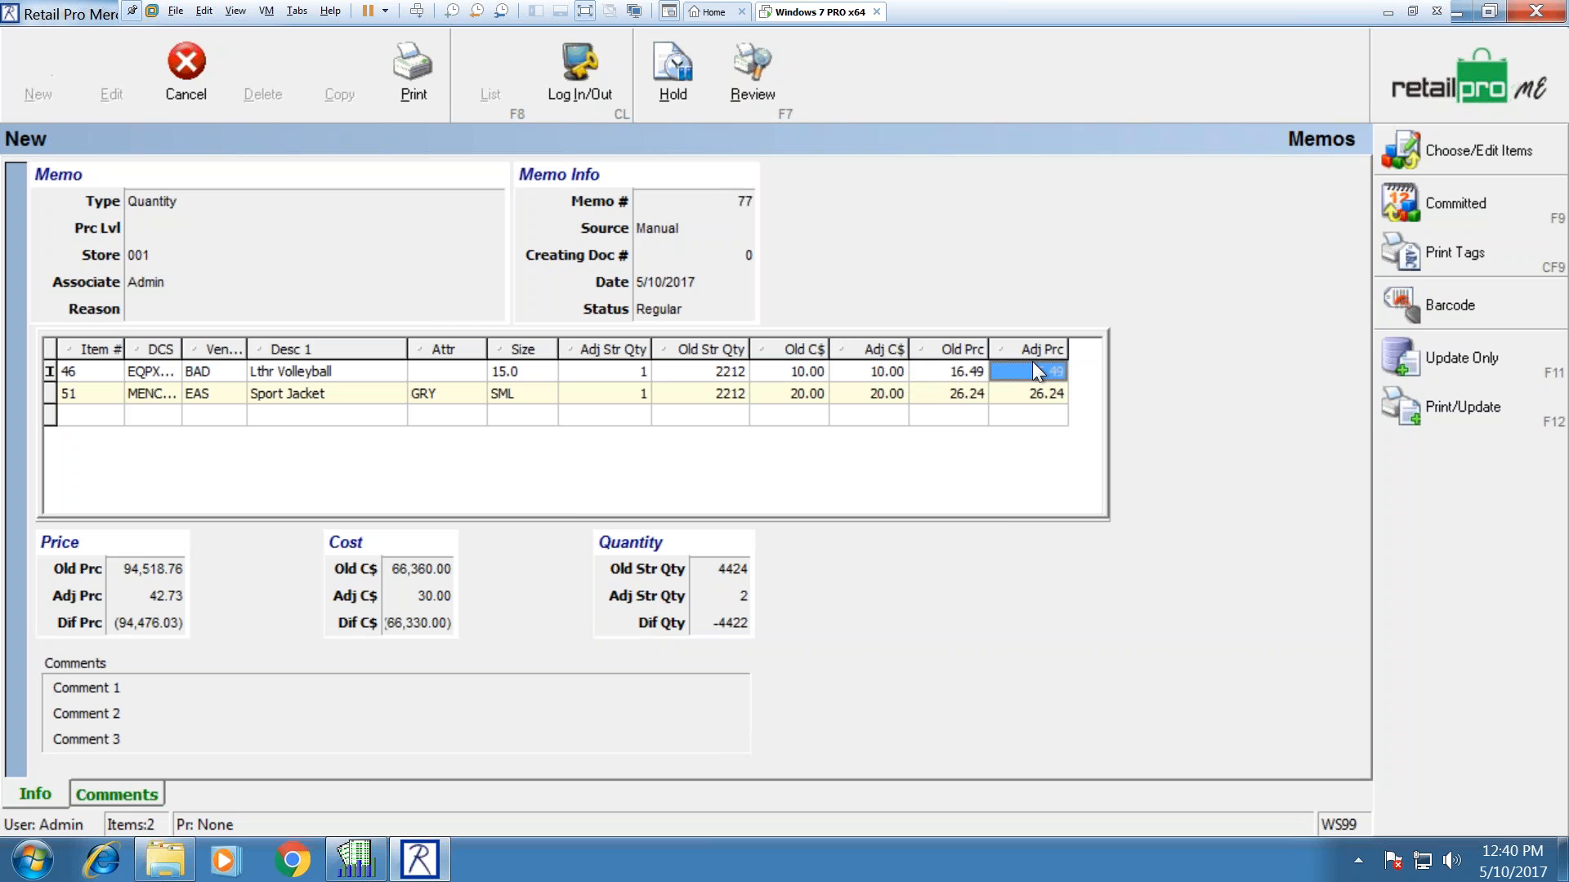
click(879, 369)
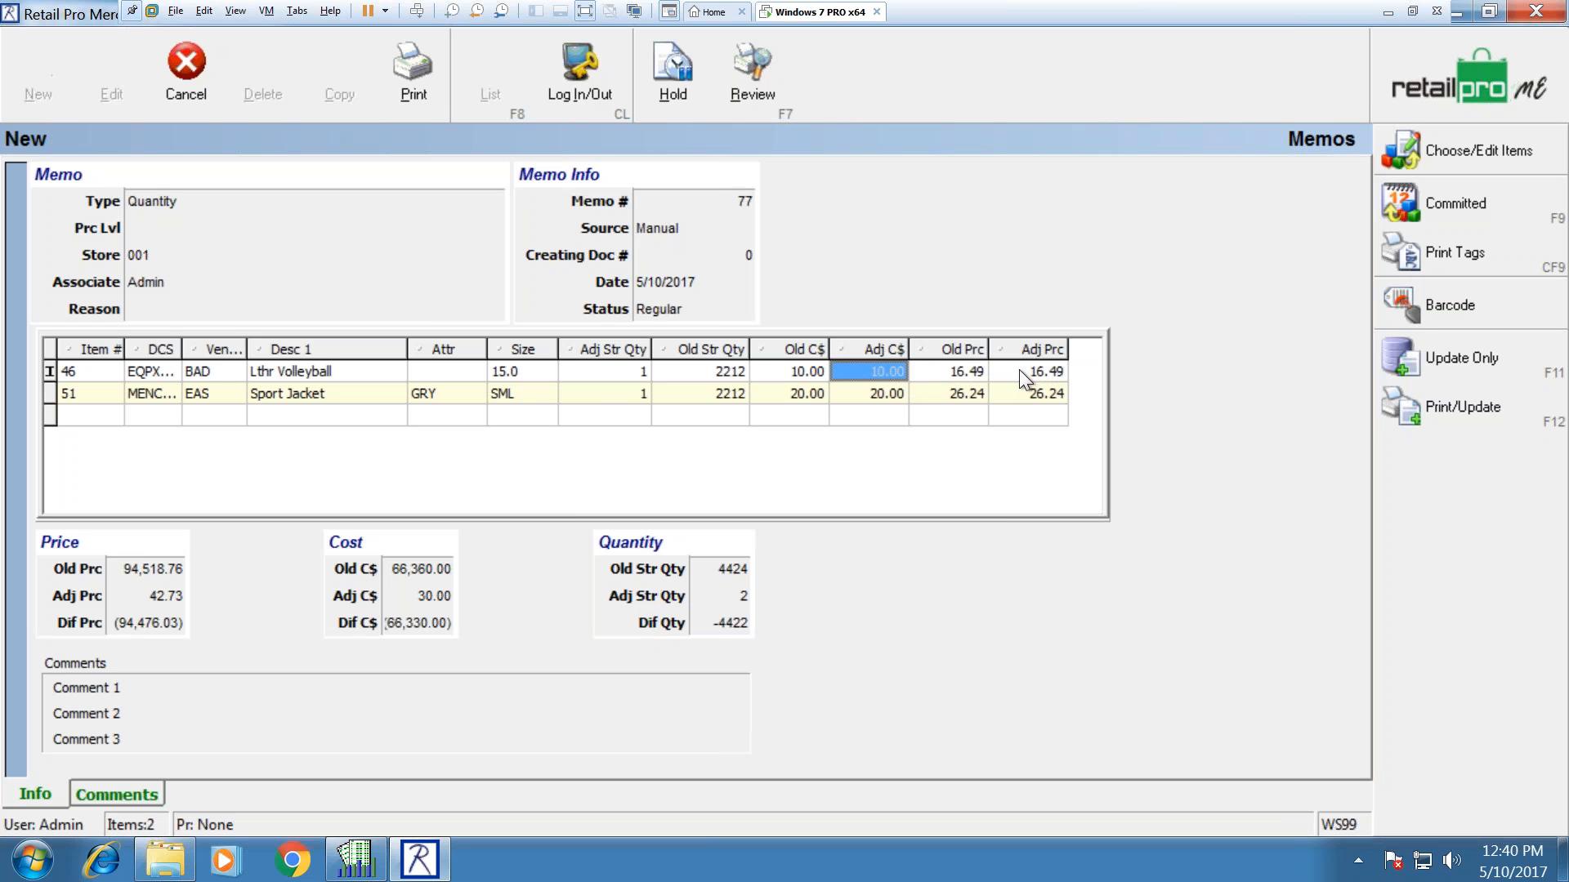
click(586, 365)
click(596, 397)
click(609, 370)
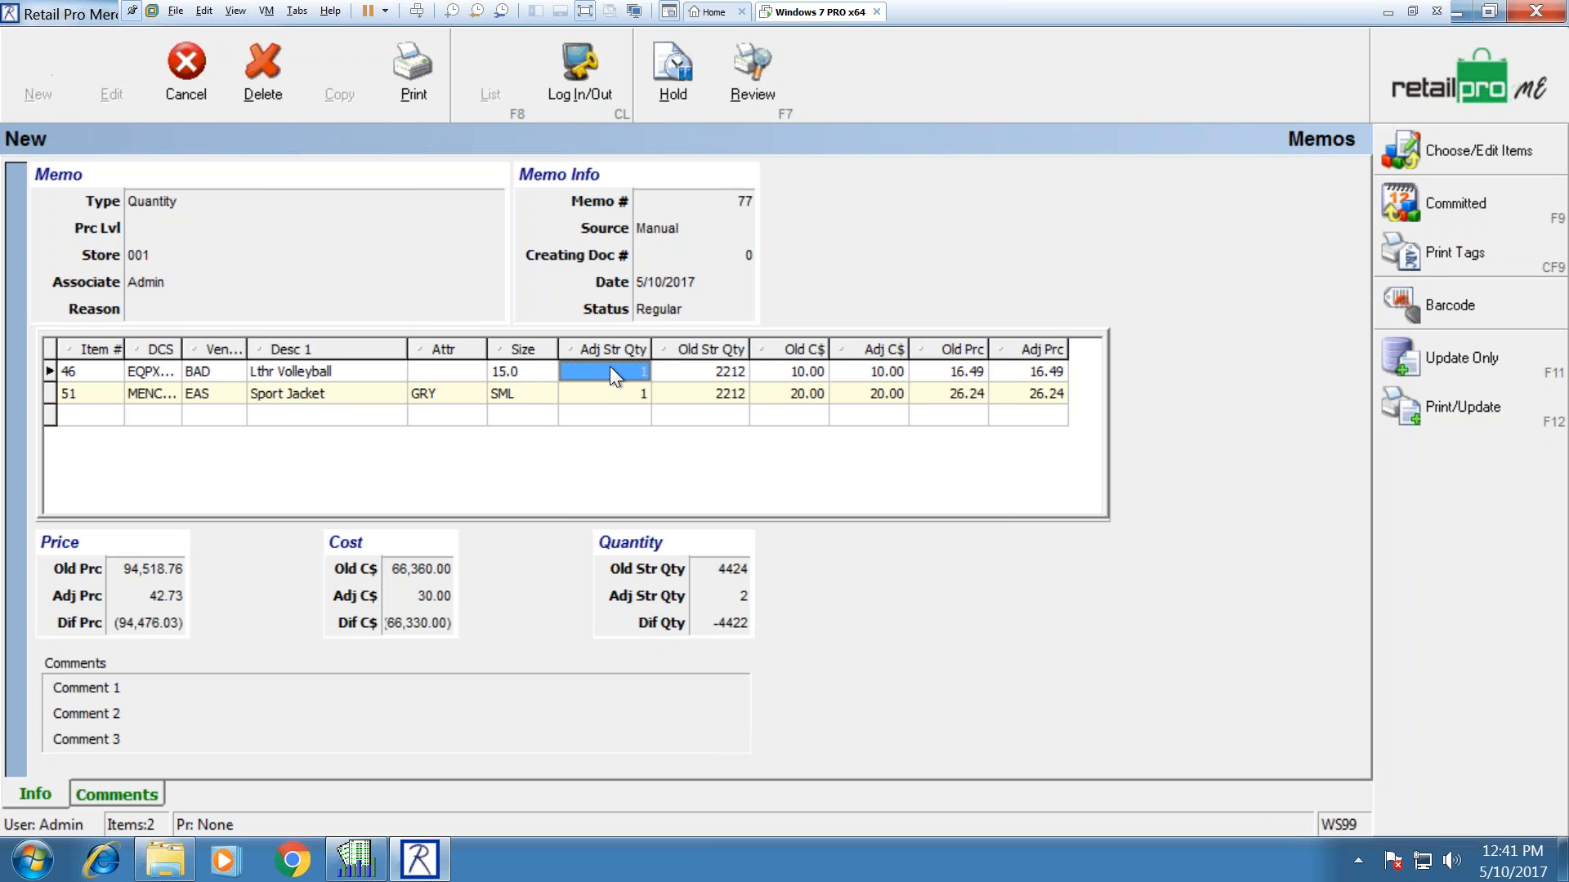
Step: Enter 2211 as the adjusted store quantity on both the volleyball and jacket lines
text(2211)
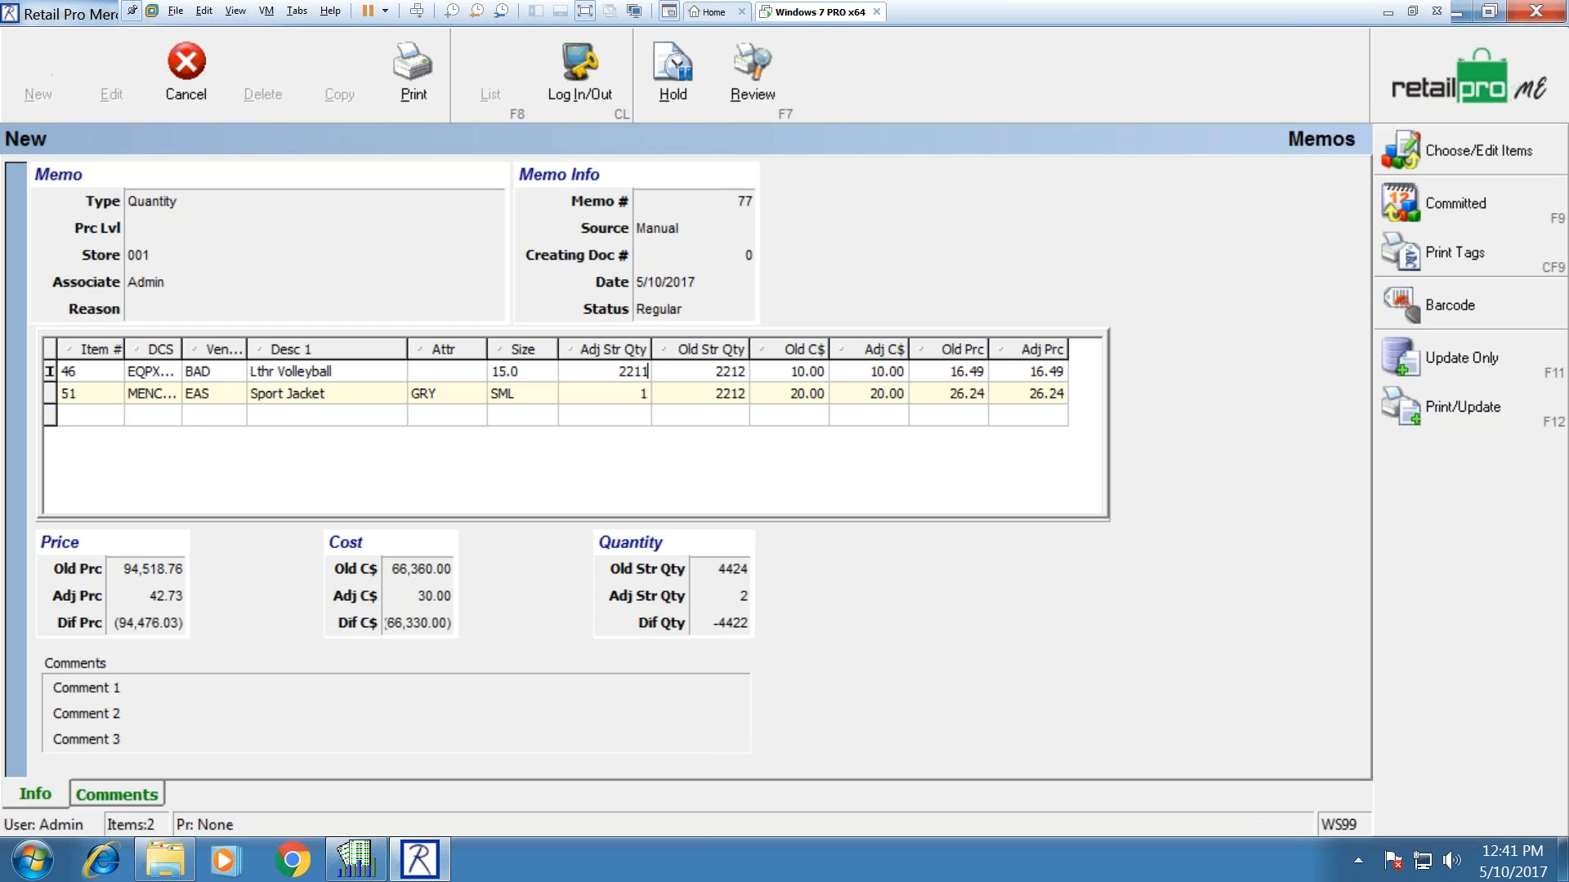
key(Down)
text(2211)
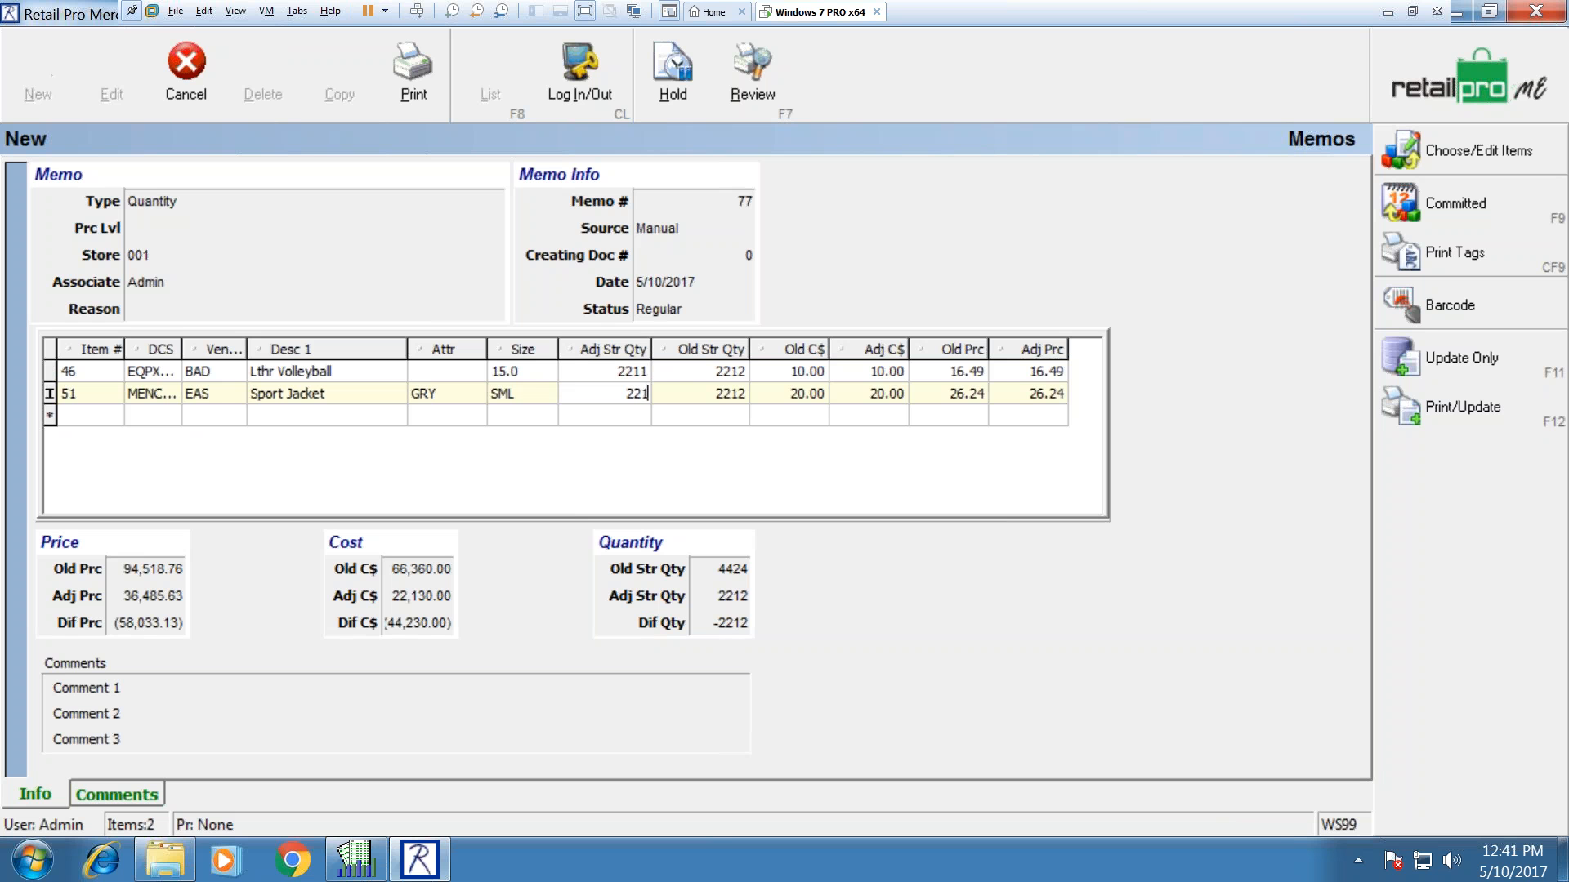
click(610, 372)
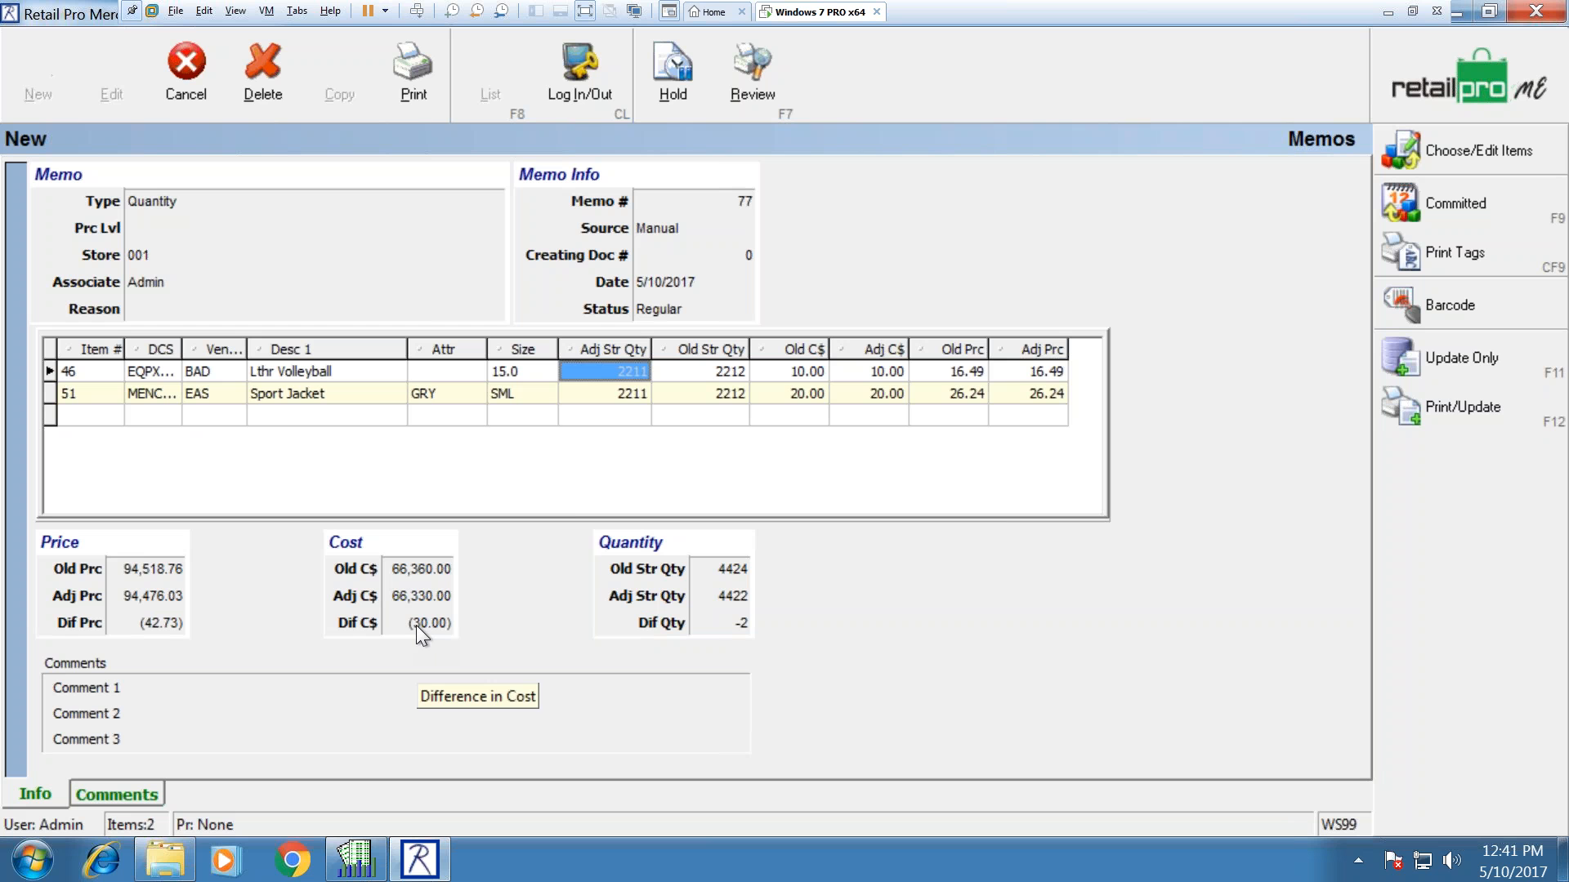
click(605, 390)
click(602, 373)
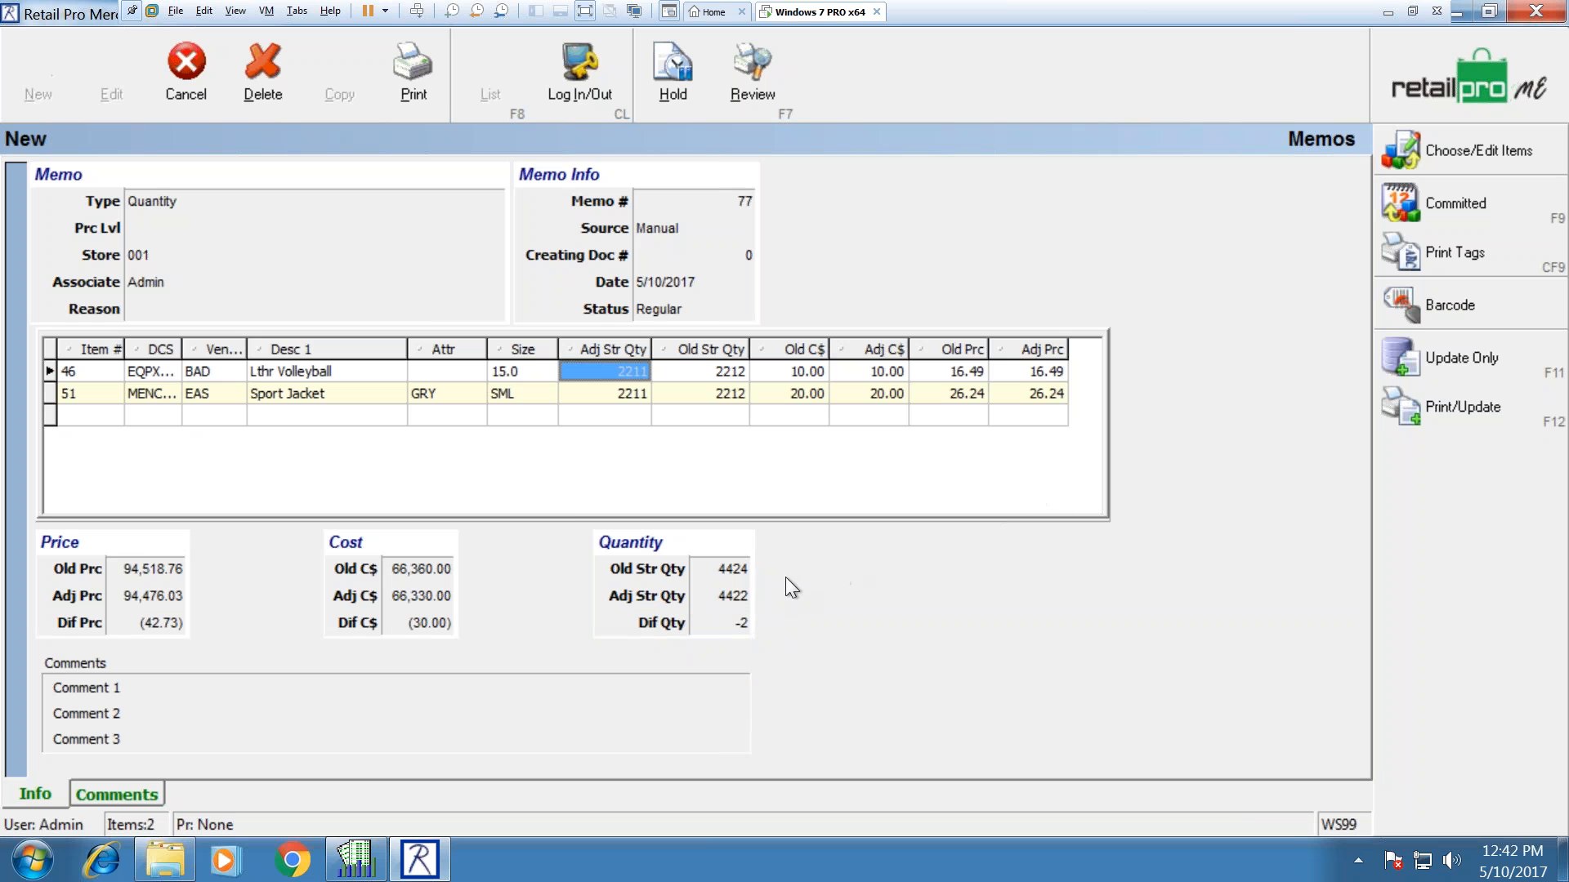
Step: After the missing-reason warning on update, enter 'stolen' as memo 77's reason
click(1463, 345)
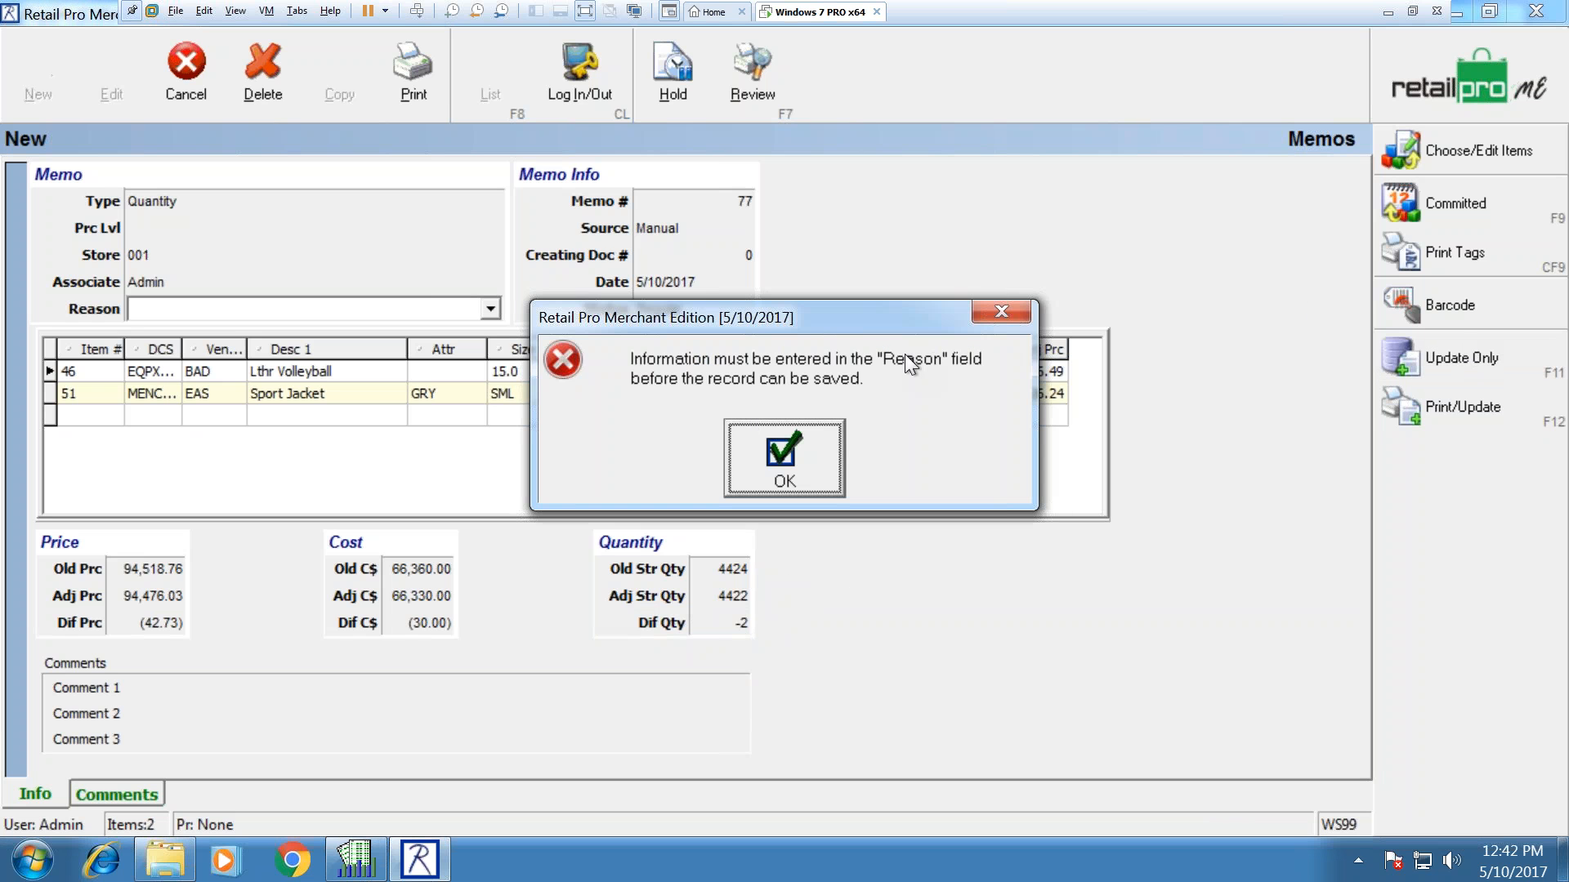
click(781, 449)
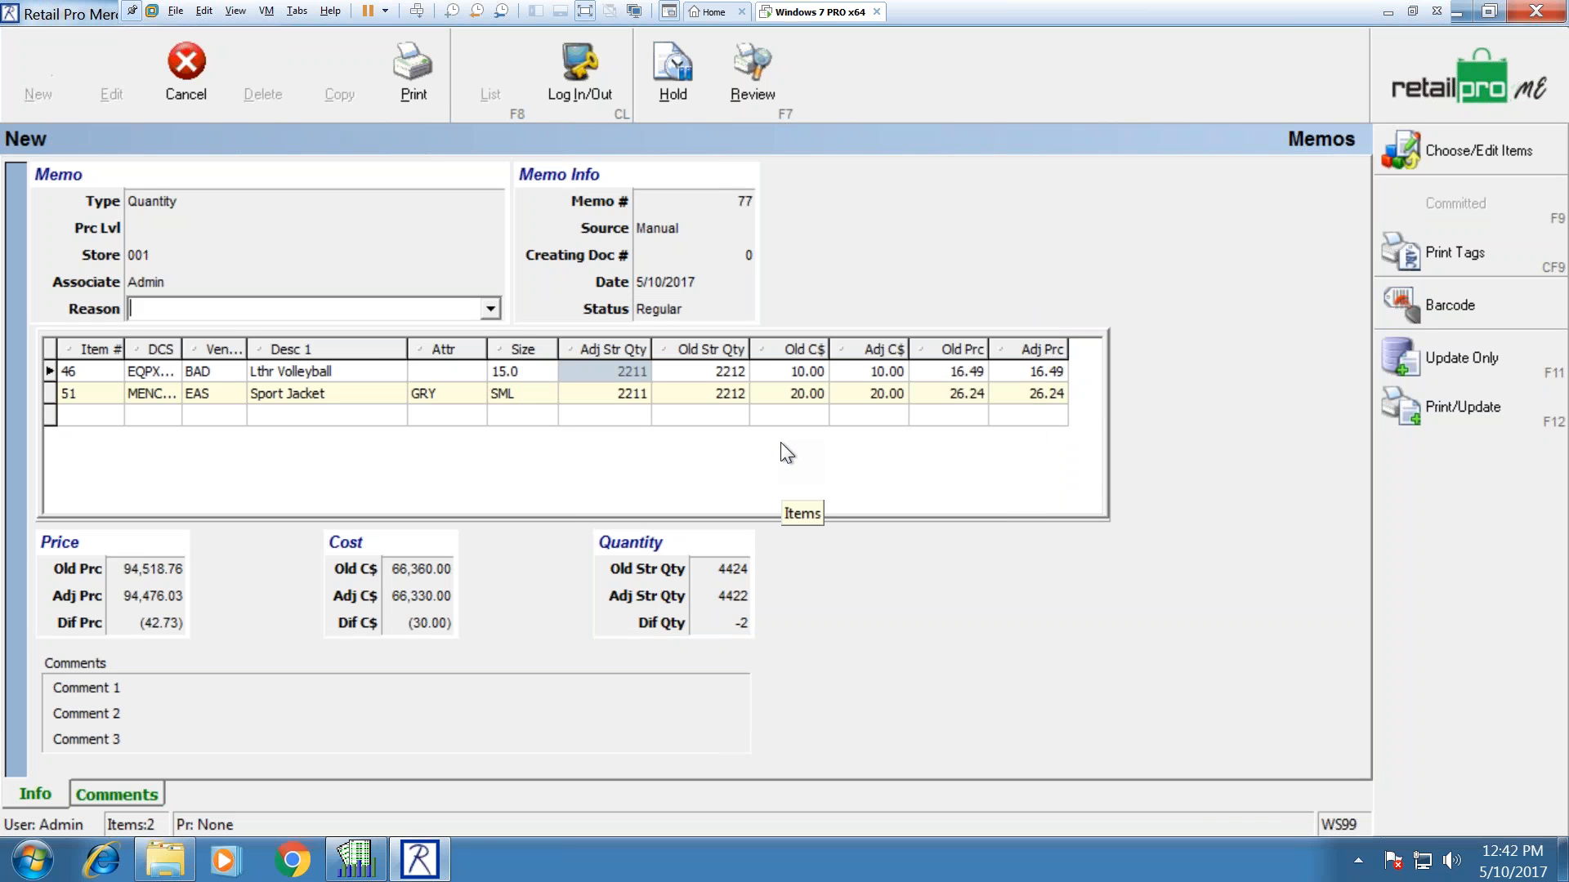
click(491, 308)
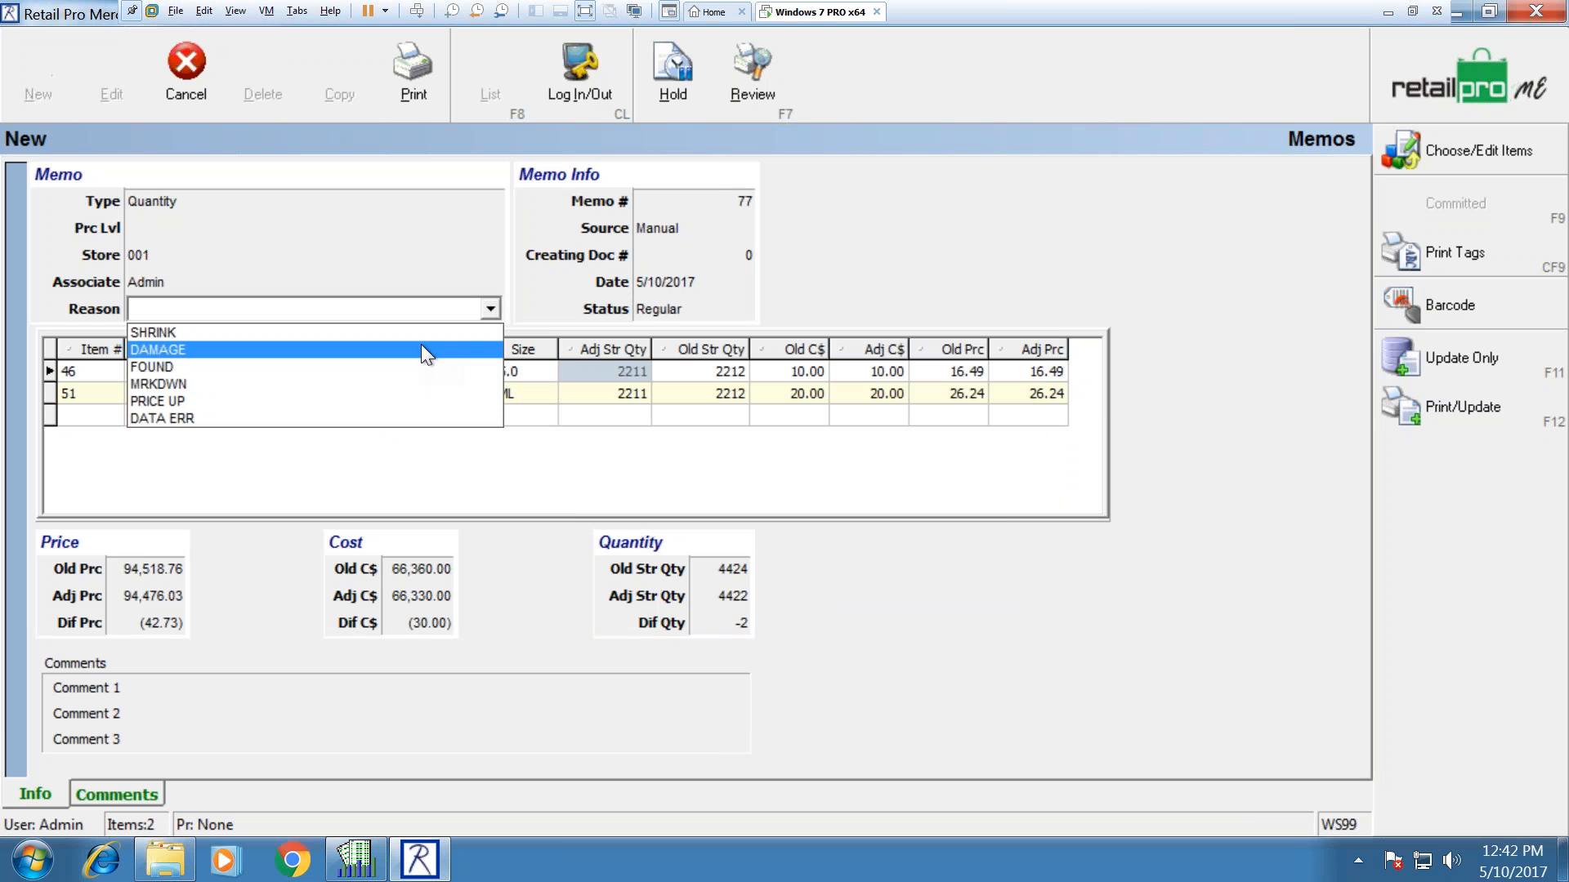
click(286, 306)
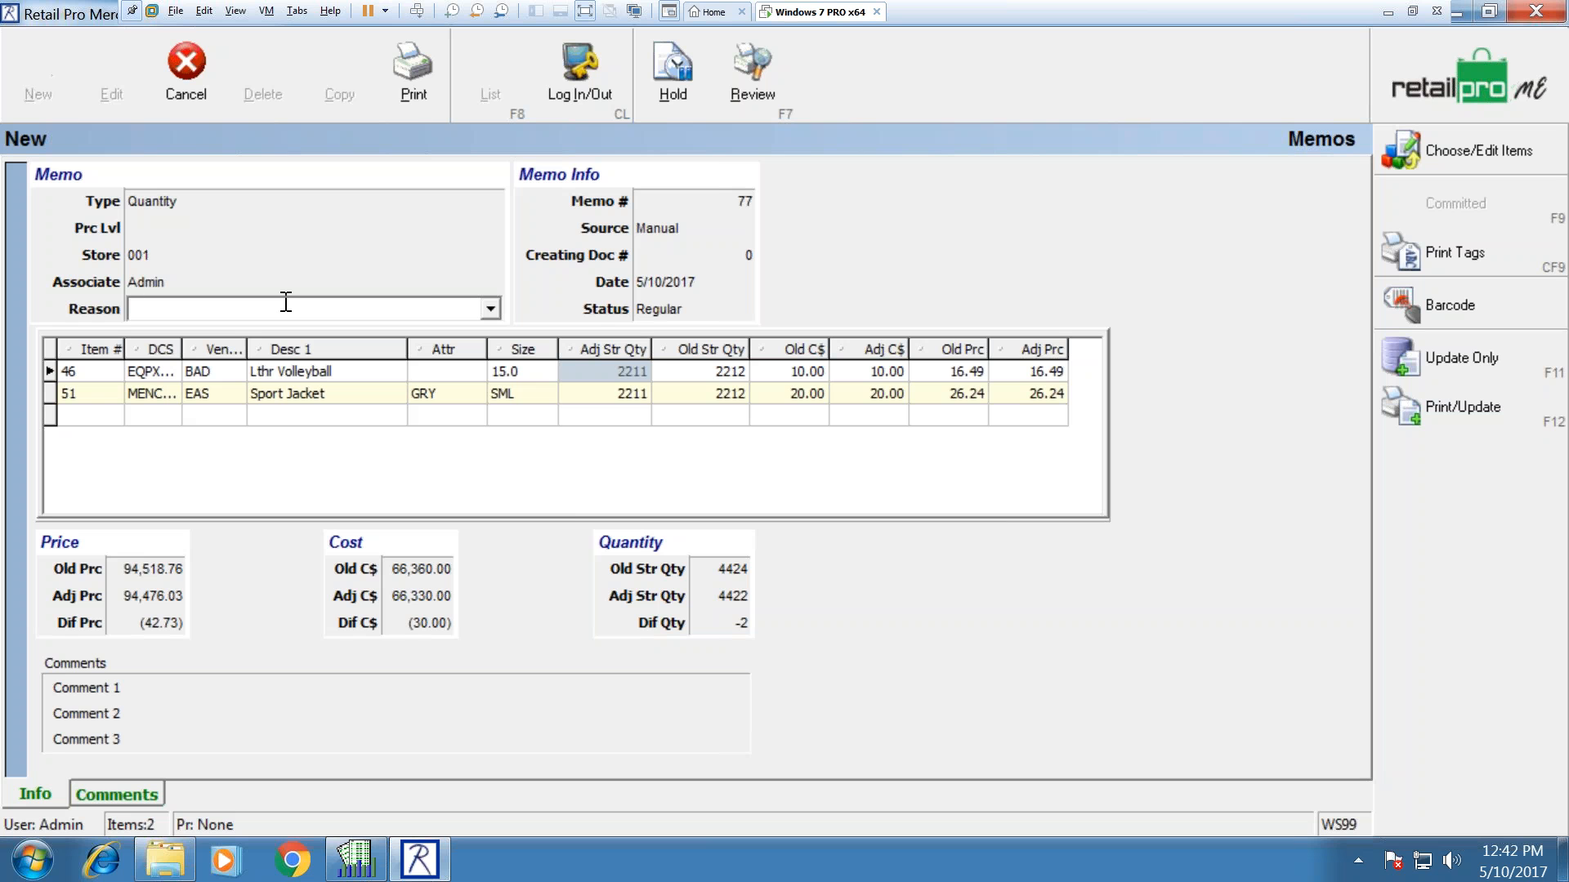
text(stolen)
key(Tab)
key(Tab)
key(Tab)
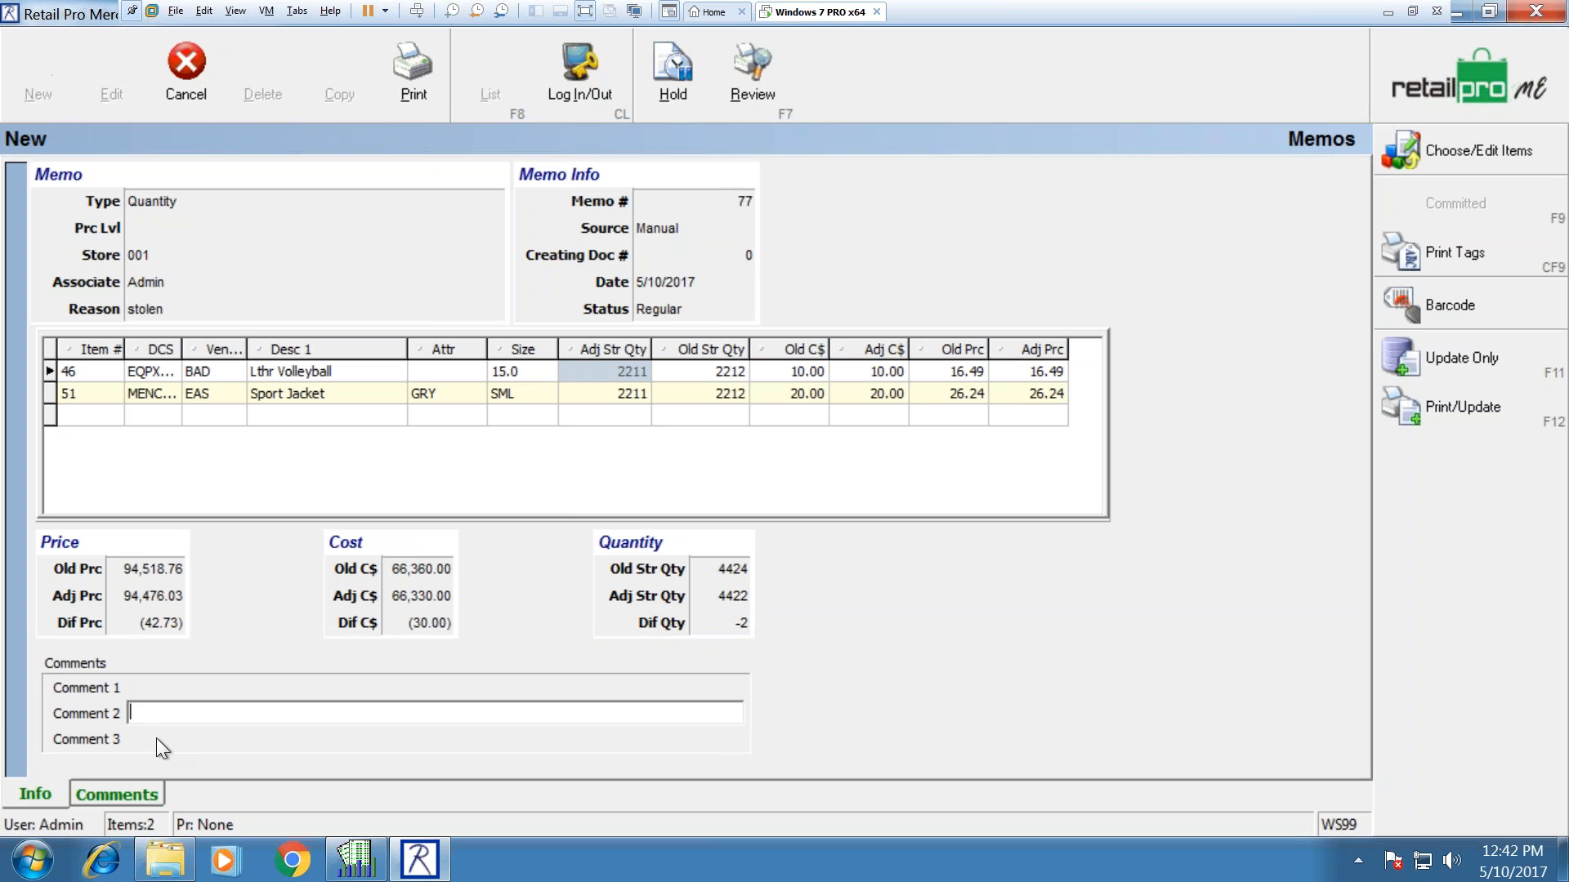
Step: Write Comment 1 as 'noted theft on security camera customer barred form mall'
key(Tab)
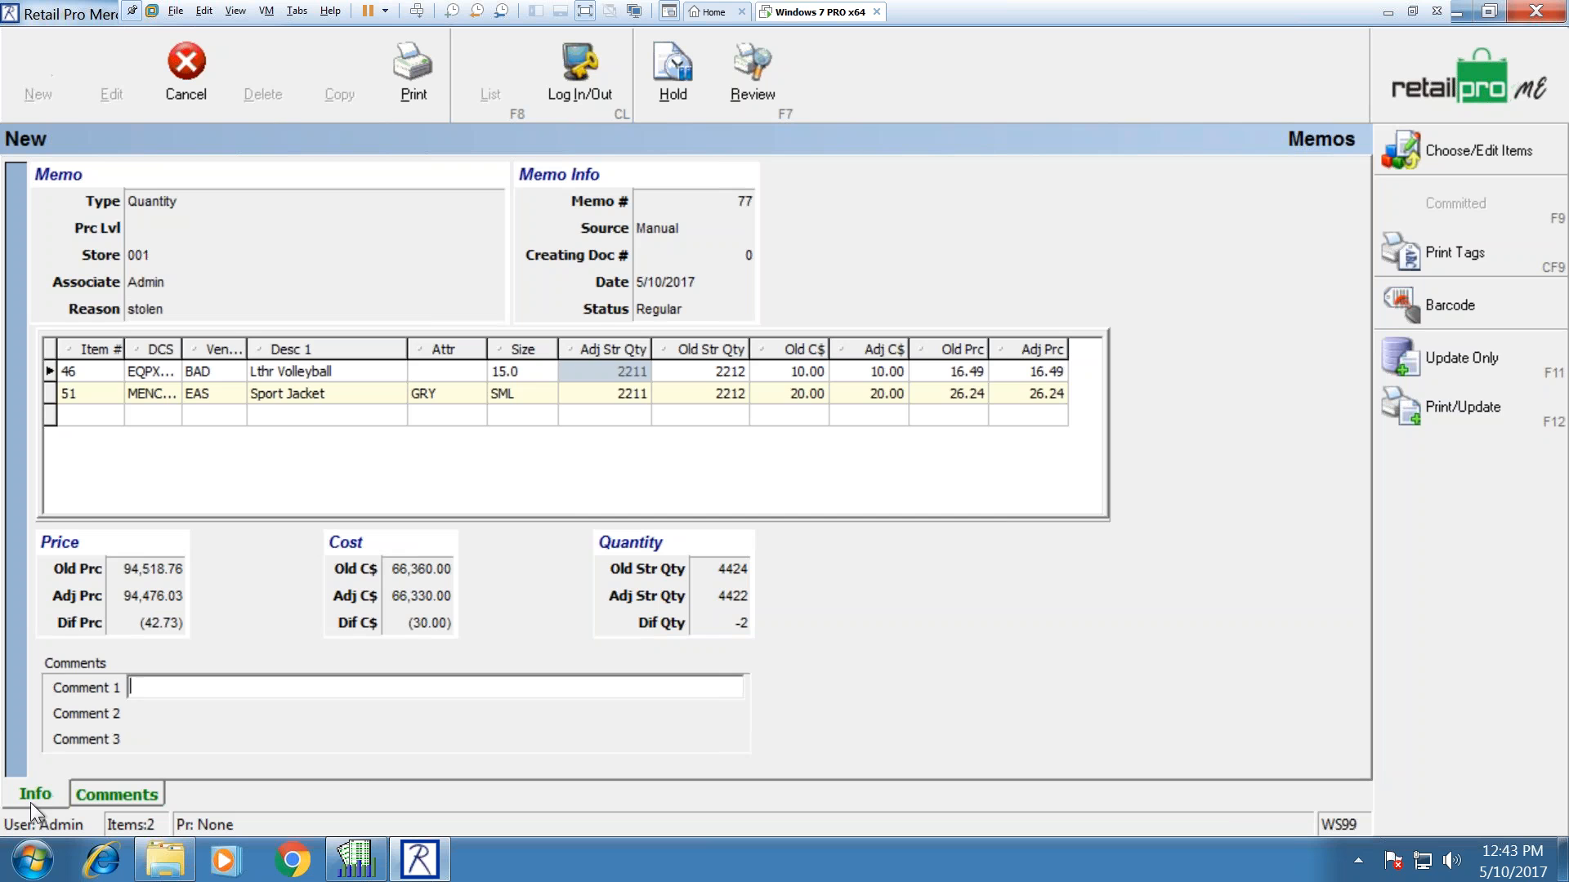
click(102, 789)
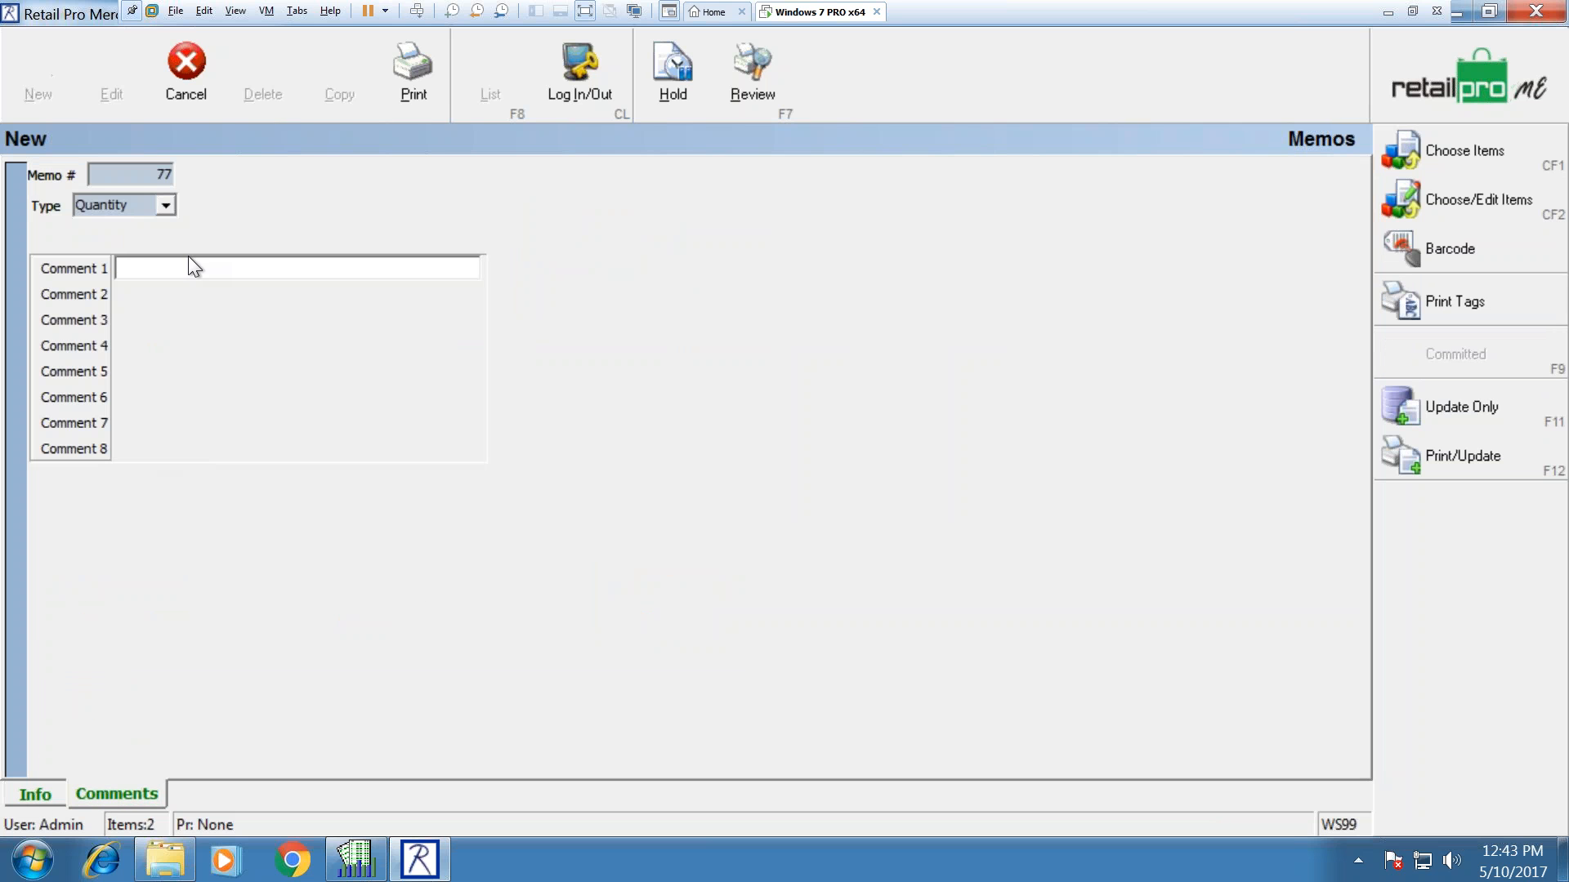
click(52, 791)
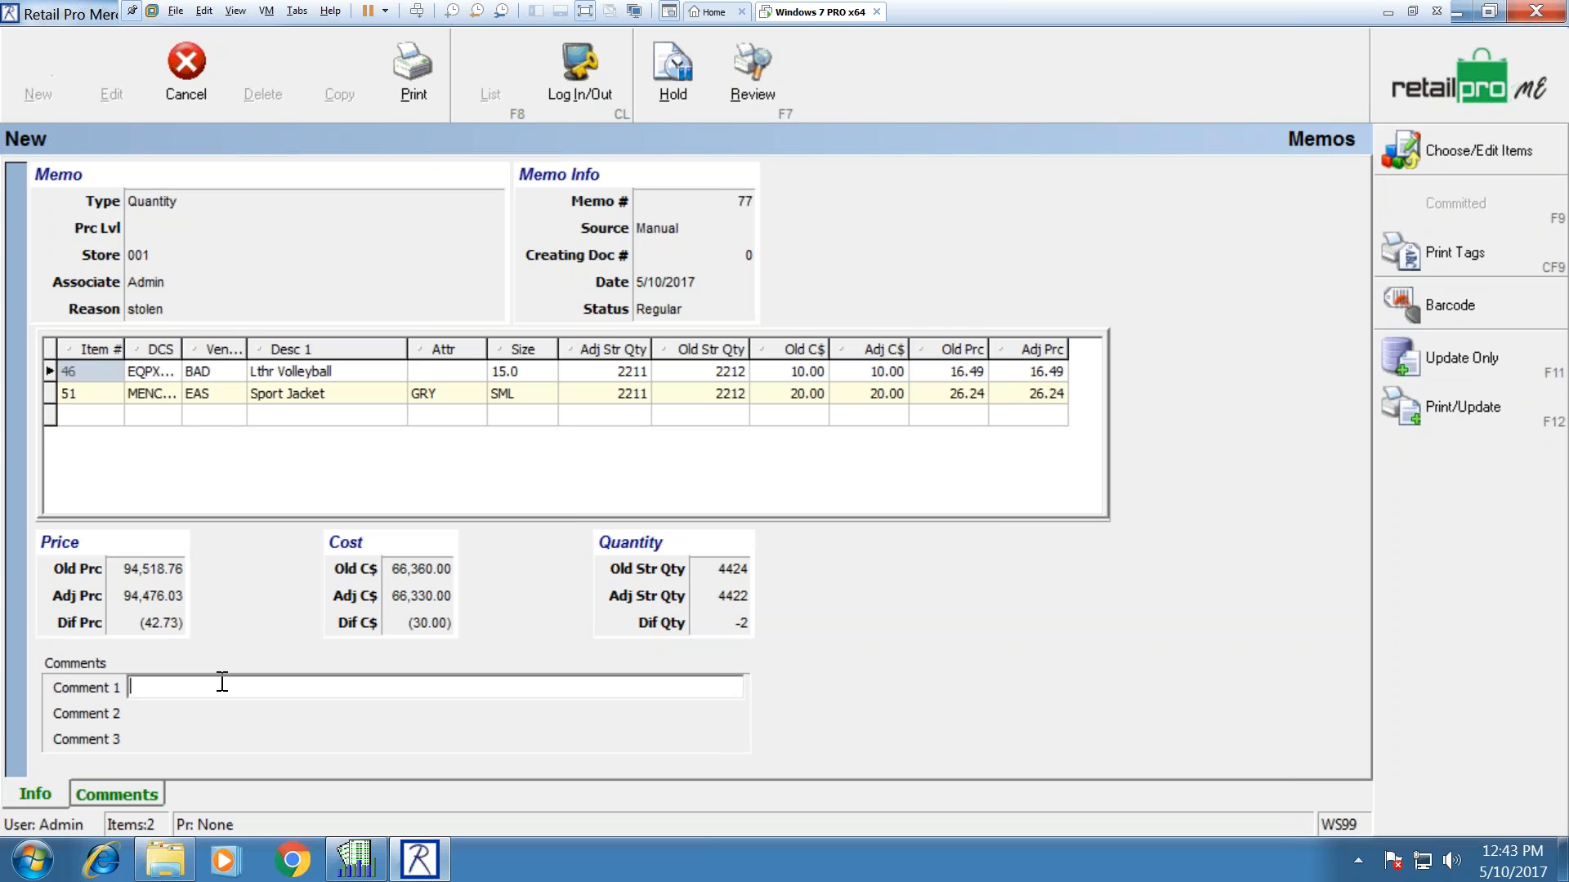
text(noted theft on security camera cu)
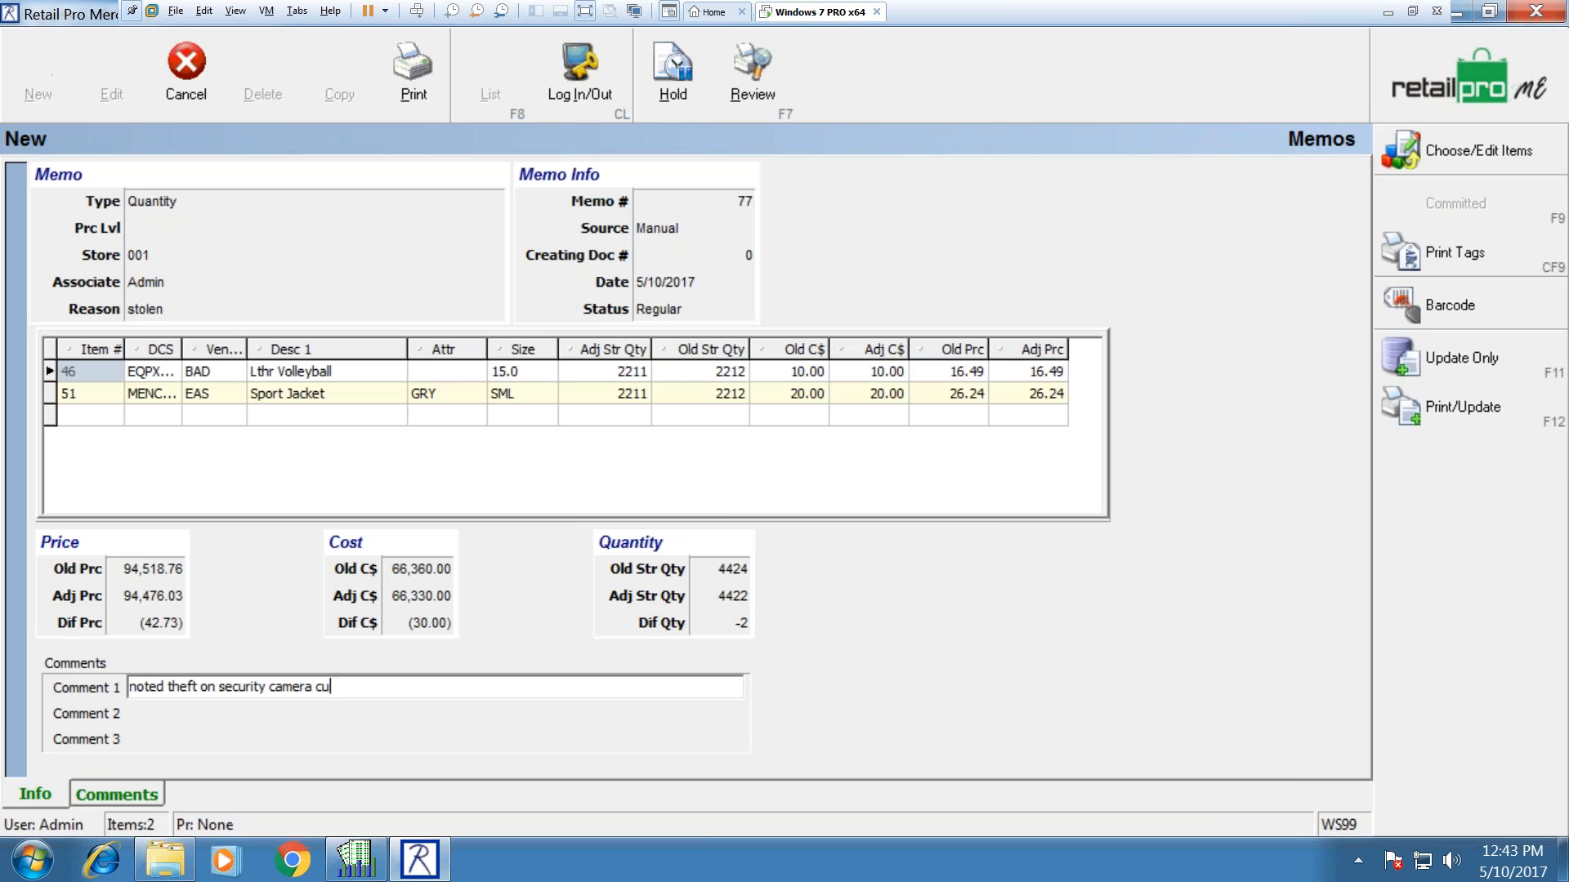
text(stomer barred form mall)
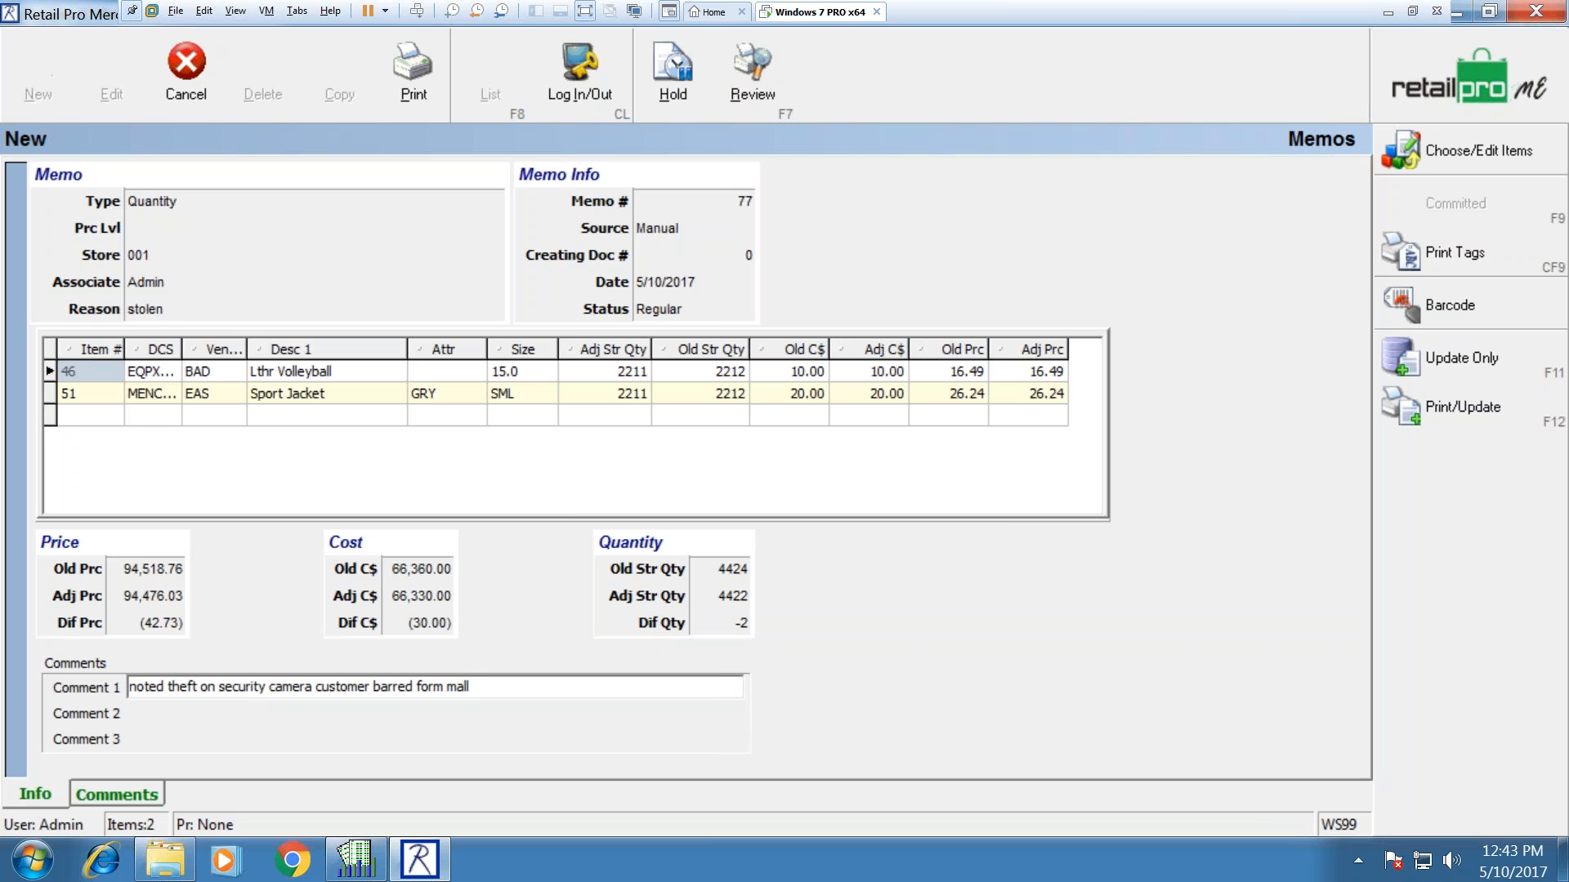
Step: Correct 'form' to 'from' in the comment, update memo 77, and begin memo 78
click(444, 687)
key(BackSpace)
key(BackSpace)
key(BackSpace)
text(rom)
click(256, 311)
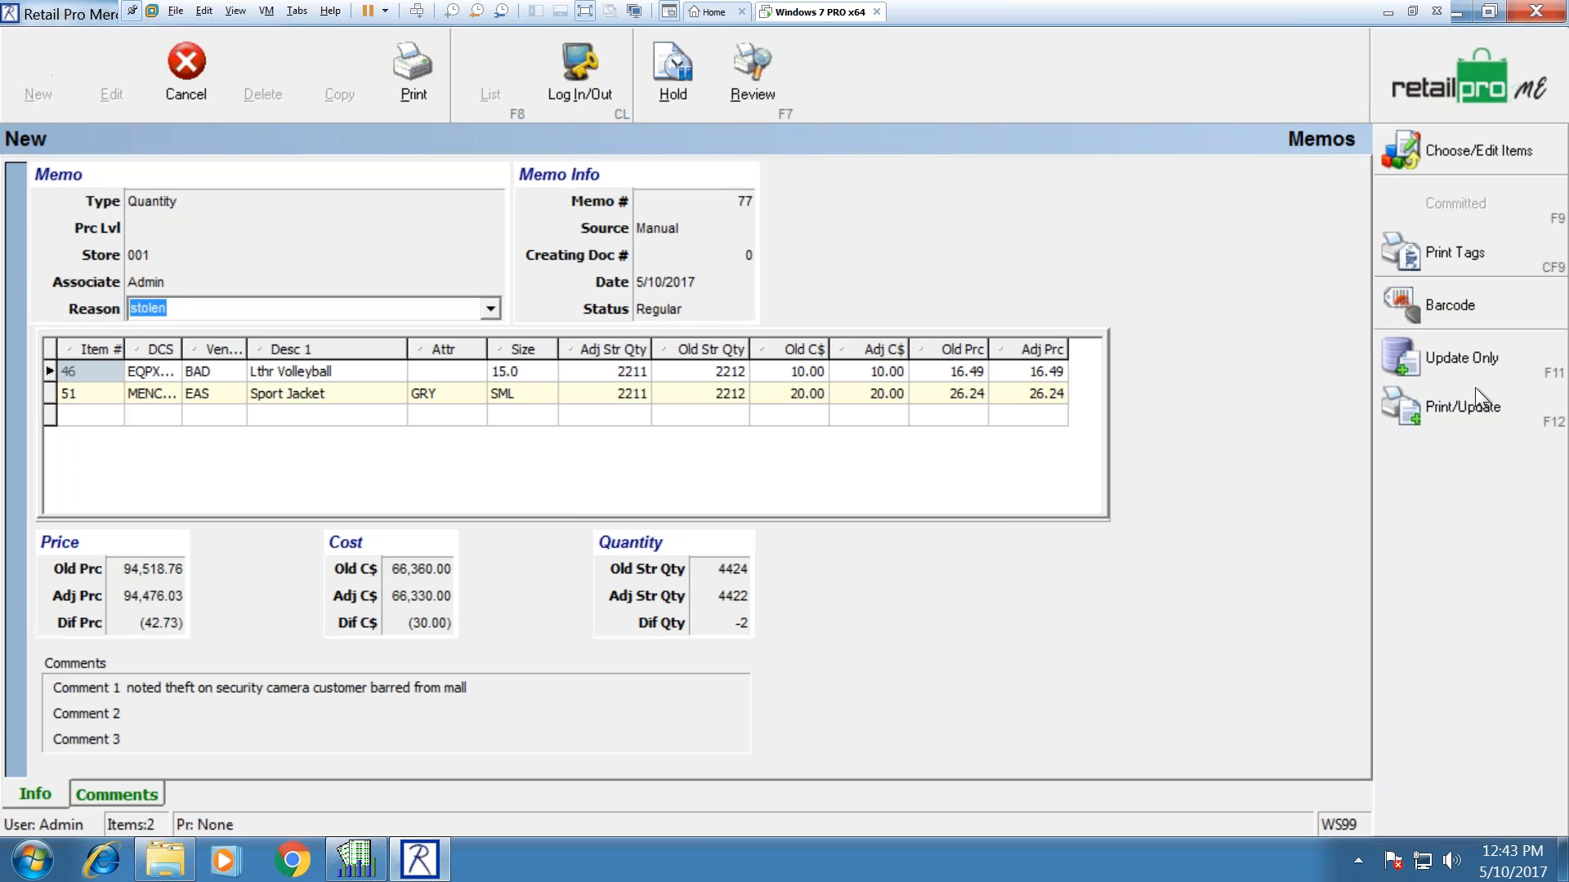
click(1483, 346)
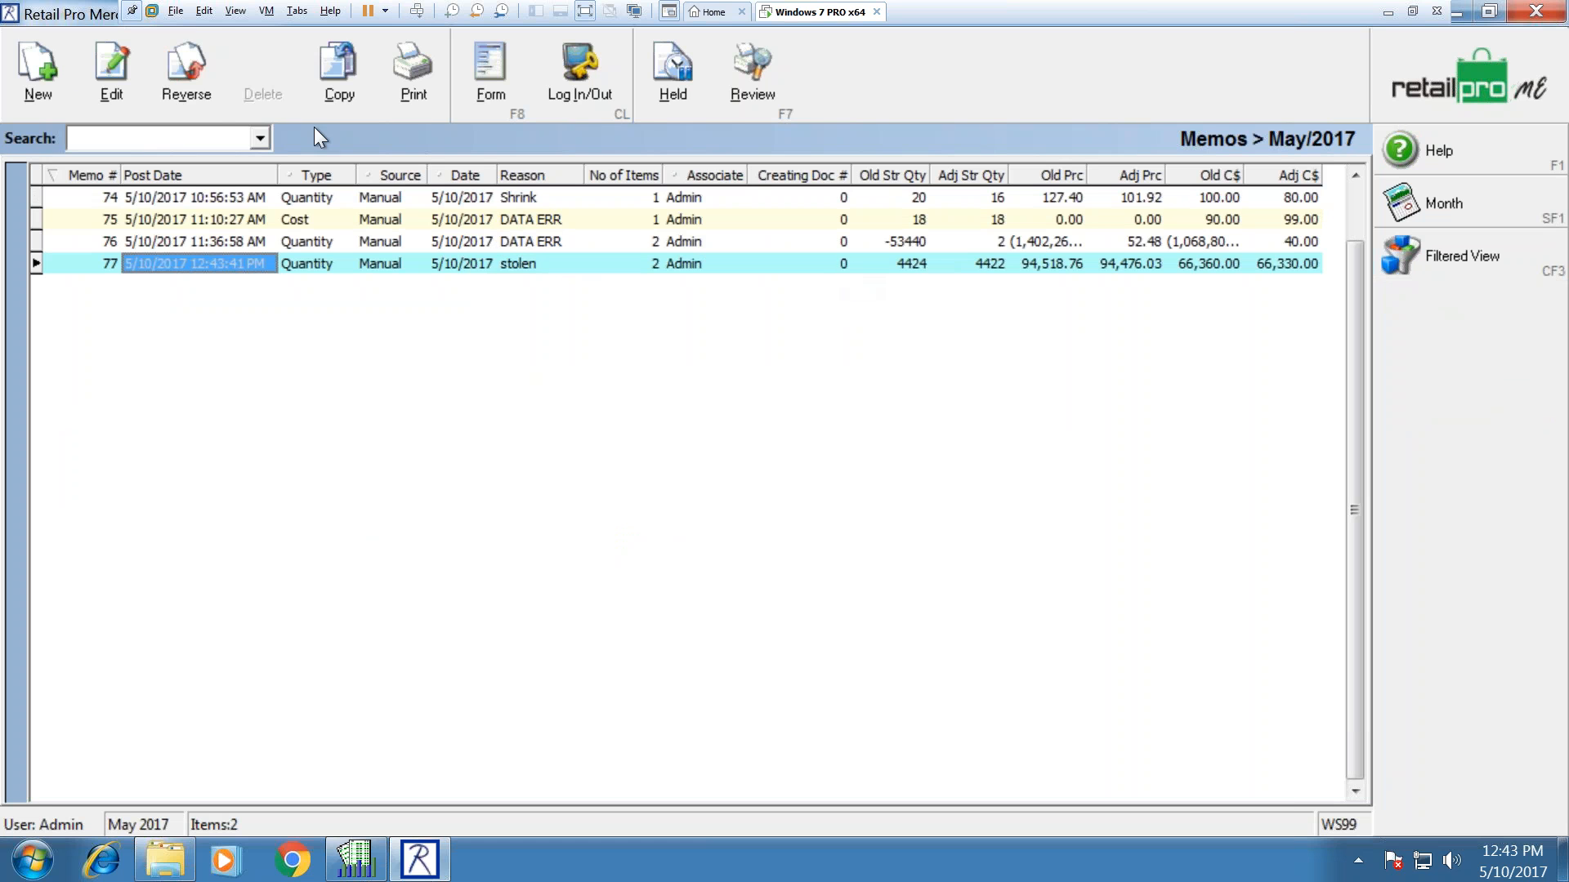
click(53, 75)
click(612, 453)
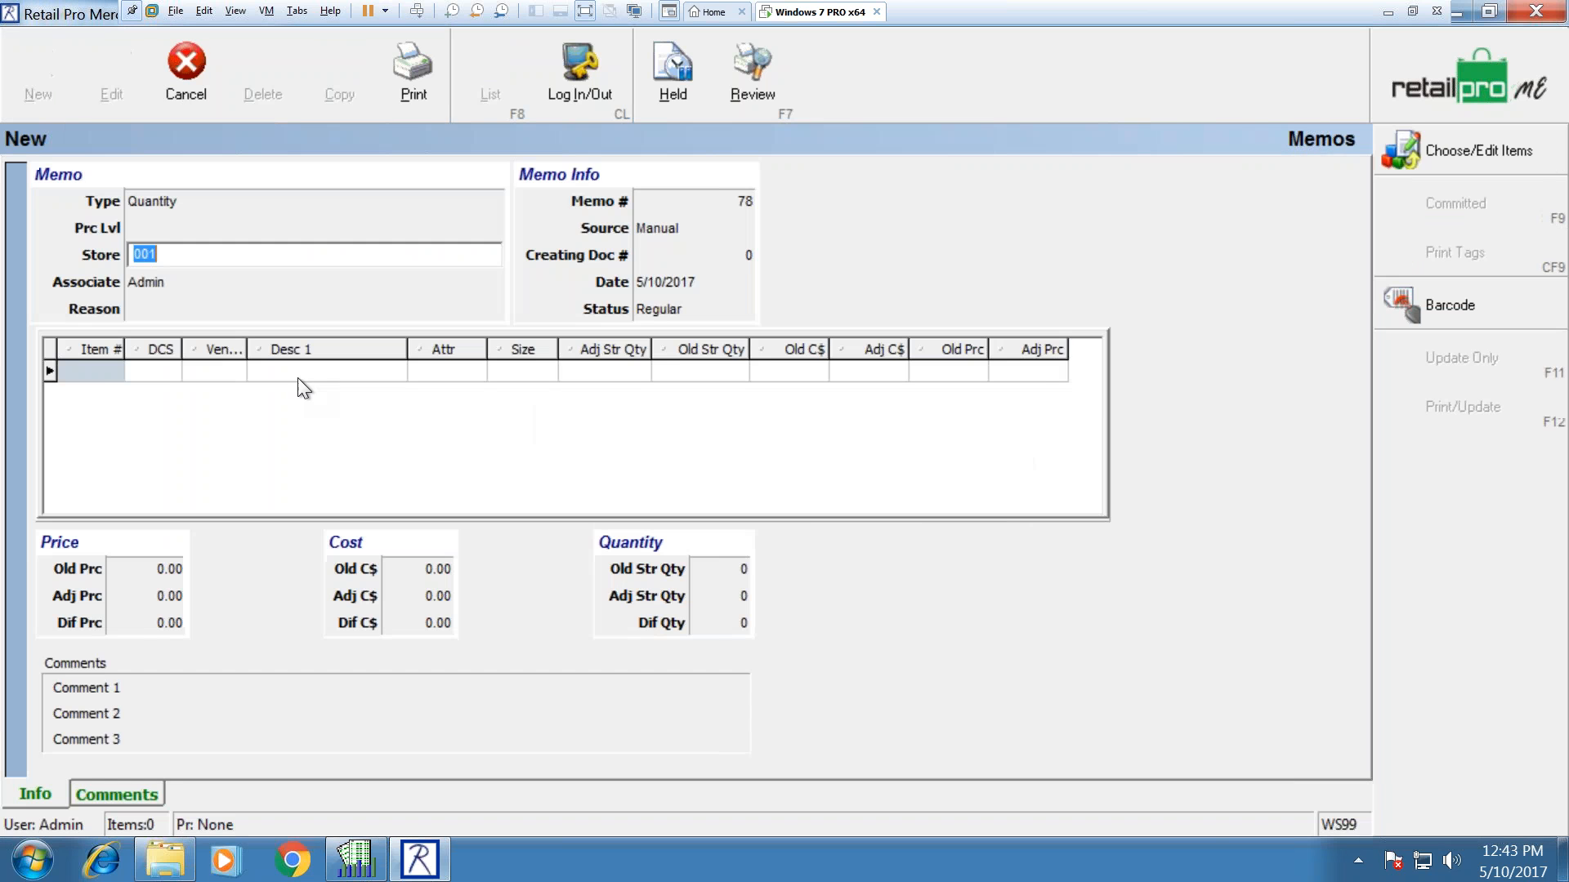
double_click(99, 371)
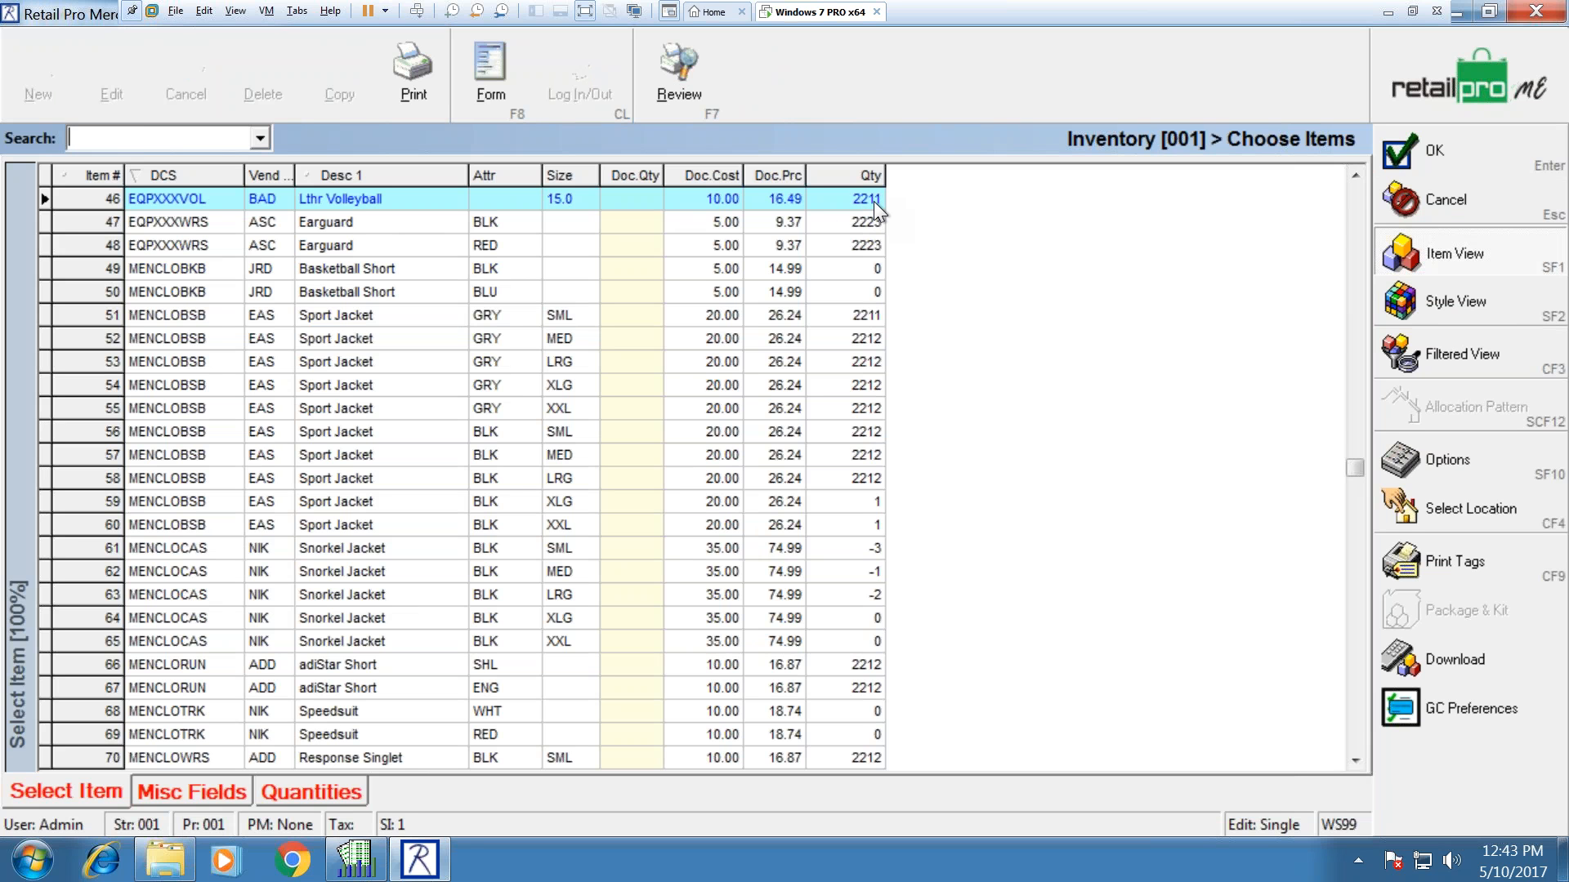
click(1482, 209)
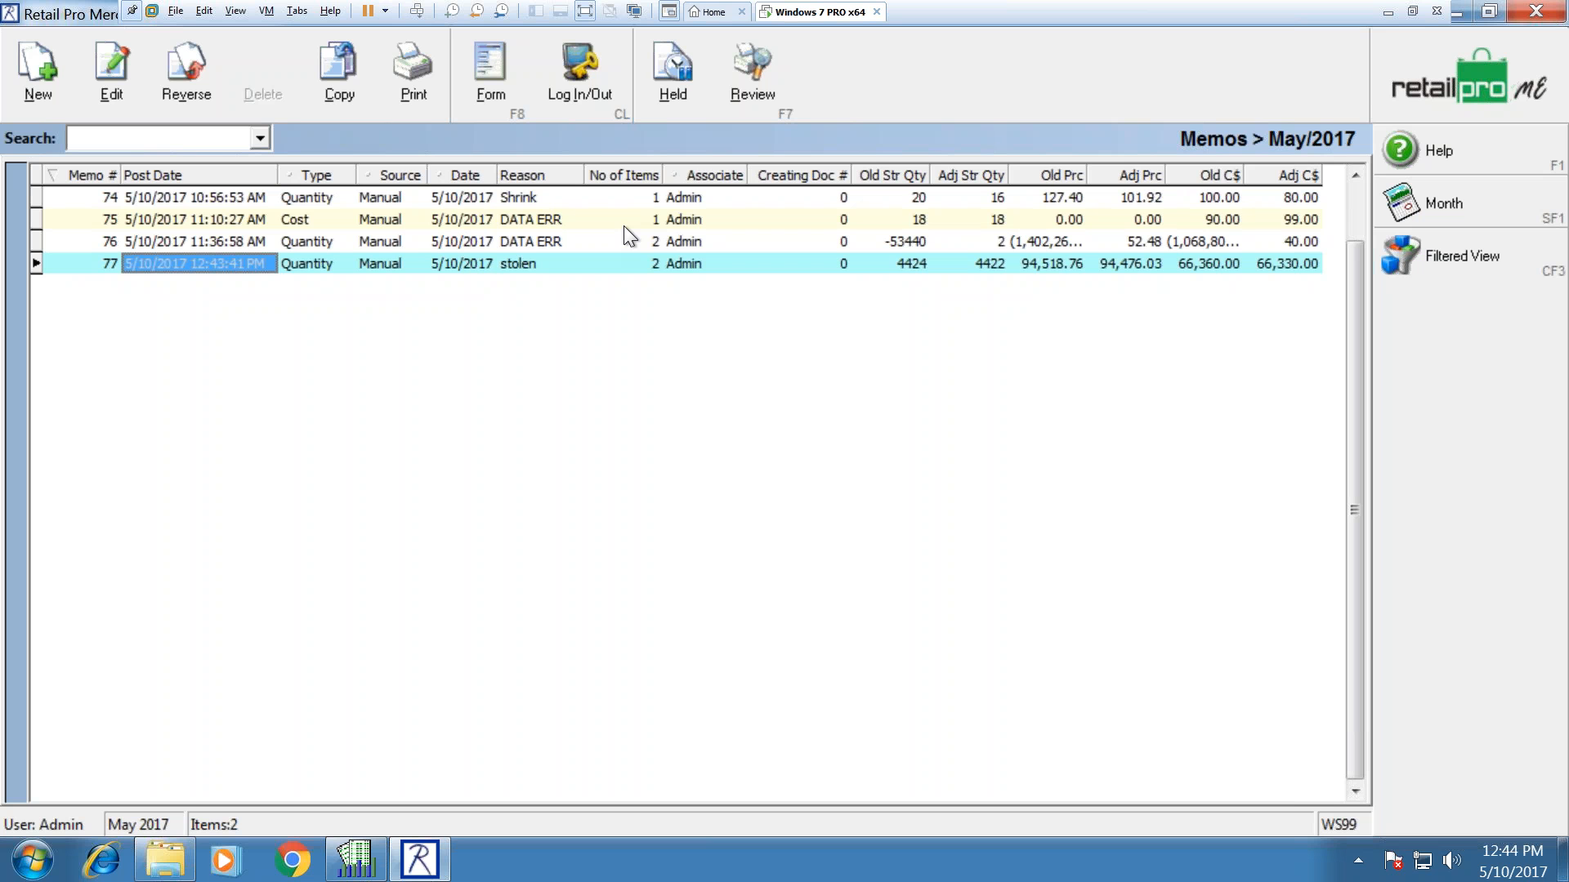
click(49, 74)
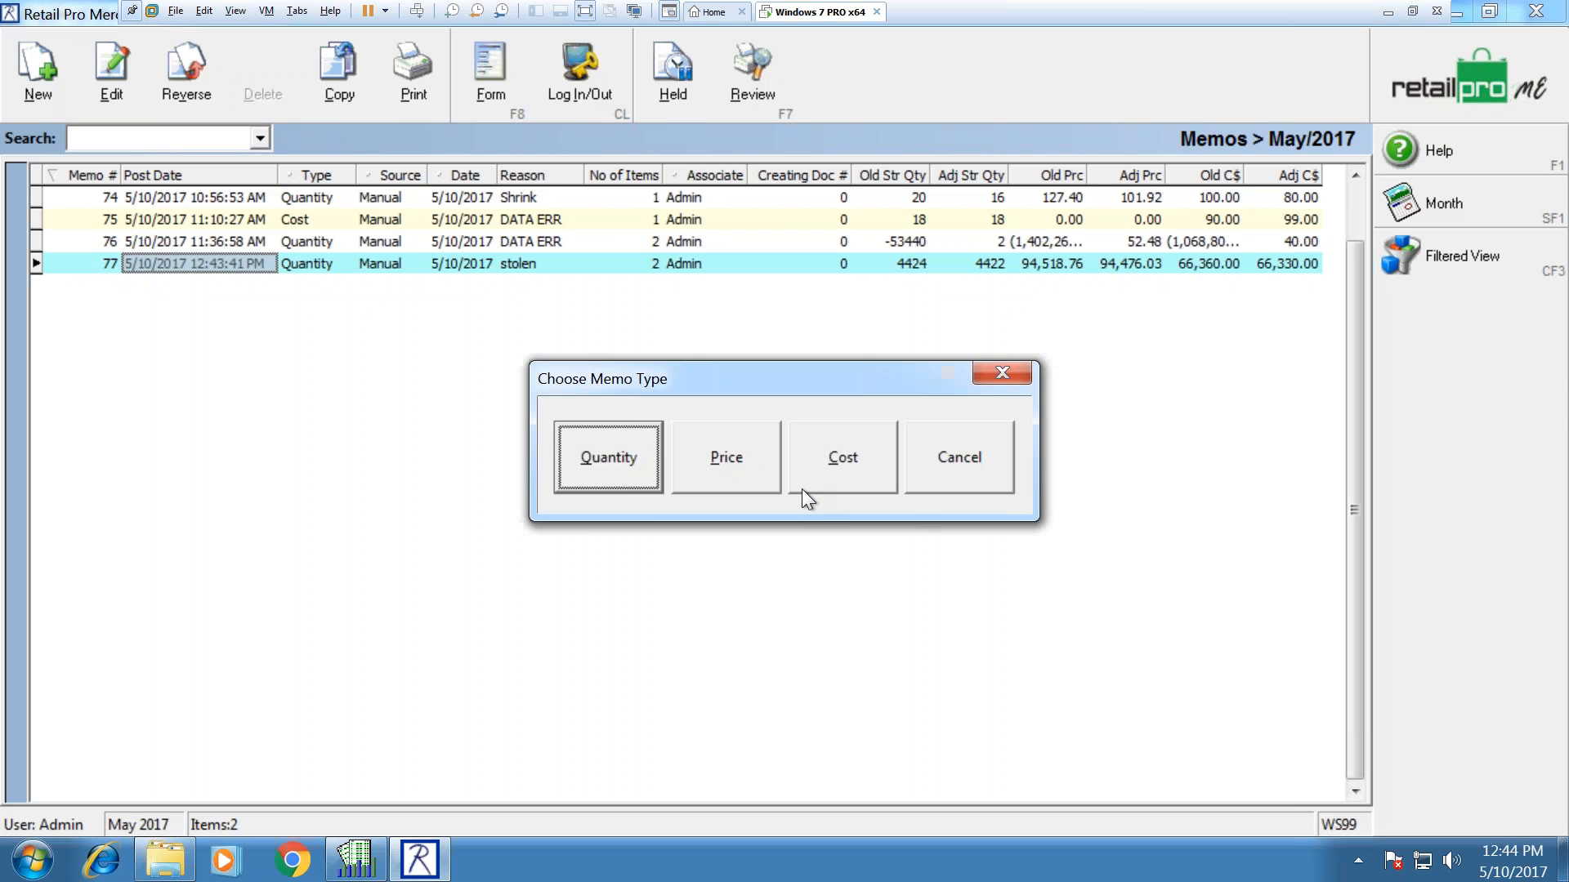
click(591, 463)
click(1434, 308)
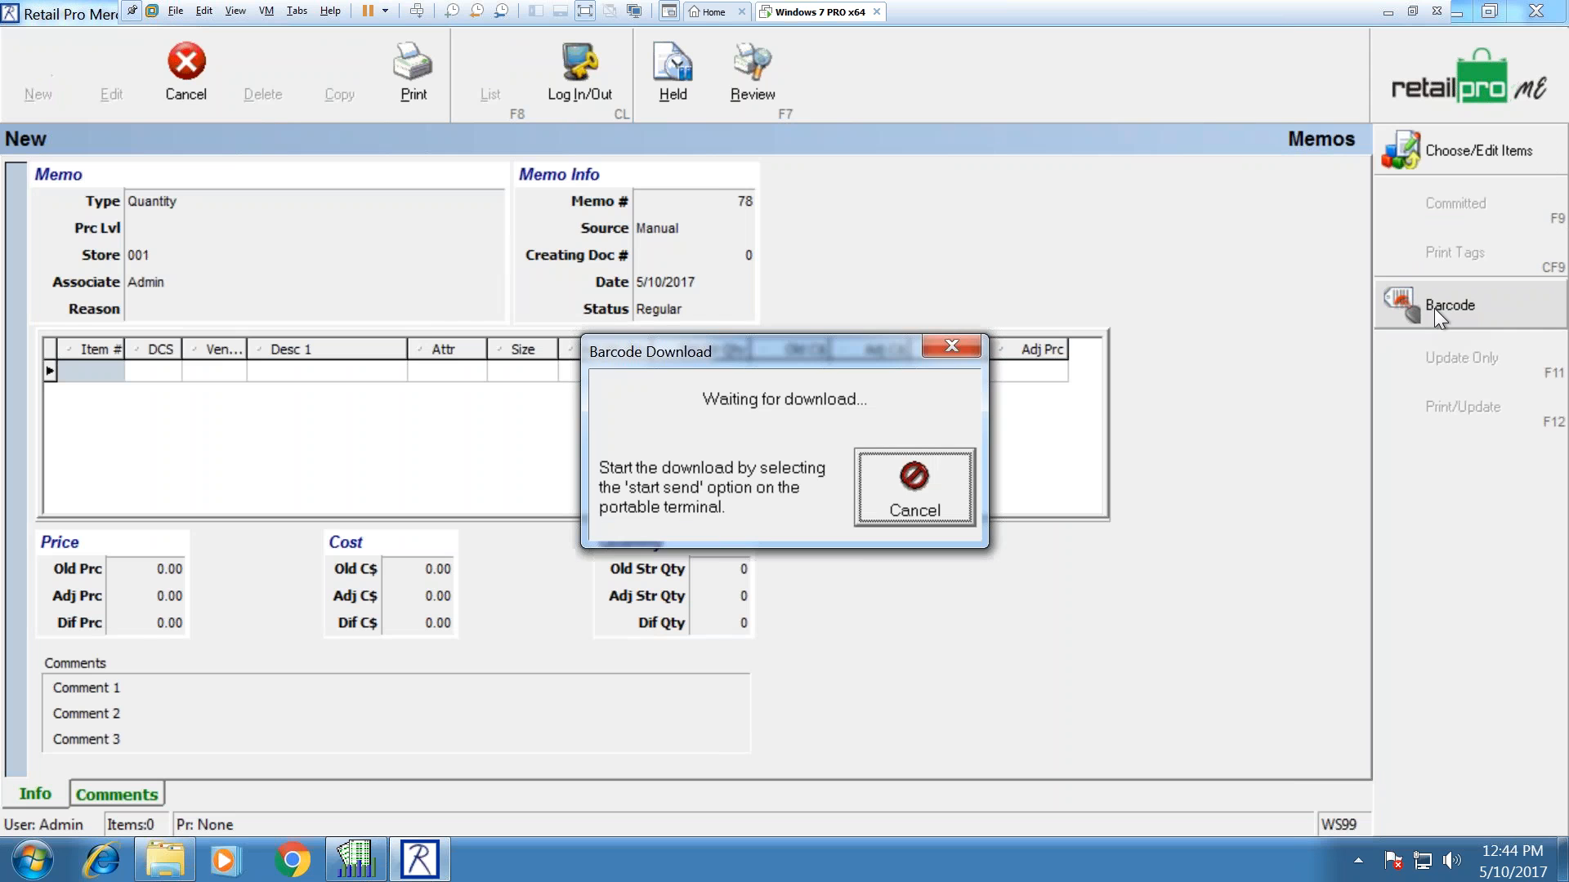
click(905, 494)
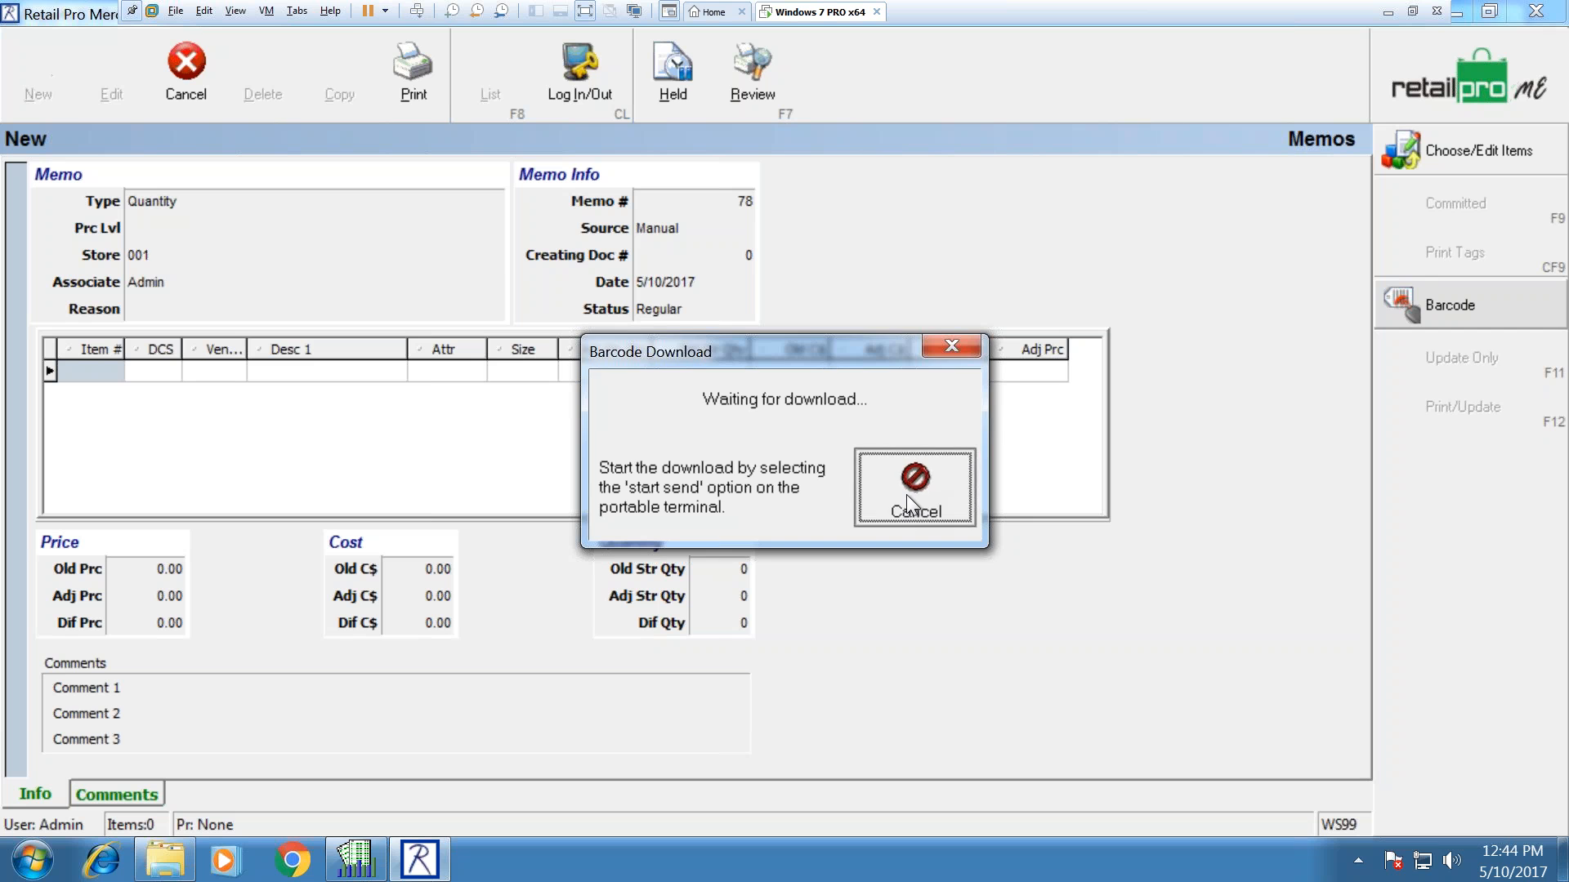
click(190, 91)
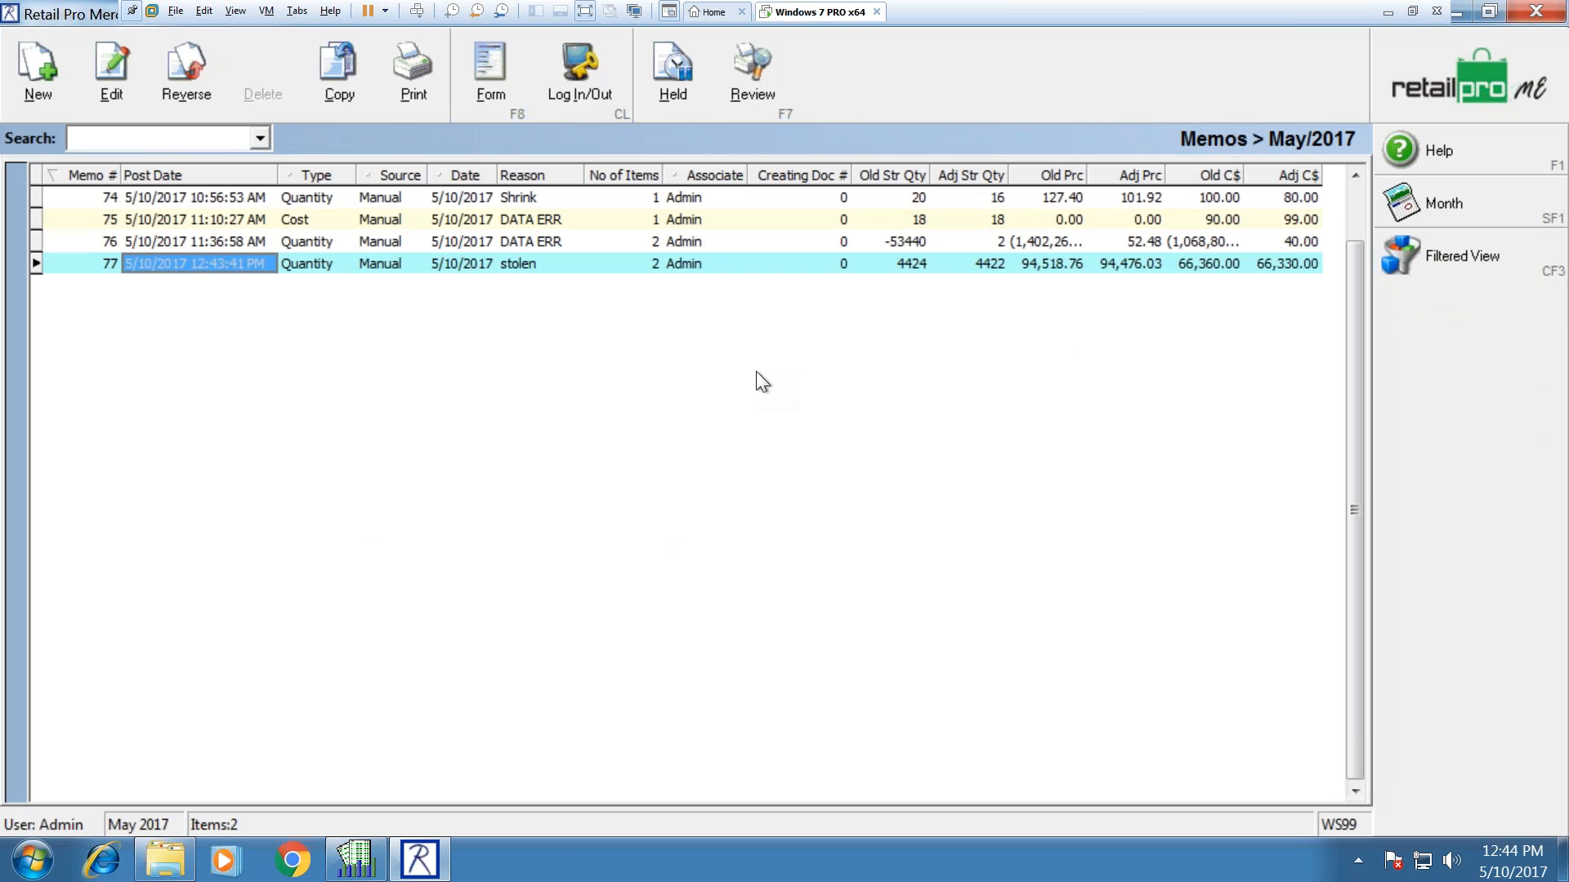
Step: Go from the memos list to the Adjustments page of System Preferences via Options
click(1477, 93)
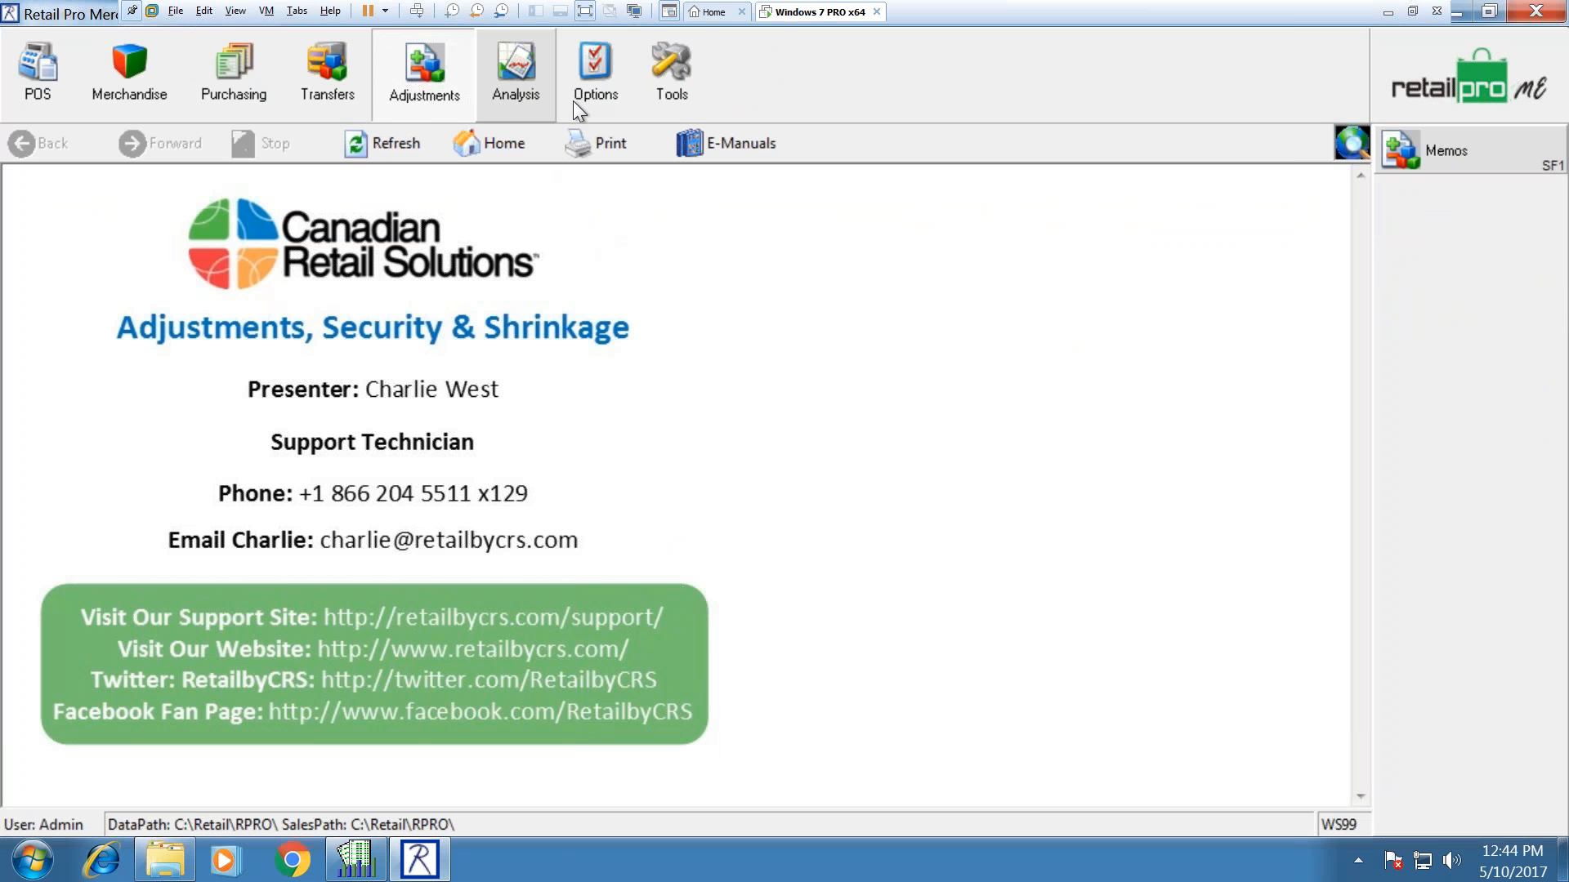
click(597, 93)
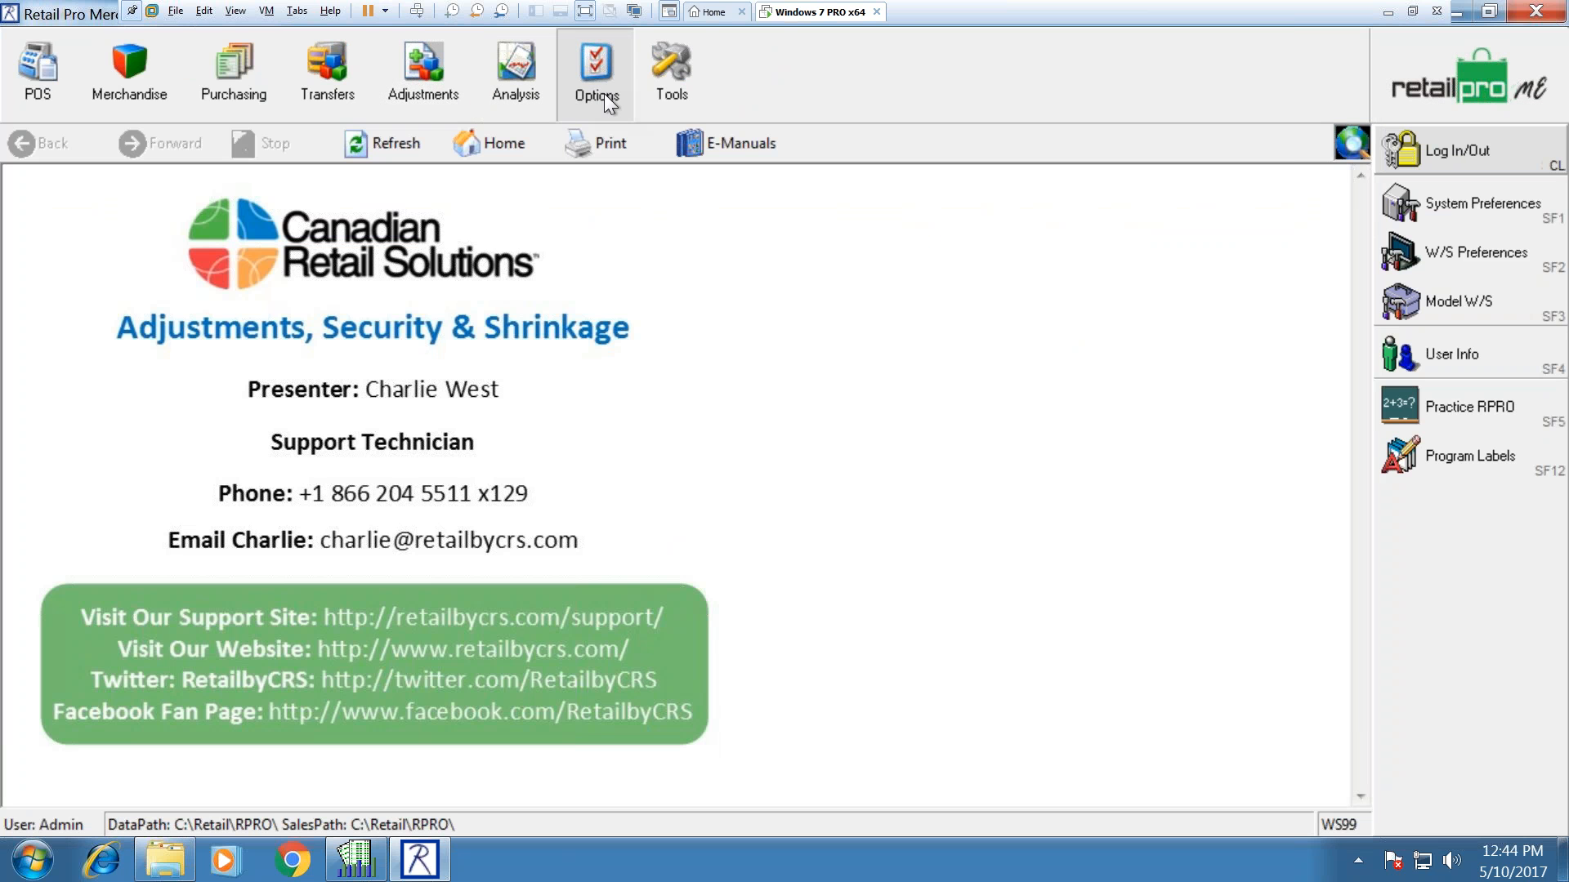
click(1464, 196)
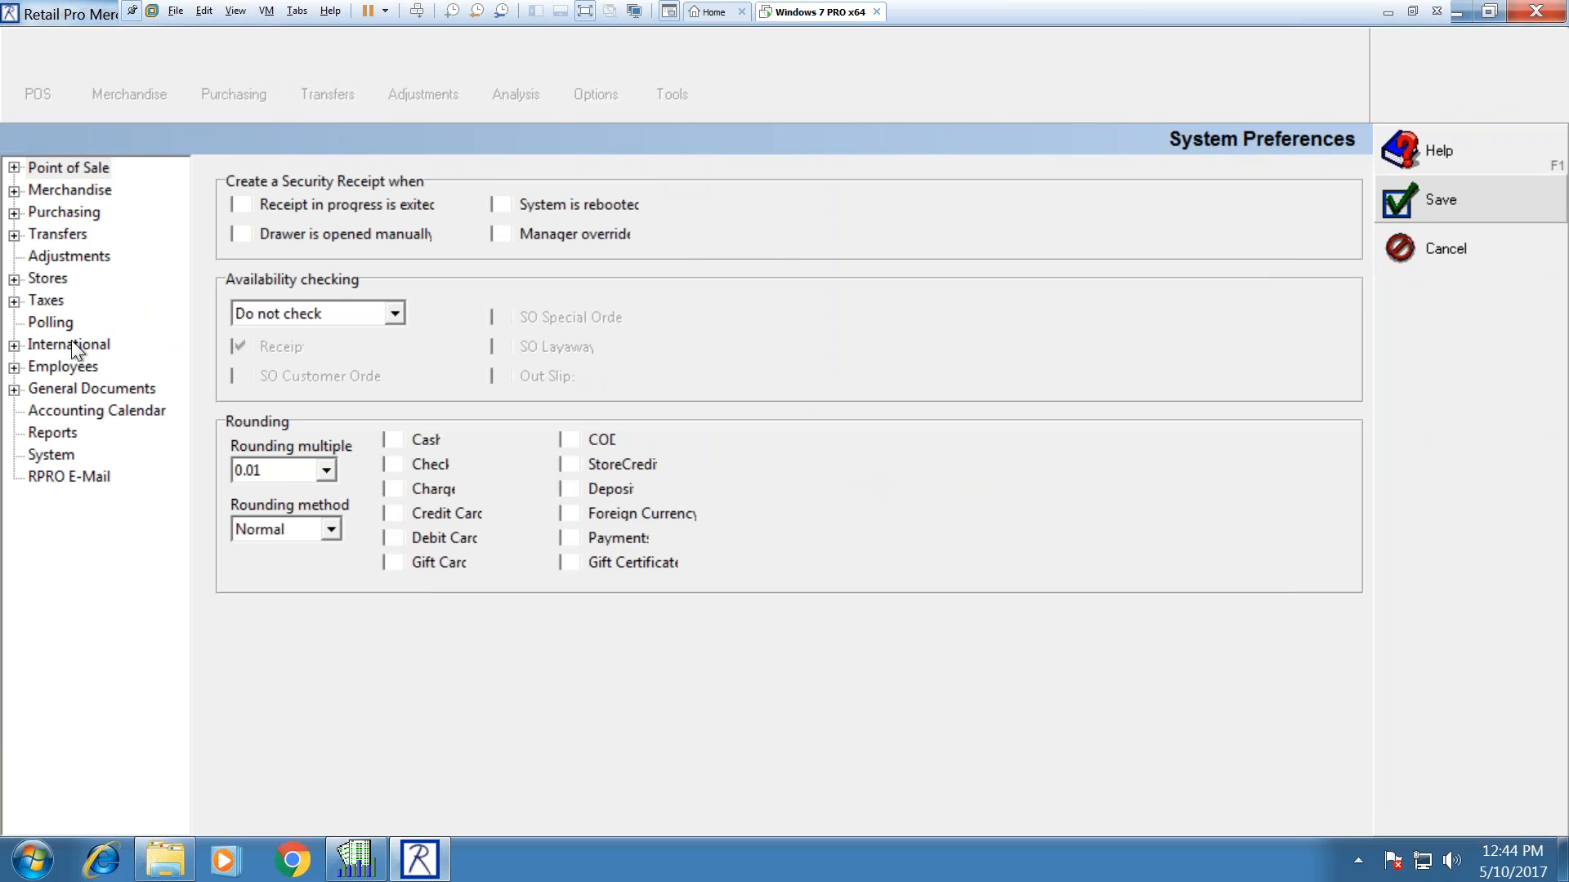
click(53, 256)
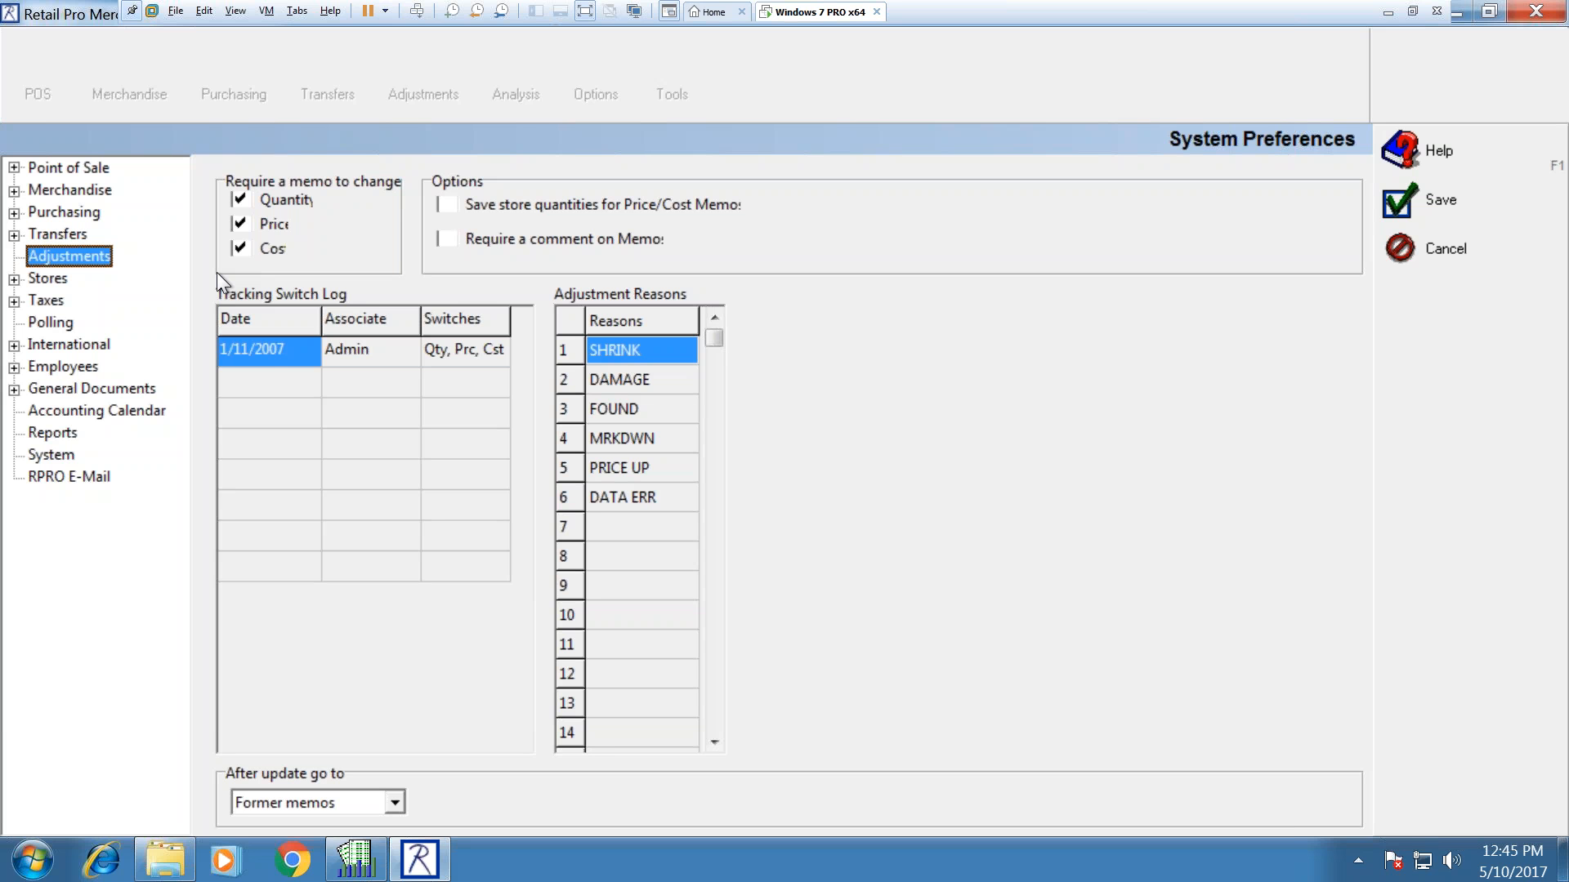
click(278, 382)
click(262, 419)
click(262, 448)
click(261, 473)
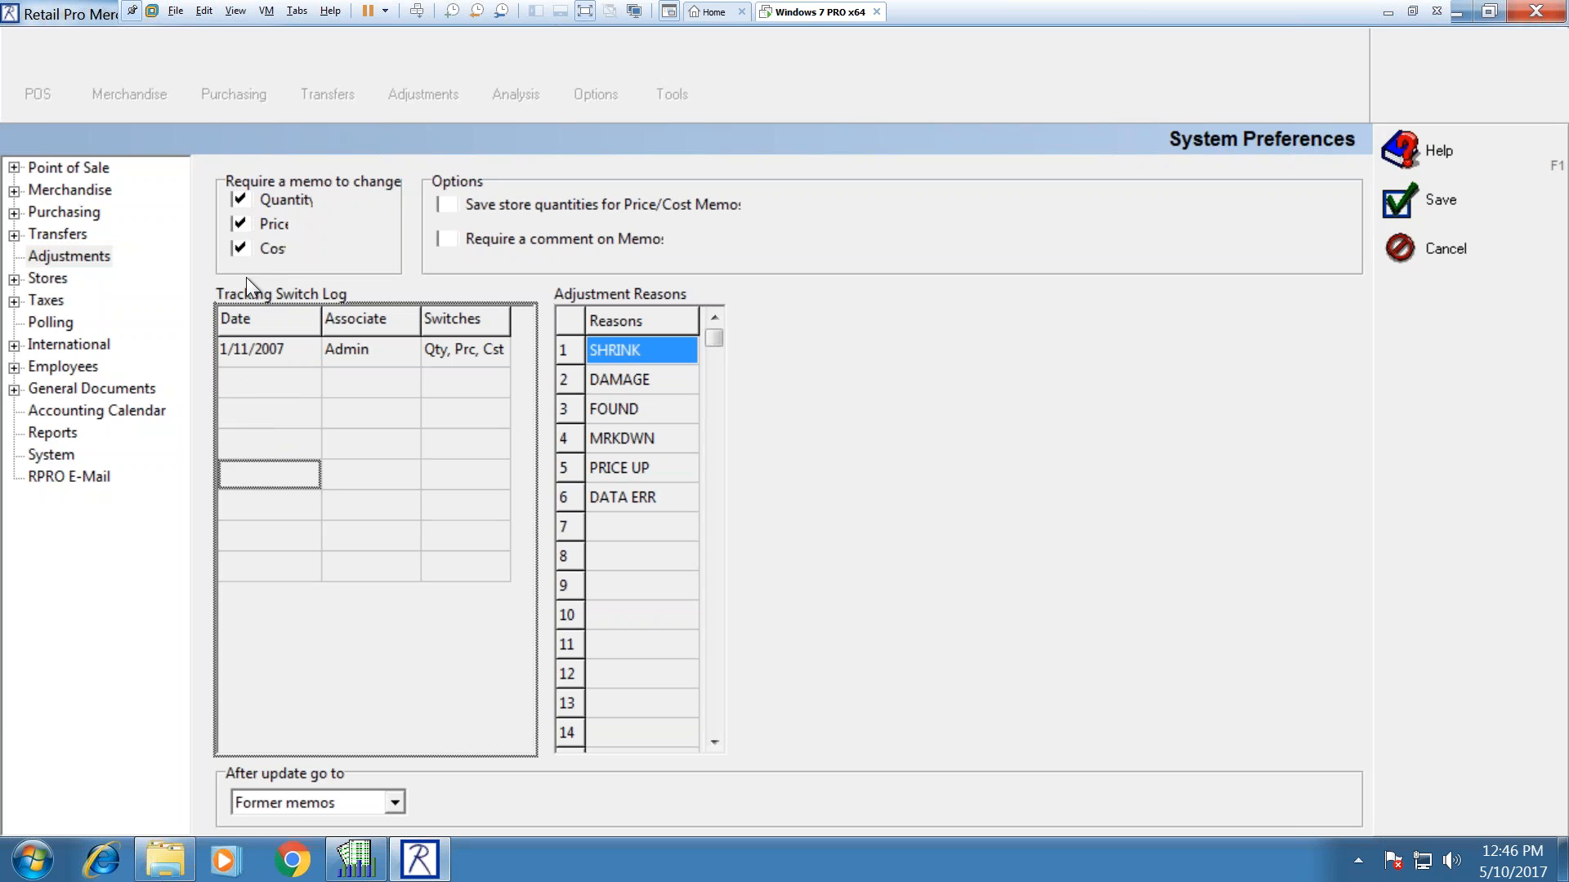
click(277, 384)
click(387, 381)
click(435, 380)
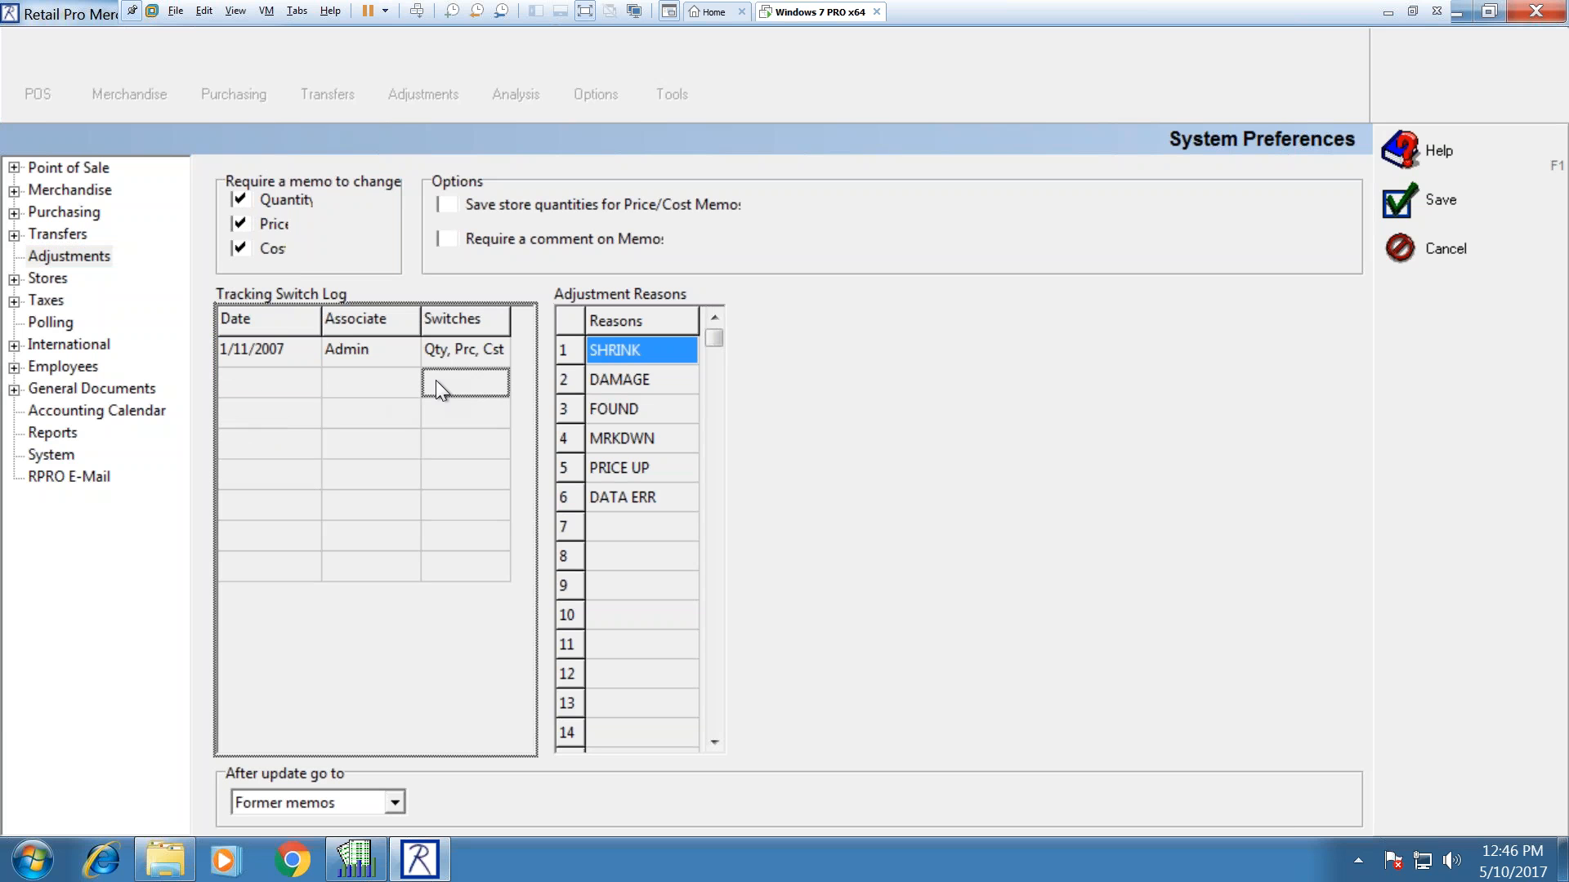
click(252, 380)
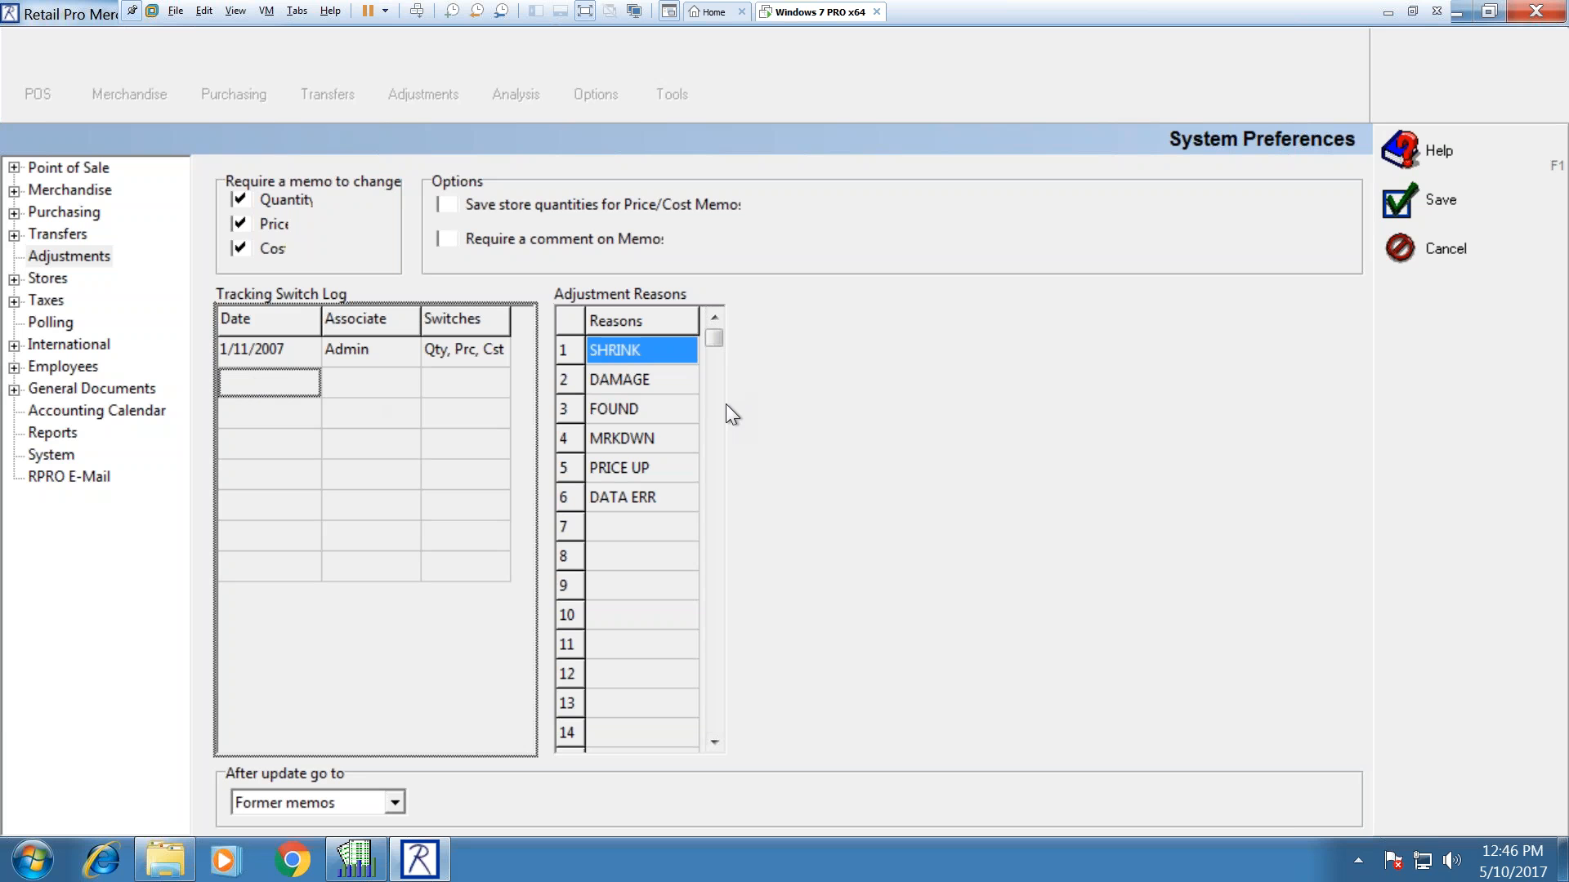
double_click(629, 353)
click(646, 373)
click(626, 410)
click(629, 439)
click(629, 467)
click(628, 497)
click(629, 521)
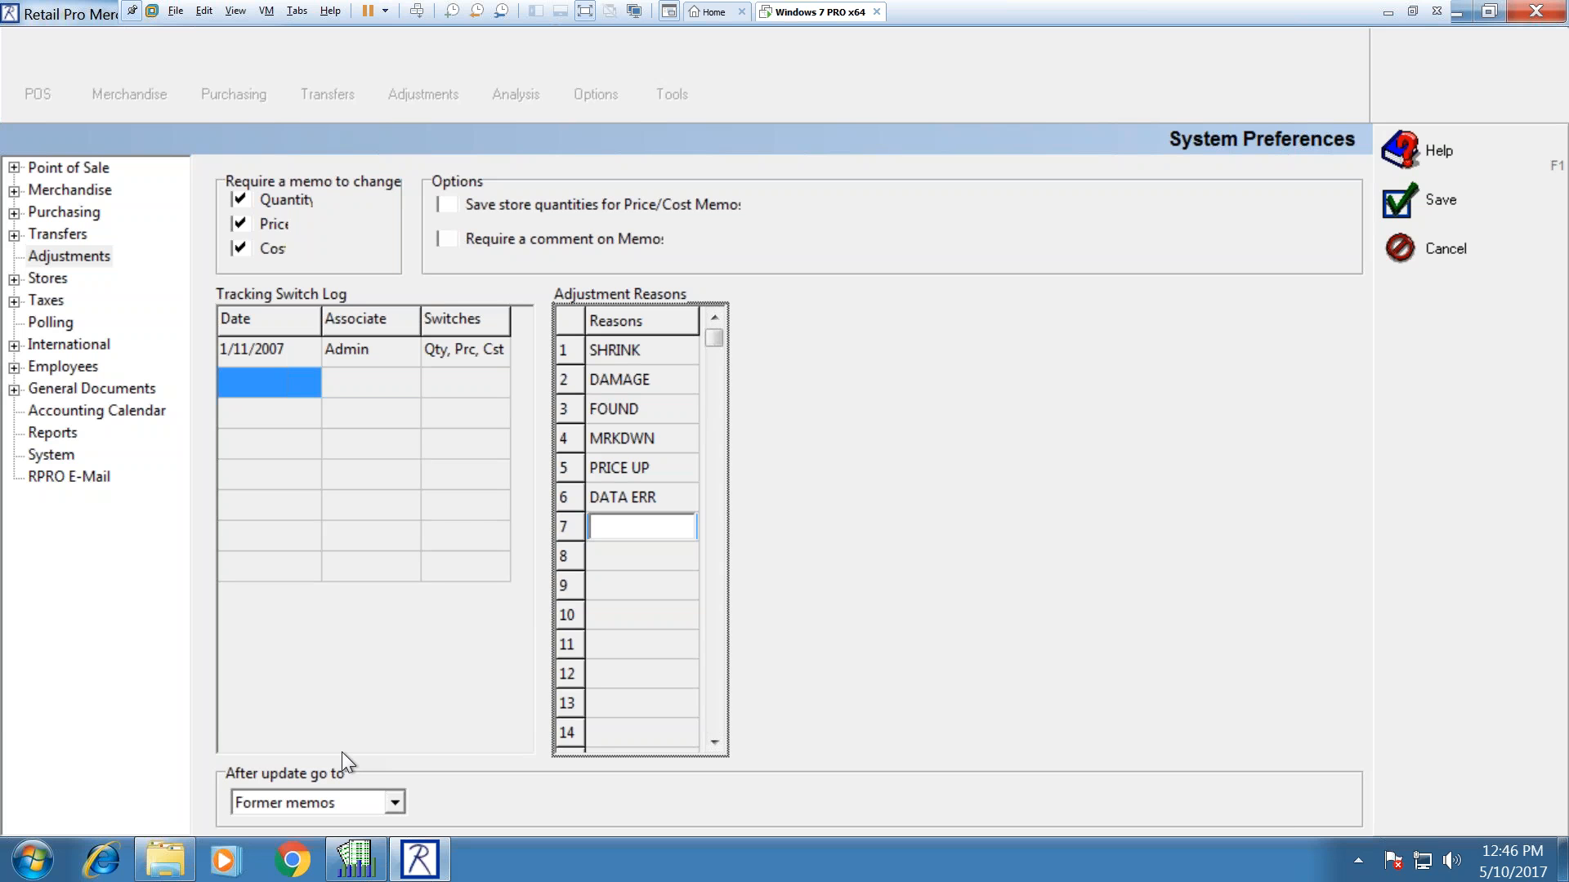
Step: Keep Former memos as the after-update destination, turn on Require a comment on Memos, and save
click(400, 803)
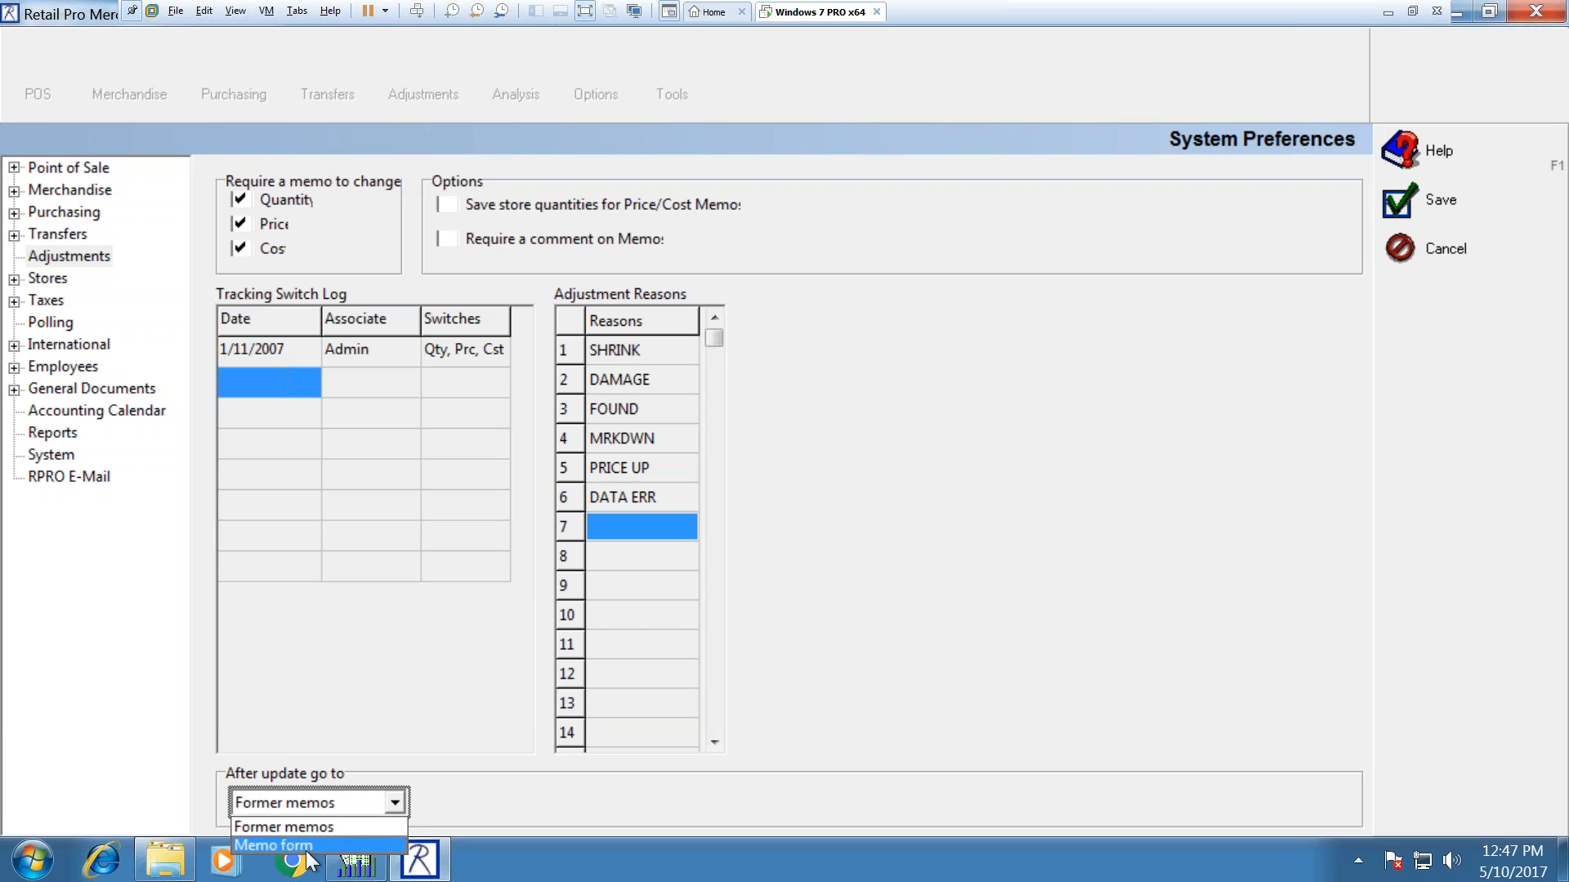
click(374, 679)
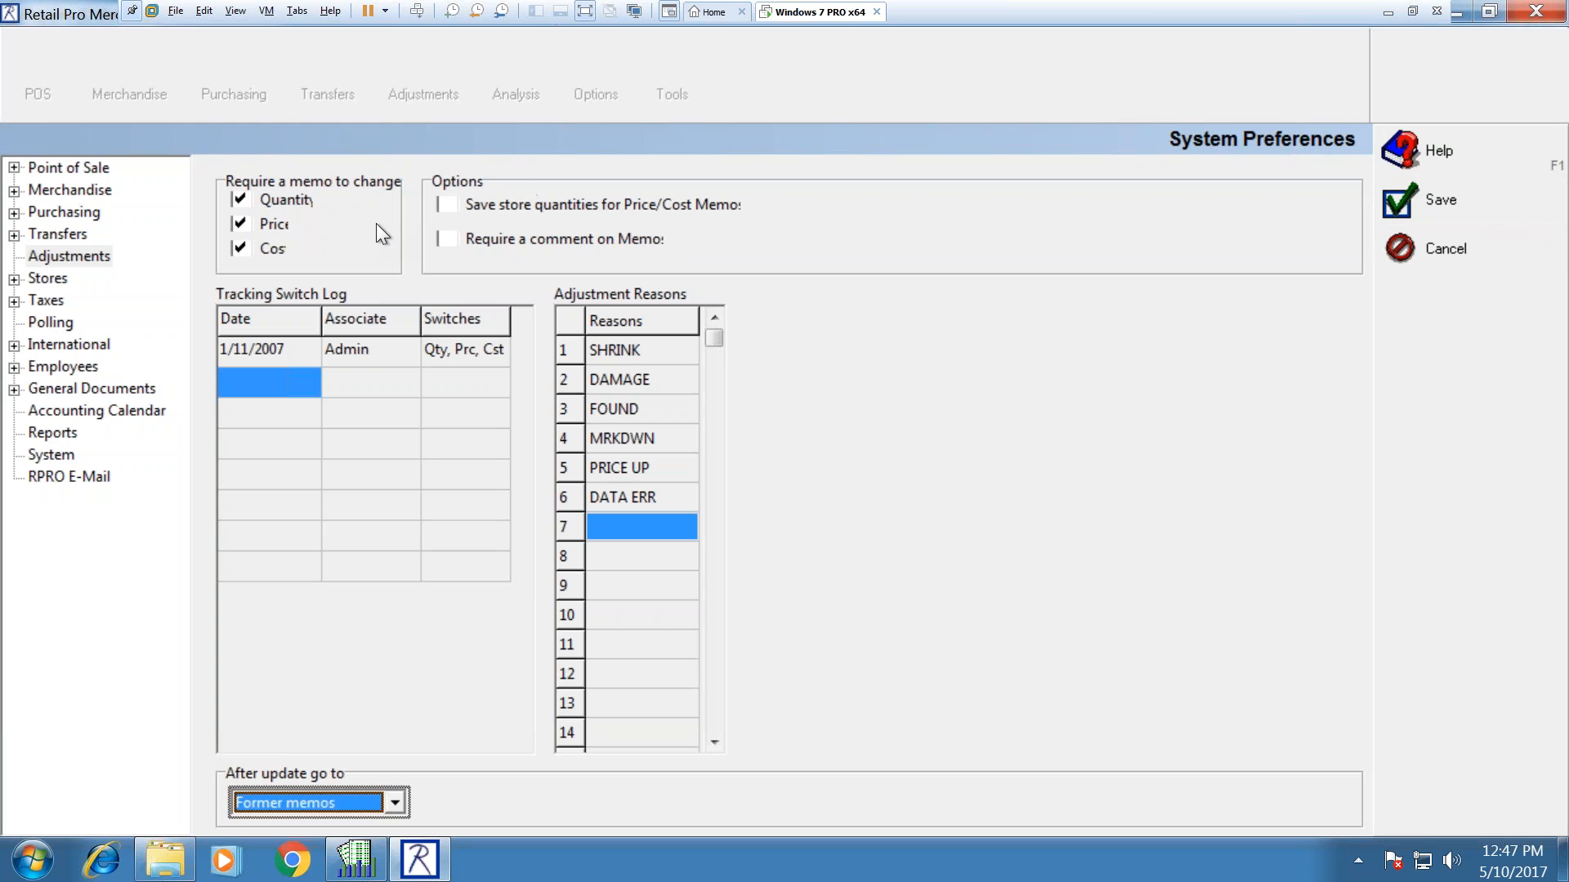
click(449, 237)
click(1487, 200)
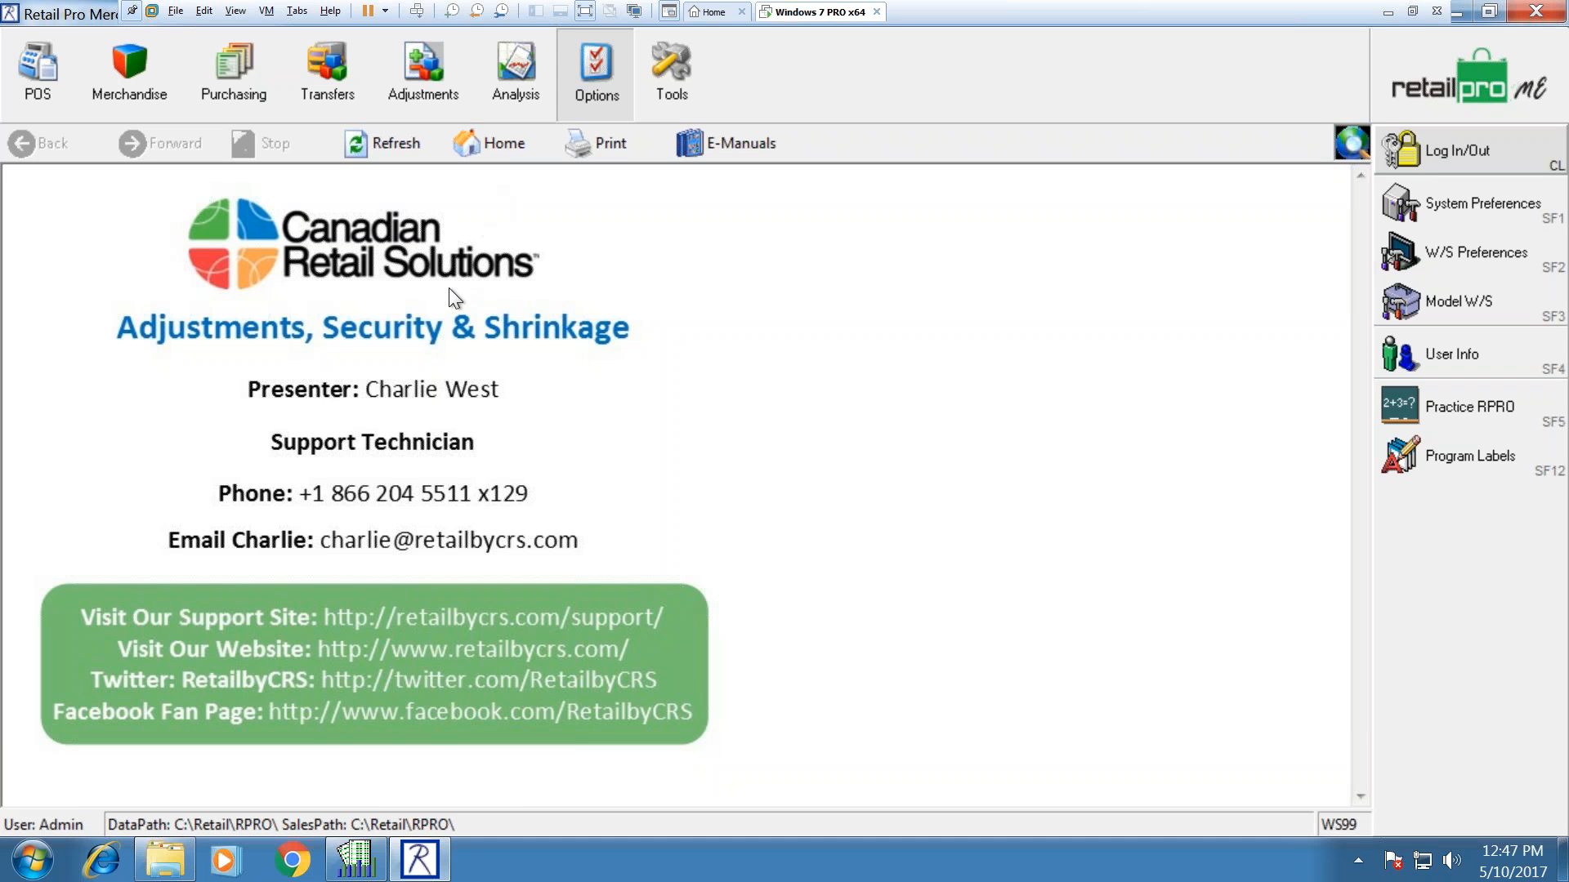
Step: Open the Summaries reports list, scrolled down to the ADJUSTMENTS reports
click(360, 868)
click(1405, 250)
drag(1351, 257, 1288, 564)
Step: Browse the ADJUSTMENTS Quantity, Price and Cost Changes reports, then open Quantity Changes run options
click(139, 723)
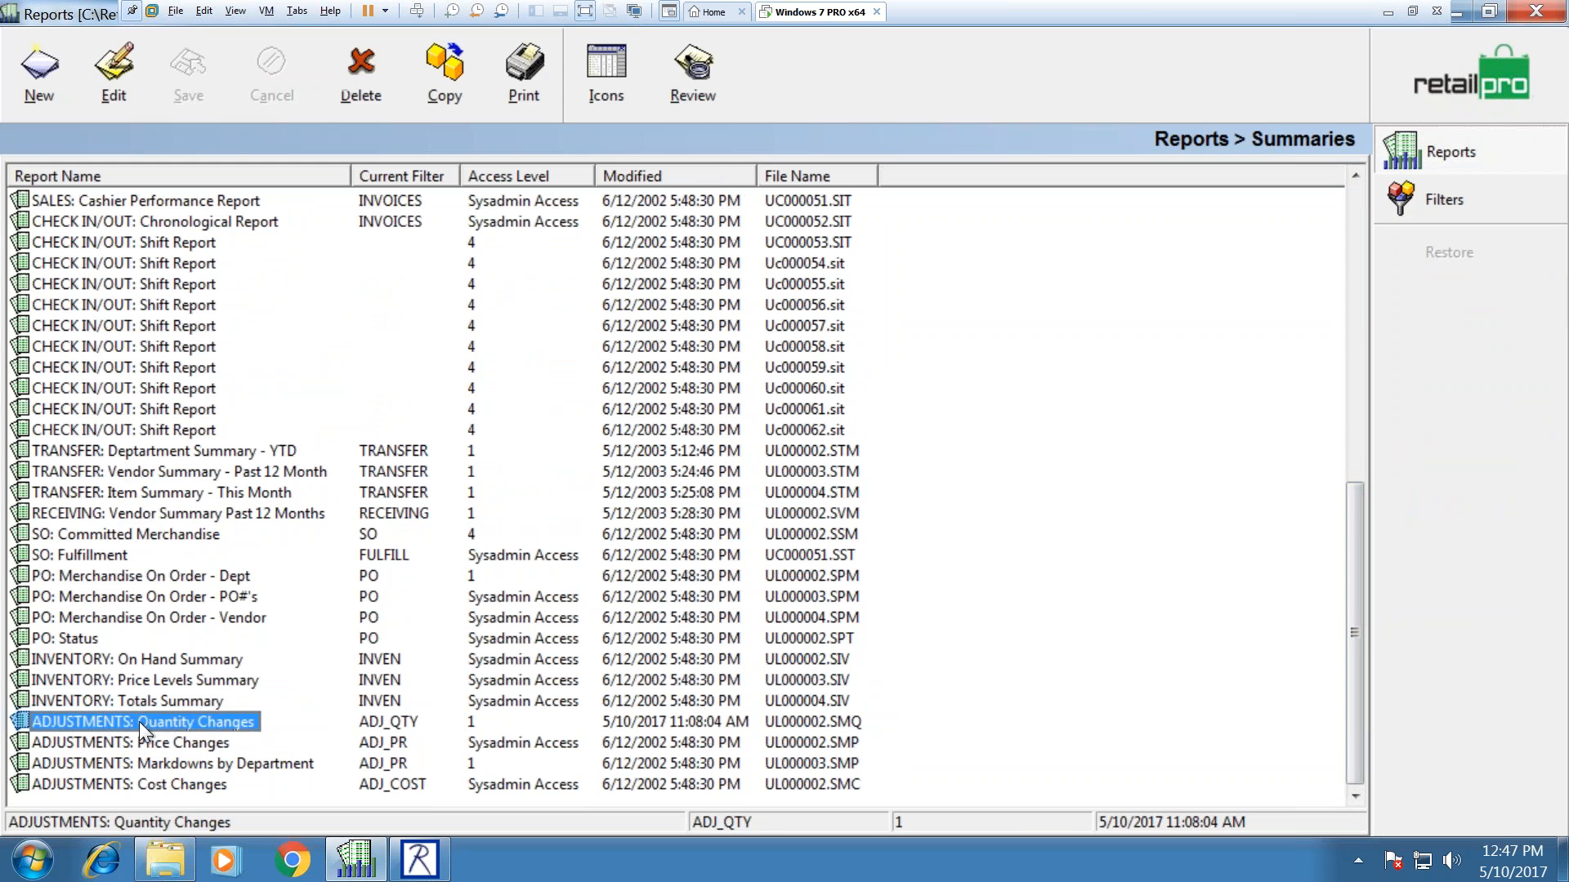
click(143, 743)
click(147, 782)
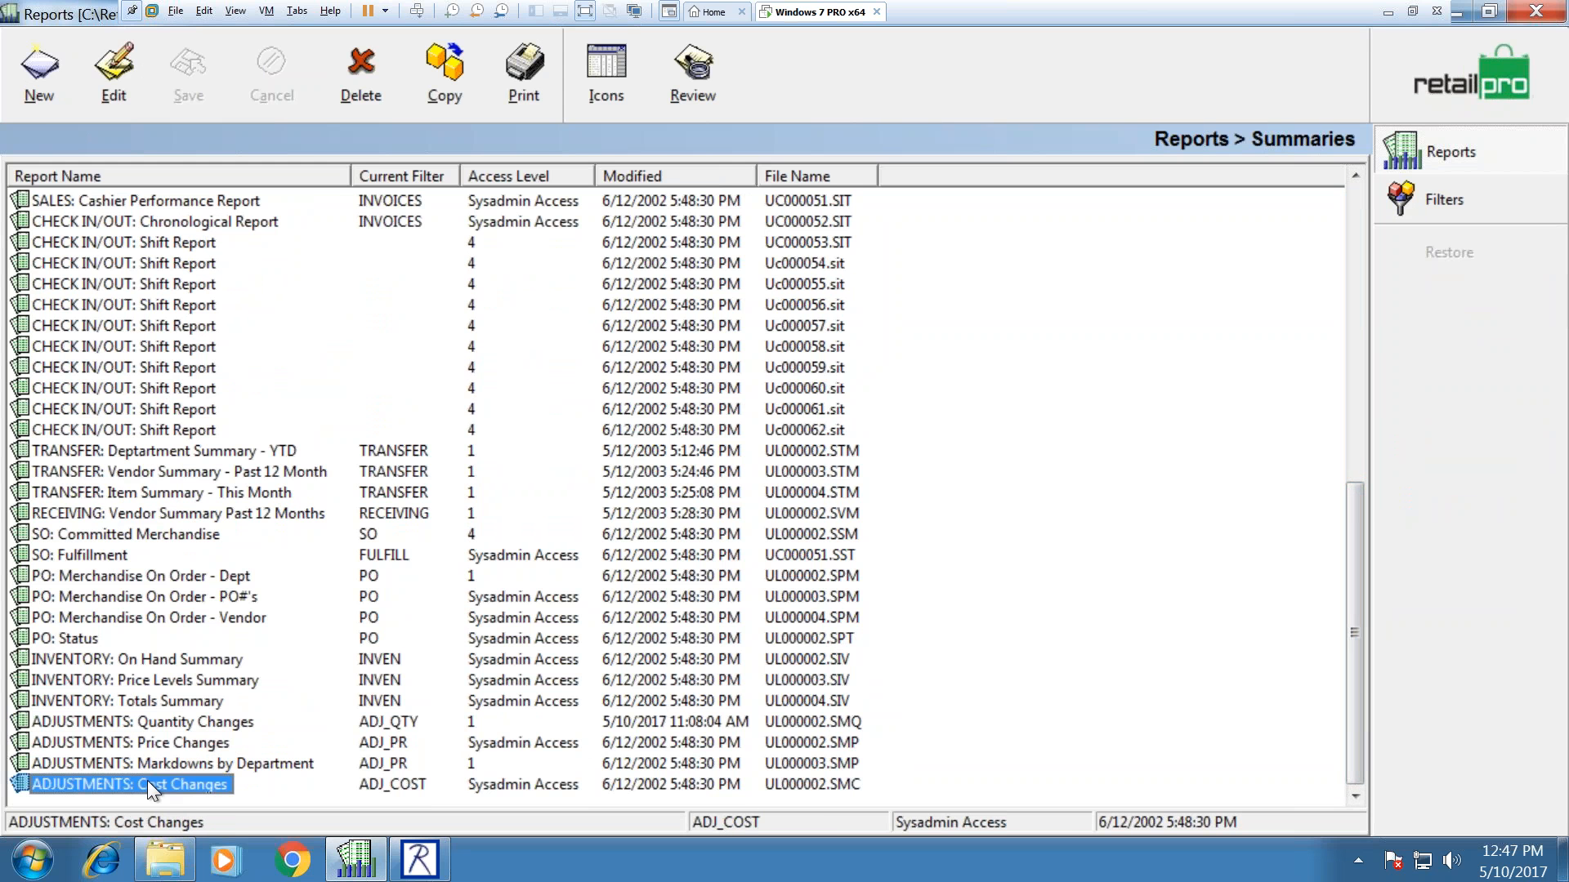
click(153, 724)
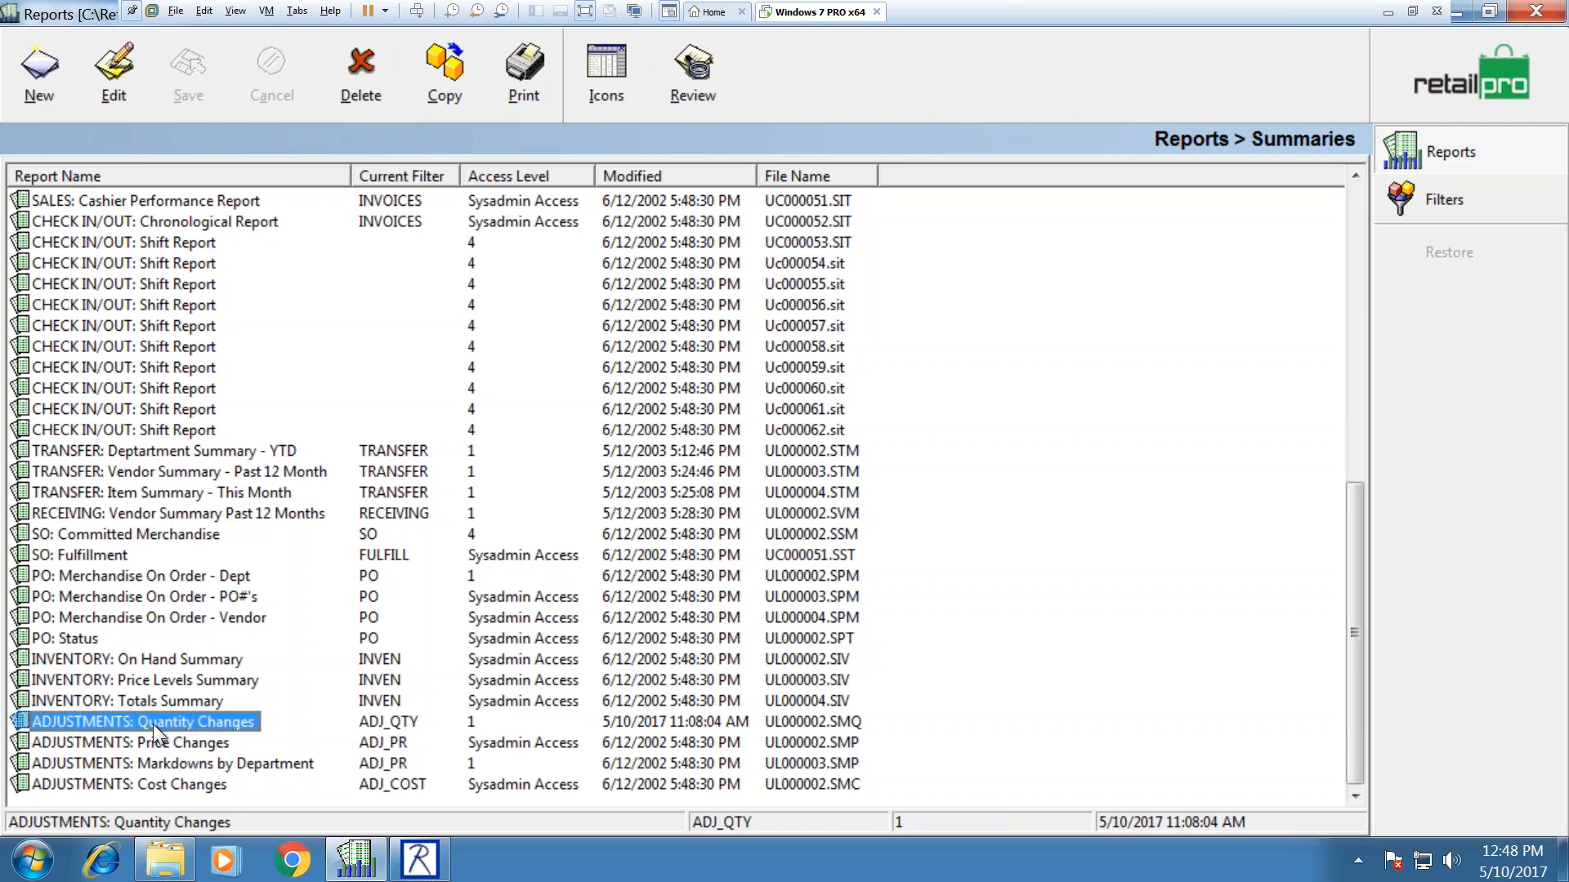
double_click(154, 724)
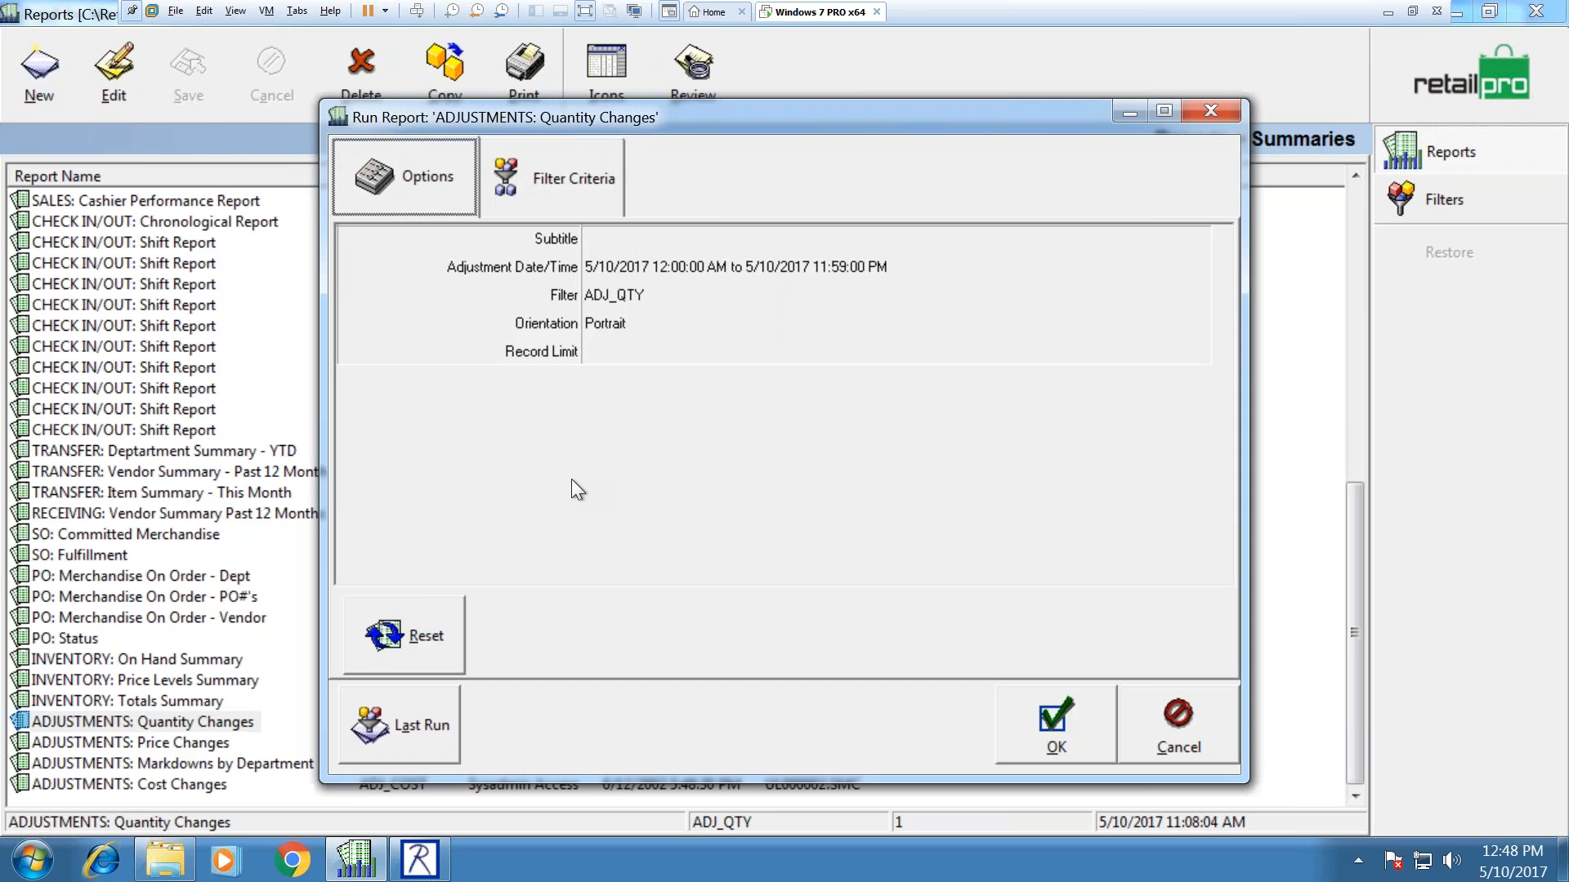
Step: Set the adjustment date filter to YTD (1/1/2017 to 5/10/2017) and run Quantity Changes
click(708, 270)
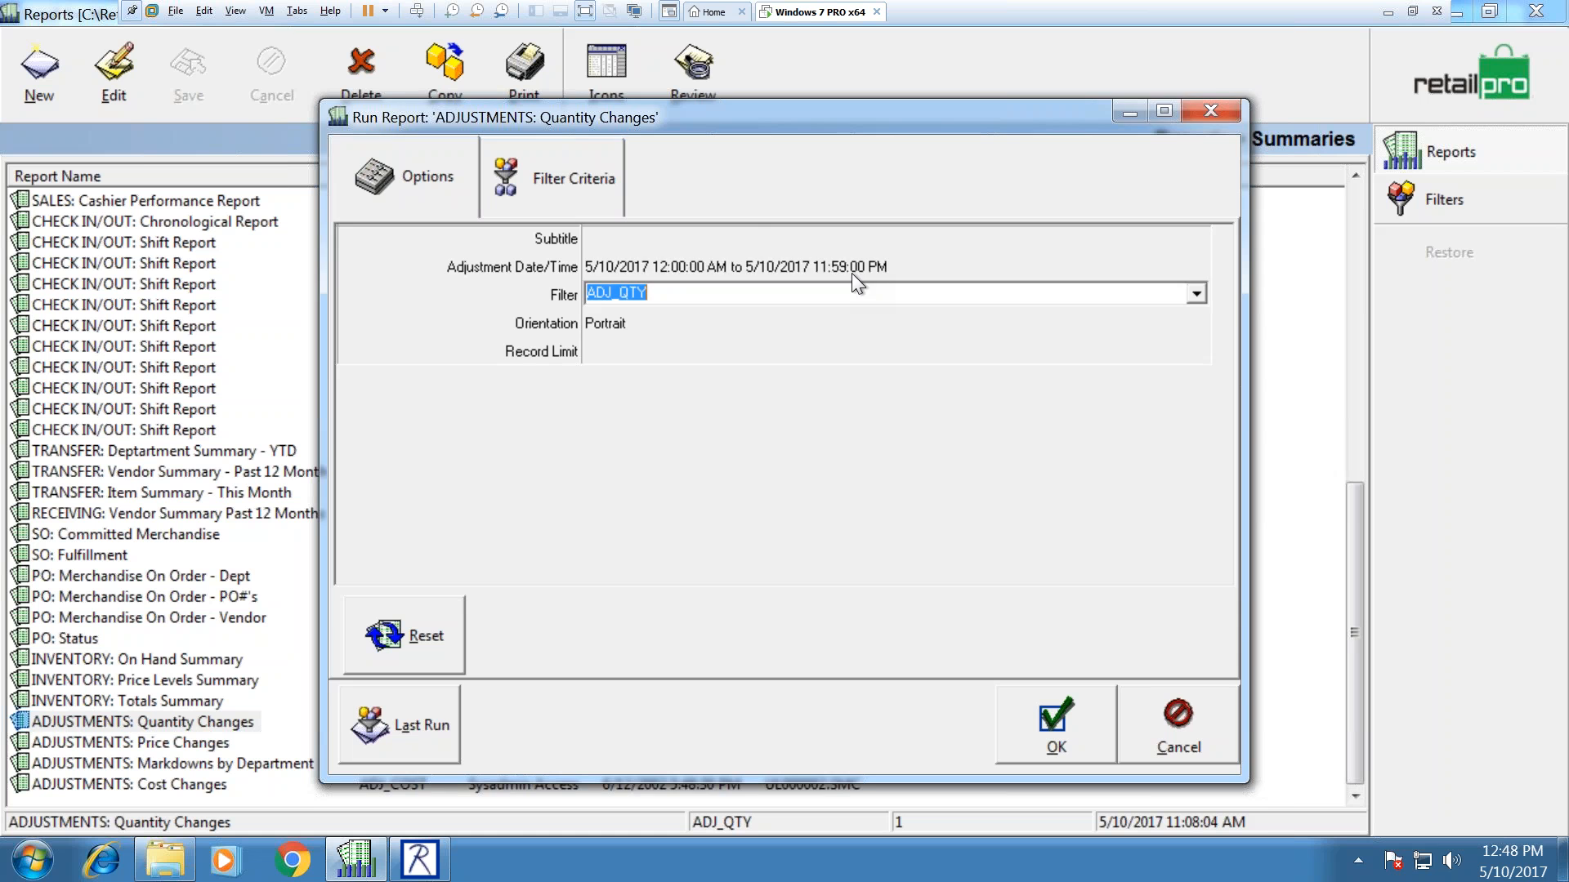
click(1196, 264)
click(667, 356)
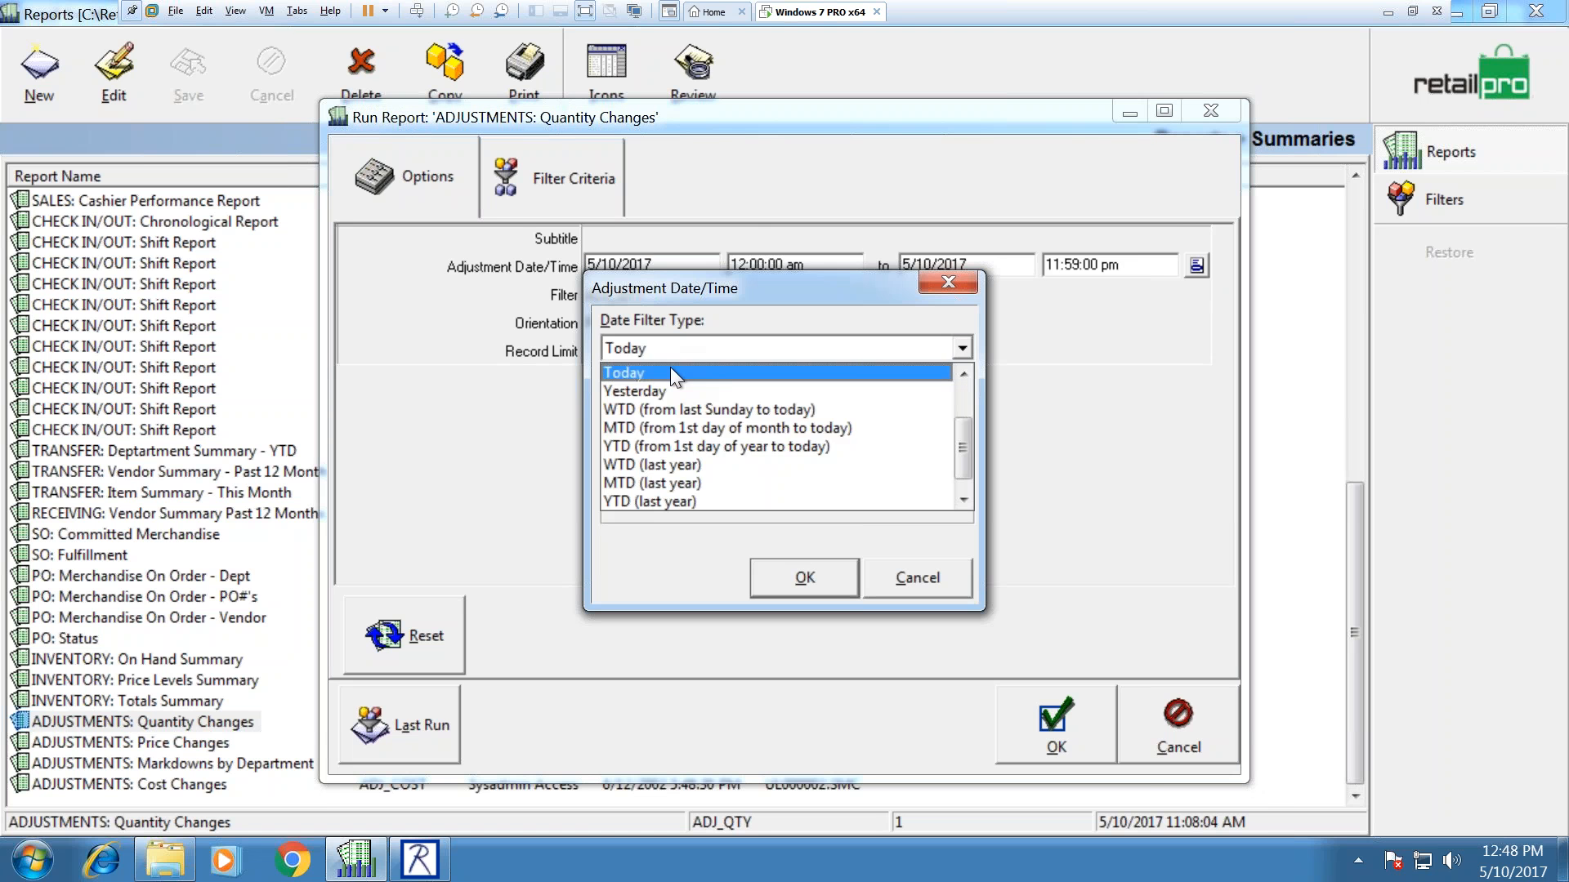
click(660, 498)
click(683, 348)
click(653, 427)
click(800, 582)
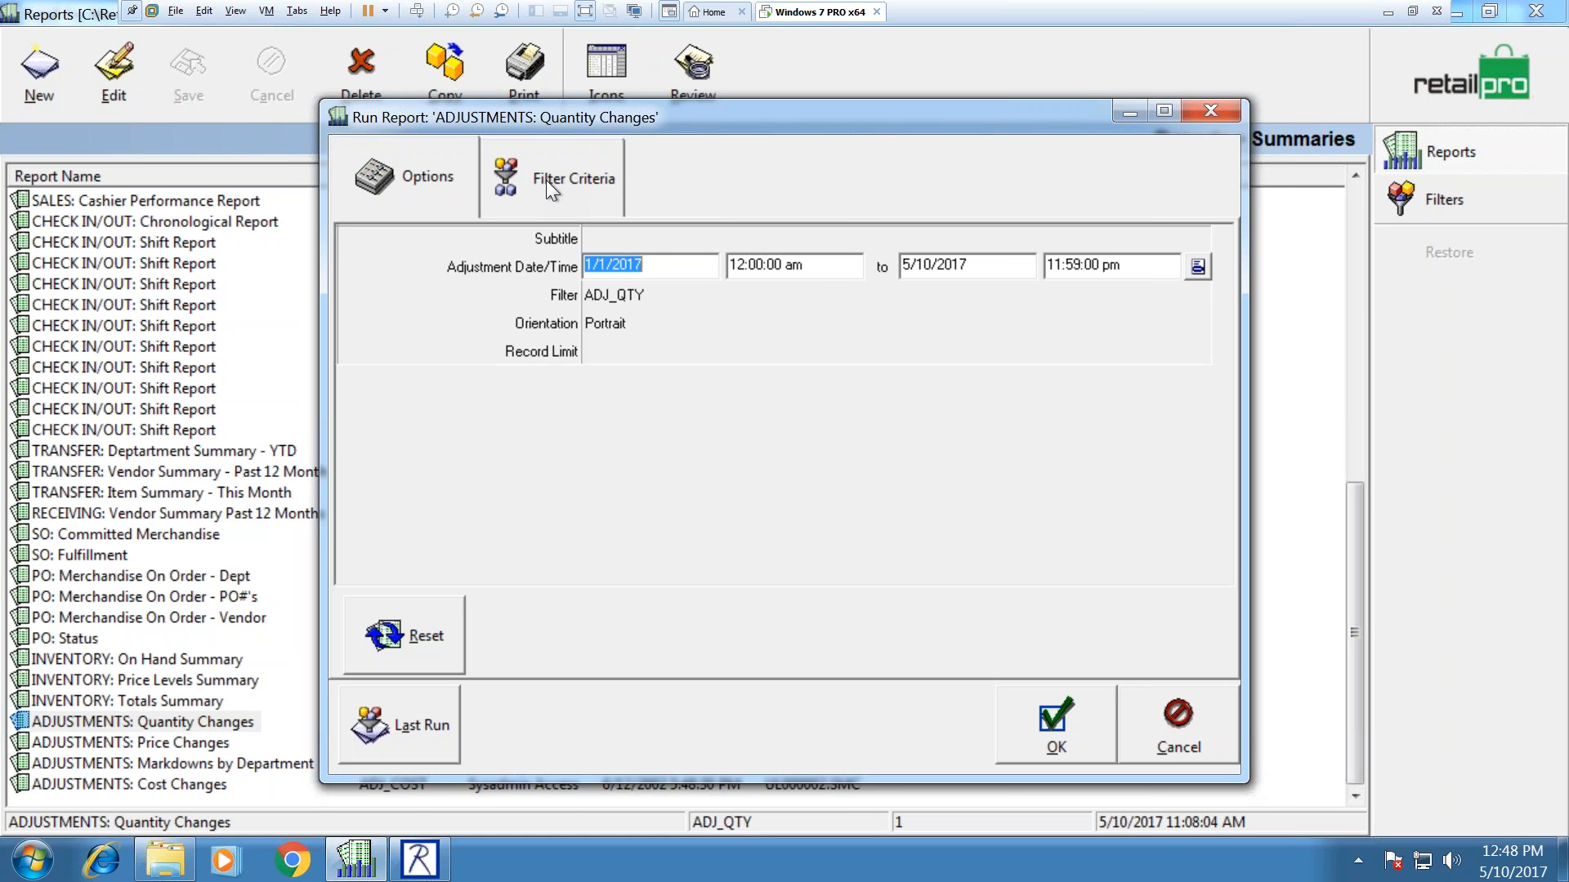
click(1057, 727)
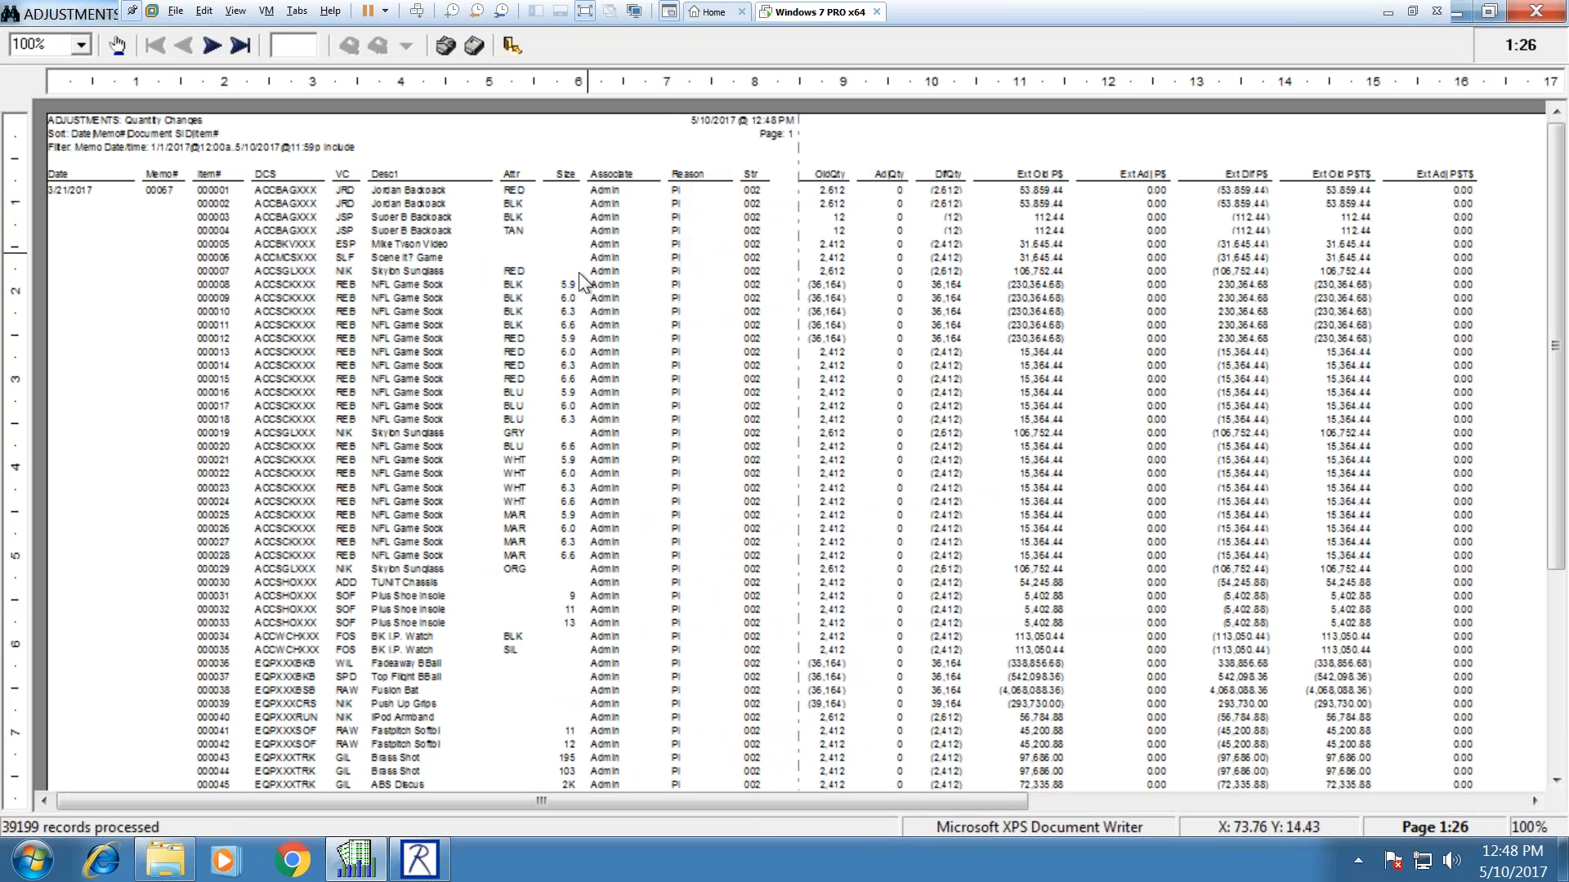
Step: Page through the report preview up to page 4, then close it without saving
click(210, 47)
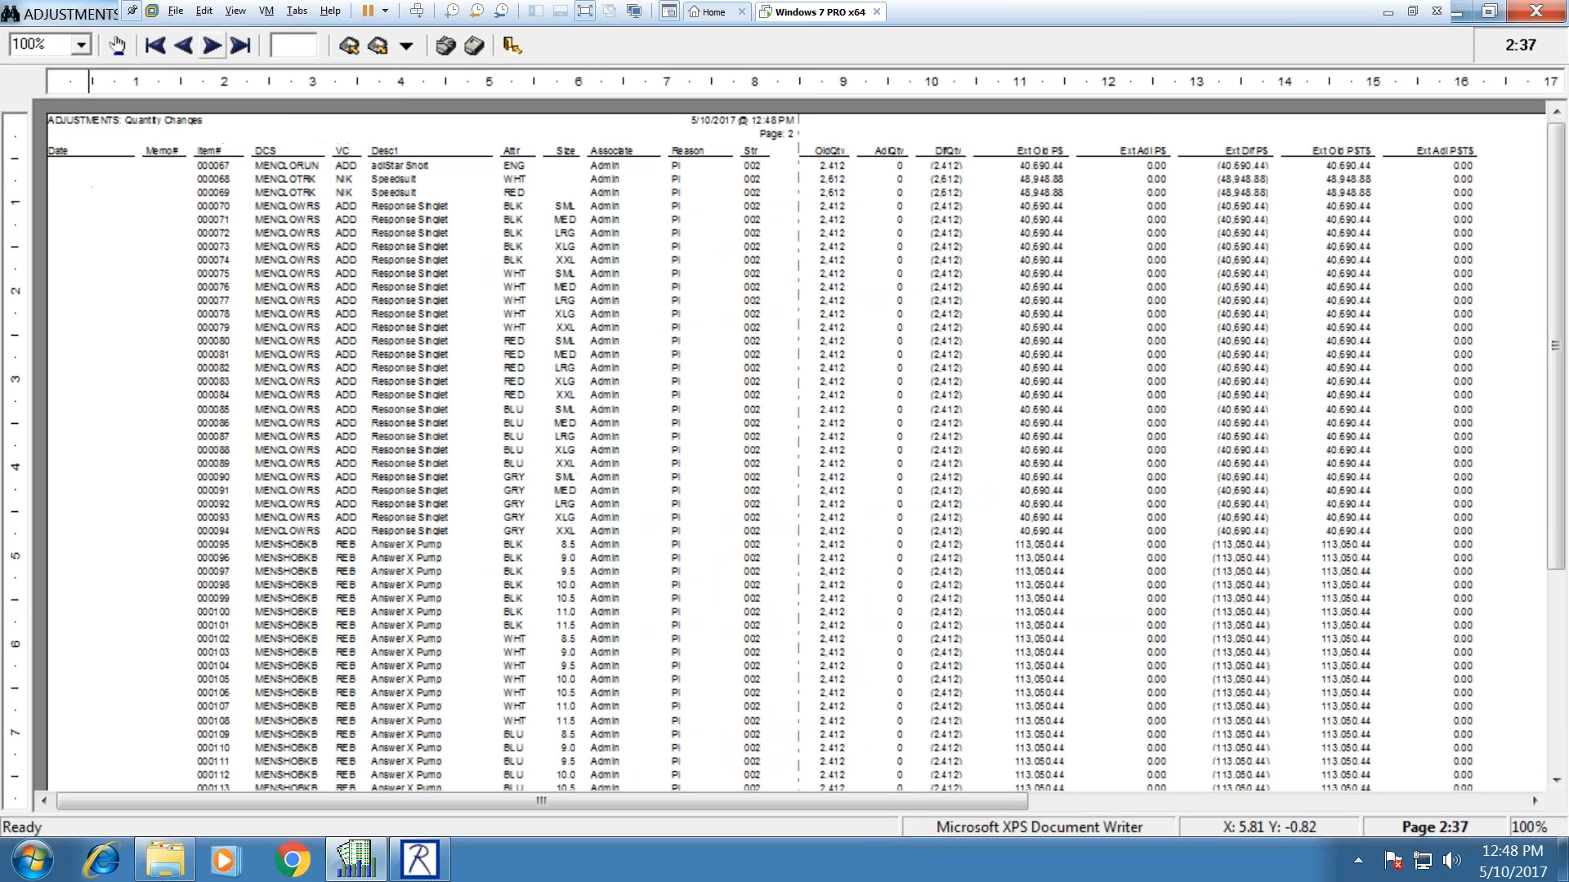
click(178, 47)
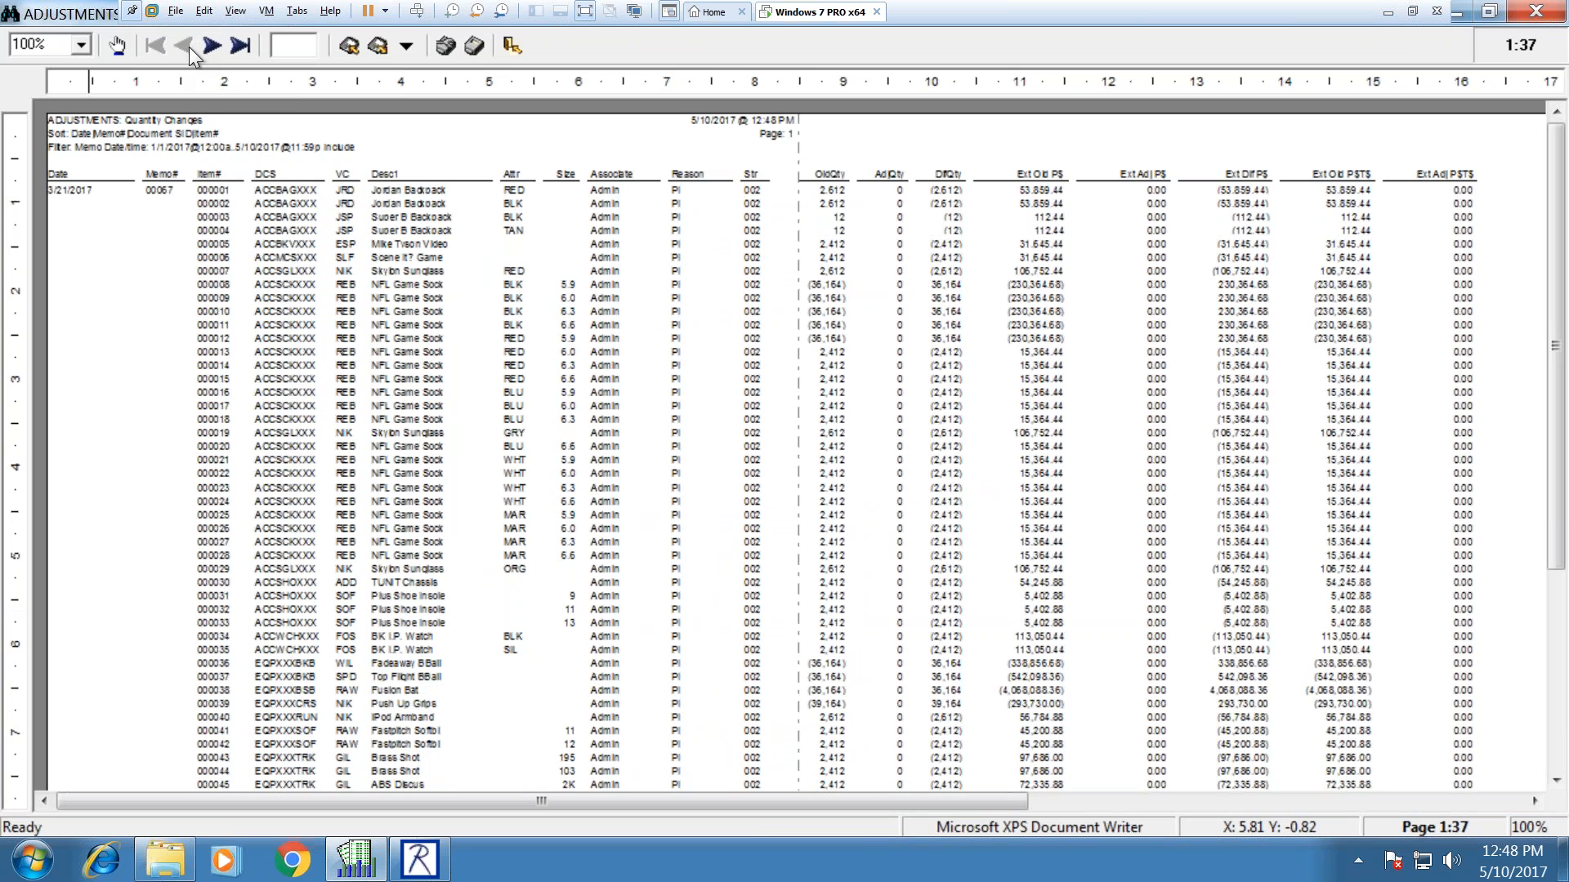
click(212, 47)
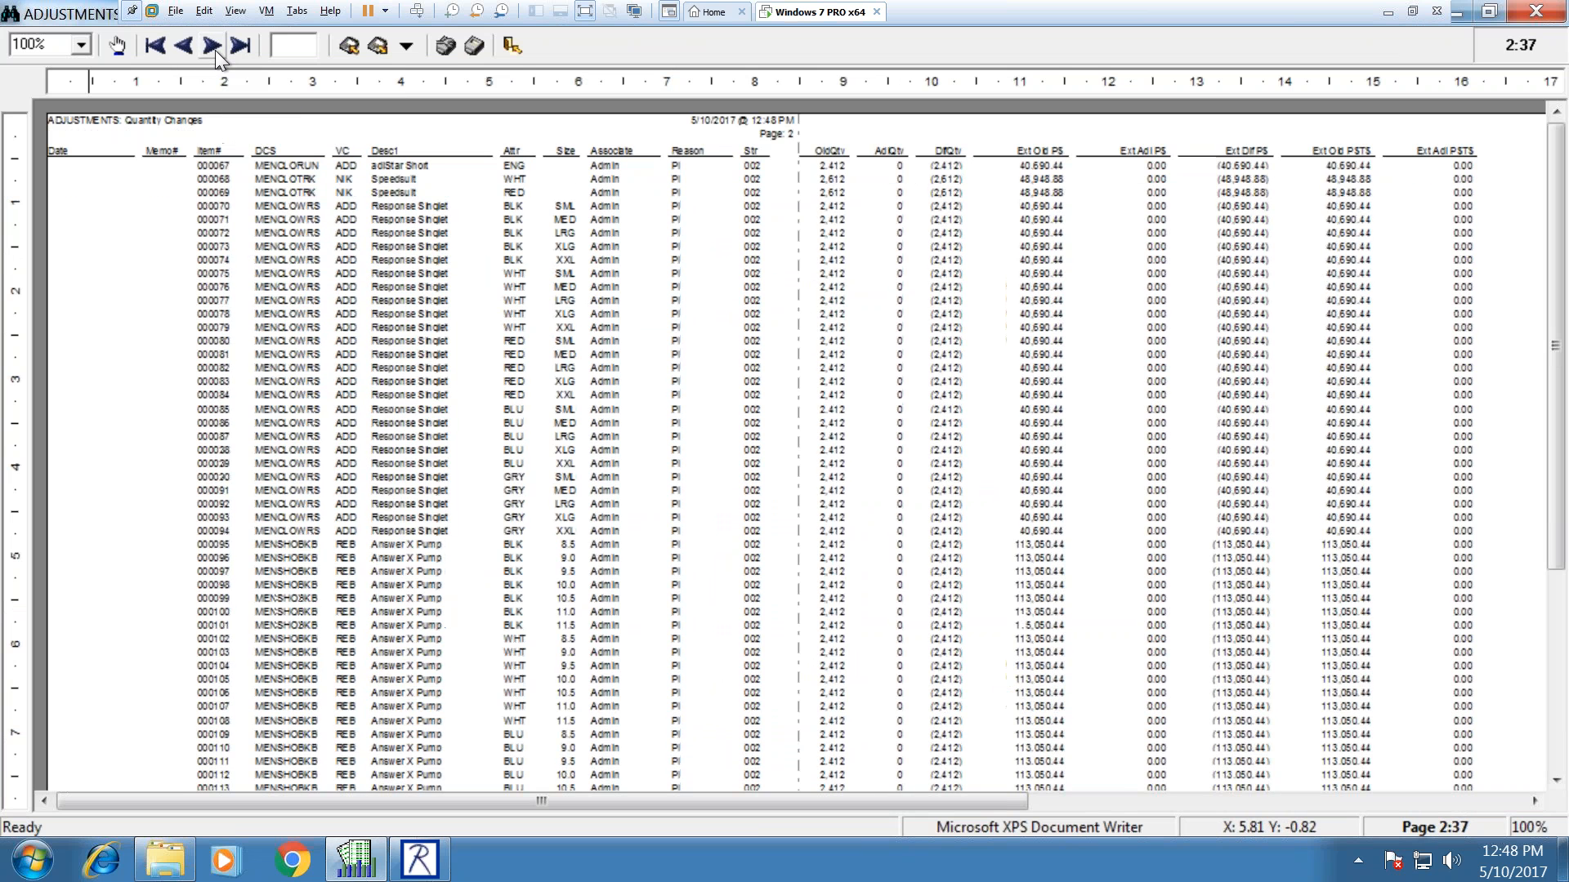
click(213, 46)
click(213, 46)
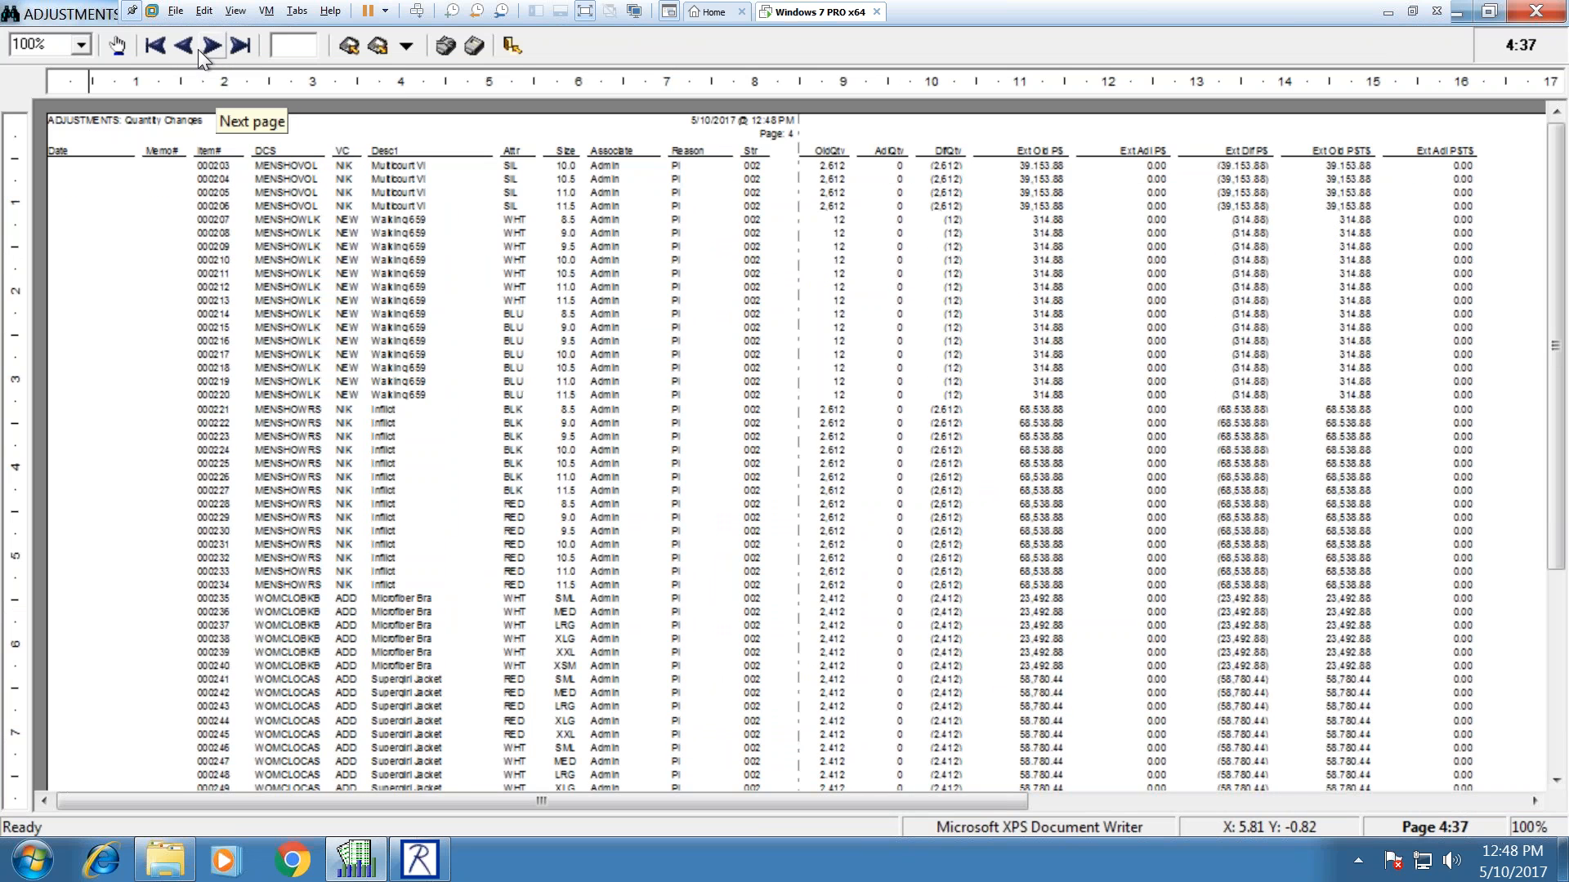
click(183, 47)
click(1535, 12)
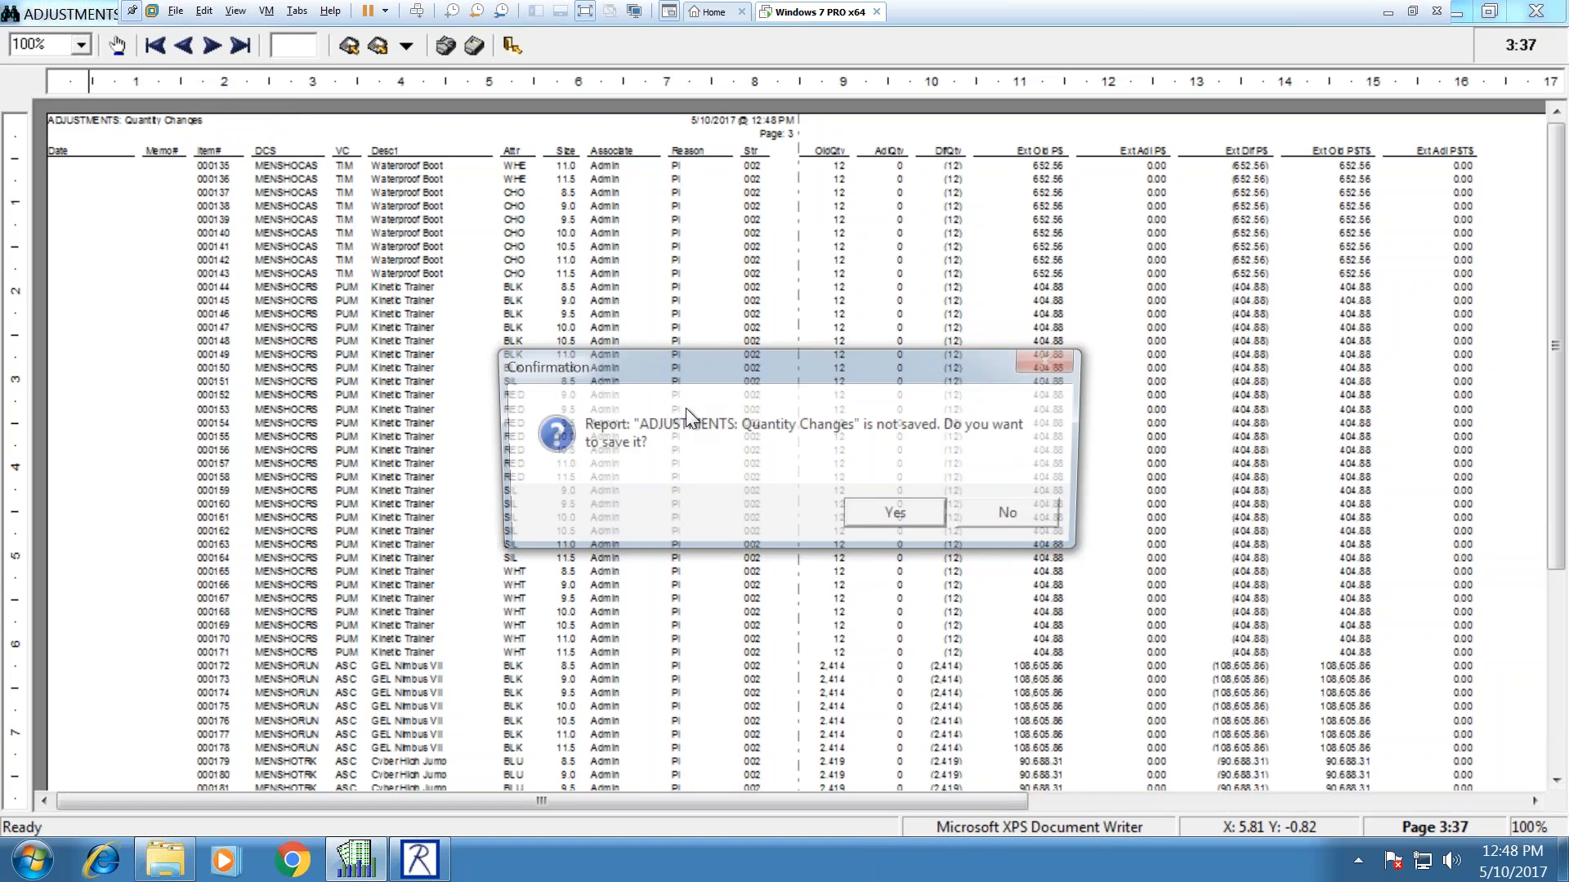
click(1007, 517)
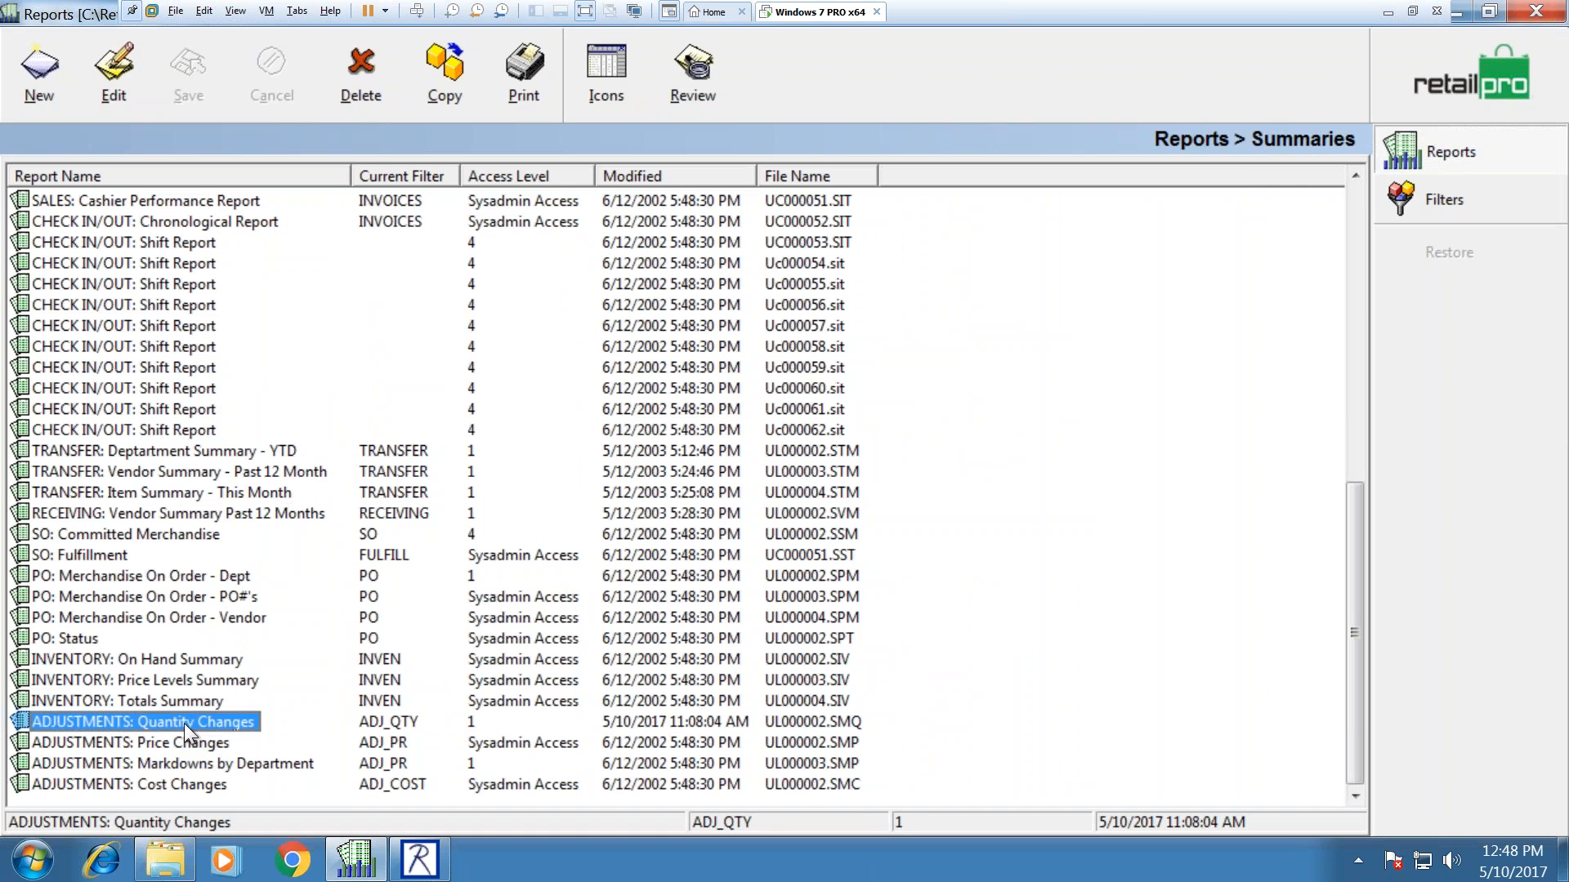
Step: Reopen the Quantity Changes run options and choose the year-to-date date range
double_click(184, 721)
click(820, 267)
click(1196, 265)
click(637, 345)
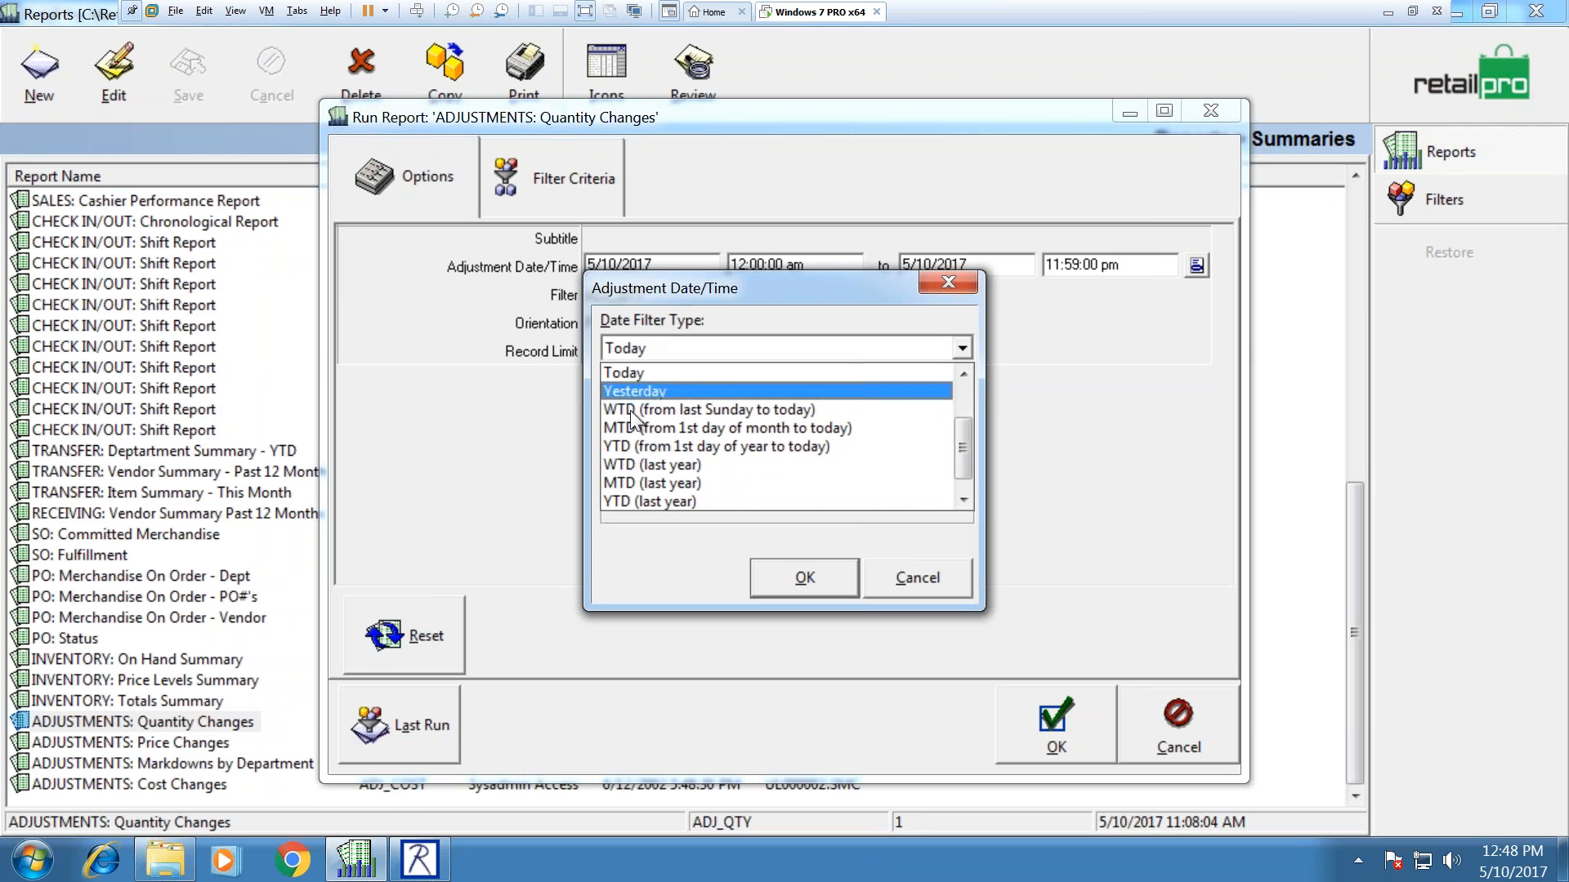
click(634, 445)
Step: Apply the 1/1/2017 start date and set the Memo Source filter to PHYSICAL INVENTORY, excluded
click(805, 577)
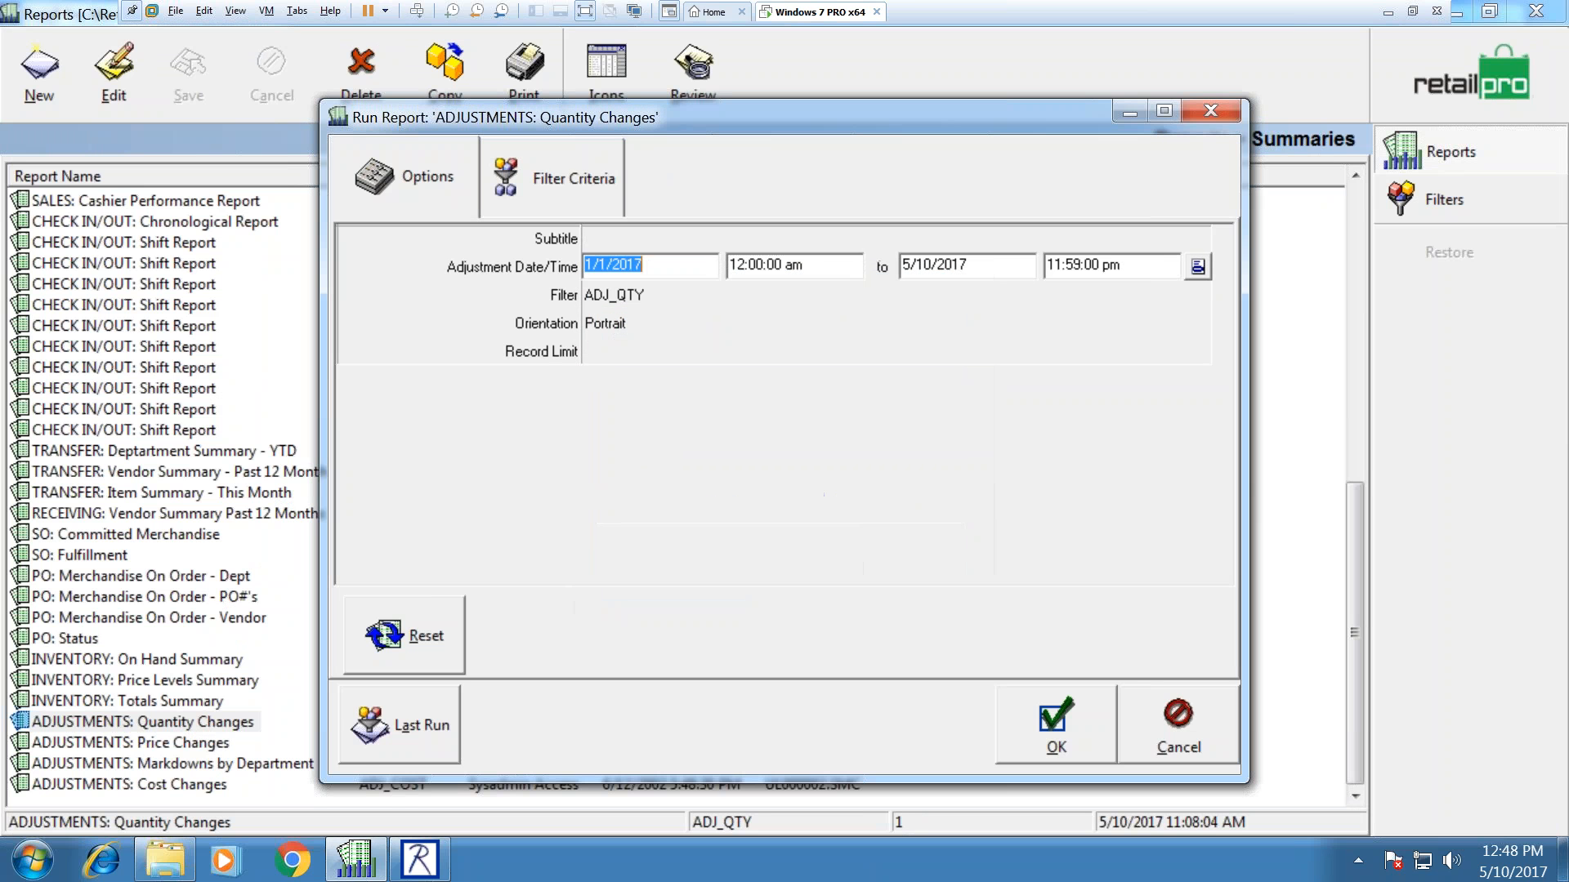
click(561, 178)
click(620, 296)
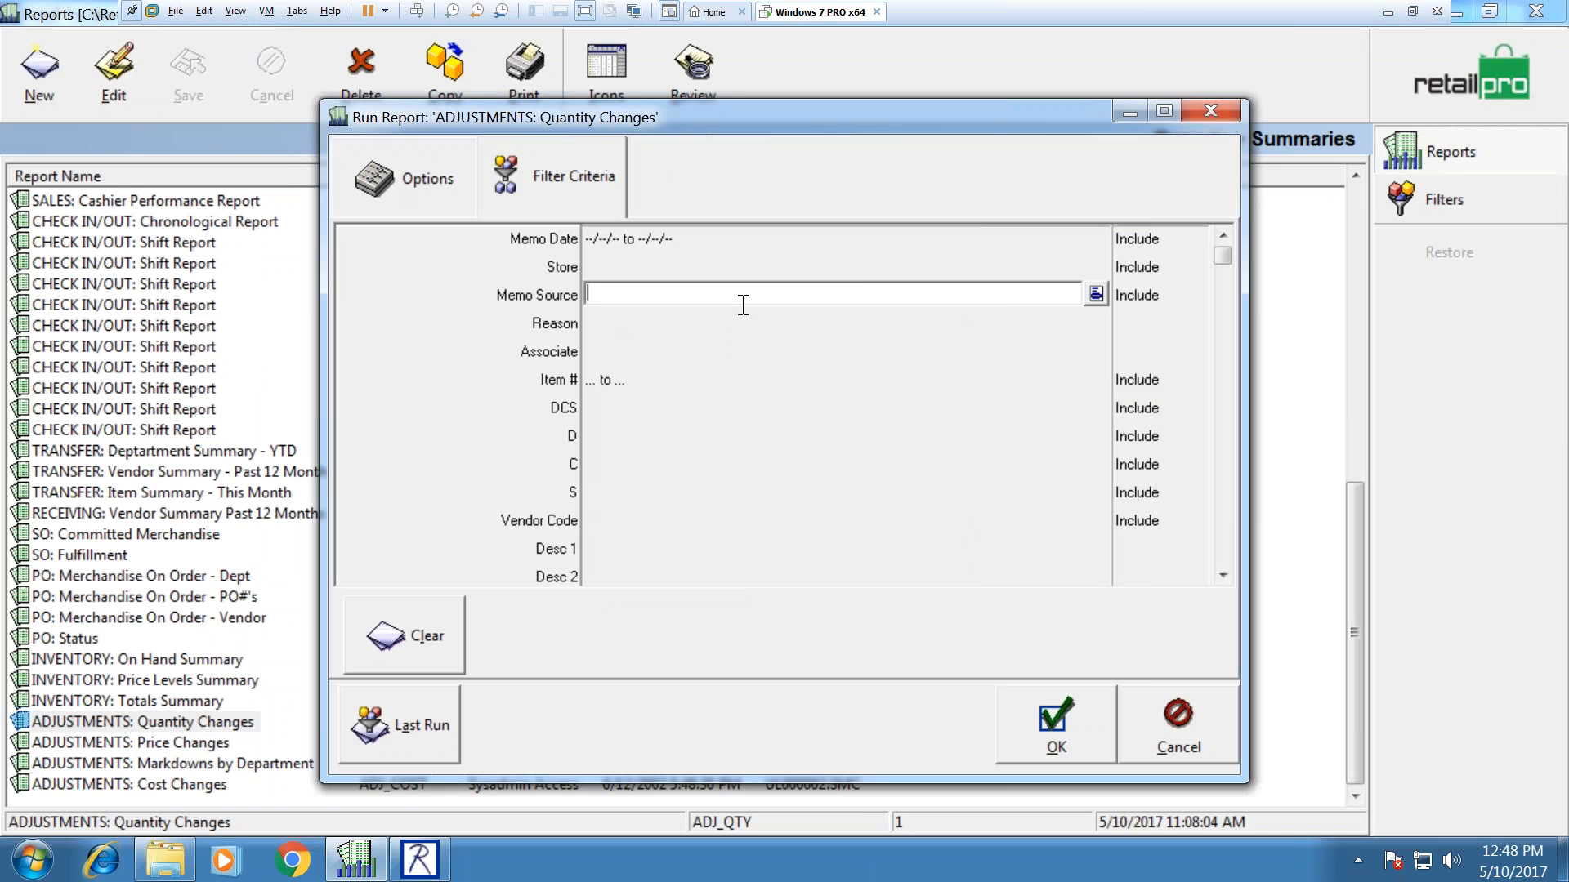
click(1096, 293)
click(621, 279)
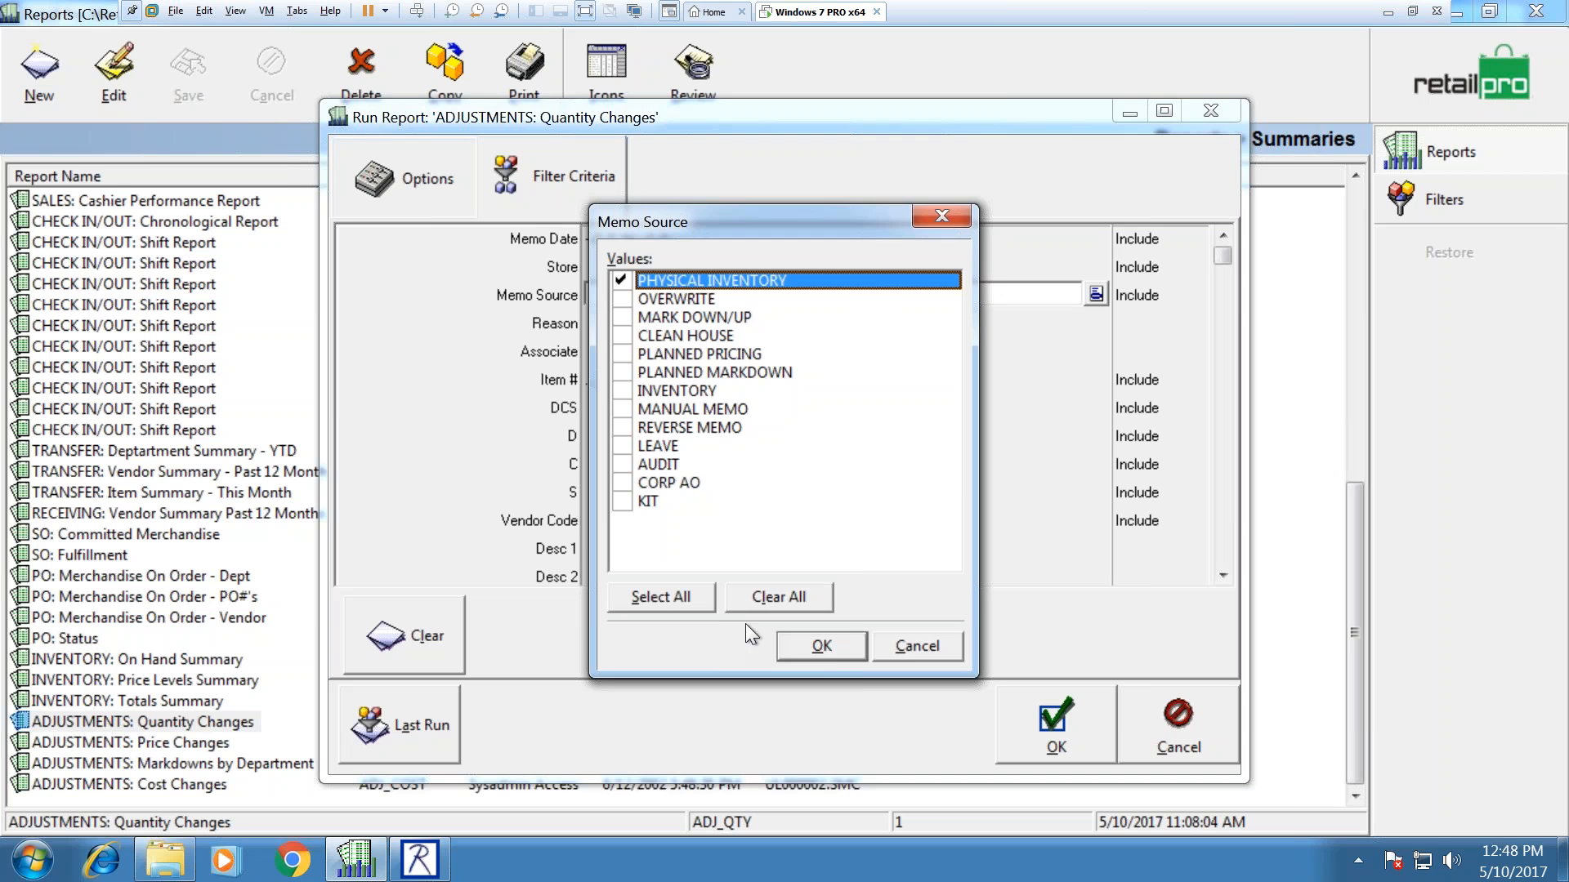
click(821, 647)
click(1178, 296)
click(1161, 295)
click(1131, 338)
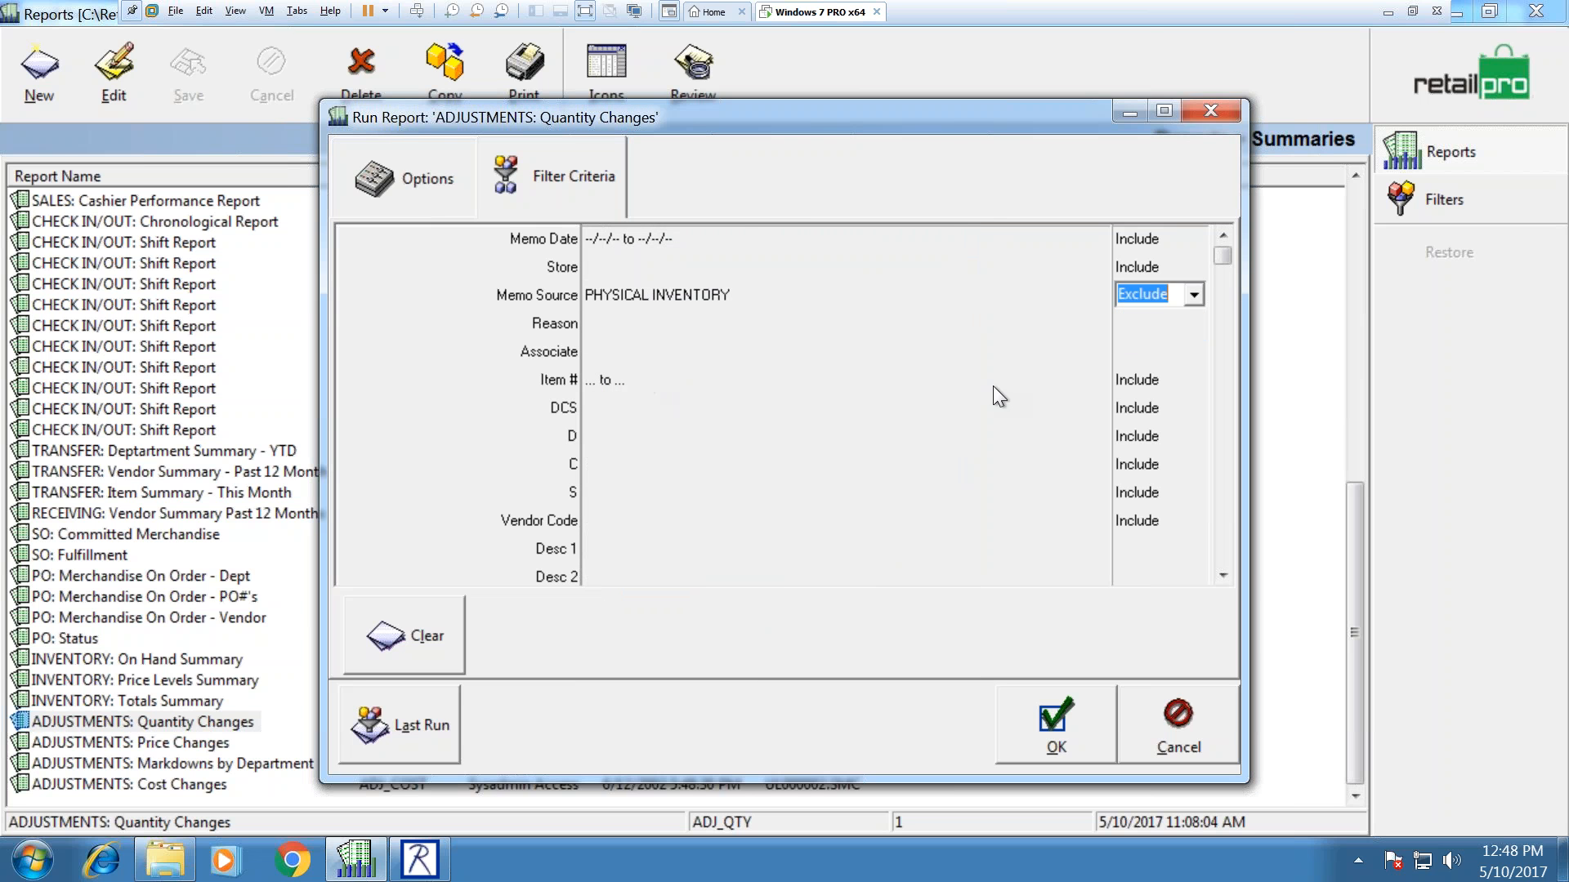
mouse_move(1224, 255)
mouse_down()
mouse_move(1228, 556)
mouse_move(1229, 252)
mouse_up()
Step: Check the Associate filter's list of associates without choosing any
click(411, 186)
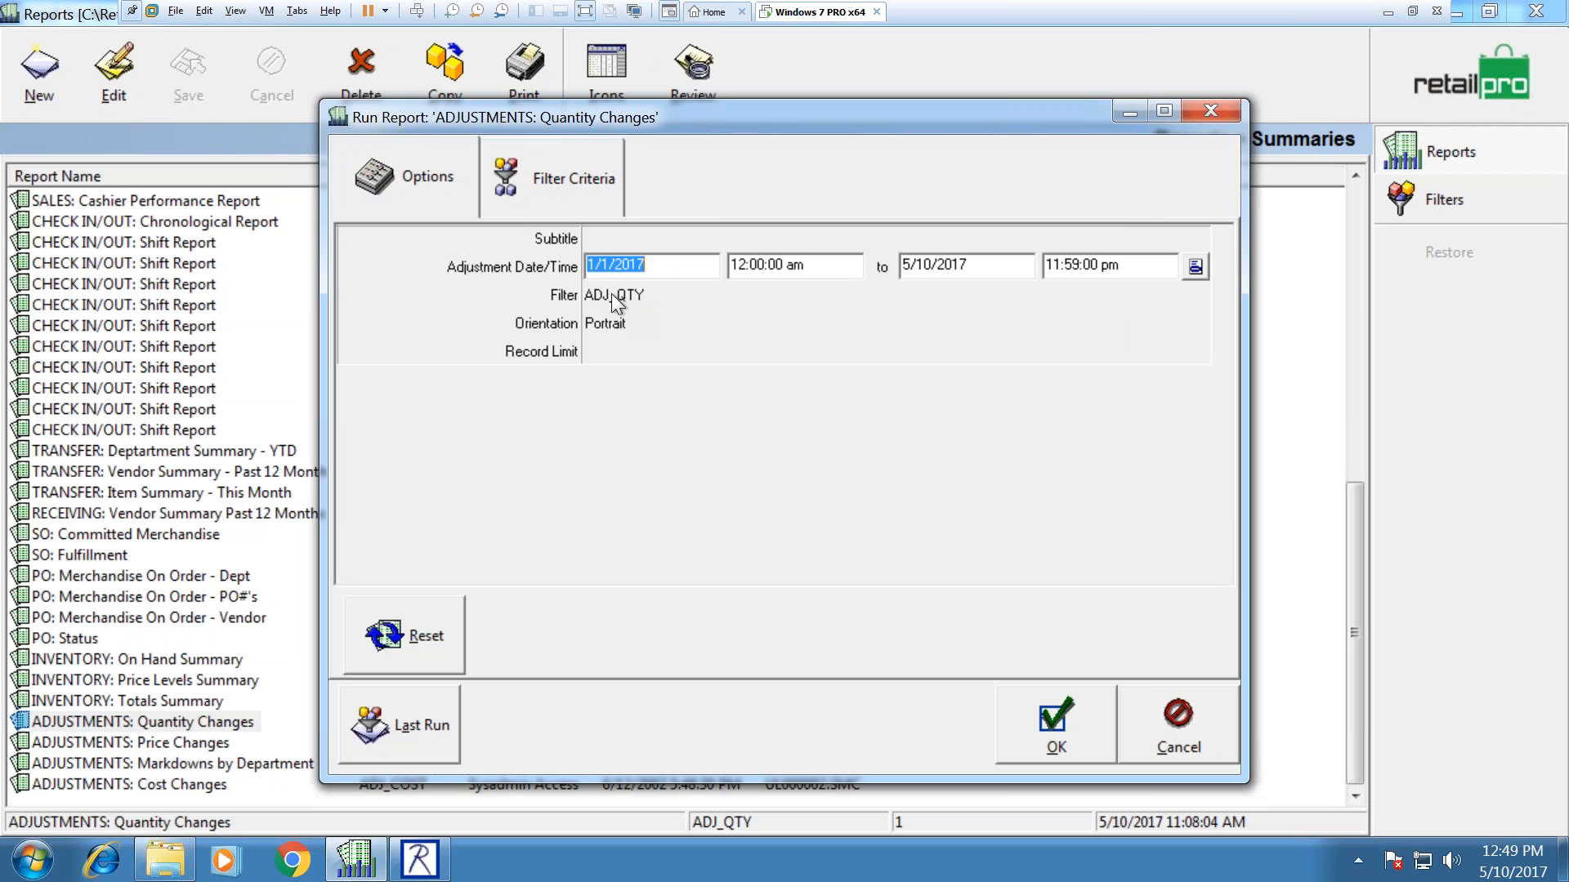
click(523, 187)
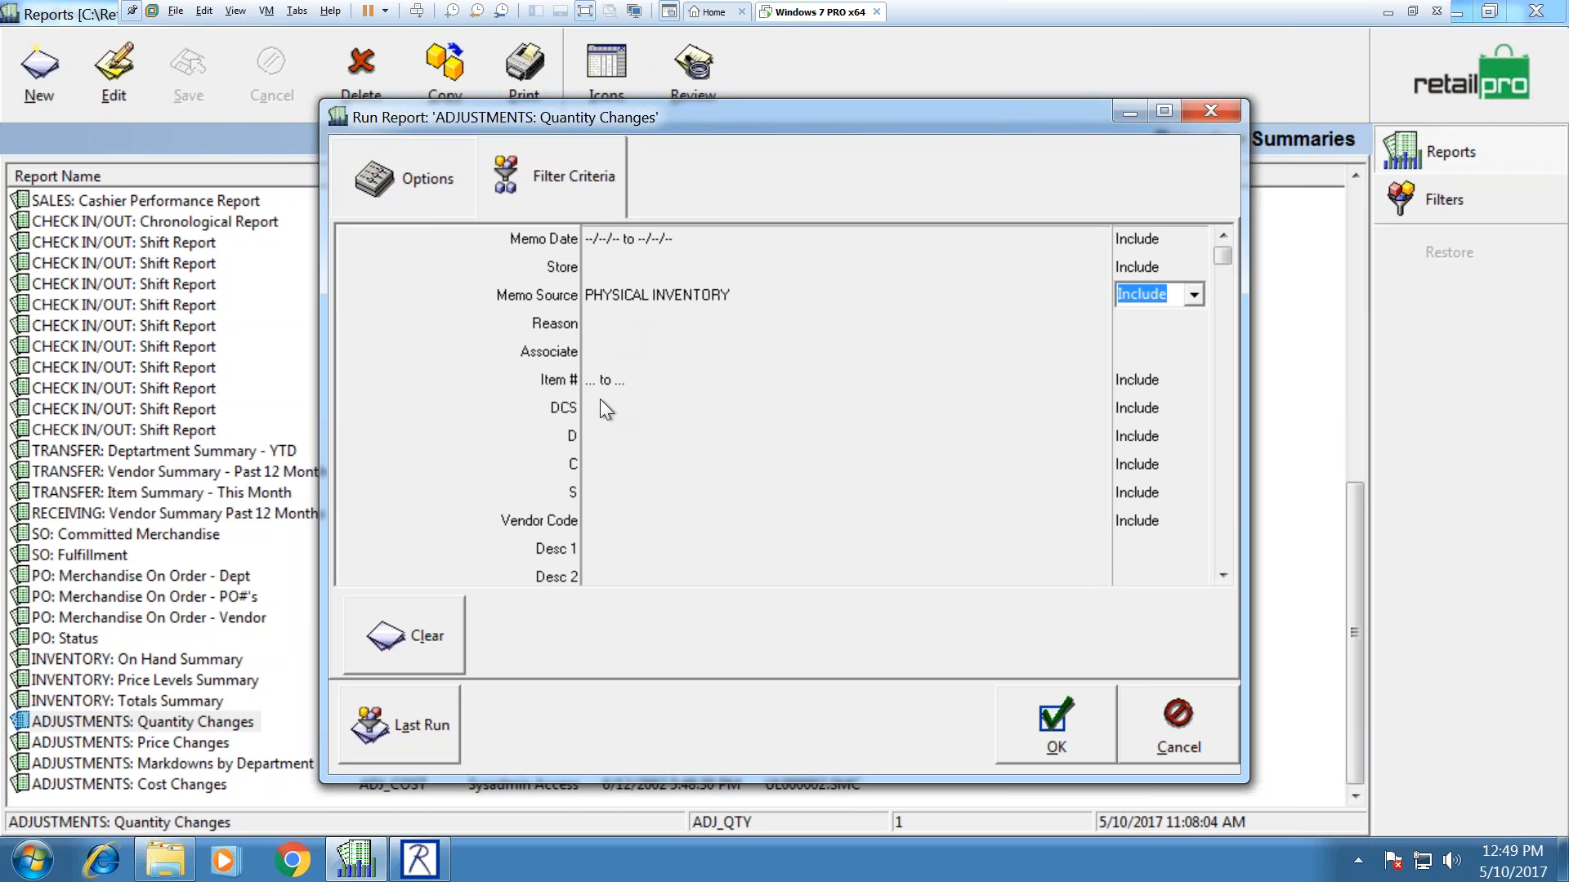
click(595, 348)
click(1097, 352)
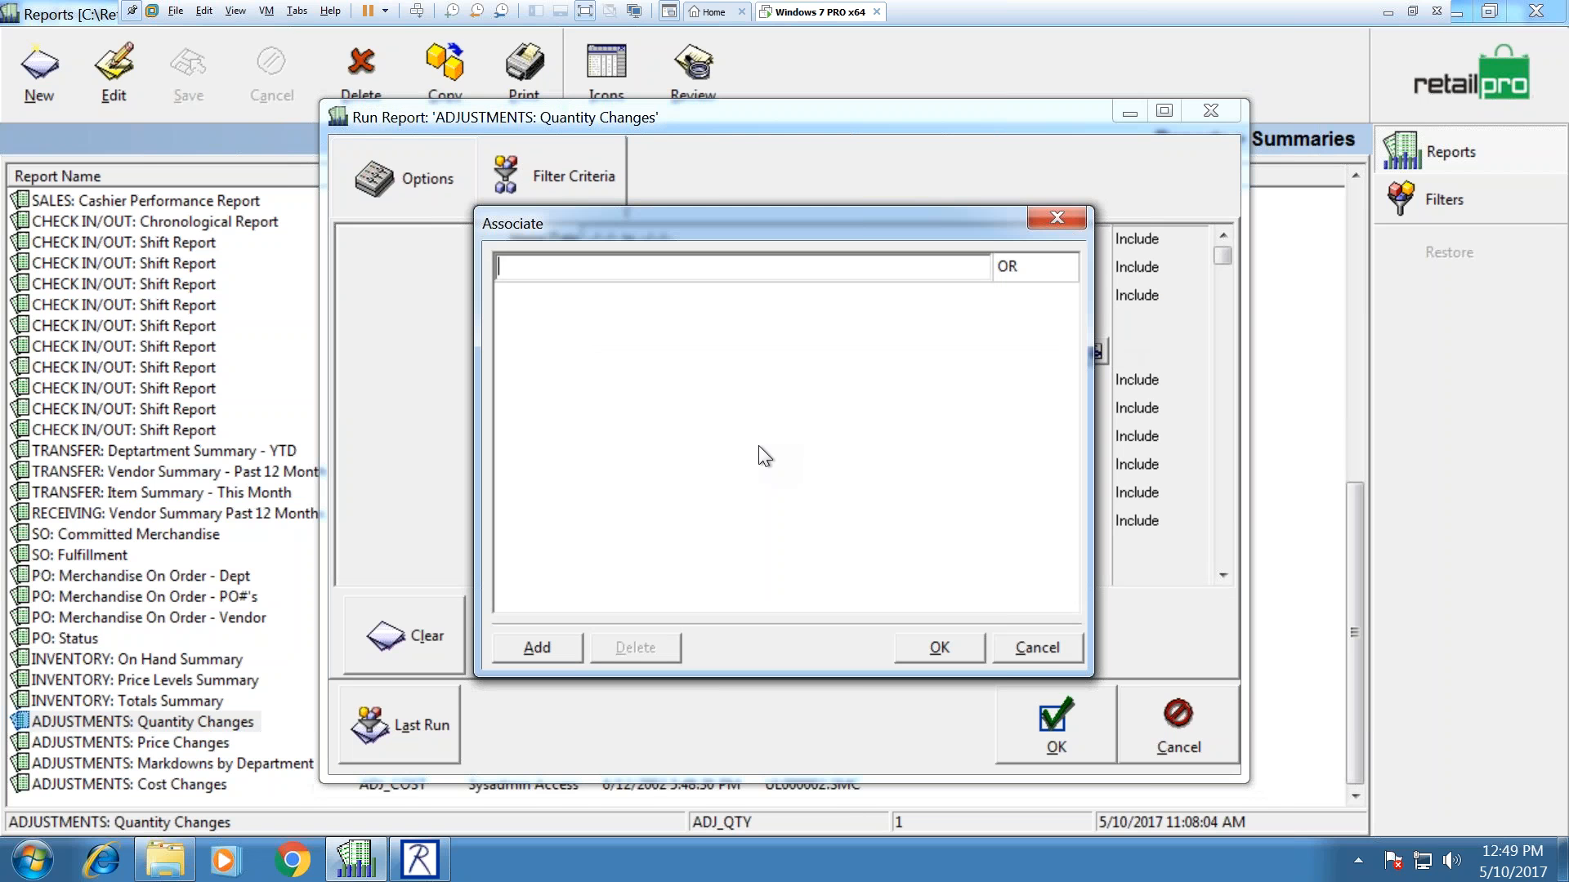
click(1036, 647)
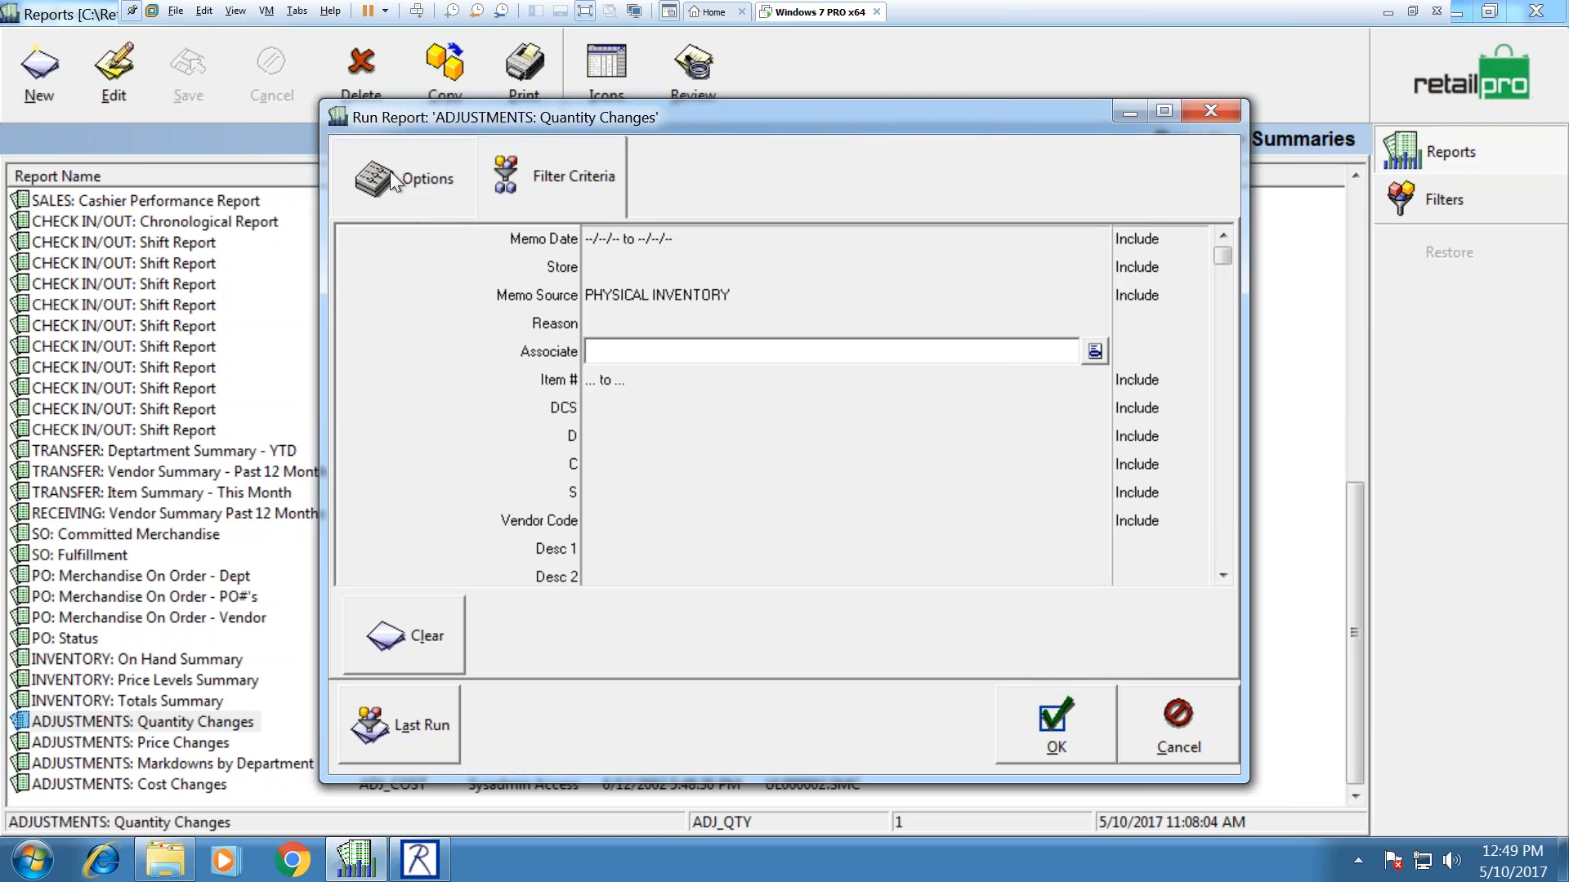
Step: Run the filtered Quantity Changes report, then close the preview without saving
click(393, 170)
key(Return)
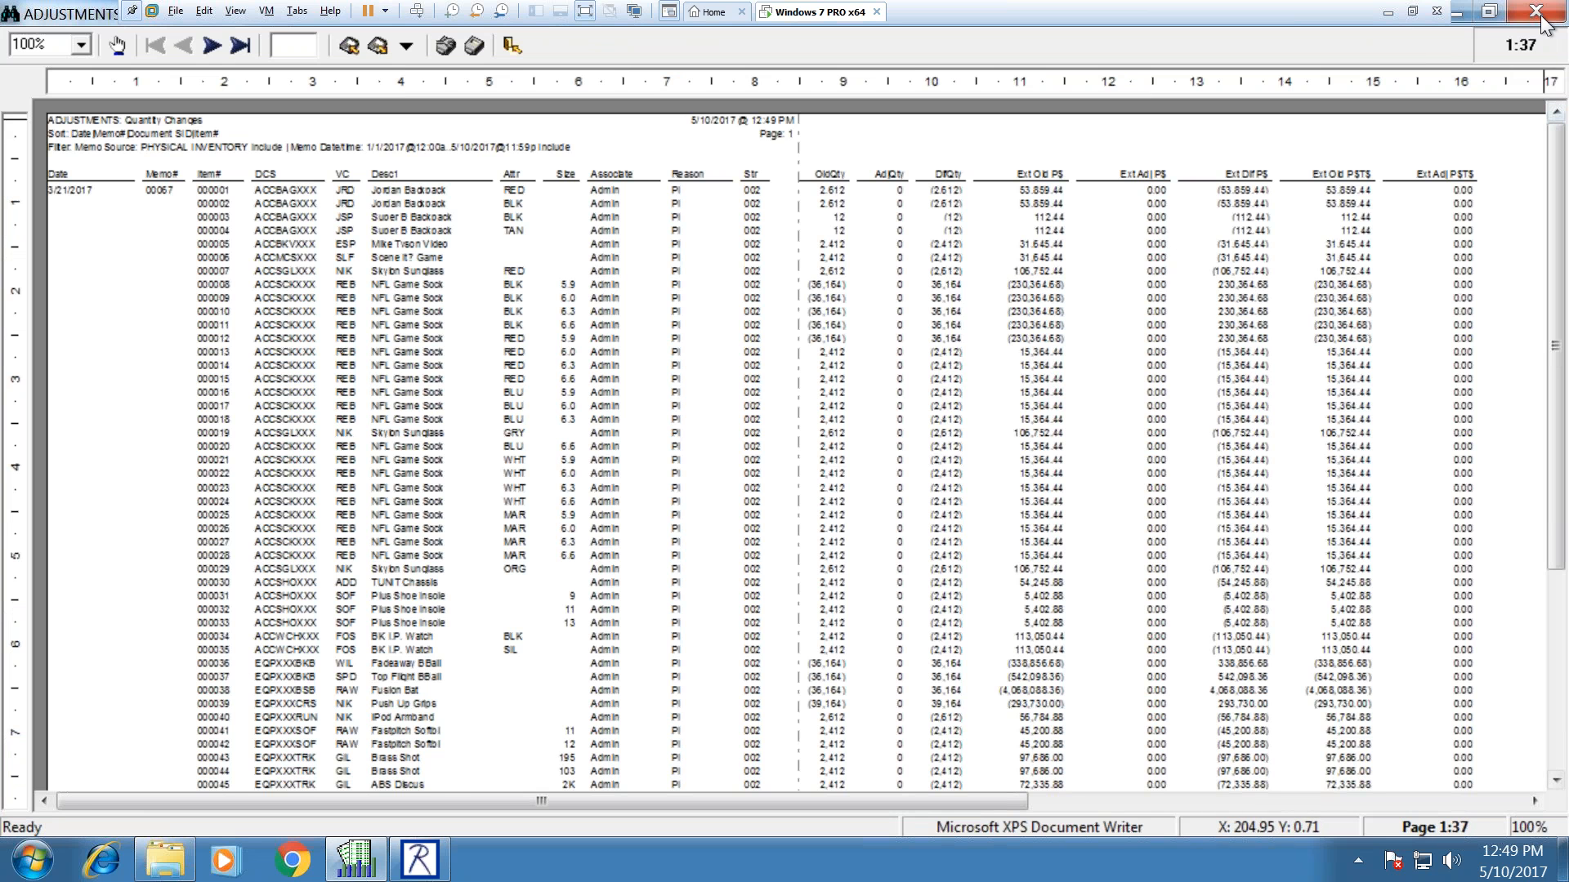
click(1536, 11)
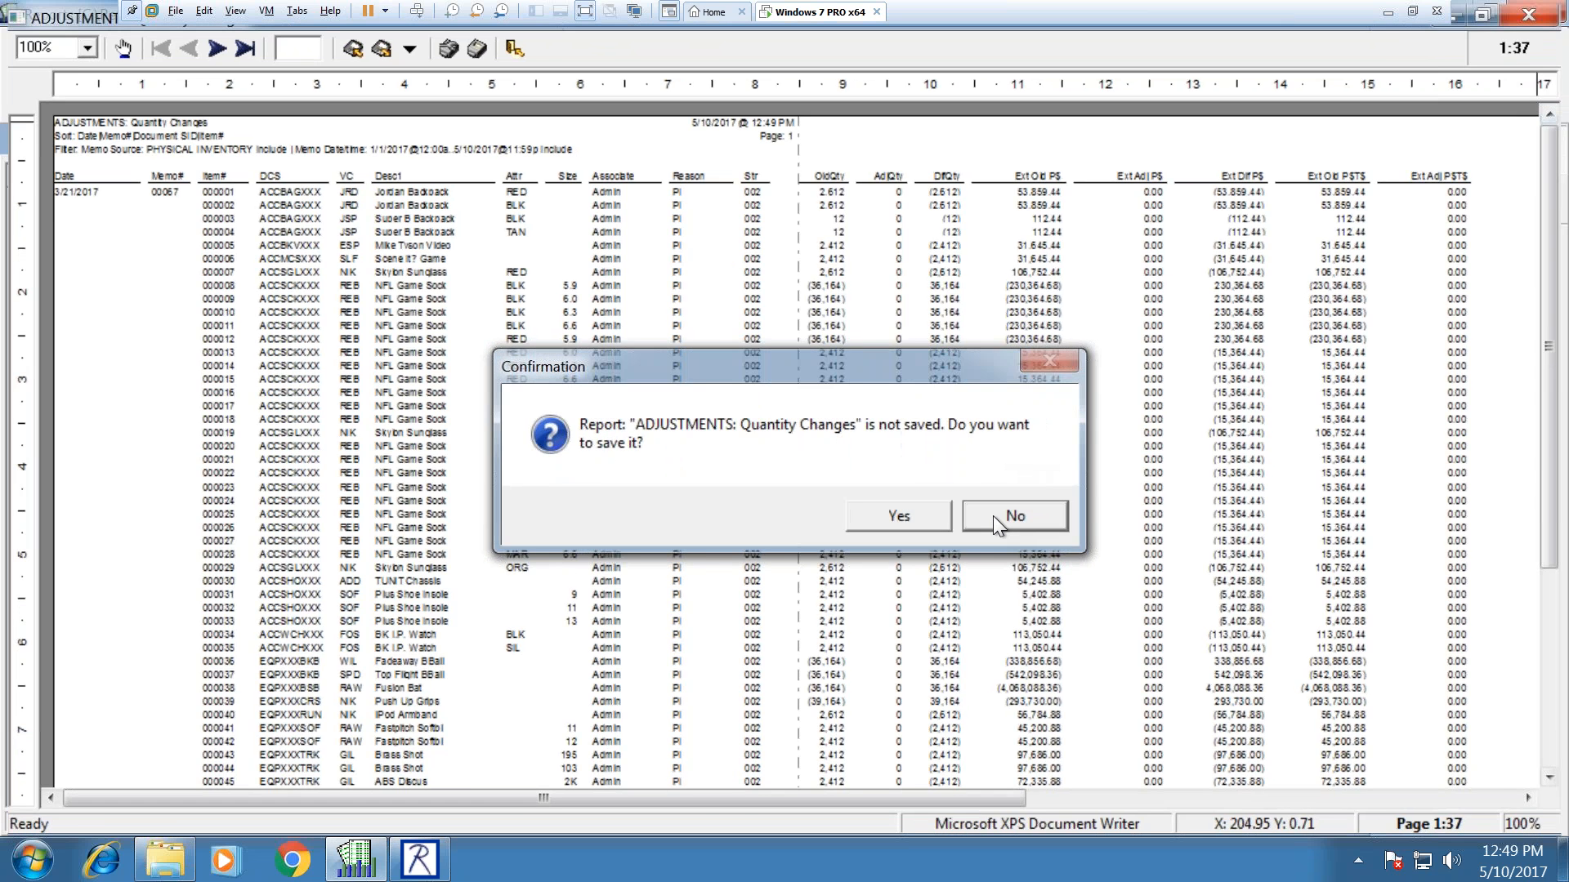
click(998, 532)
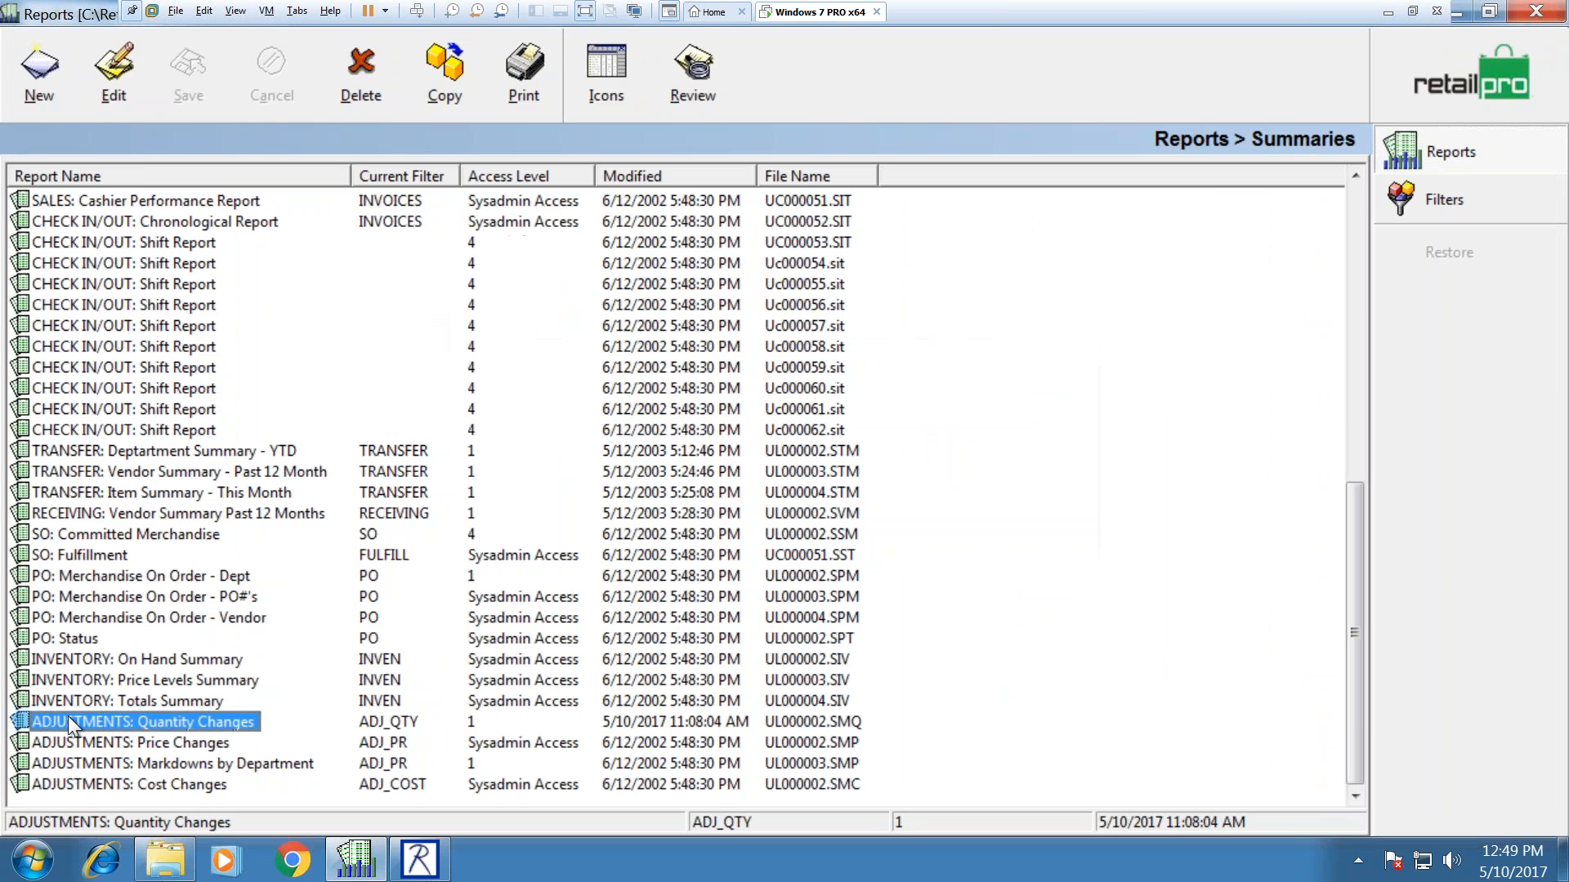
Step: Reopen Quantity Changes and set the Memo Source filter to exclude PHYSICAL INVENTORY
double_click(165, 727)
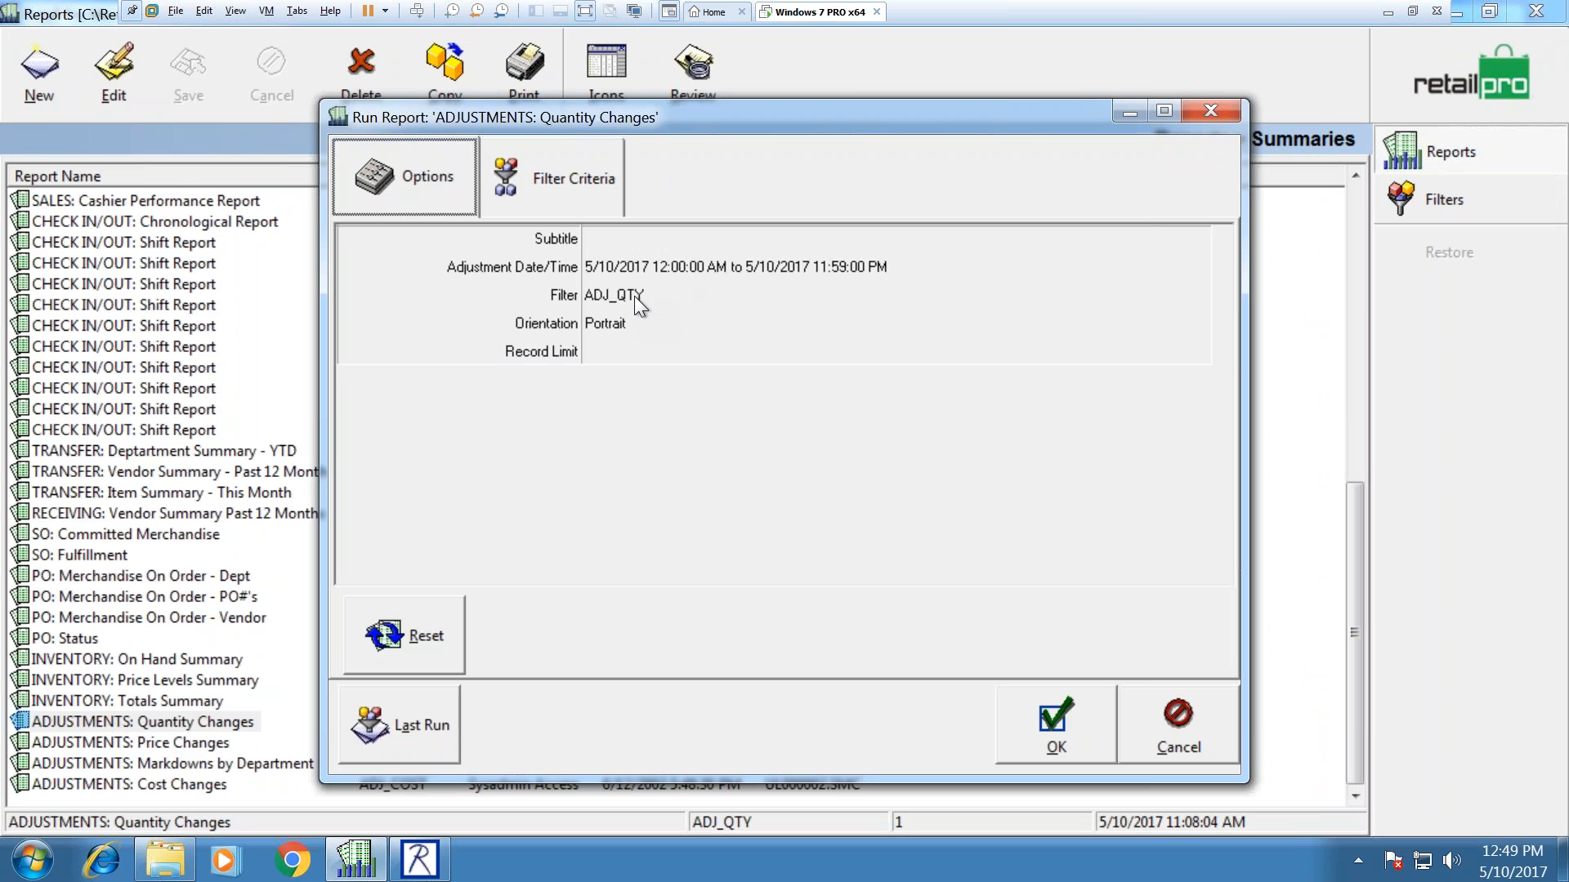
click(555, 198)
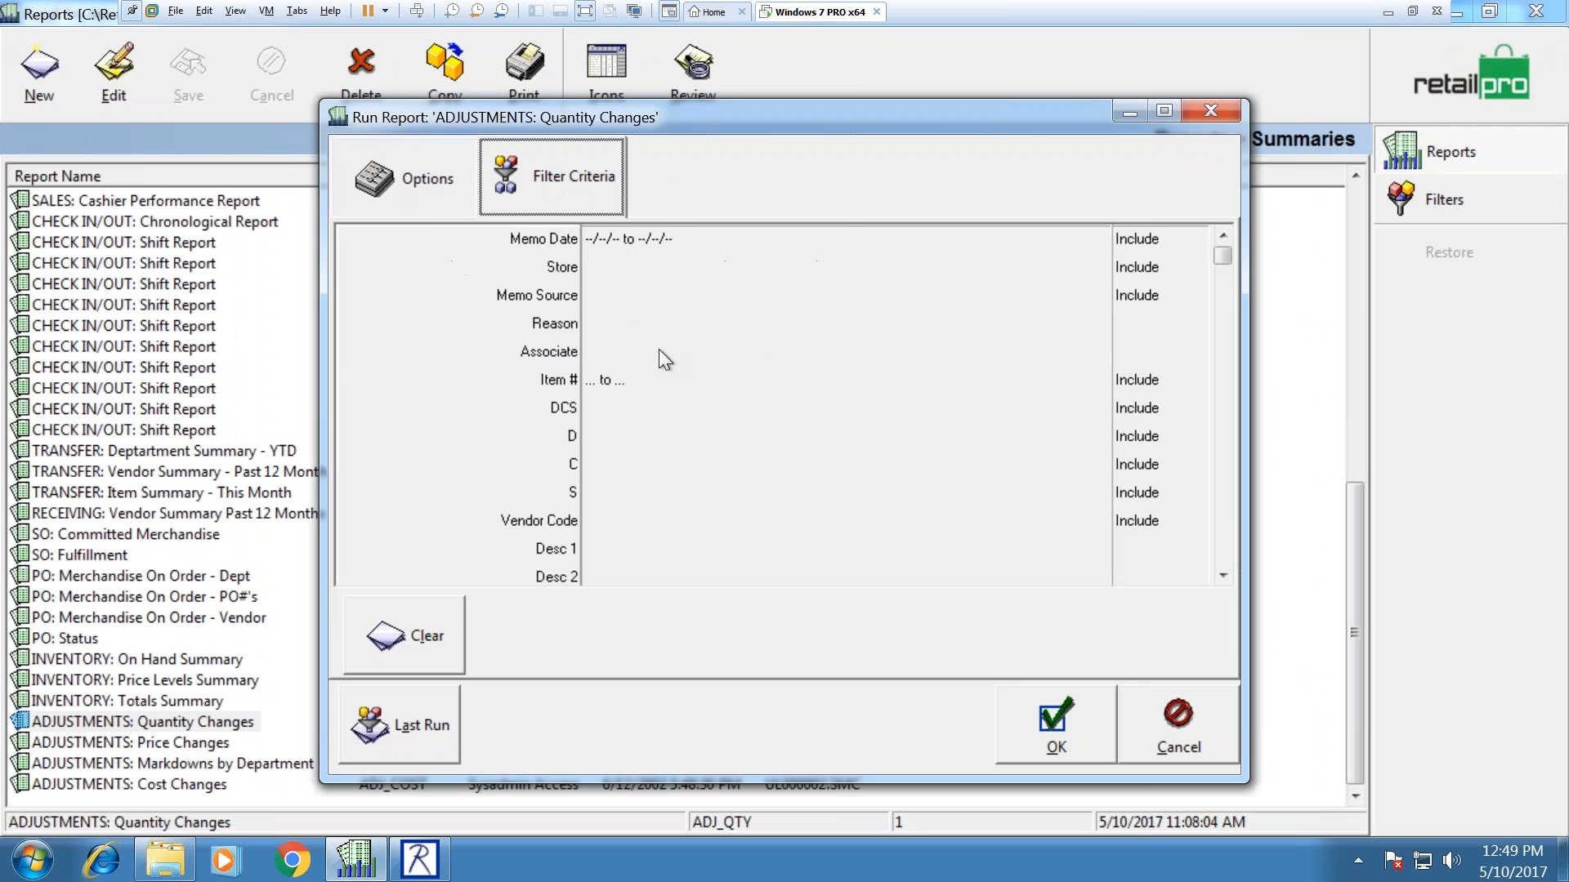
click(620, 296)
click(720, 299)
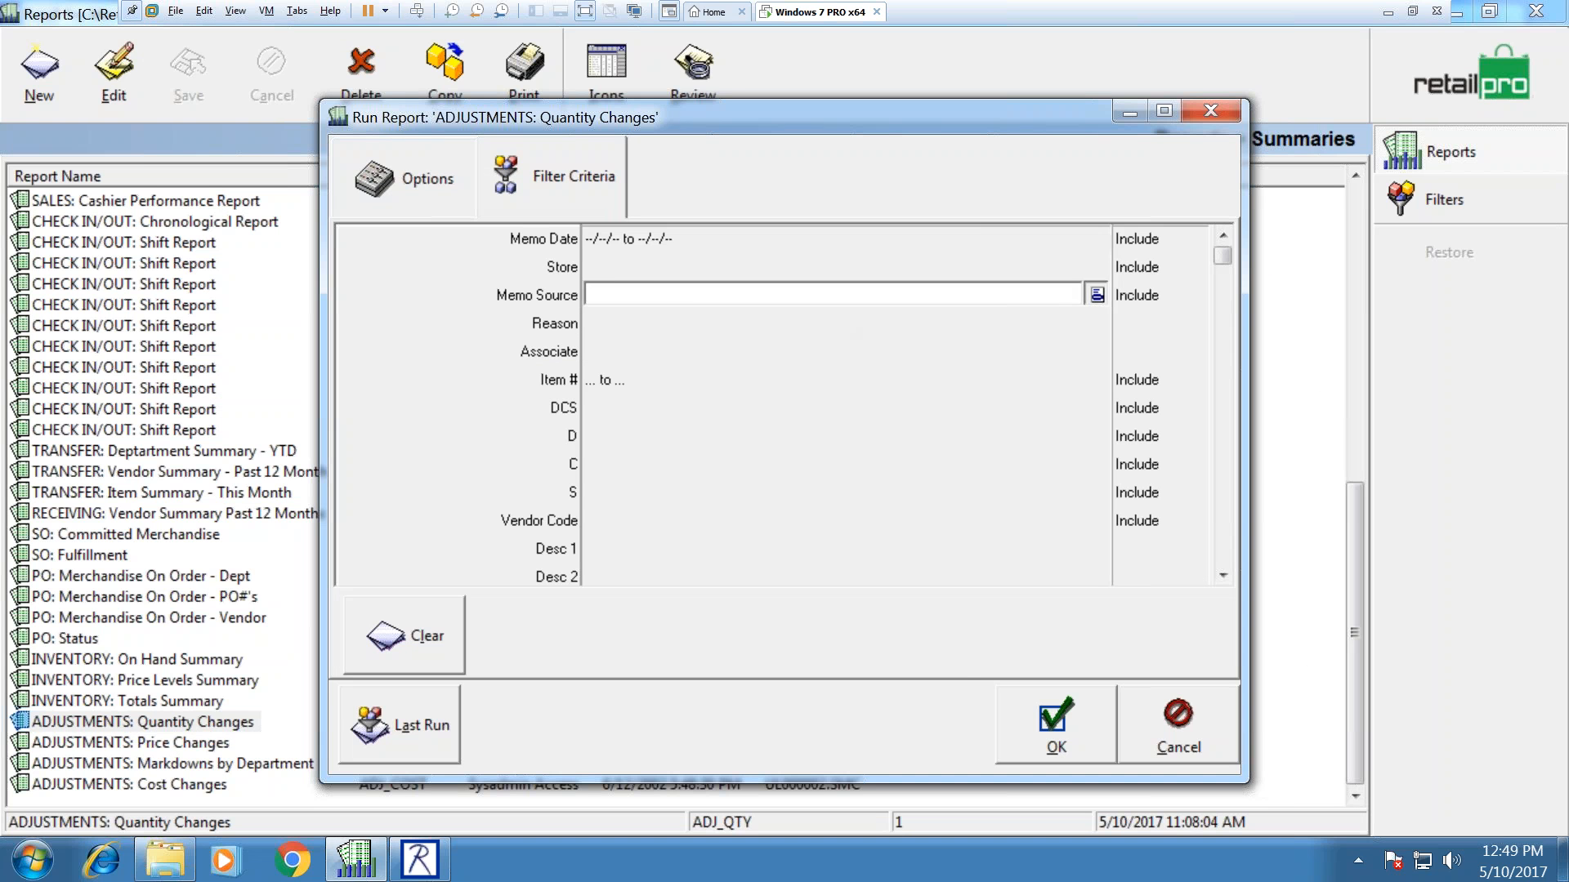
click(1096, 294)
click(622, 280)
click(824, 647)
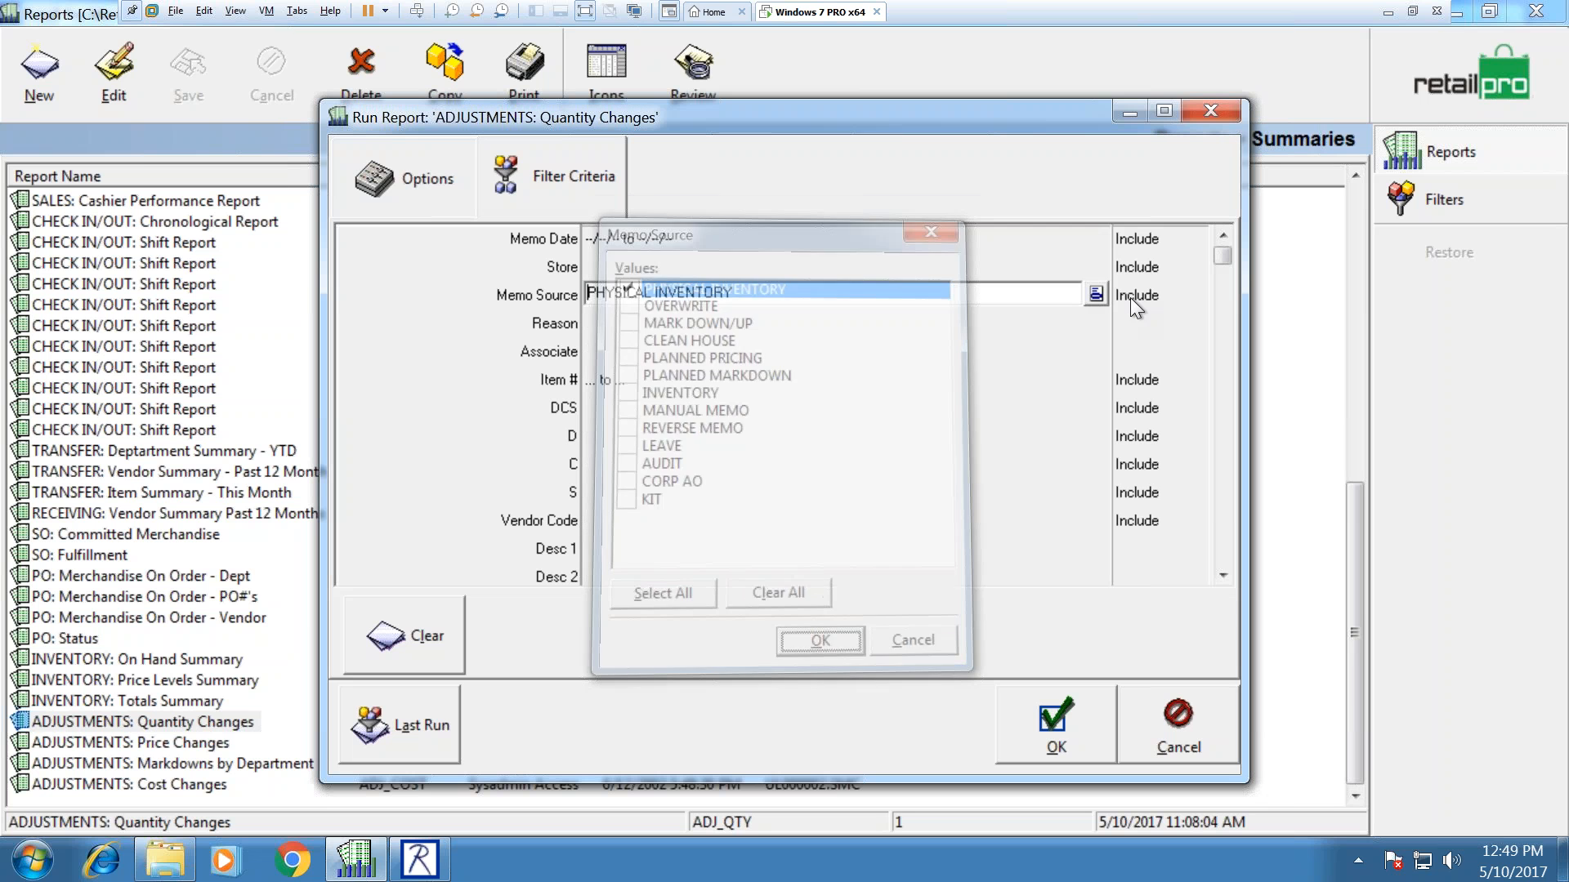
click(1136, 295)
click(1194, 294)
click(1140, 336)
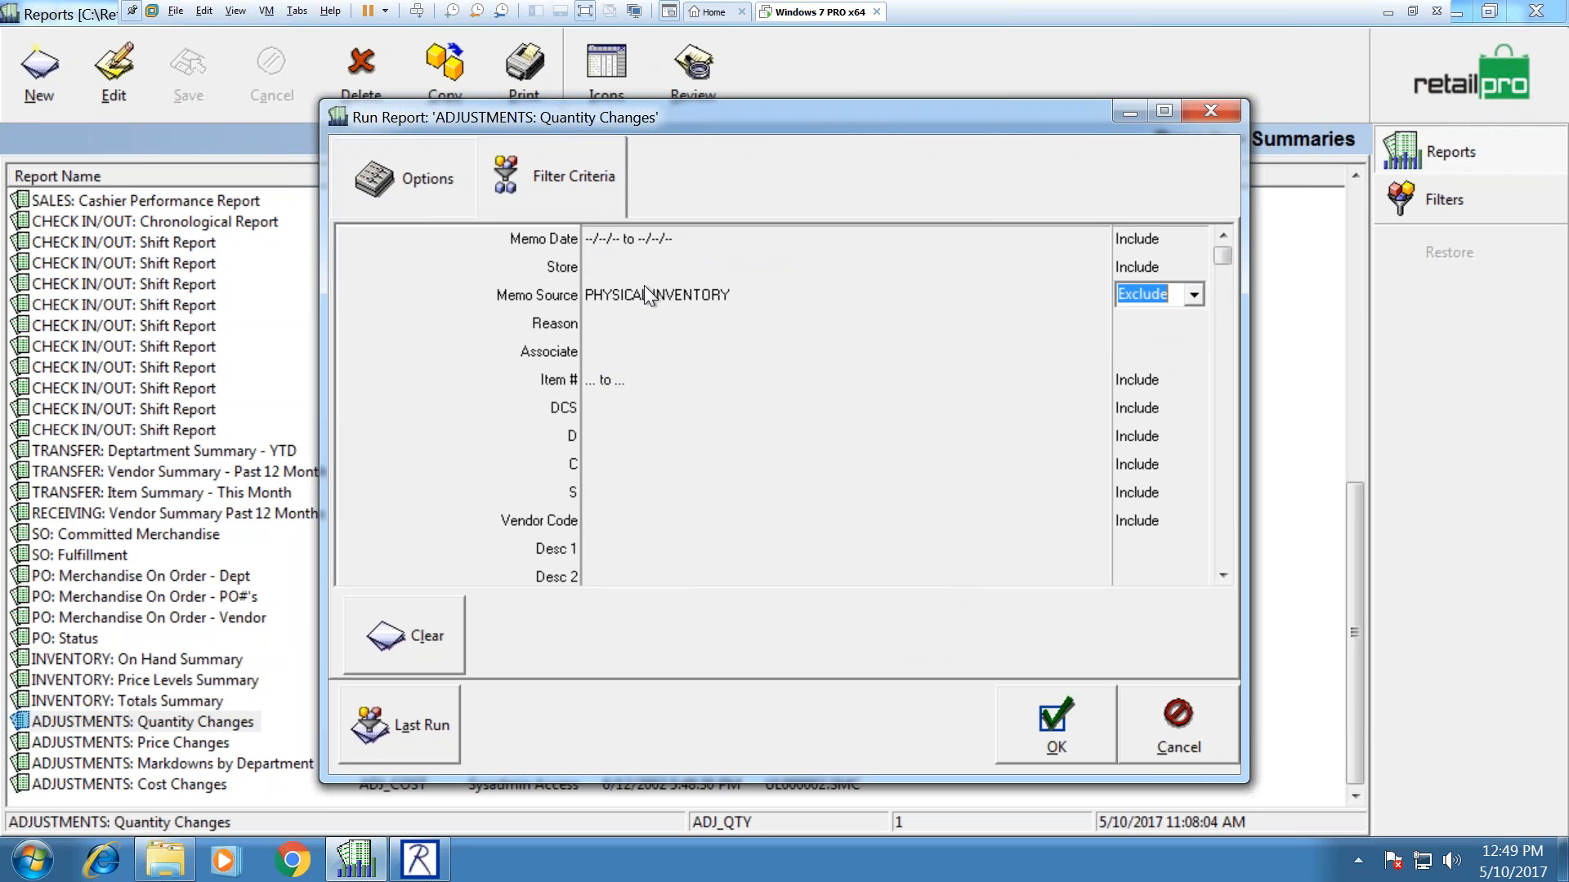
Step: Set the date range to YTD, 1/1/2017 to 5/10/2017, and run the report
click(444, 206)
click(1196, 266)
click(704, 348)
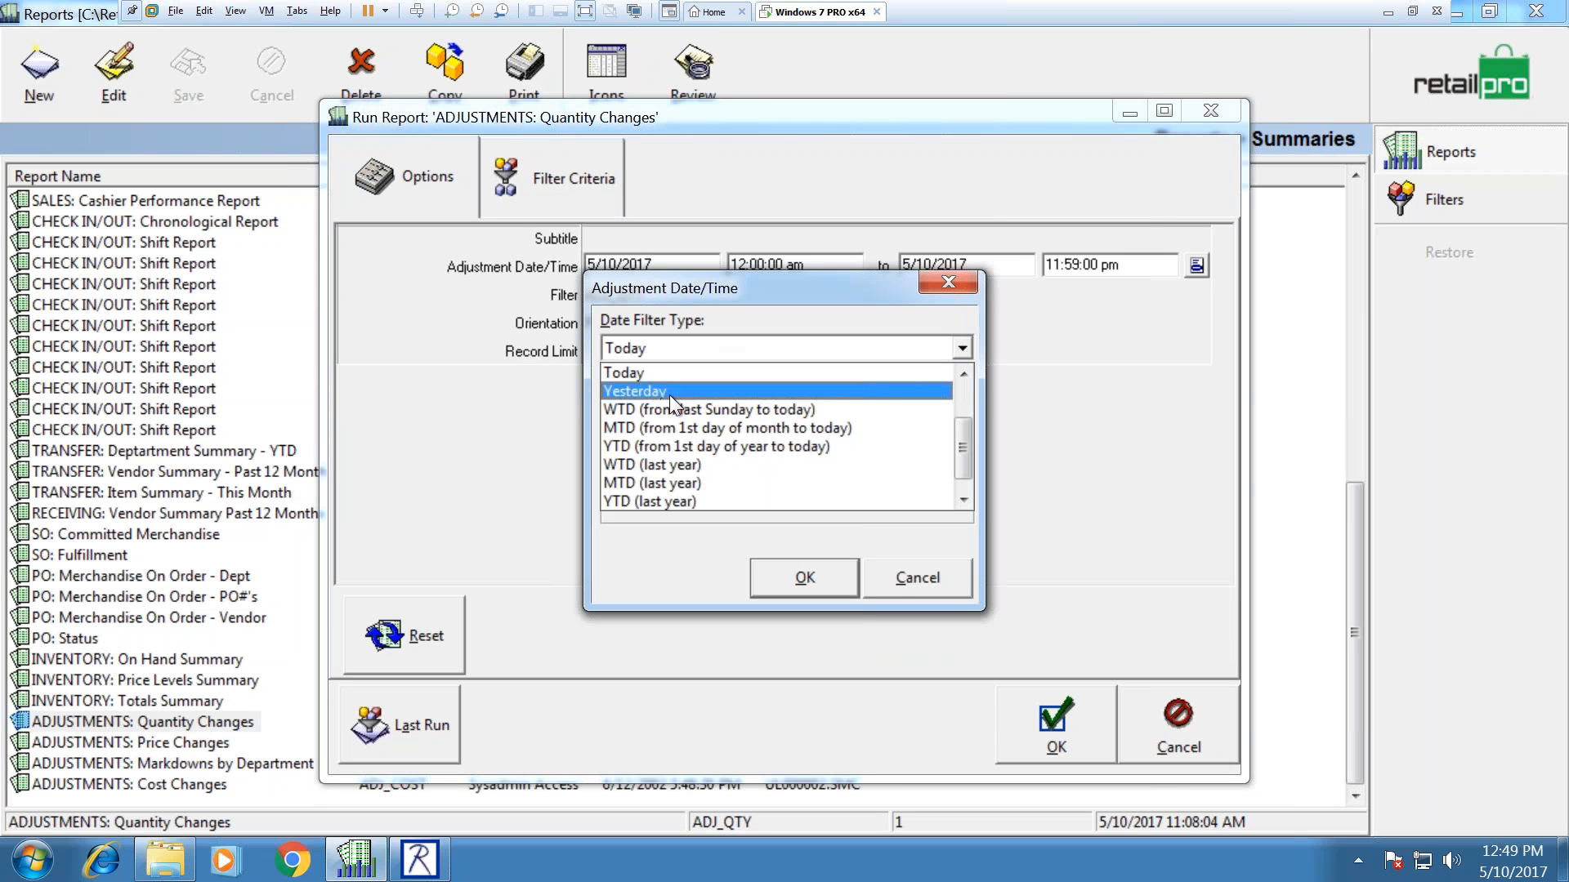
click(658, 445)
click(769, 568)
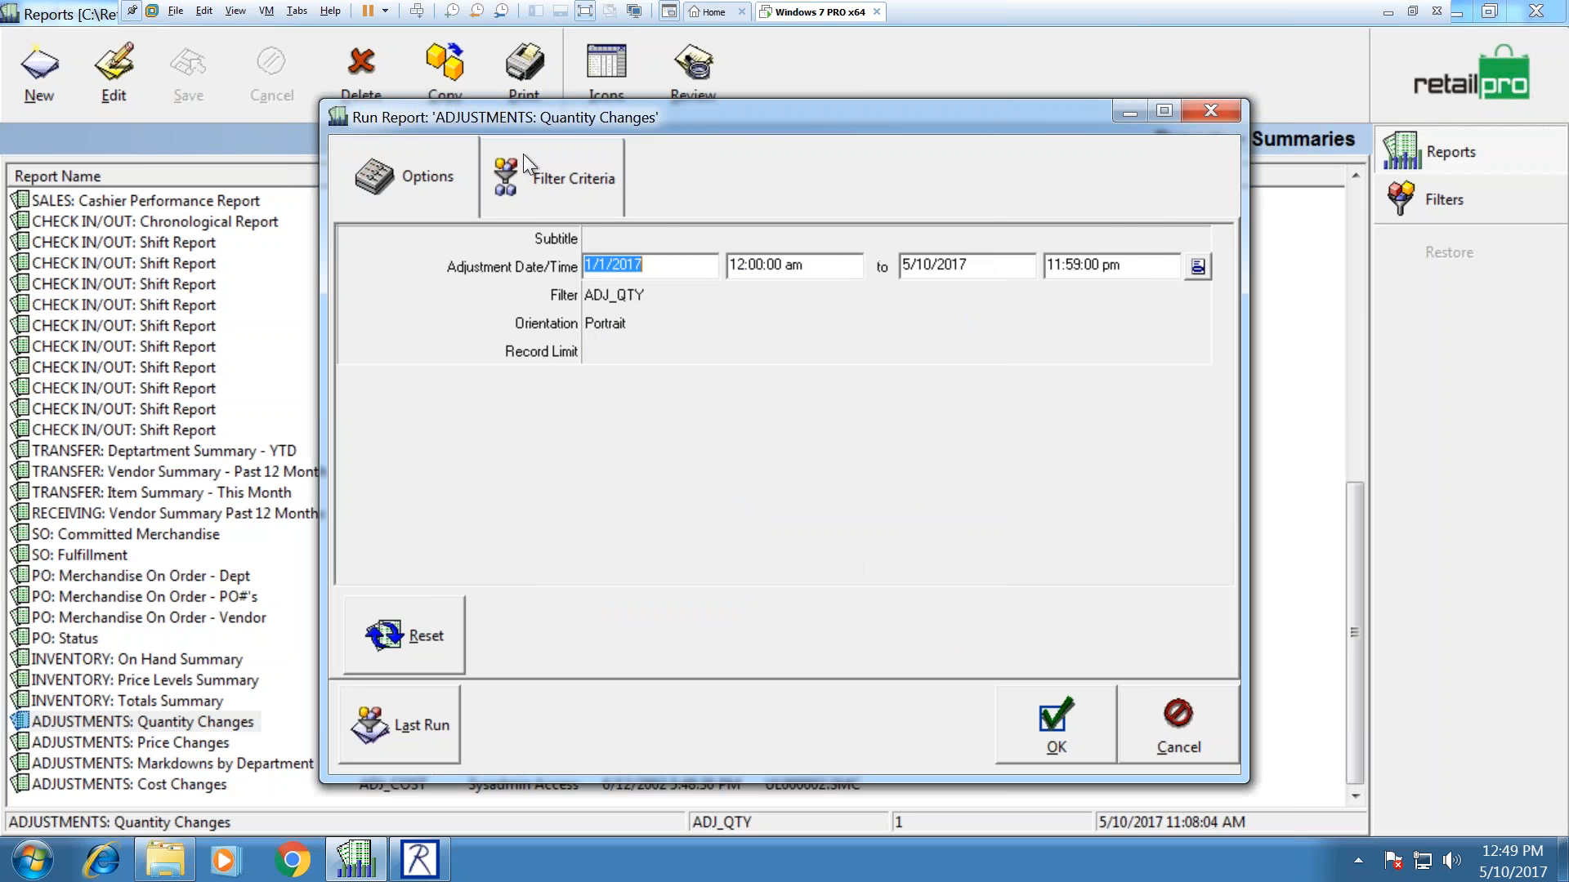
click(523, 156)
click(1068, 716)
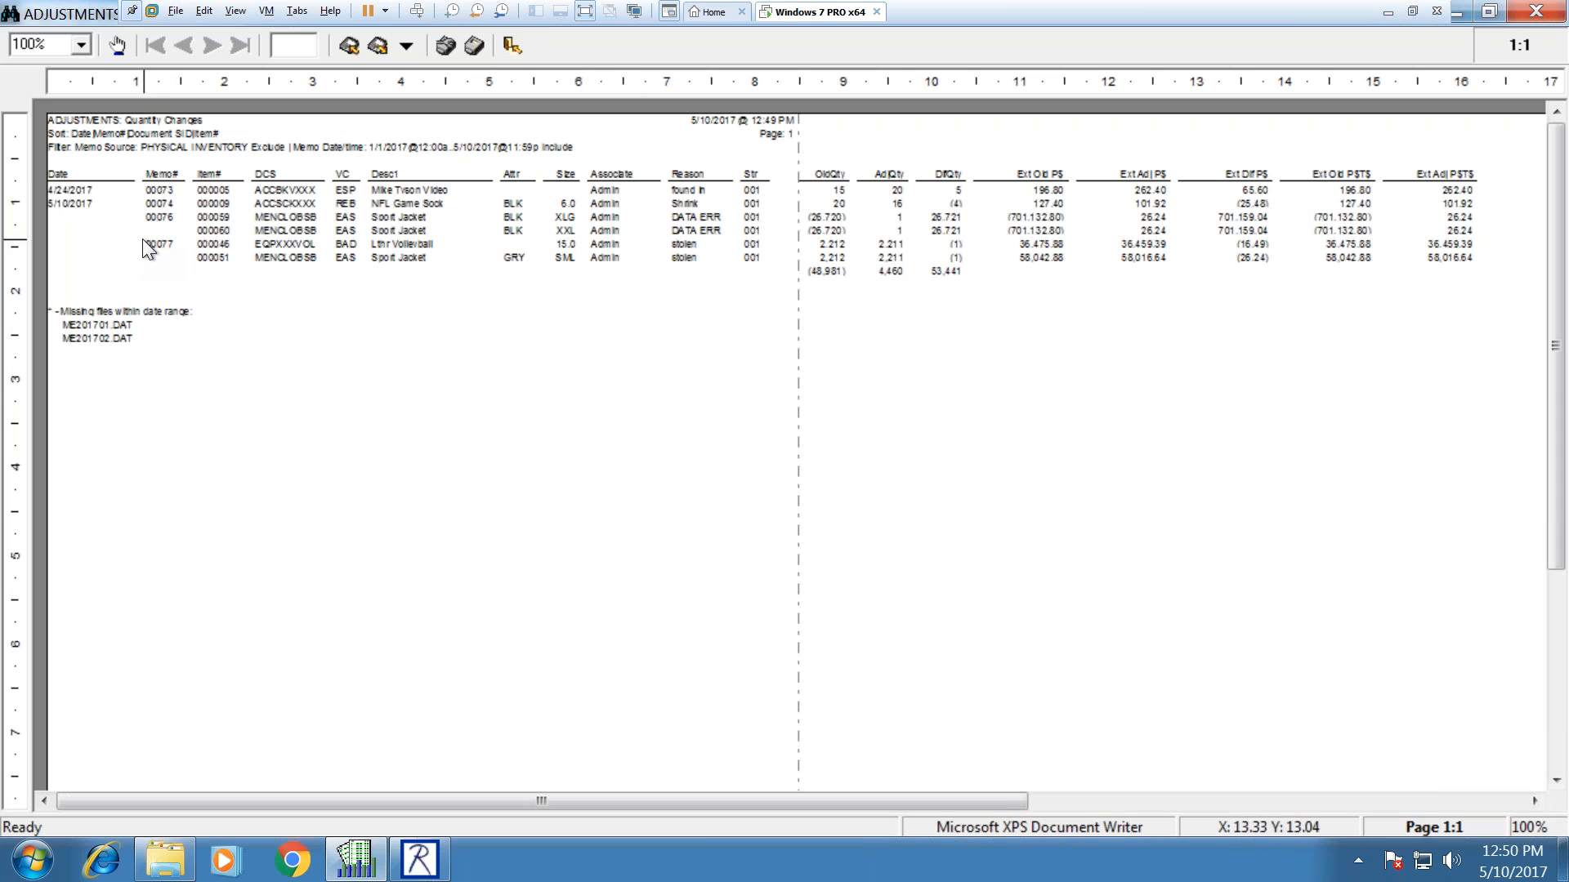
Step: Close the one-page Quantity Changes preview without saving it
click(1536, 12)
click(948, 519)
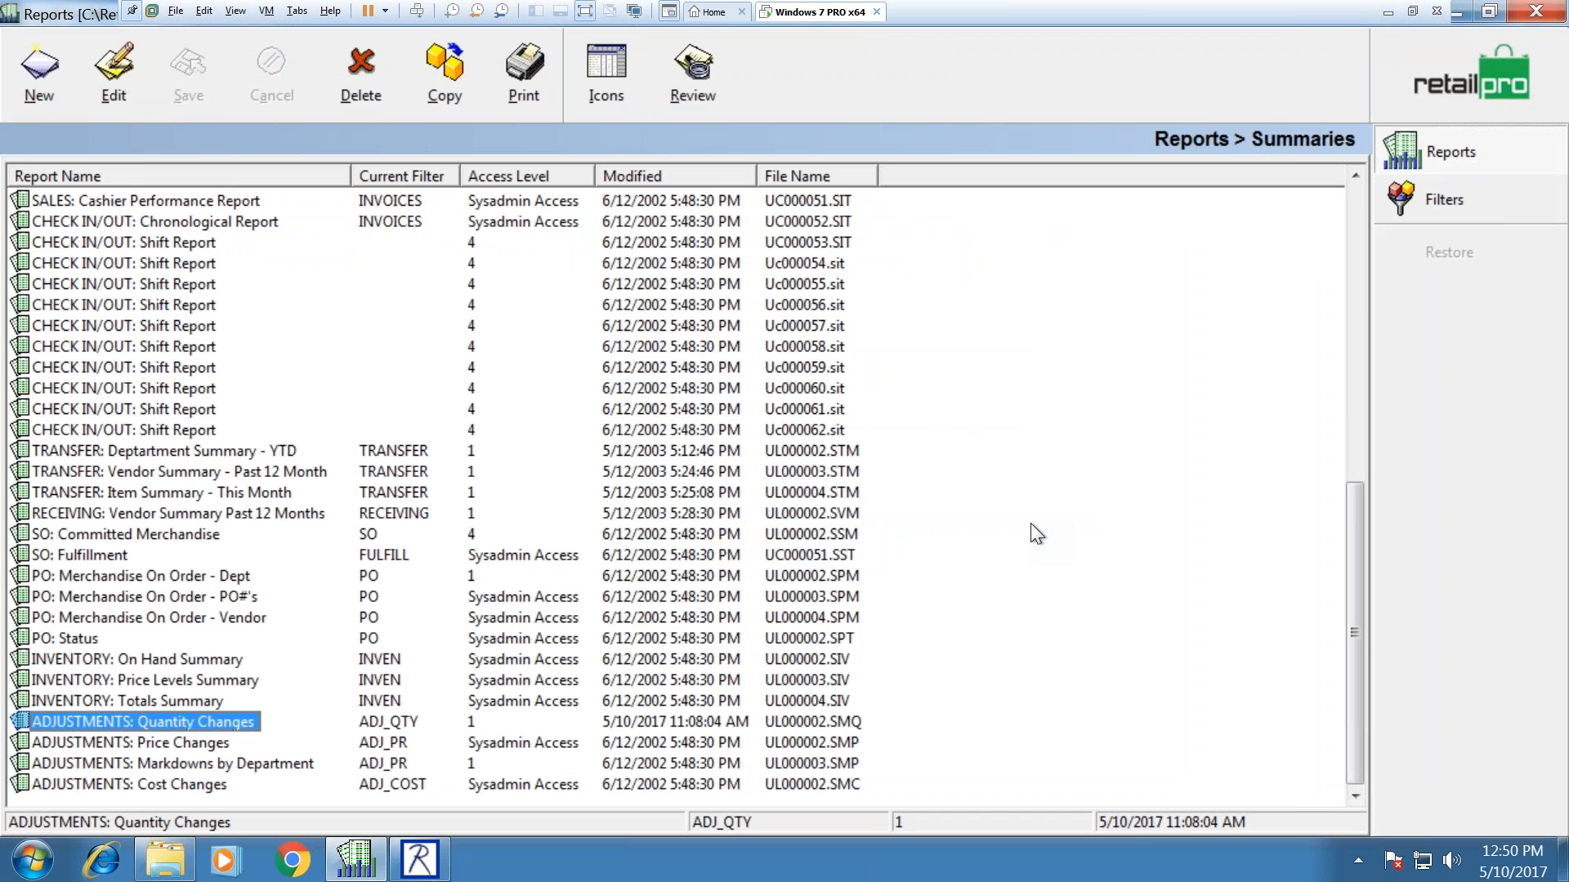
Step: Leave the reports for the main Retail Pro window and start Sec Admin from Tools
click(1499, 74)
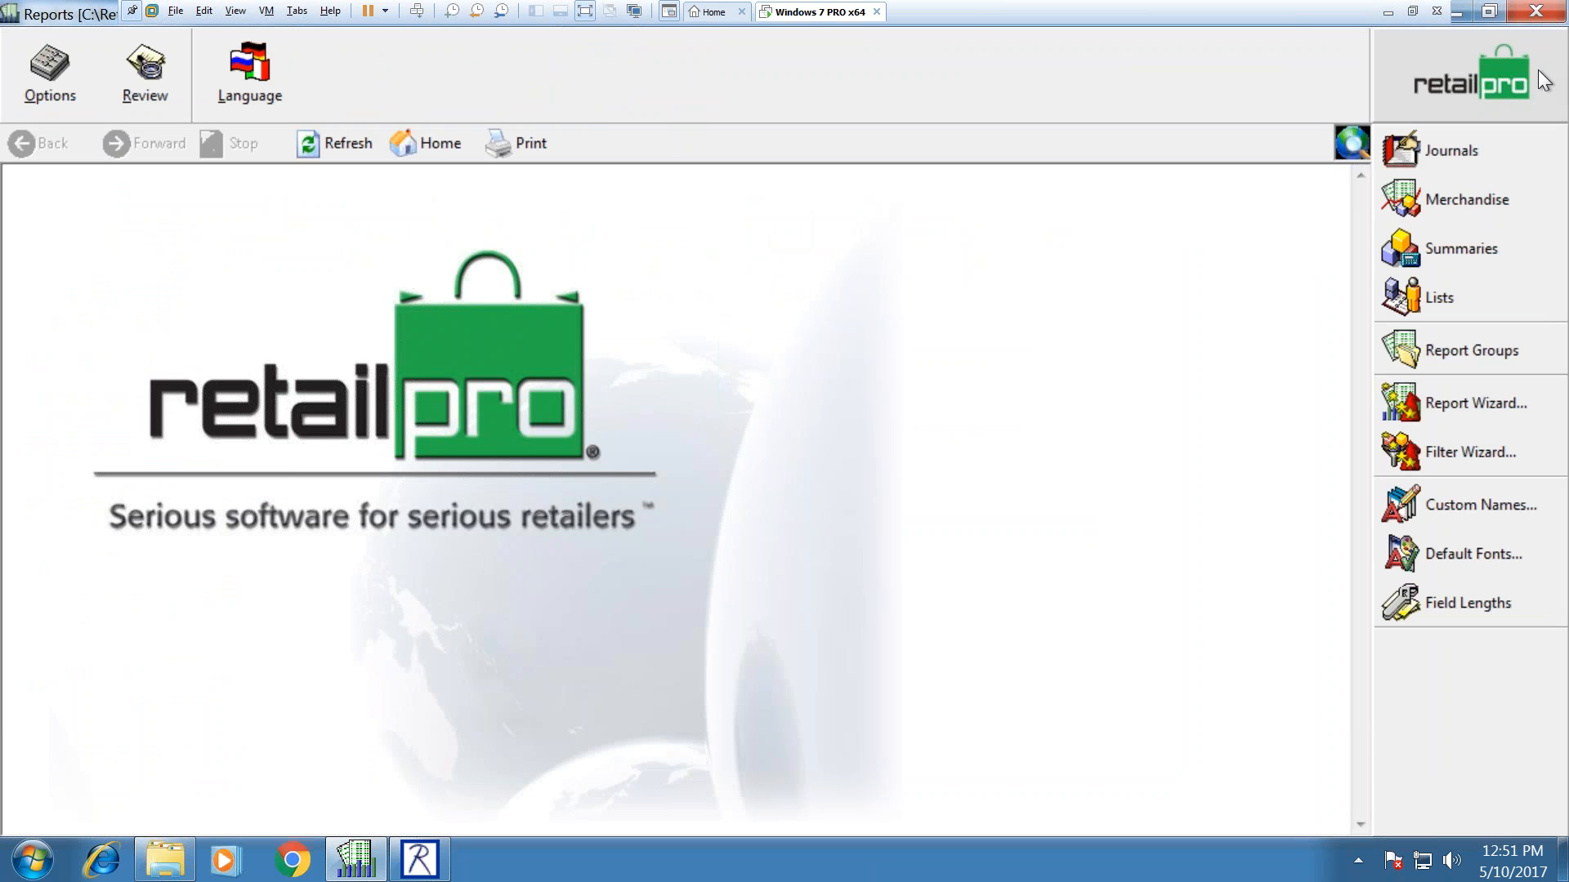
click(419, 858)
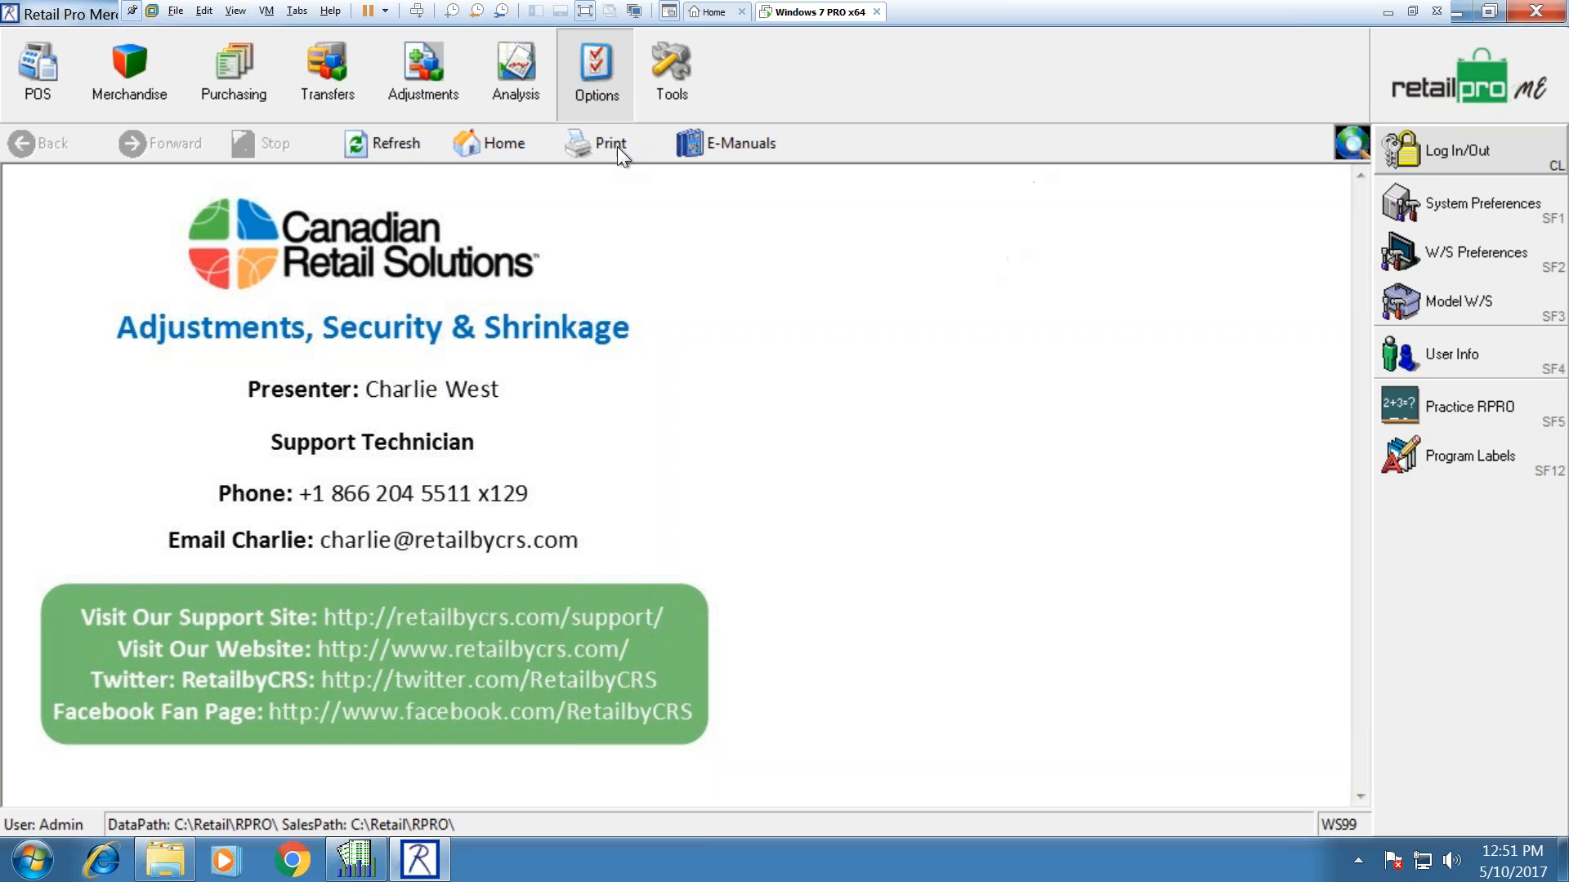
click(665, 91)
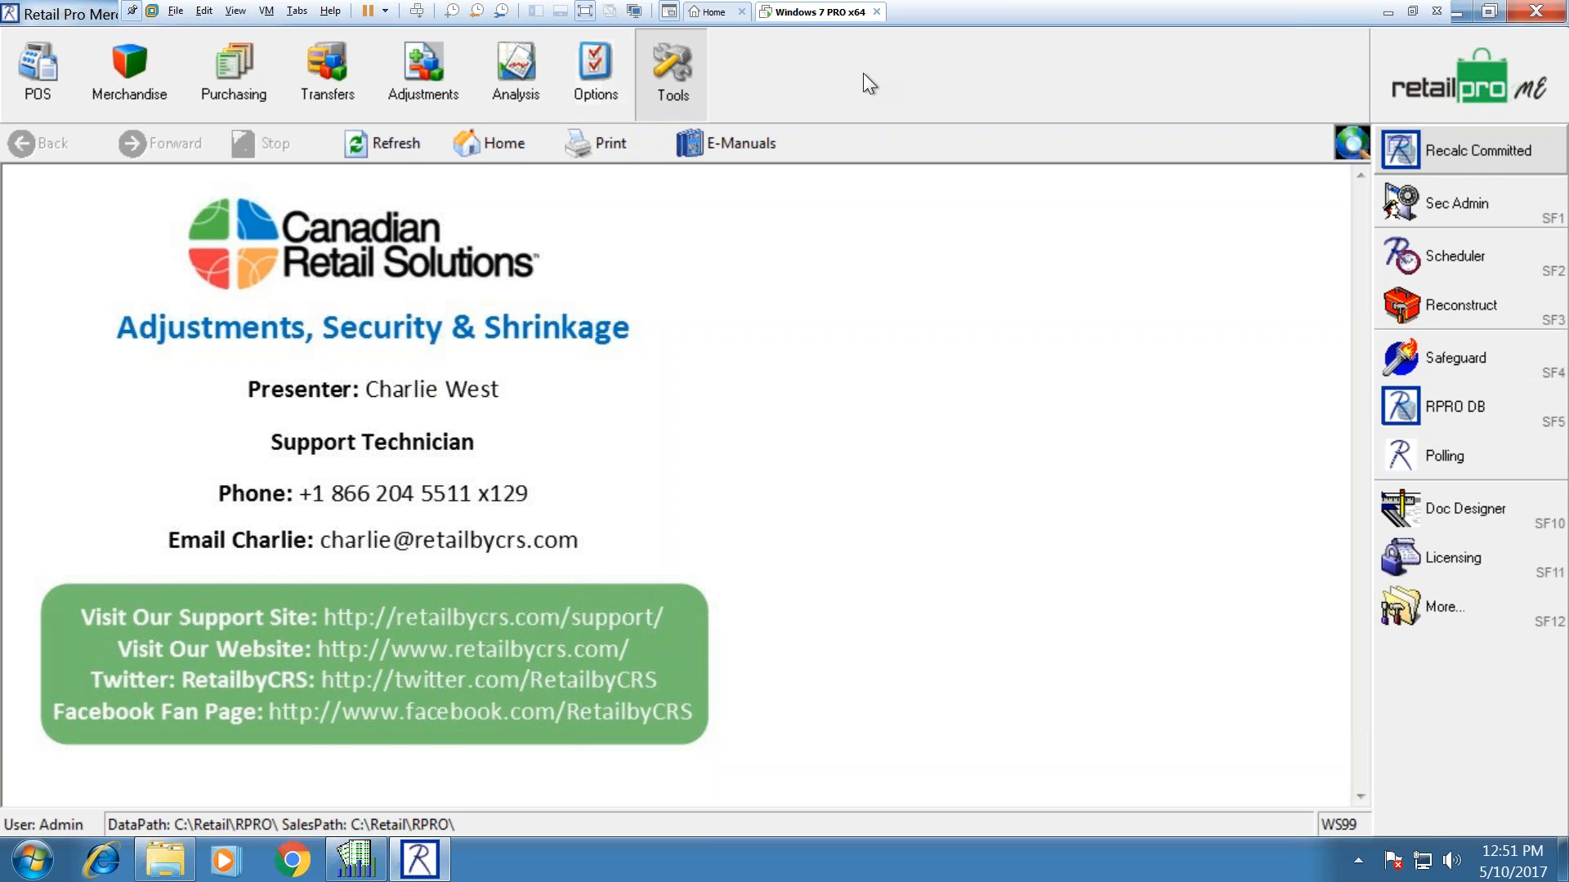
click(1512, 201)
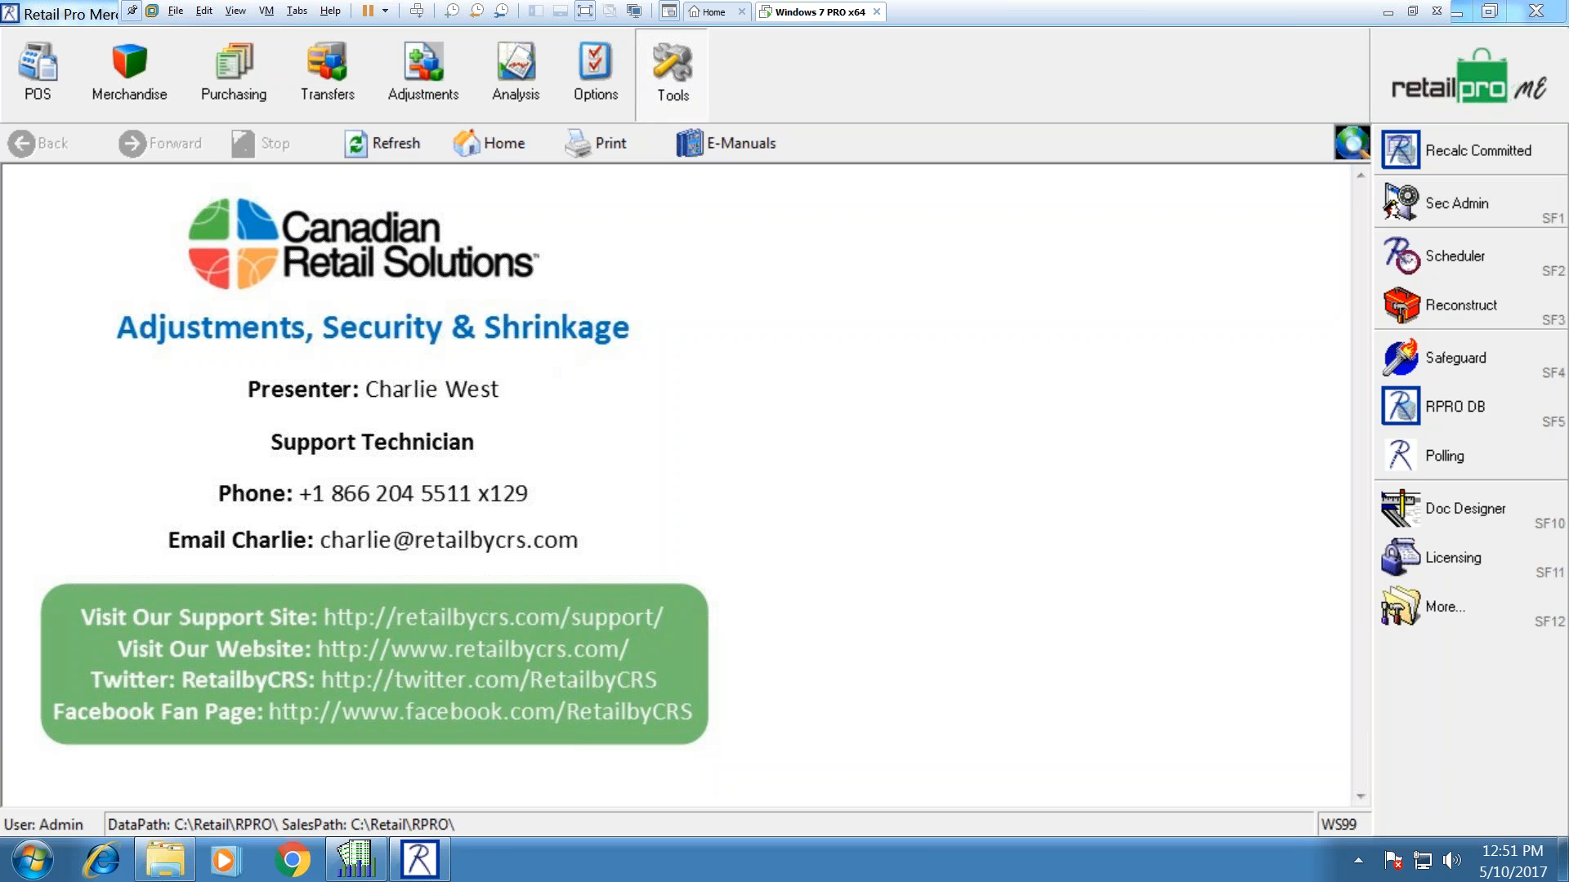
Step: Log on with the Sysadmin password and show the Groups page with its rights
text(********)
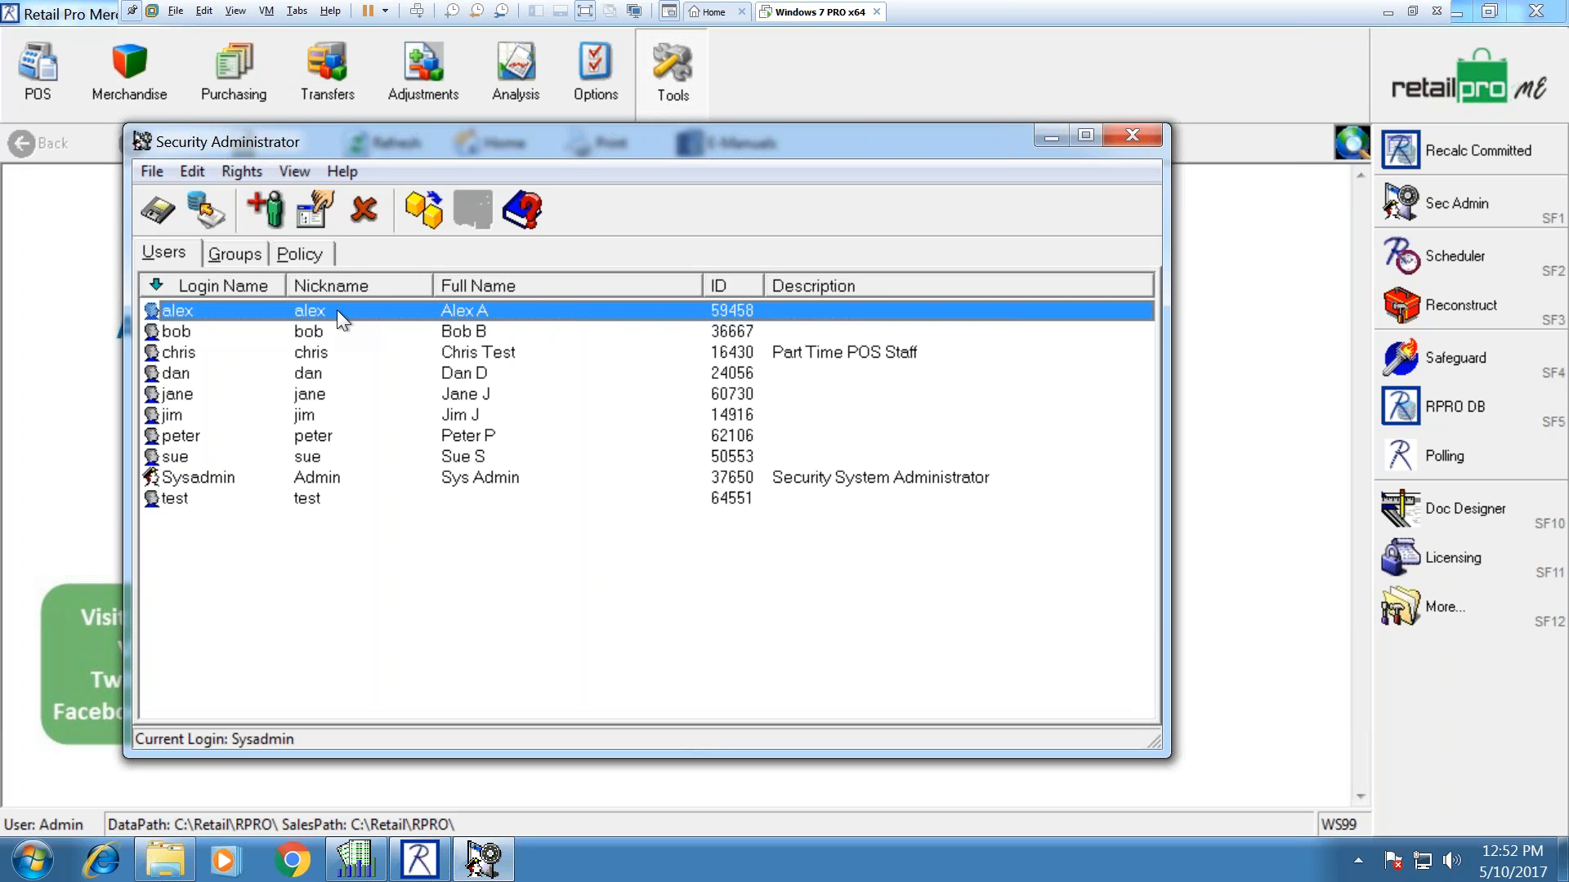
click(232, 252)
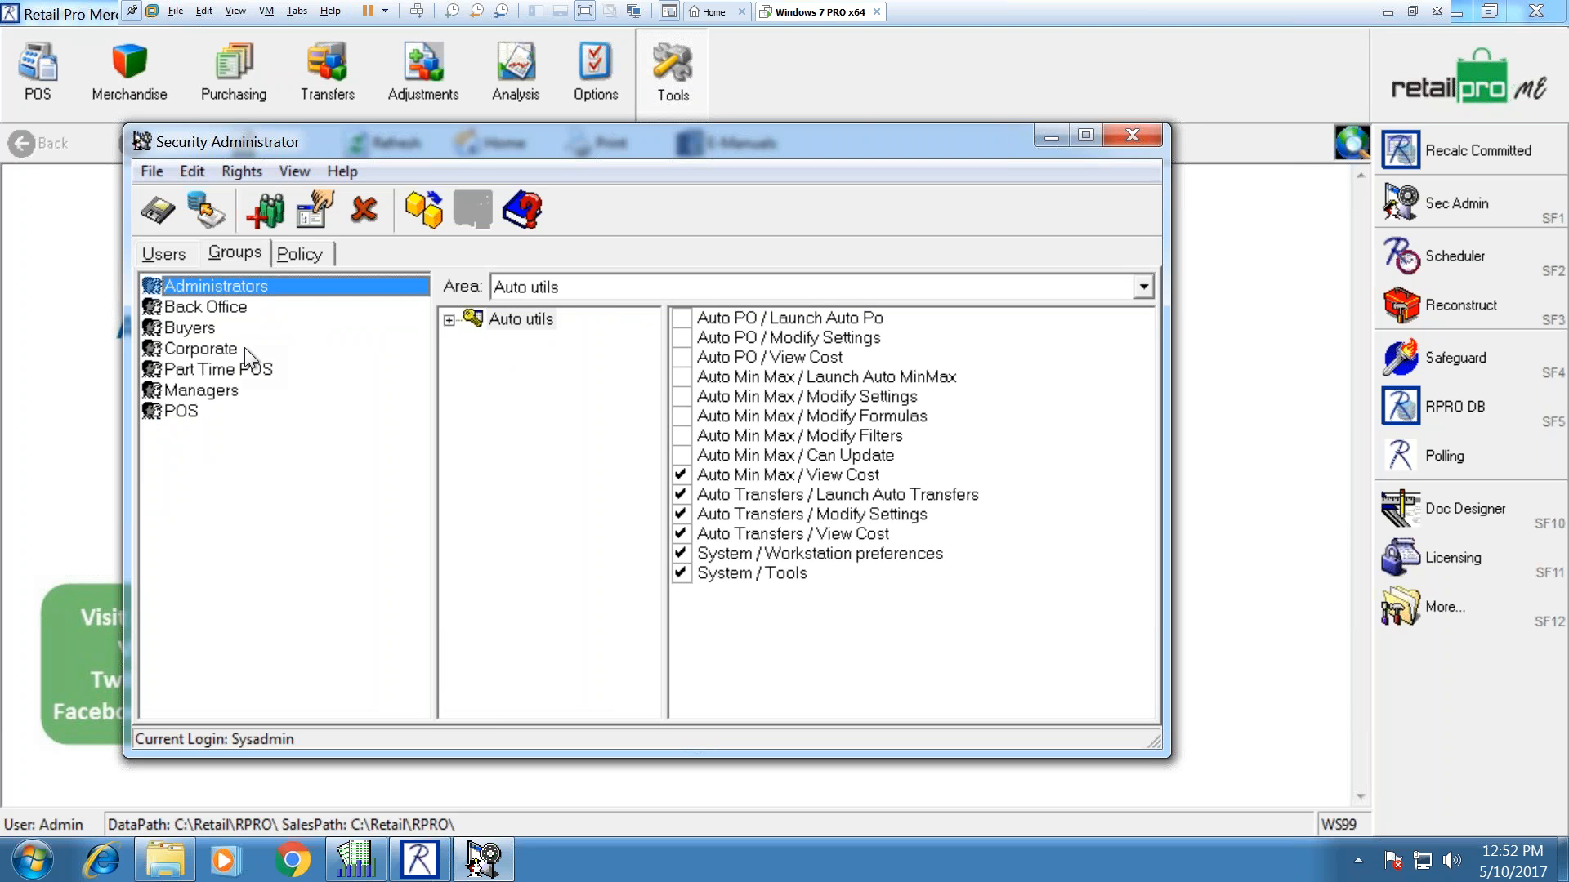
Step: Review the POS, Back Office, Buyers, Part Time POS and Managers group rights, then open the Area list
click(197, 410)
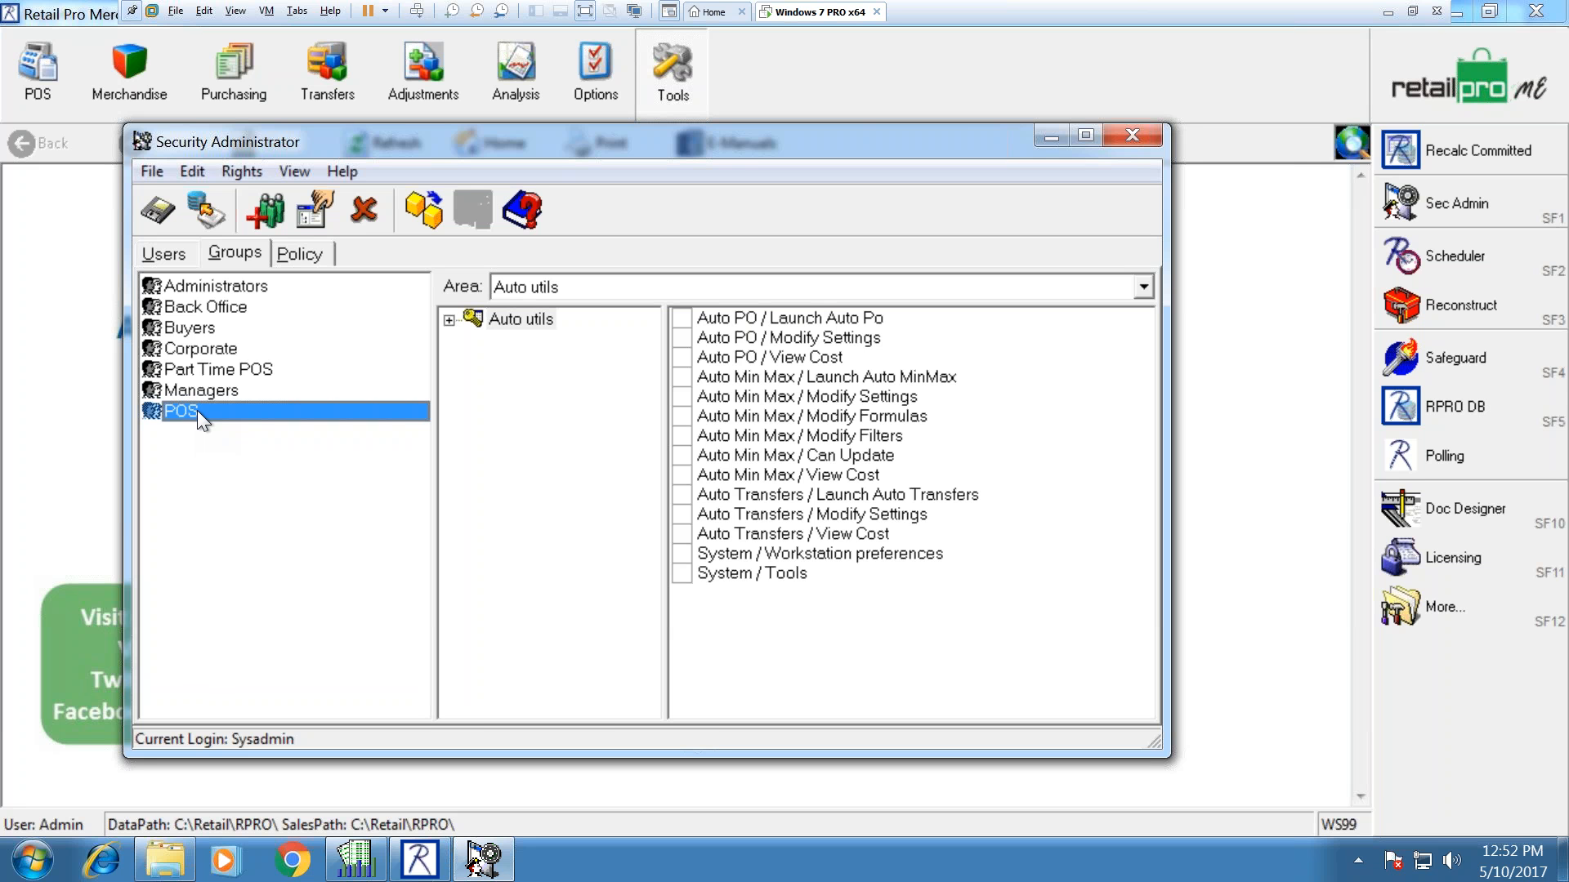
click(204, 307)
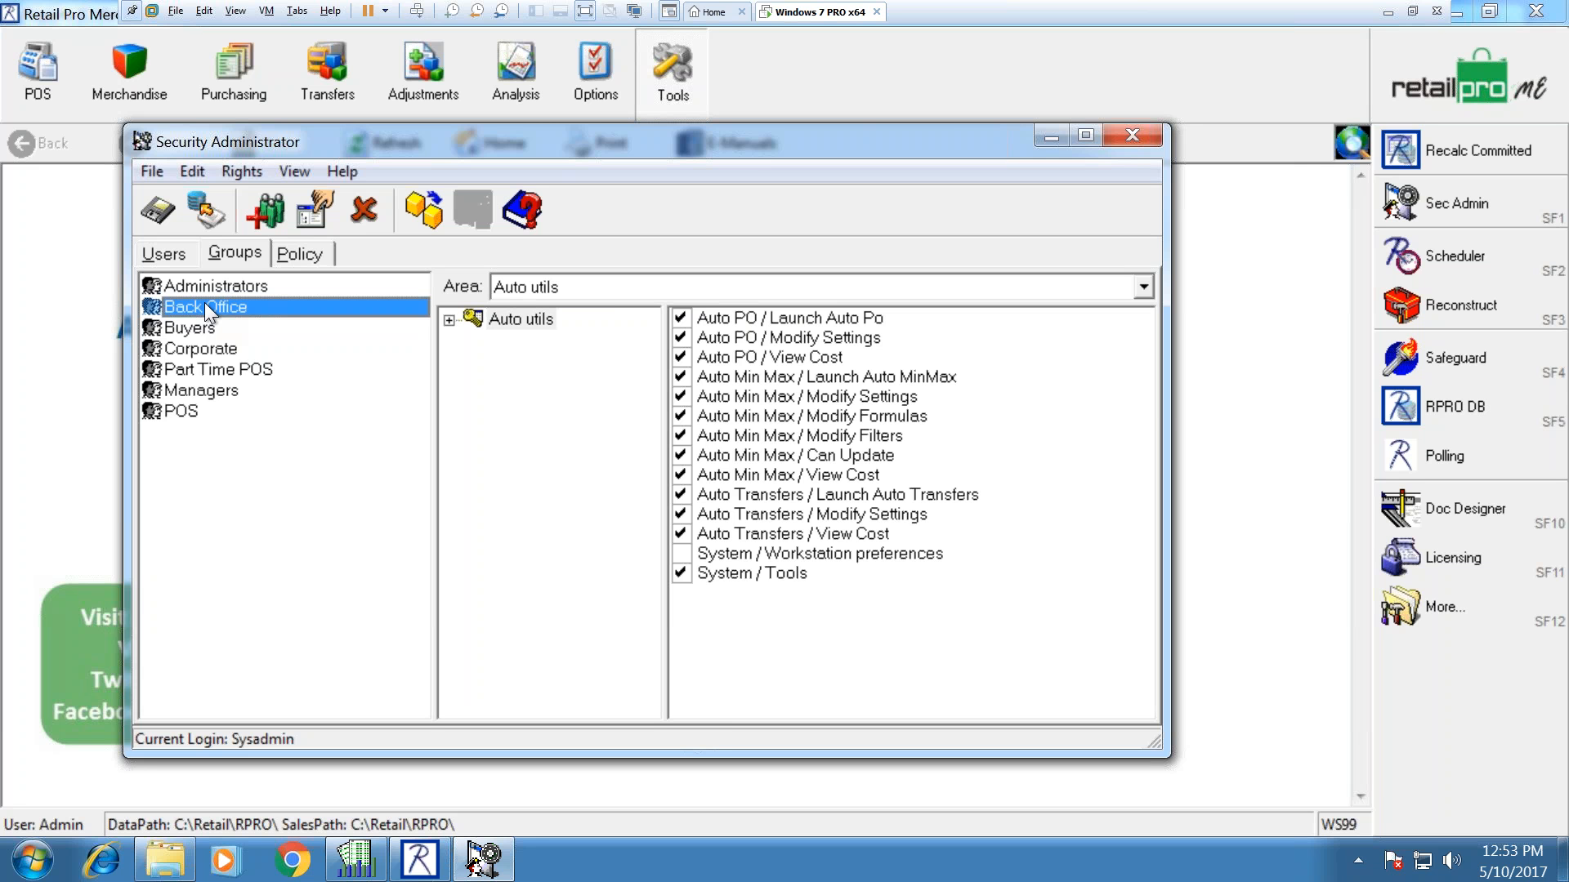
click(201, 328)
click(202, 369)
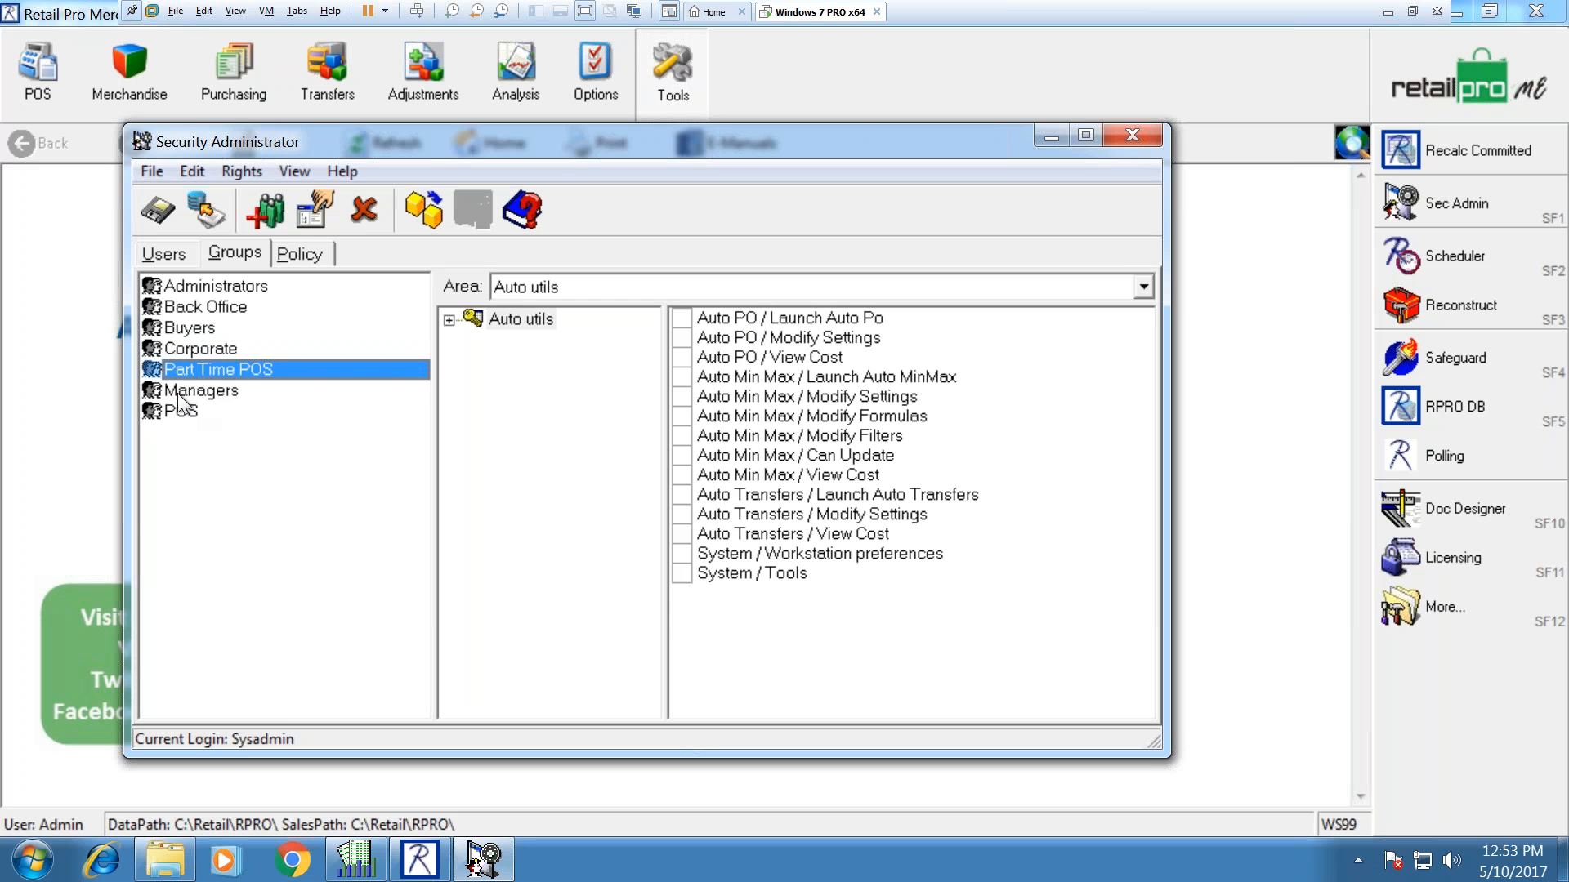
click(181, 393)
click(522, 288)
click(492, 288)
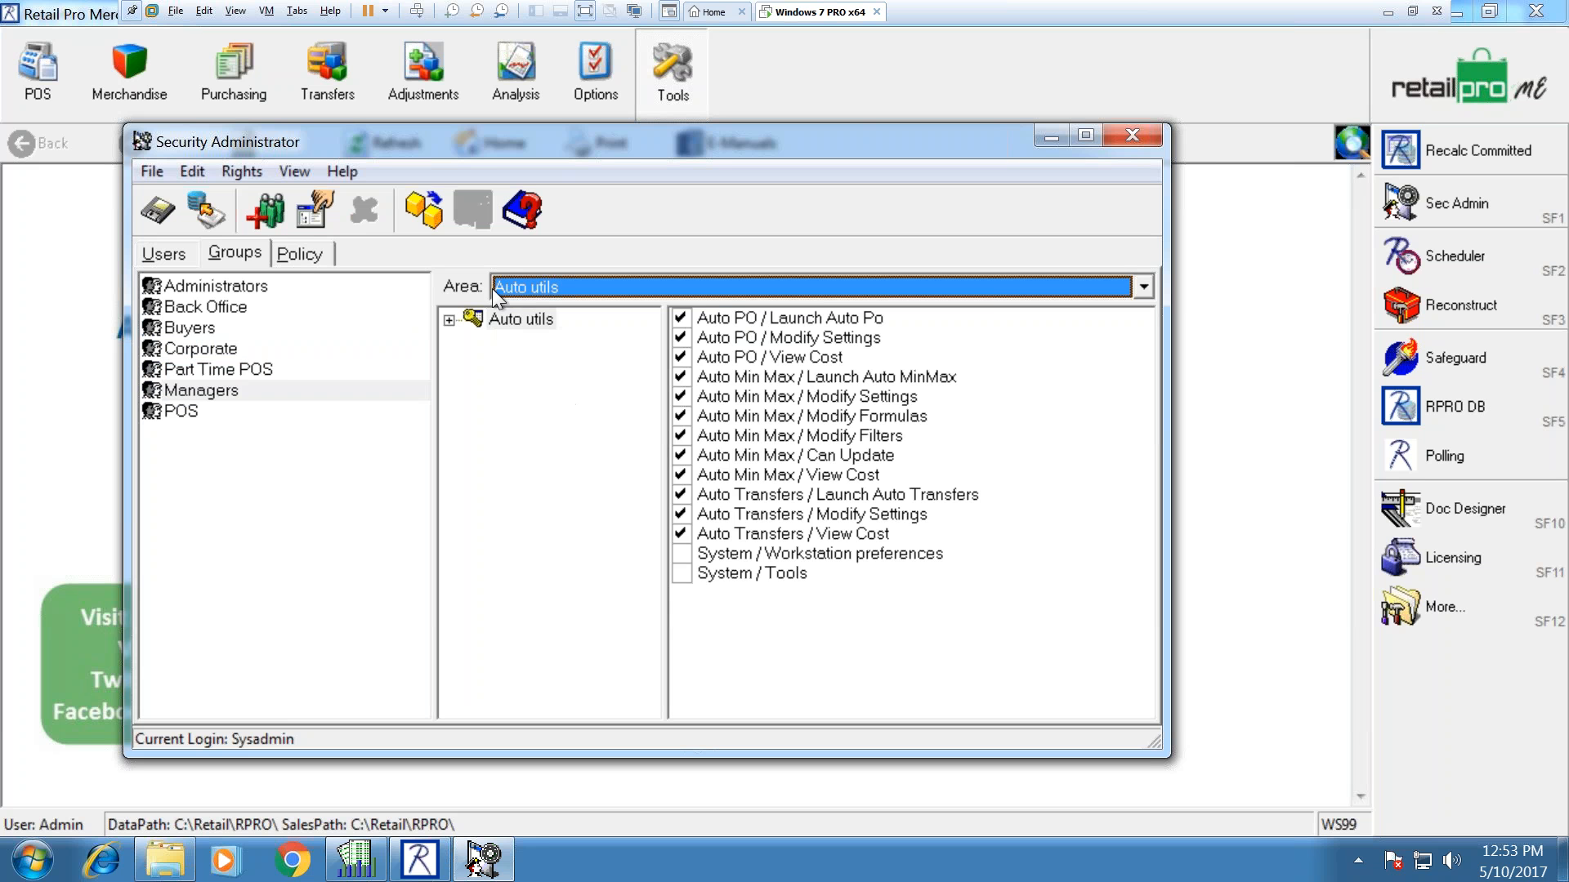
click(519, 293)
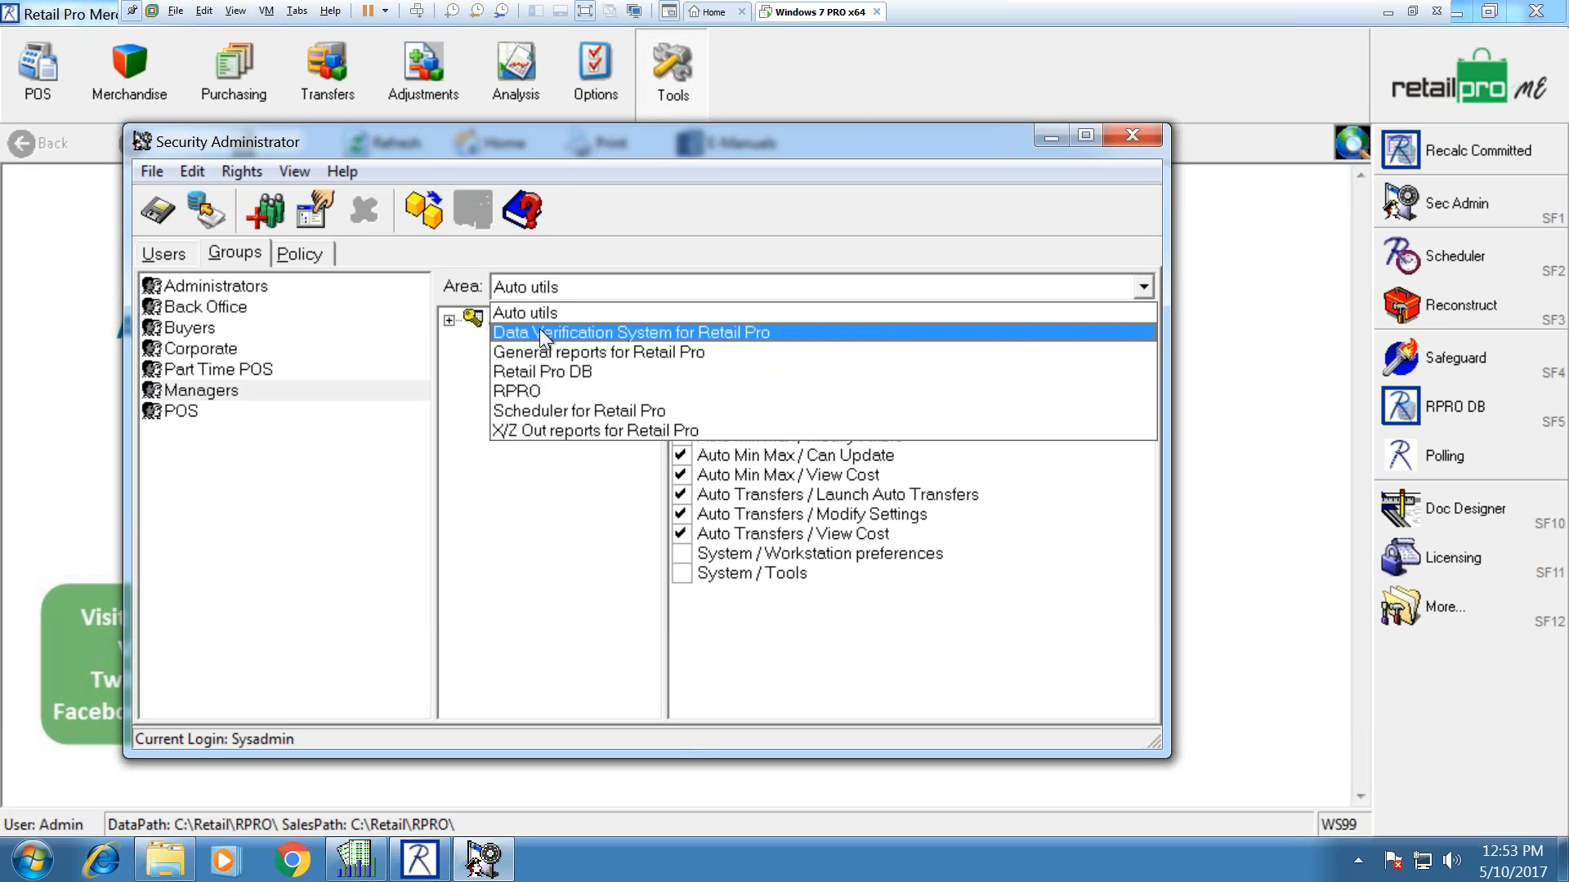
Step: Switch to the RPRO area, expand Retail Pro v.8, and show the Managers group's POS rights
click(529, 389)
click(516, 408)
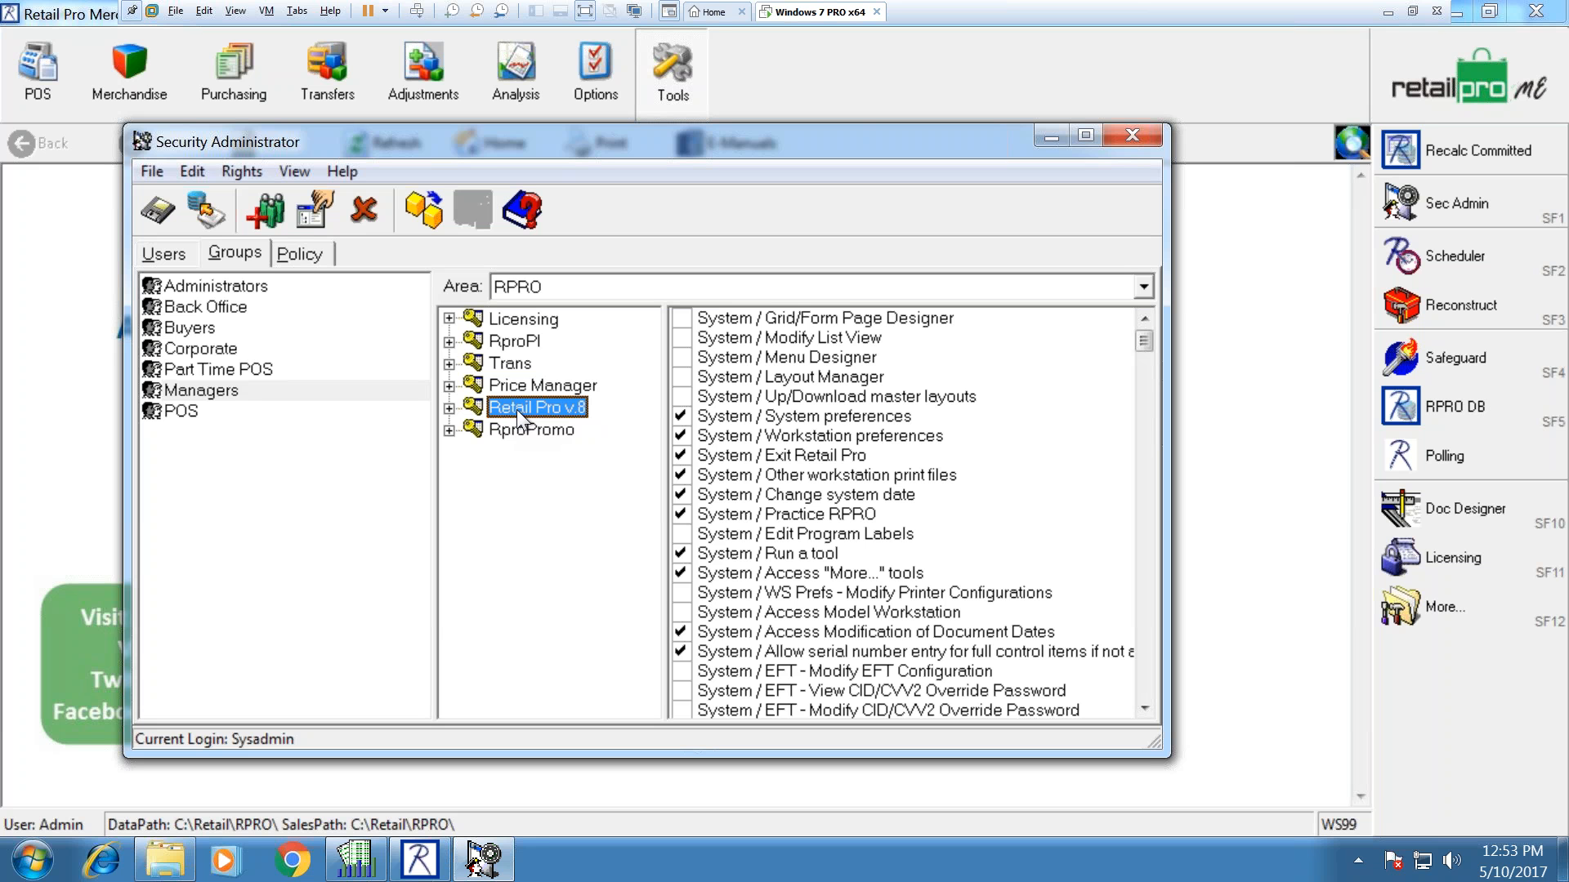
double_click(516, 409)
mouse_move(640, 412)
mouse_down()
mouse_move(652, 498)
mouse_move(654, 392)
mouse_up()
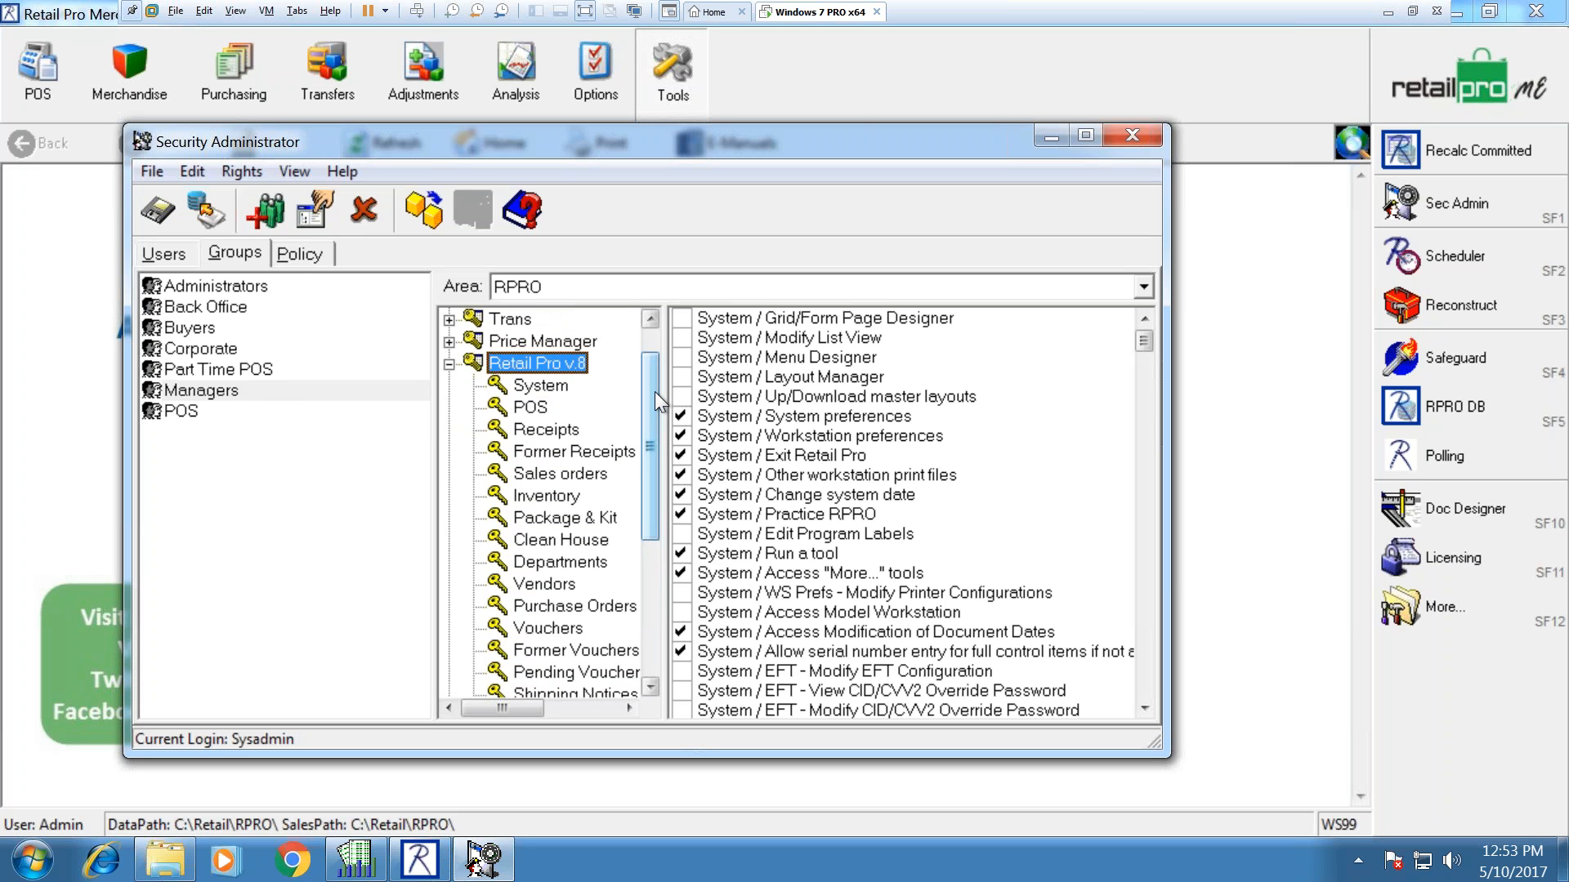
click(188, 391)
click(531, 407)
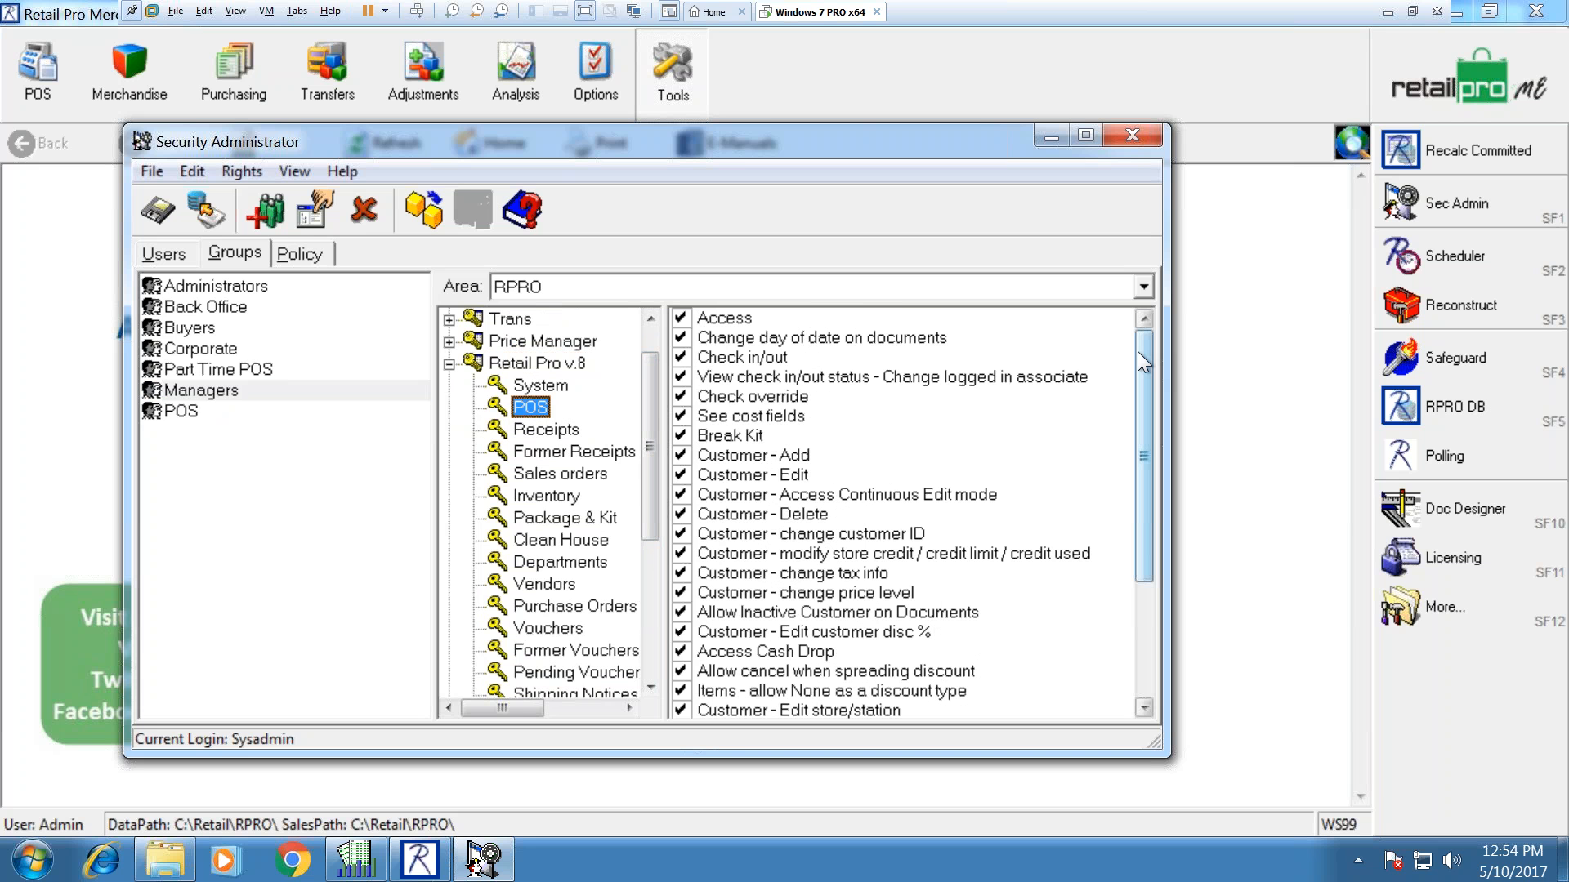
drag(1139, 351, 1153, 513)
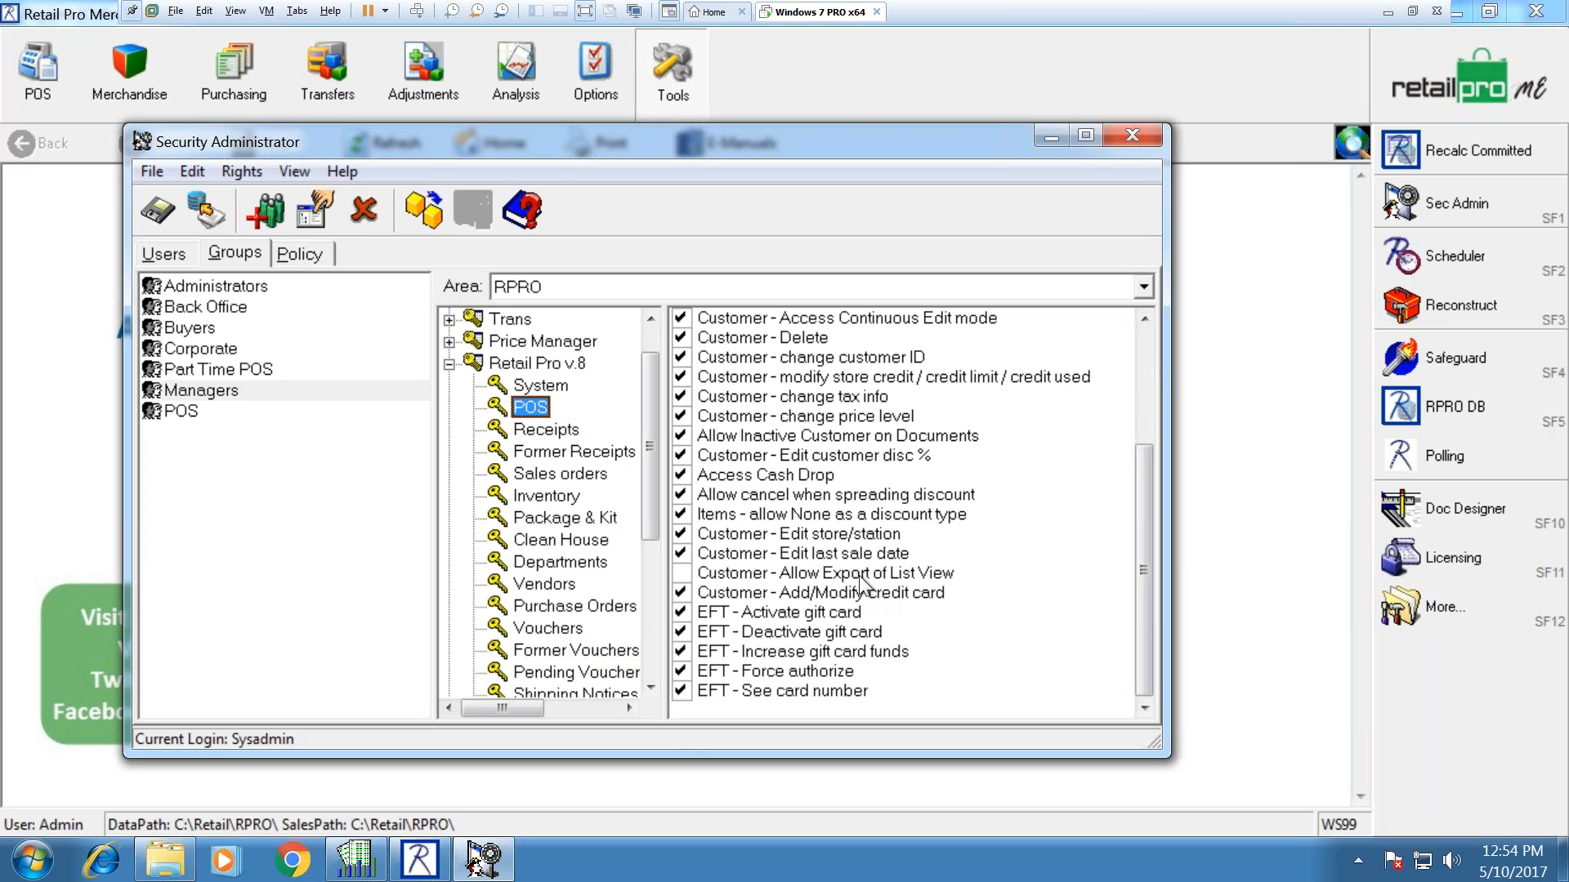
Step: Compare POS rights for the Administrators, POS and Part Time POS groups
click(223, 288)
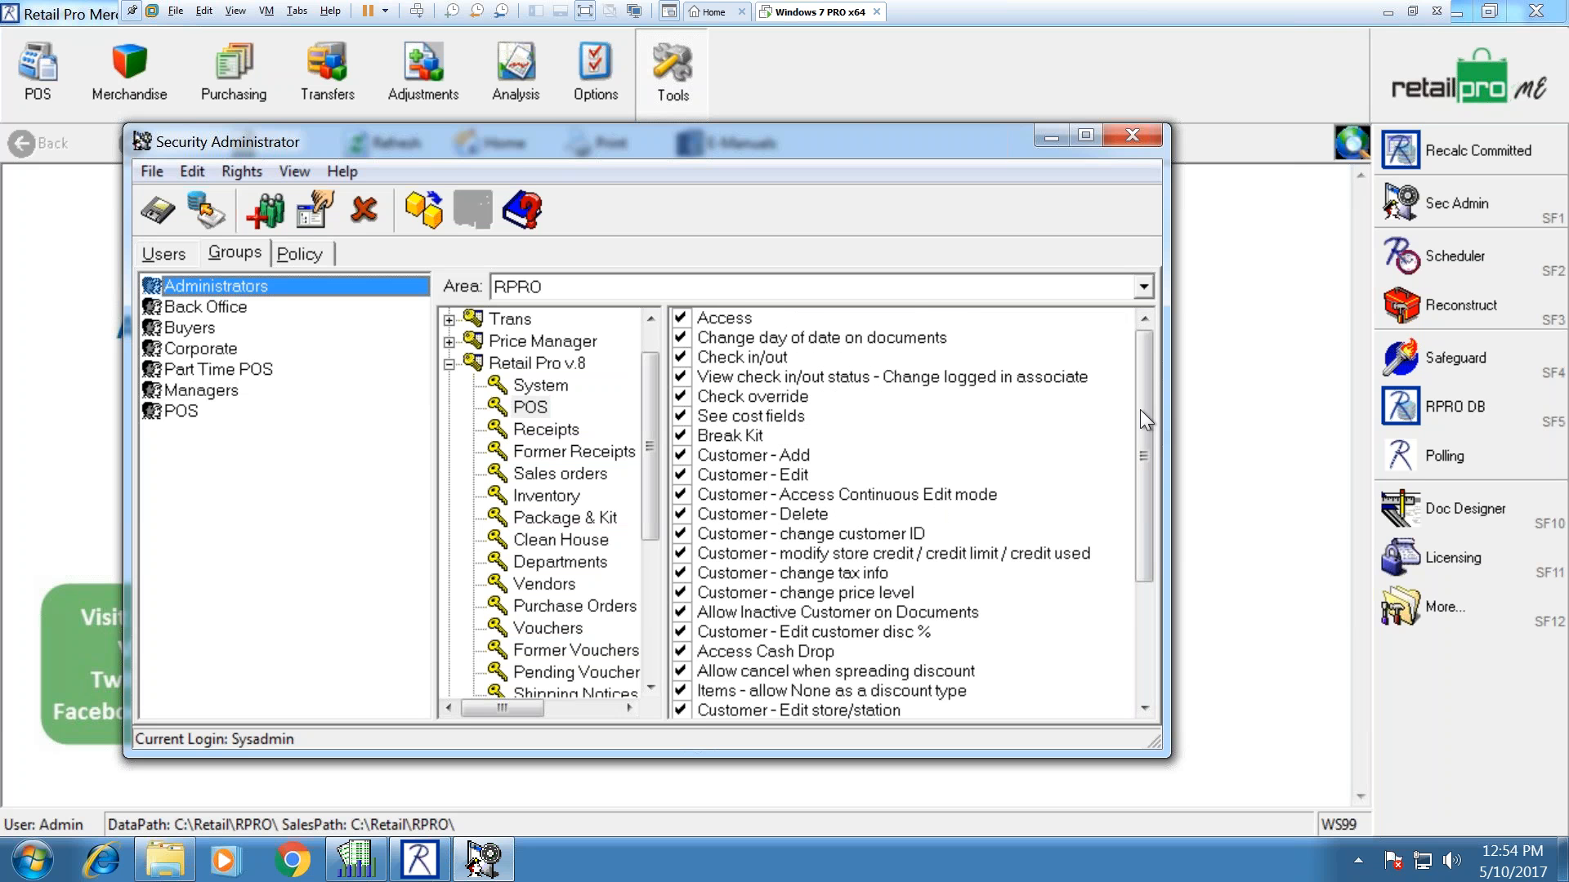
drag(1145, 373, 1095, 506)
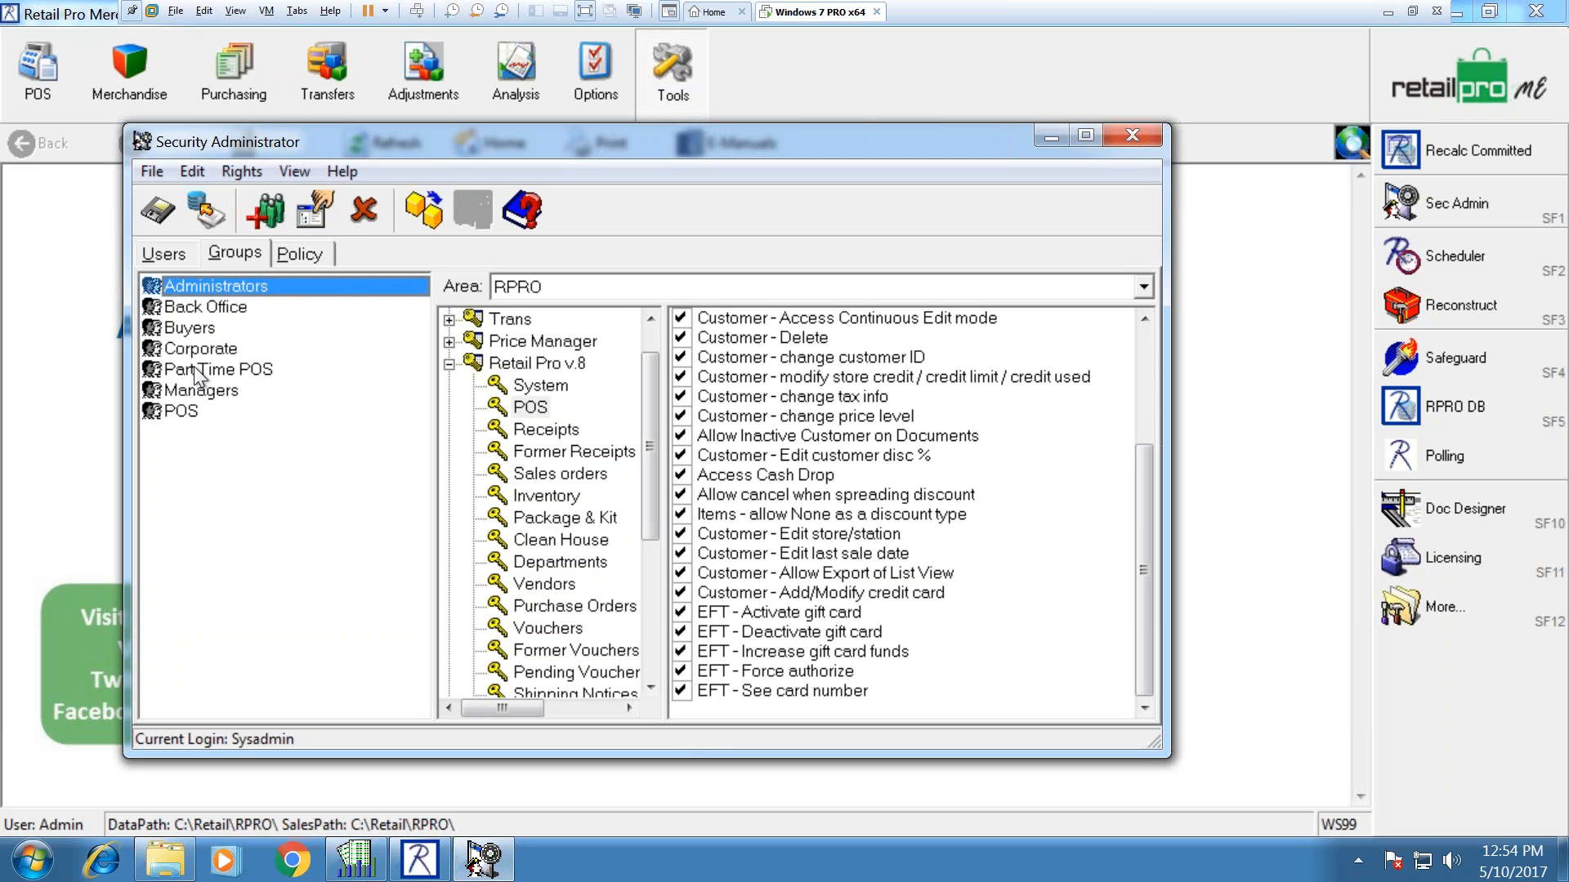
click(193, 414)
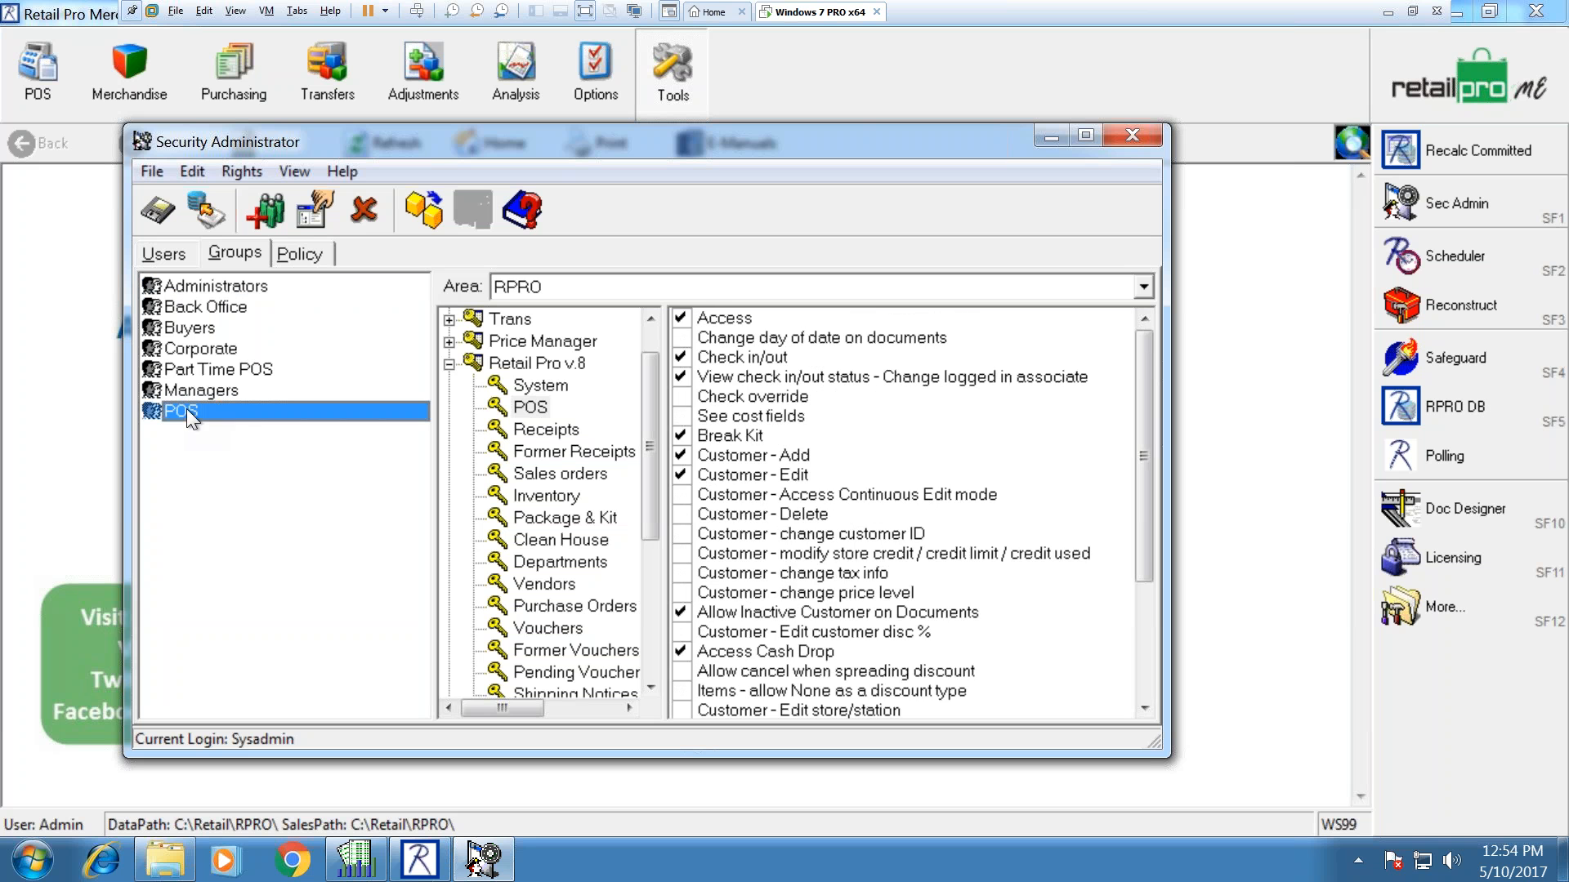
mouse_move(1142, 361)
mouse_down()
mouse_move(1144, 517)
mouse_move(1145, 353)
mouse_up()
click(249, 370)
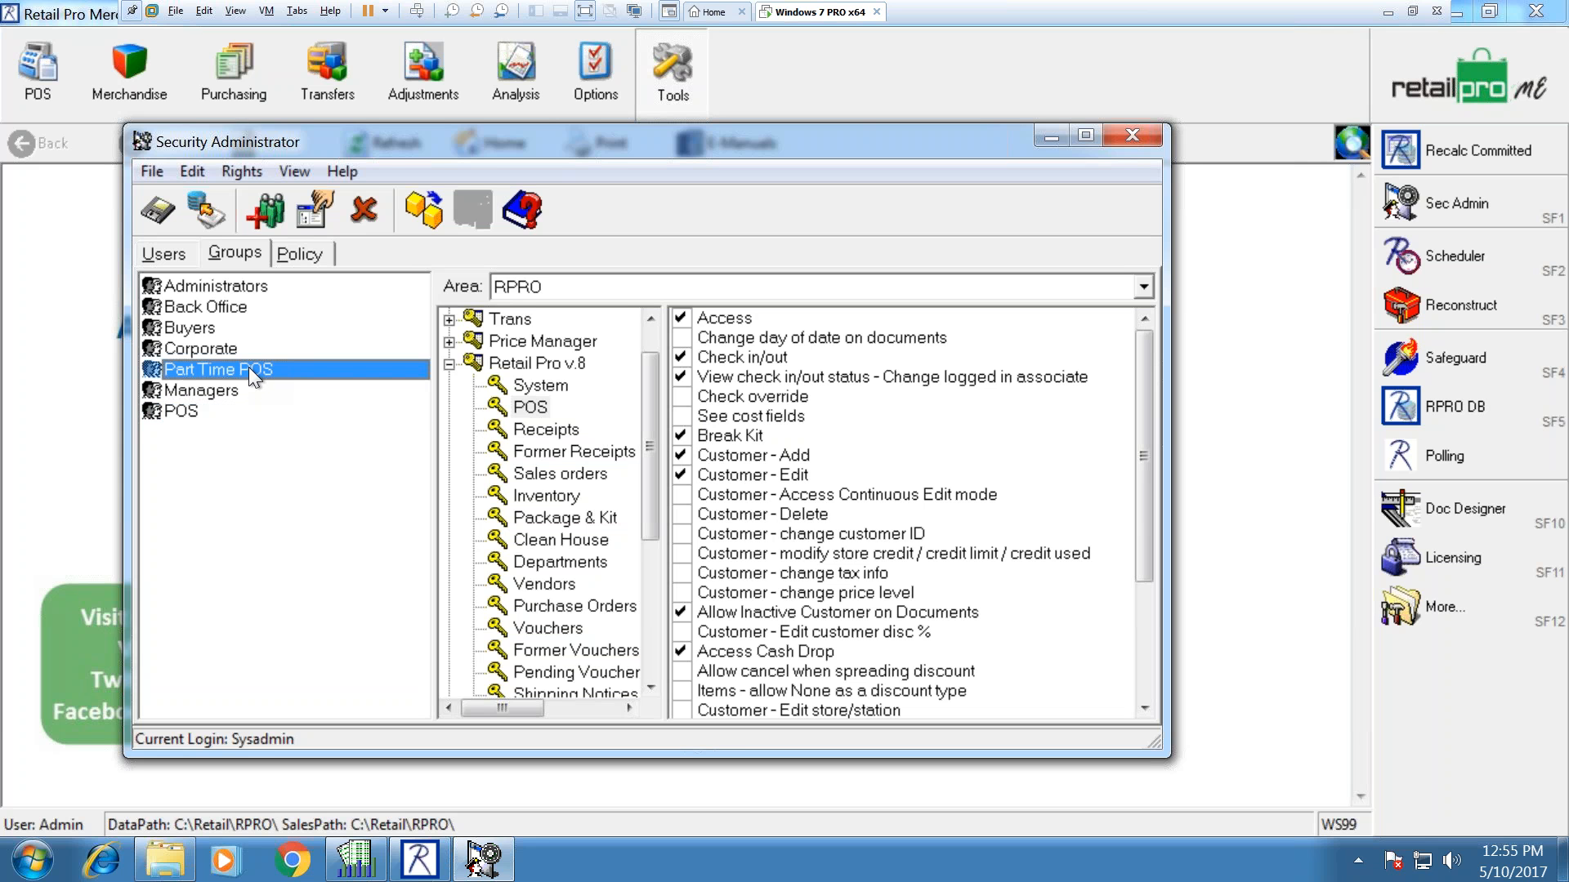
Step: Compare Receipts permissions between the POS and Part Time POS groups, then return to the Users list
click(528, 428)
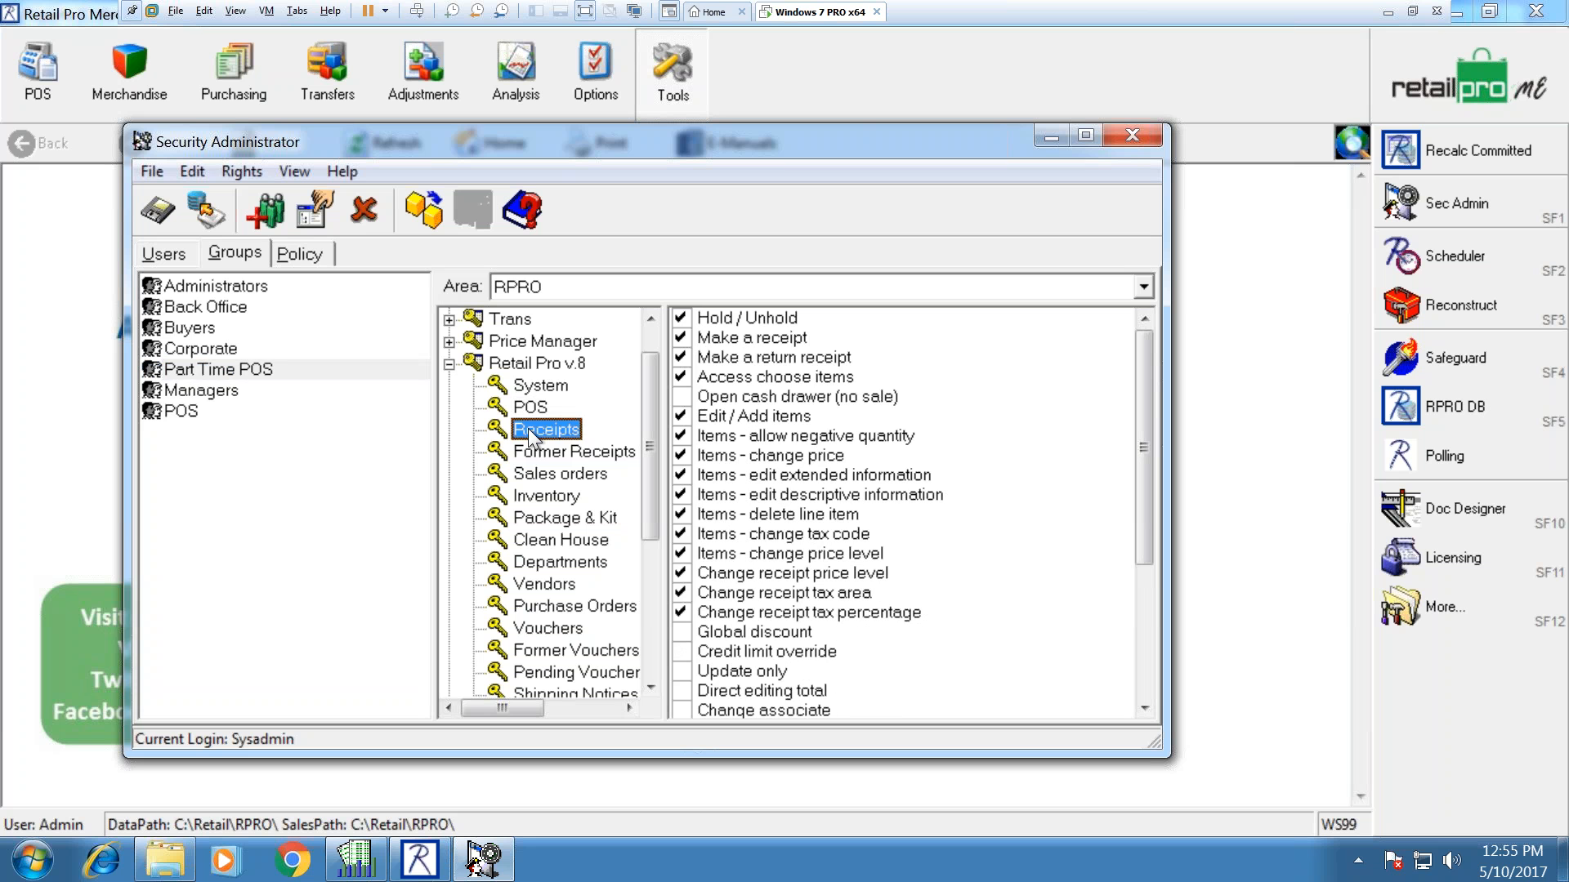
click(190, 412)
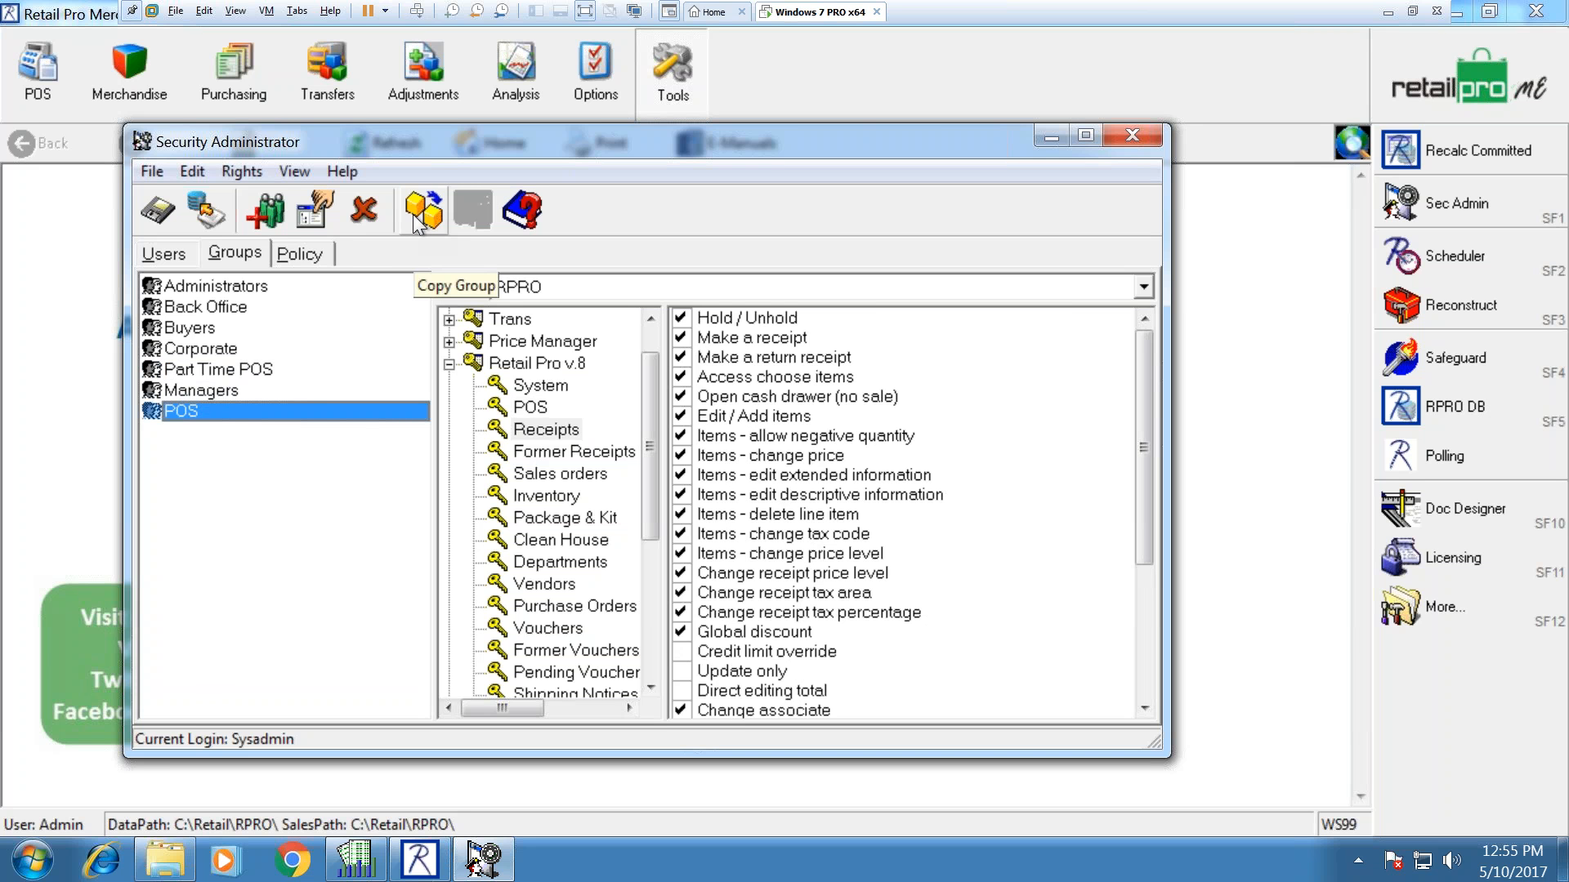
click(213, 371)
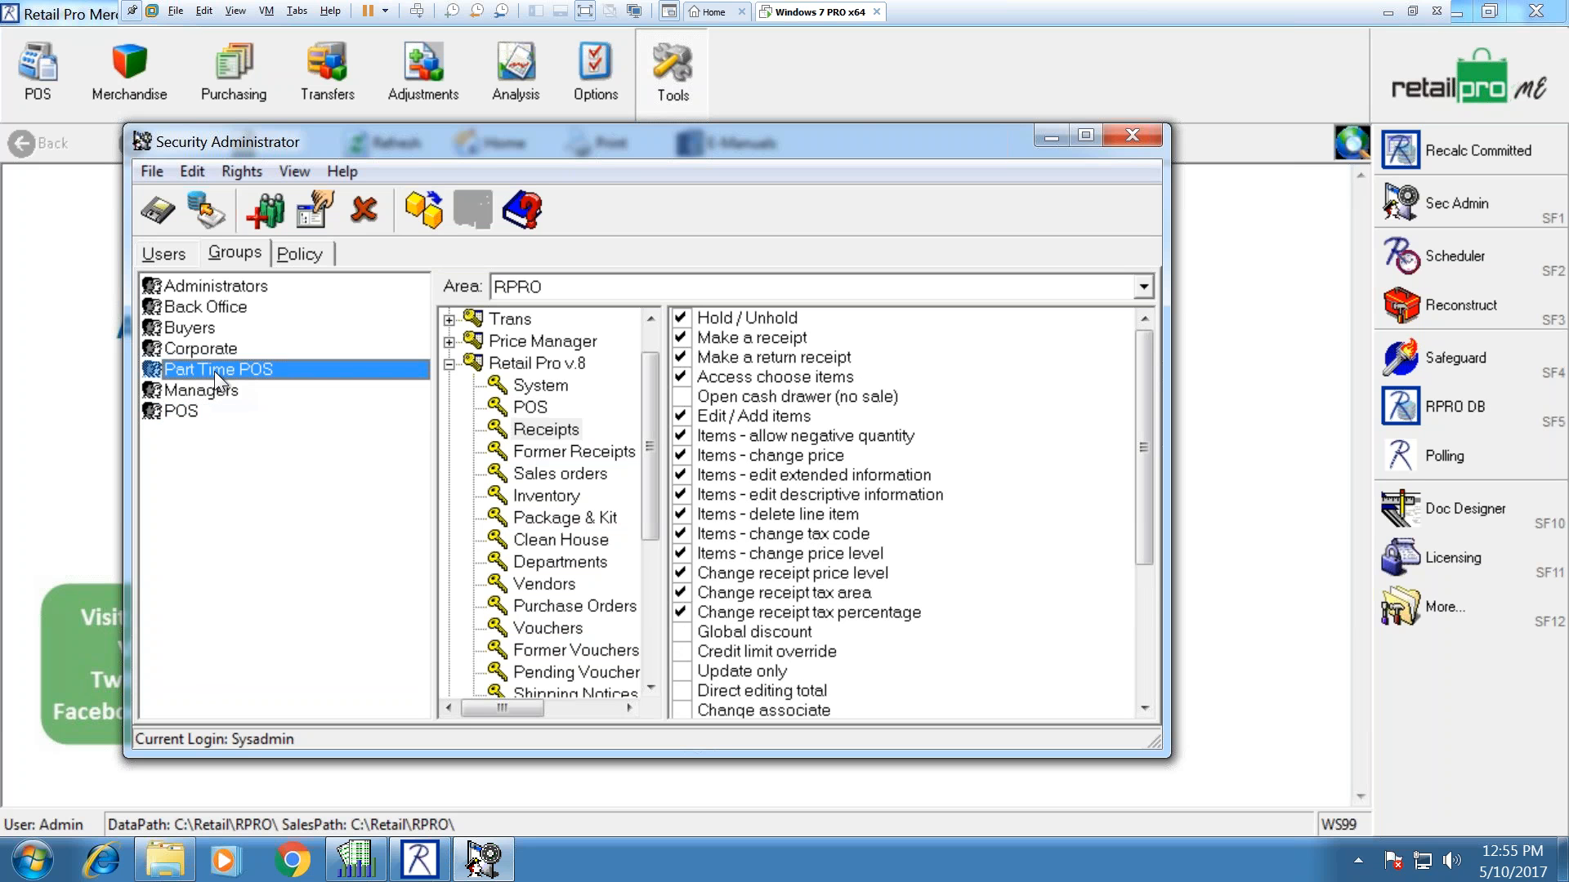
mouse_move(1139, 368)
mouse_down()
mouse_move(1142, 404)
mouse_move(1154, 351)
mouse_up()
click(187, 412)
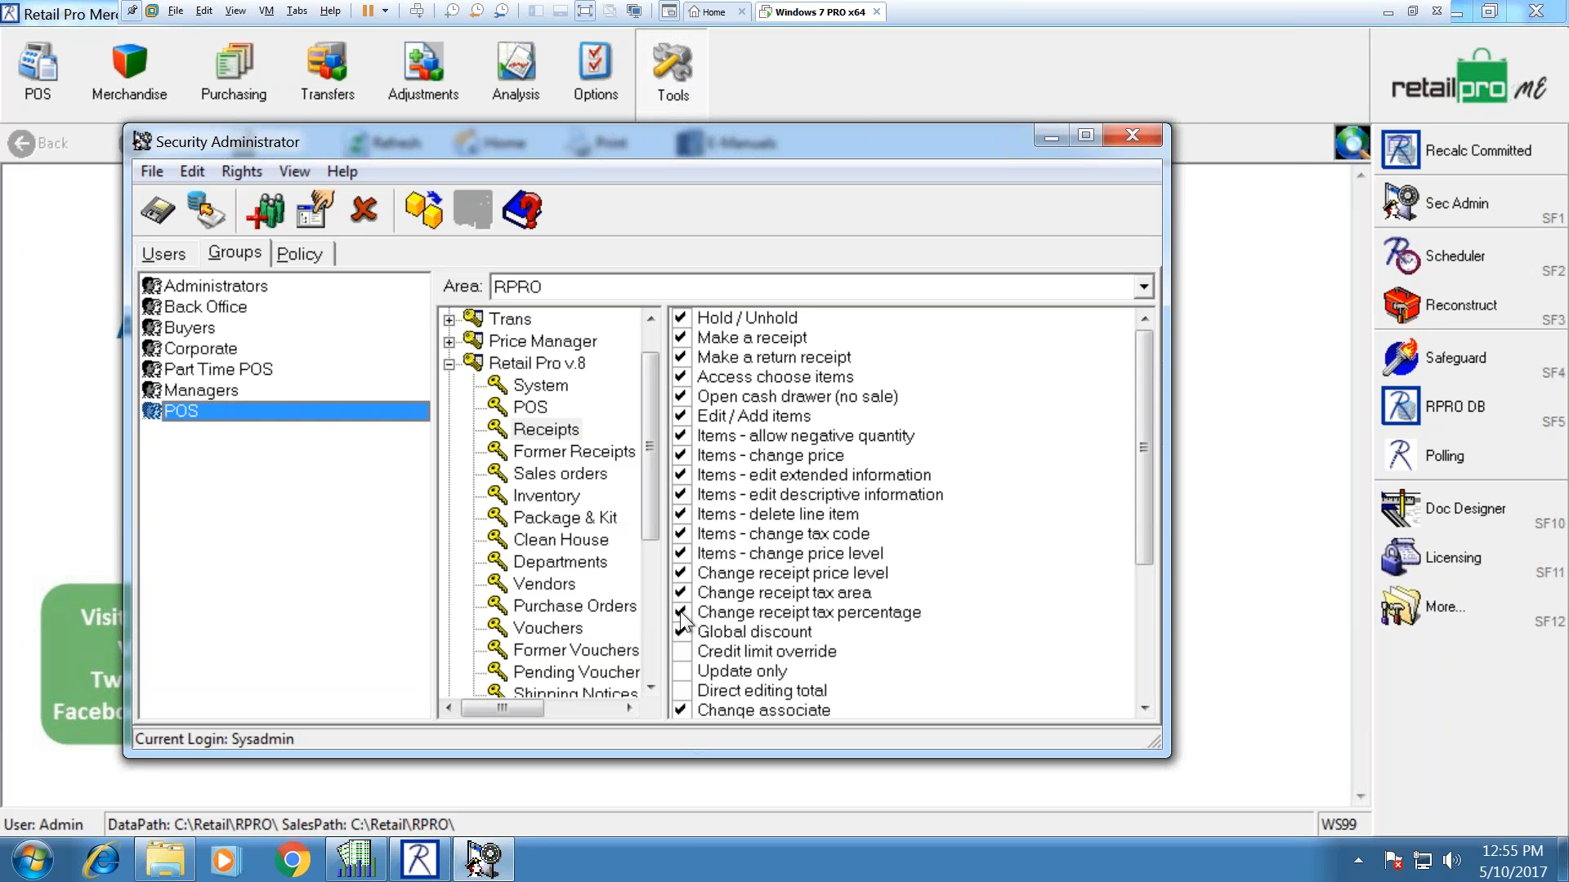
click(211, 369)
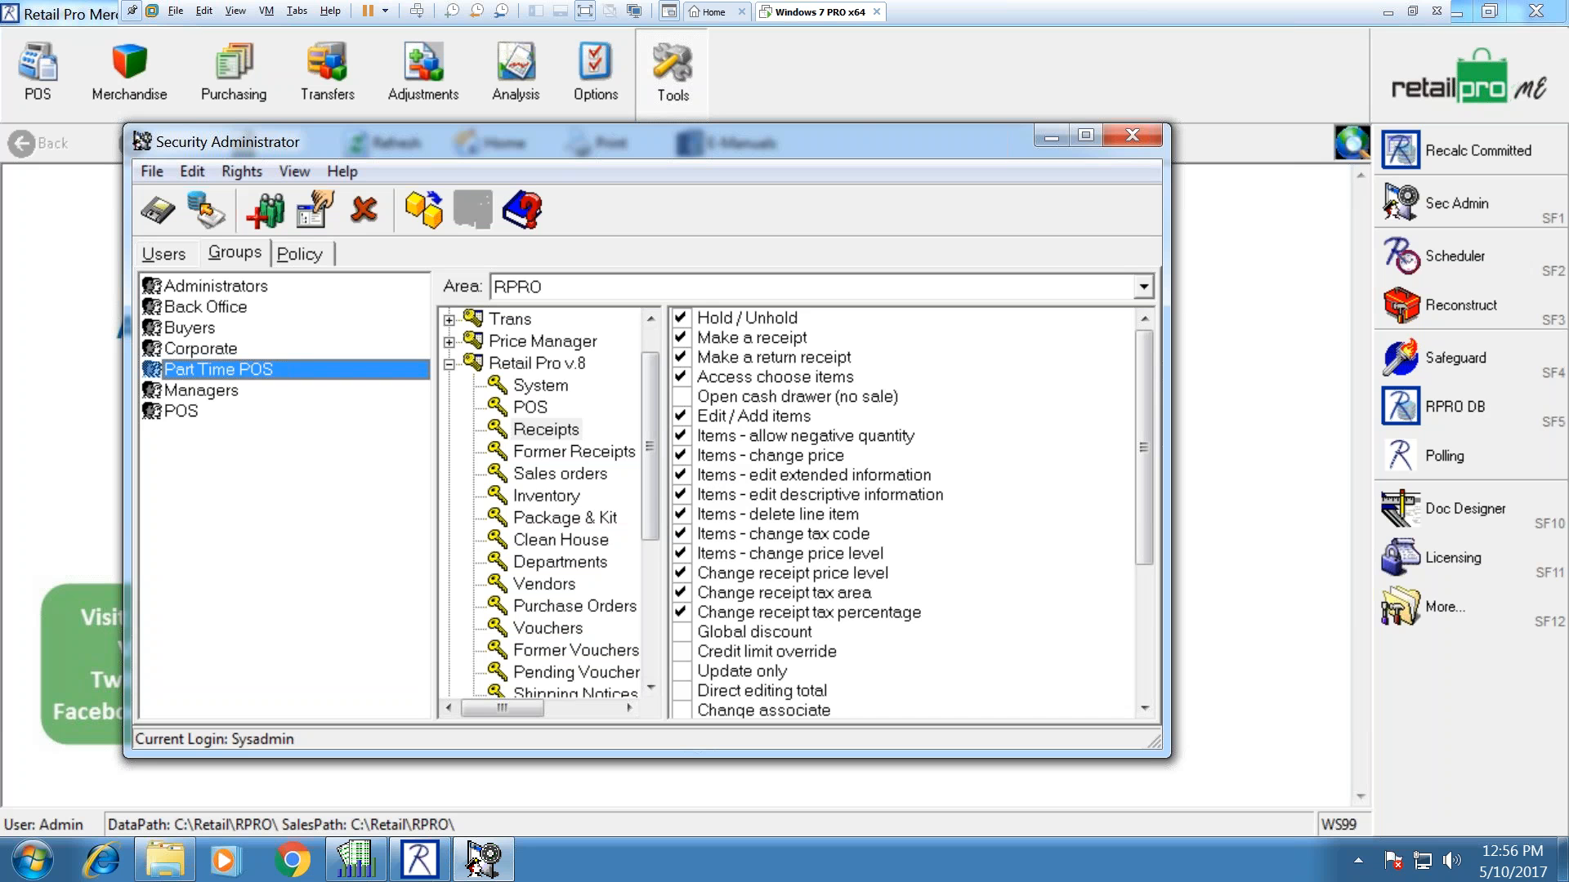
scroll(649, 428, down, 1)
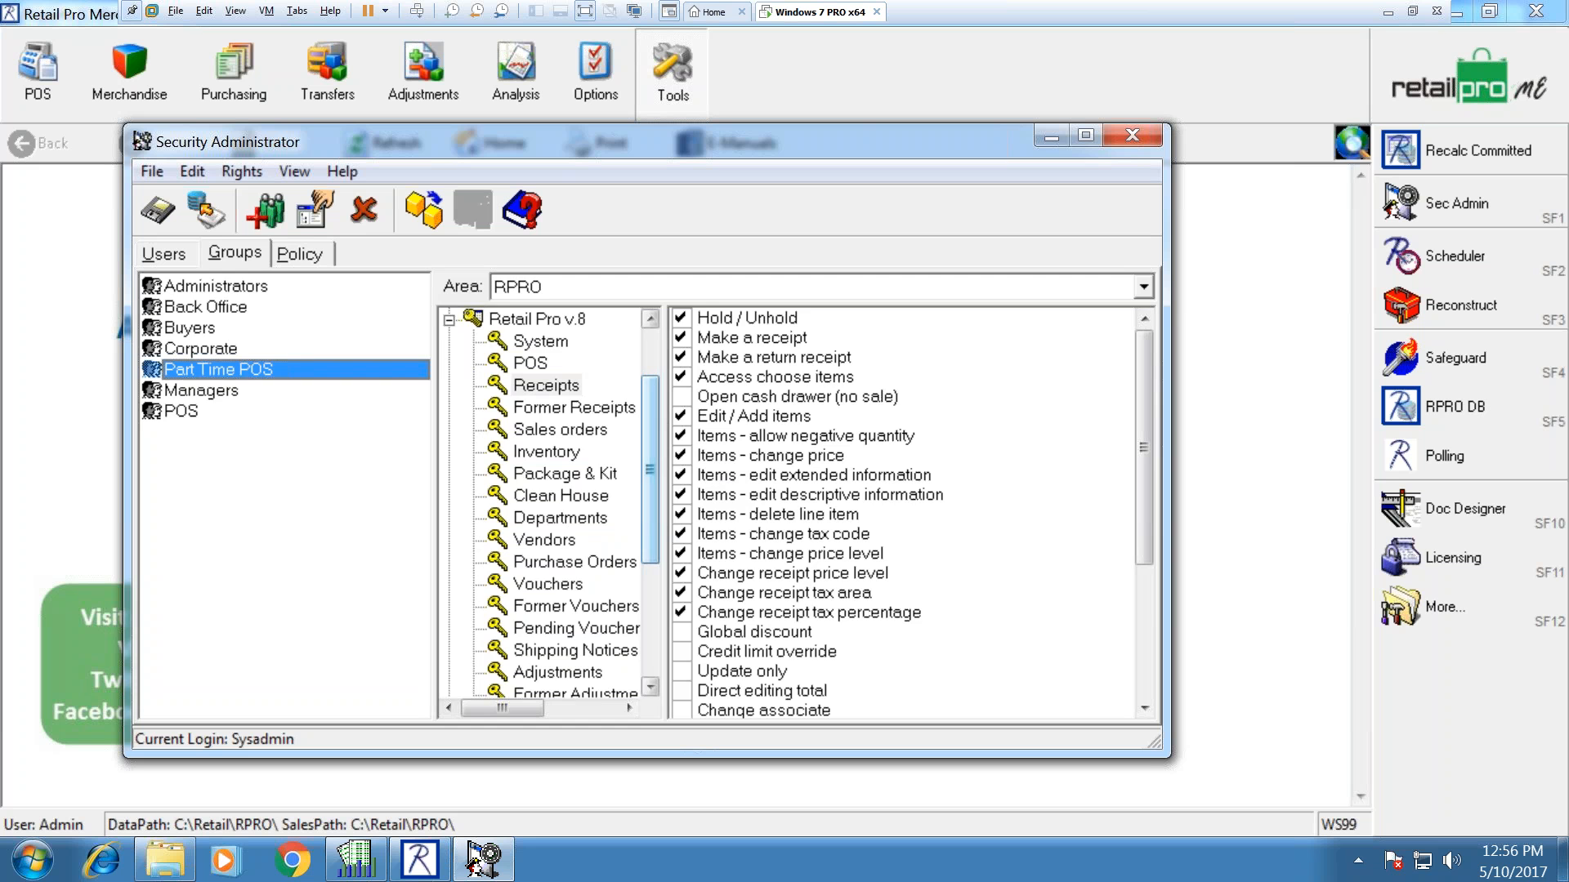
click(166, 254)
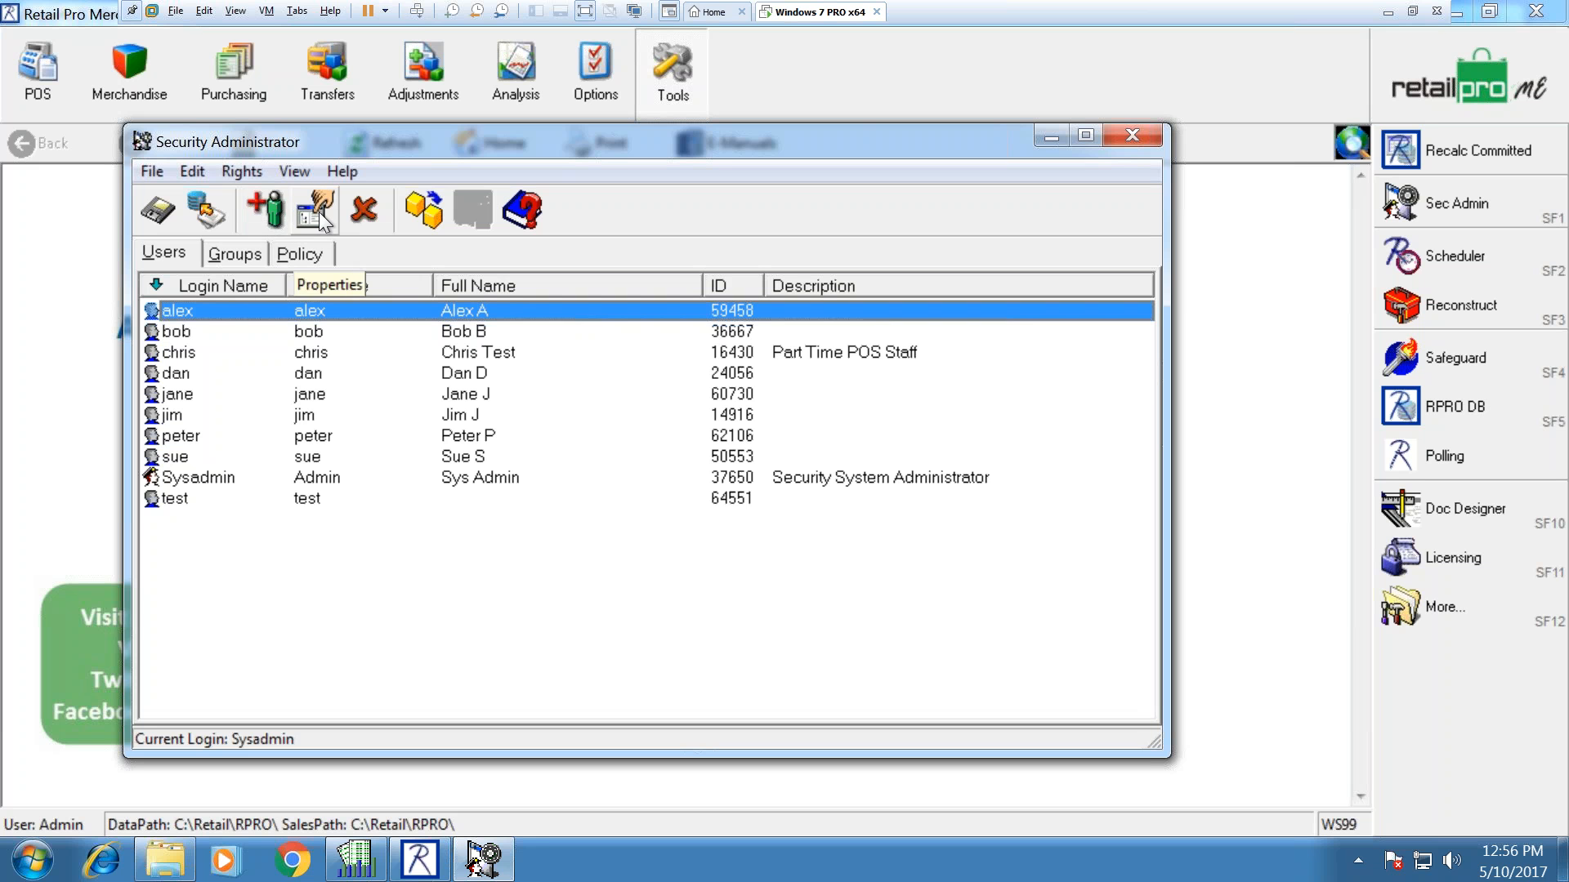
Step: Open the POS-group user's properties and review the nickname, full name and description
click(247, 372)
click(320, 214)
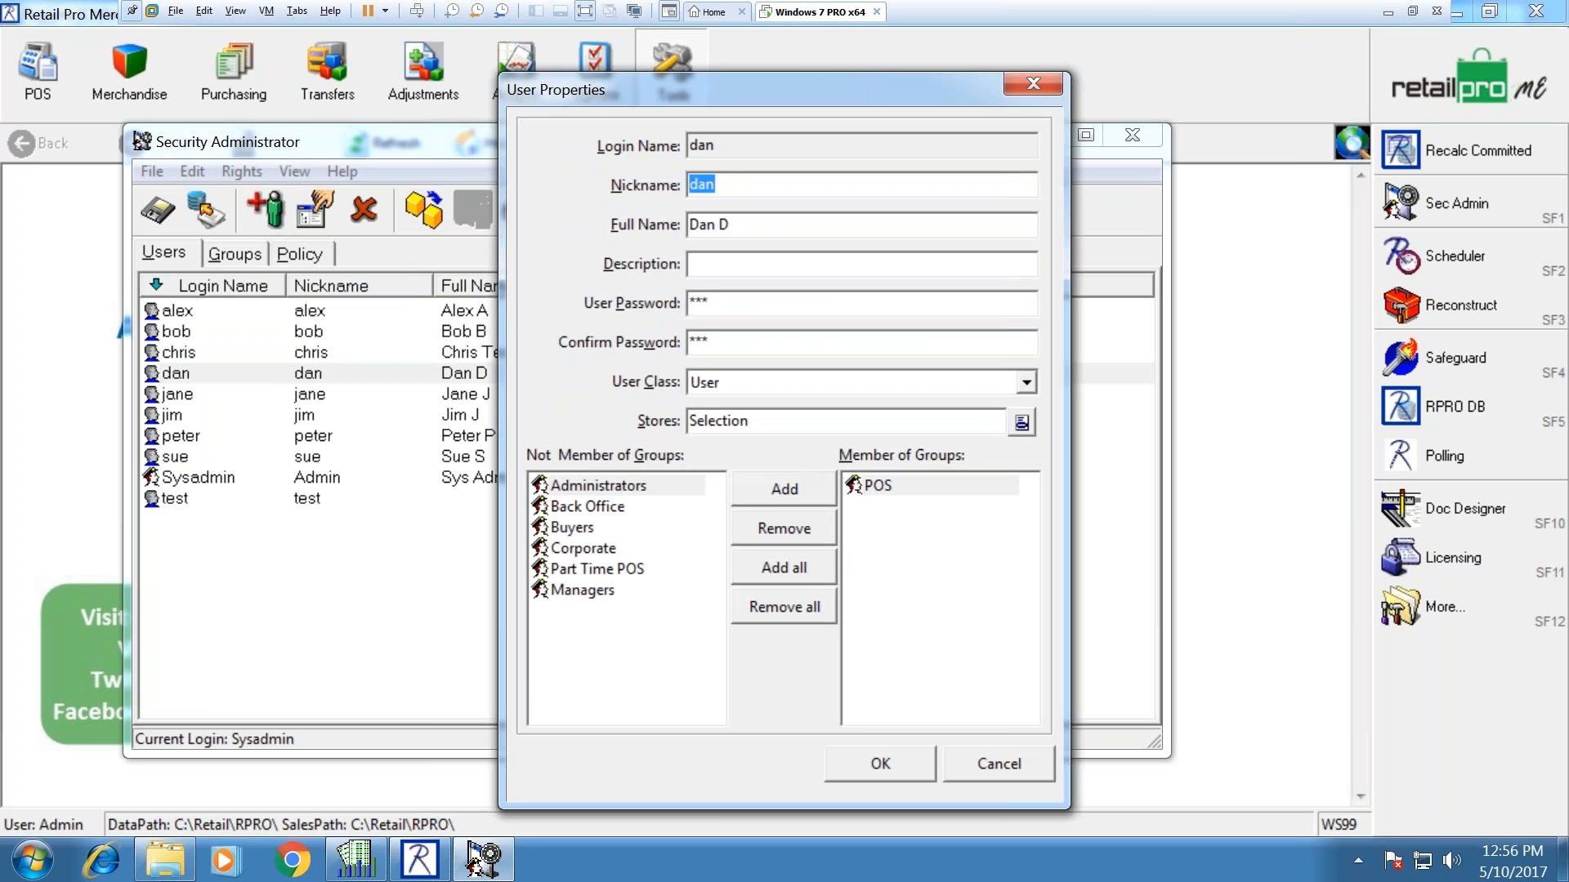
click(728, 185)
drag(732, 229, 678, 233)
click(709, 275)
Step: Keep the user class as User and stores unchanged, cancel, and start a new Add User form
click(1027, 383)
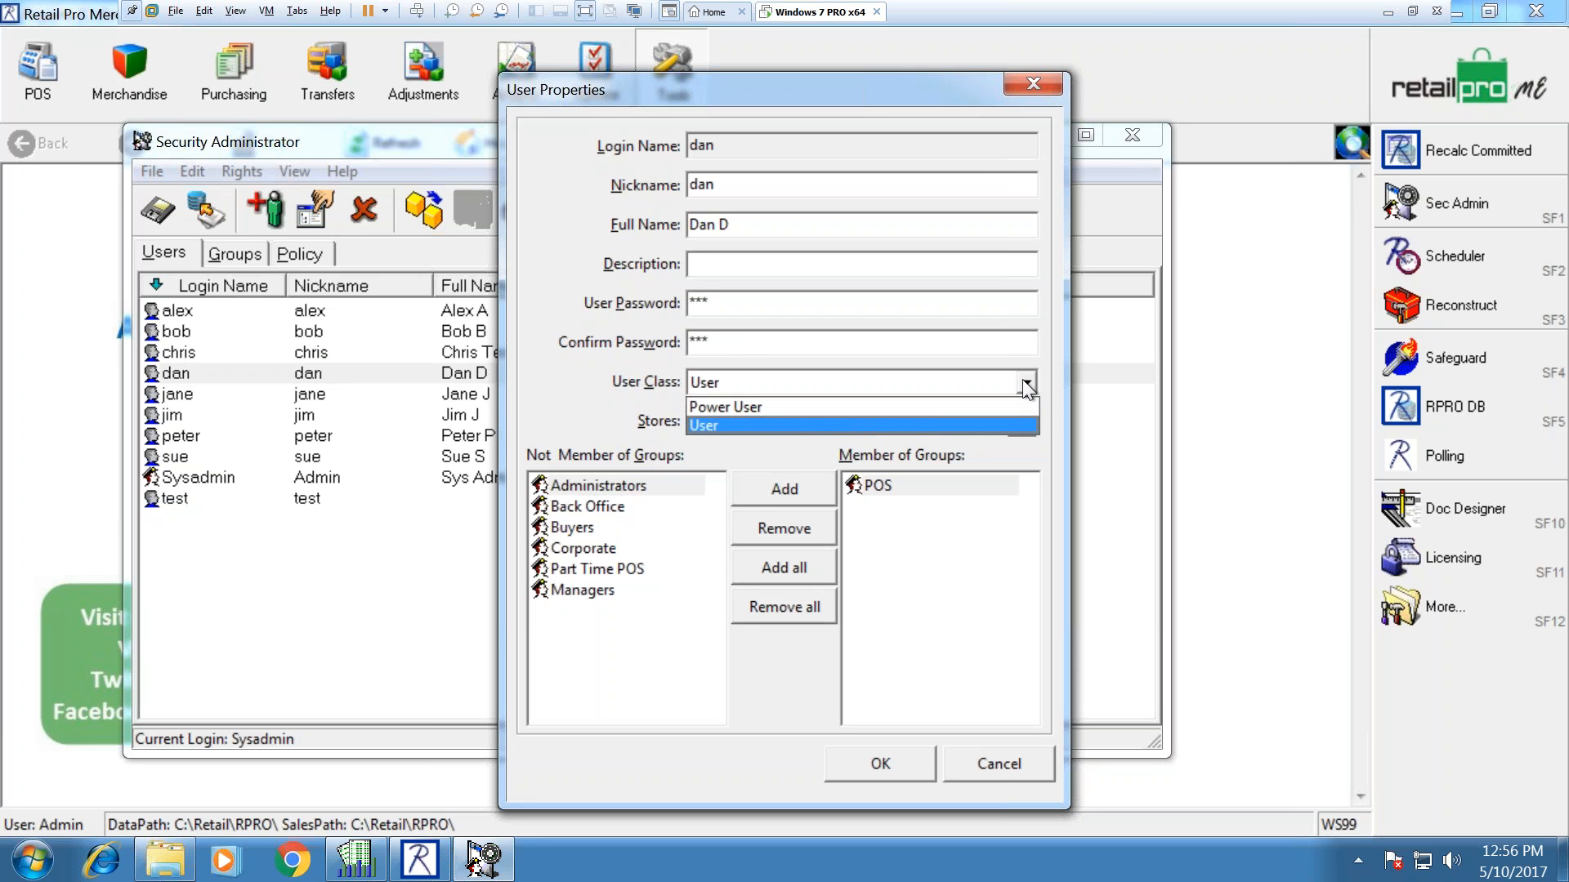
click(1026, 382)
click(1024, 381)
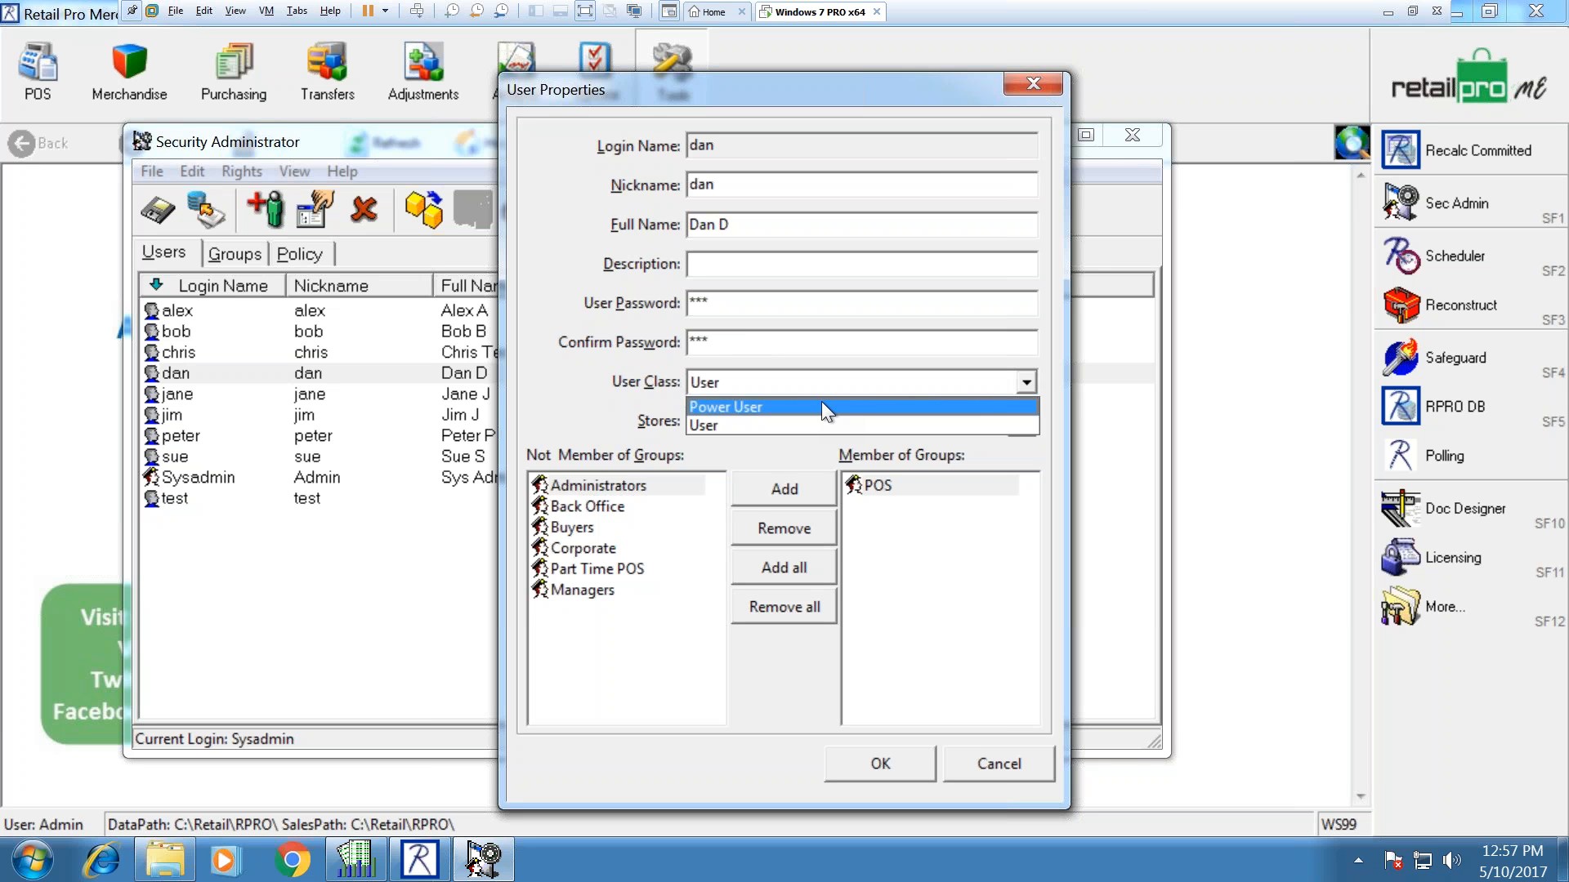
click(791, 424)
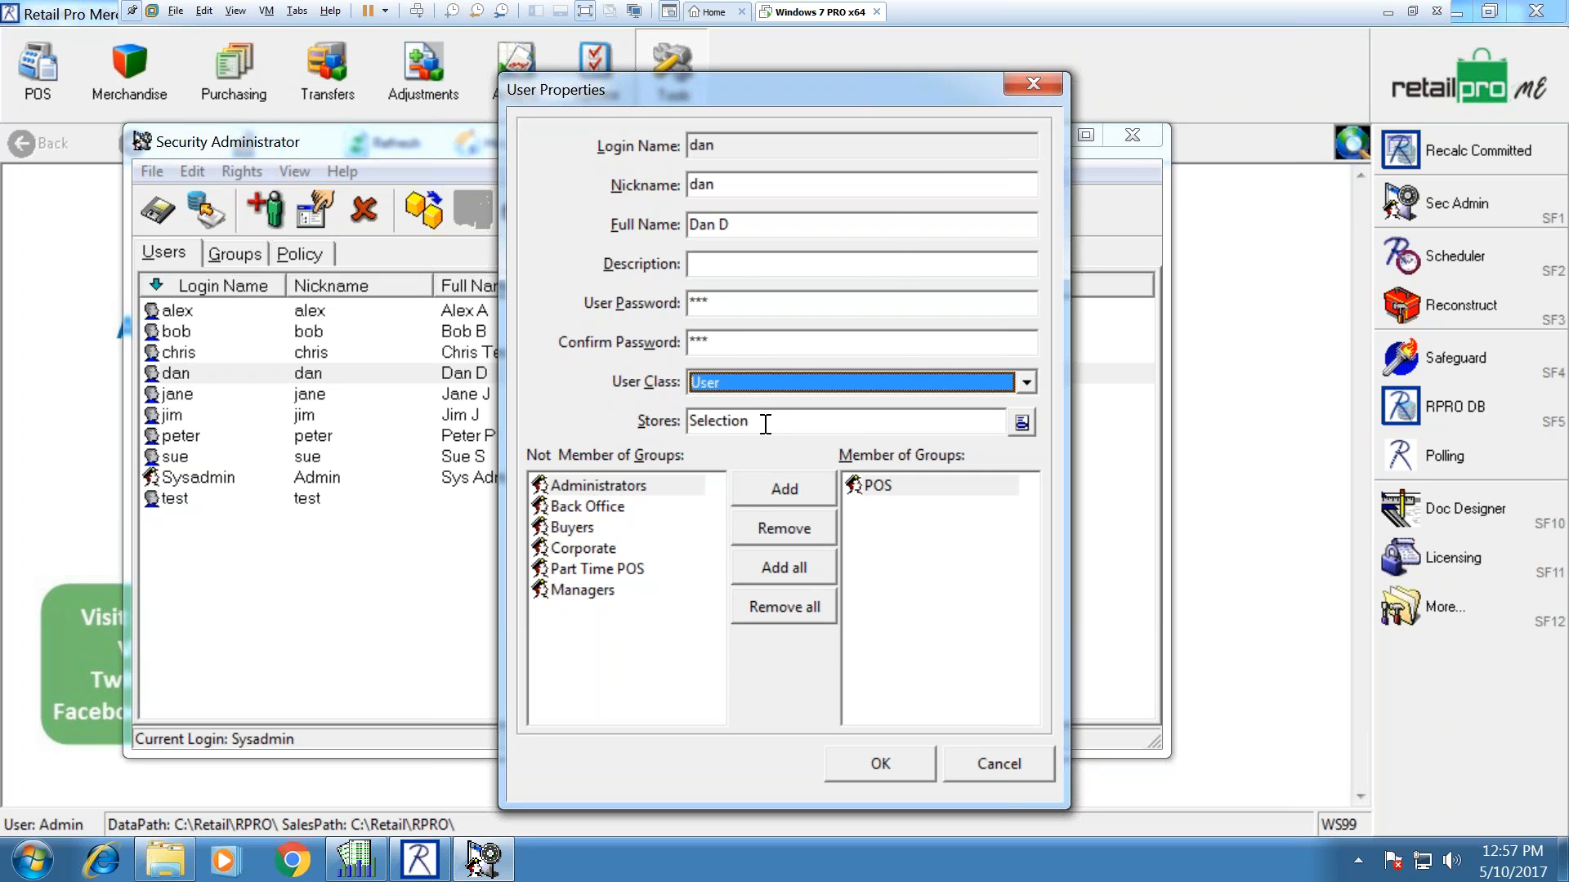
click(1022, 422)
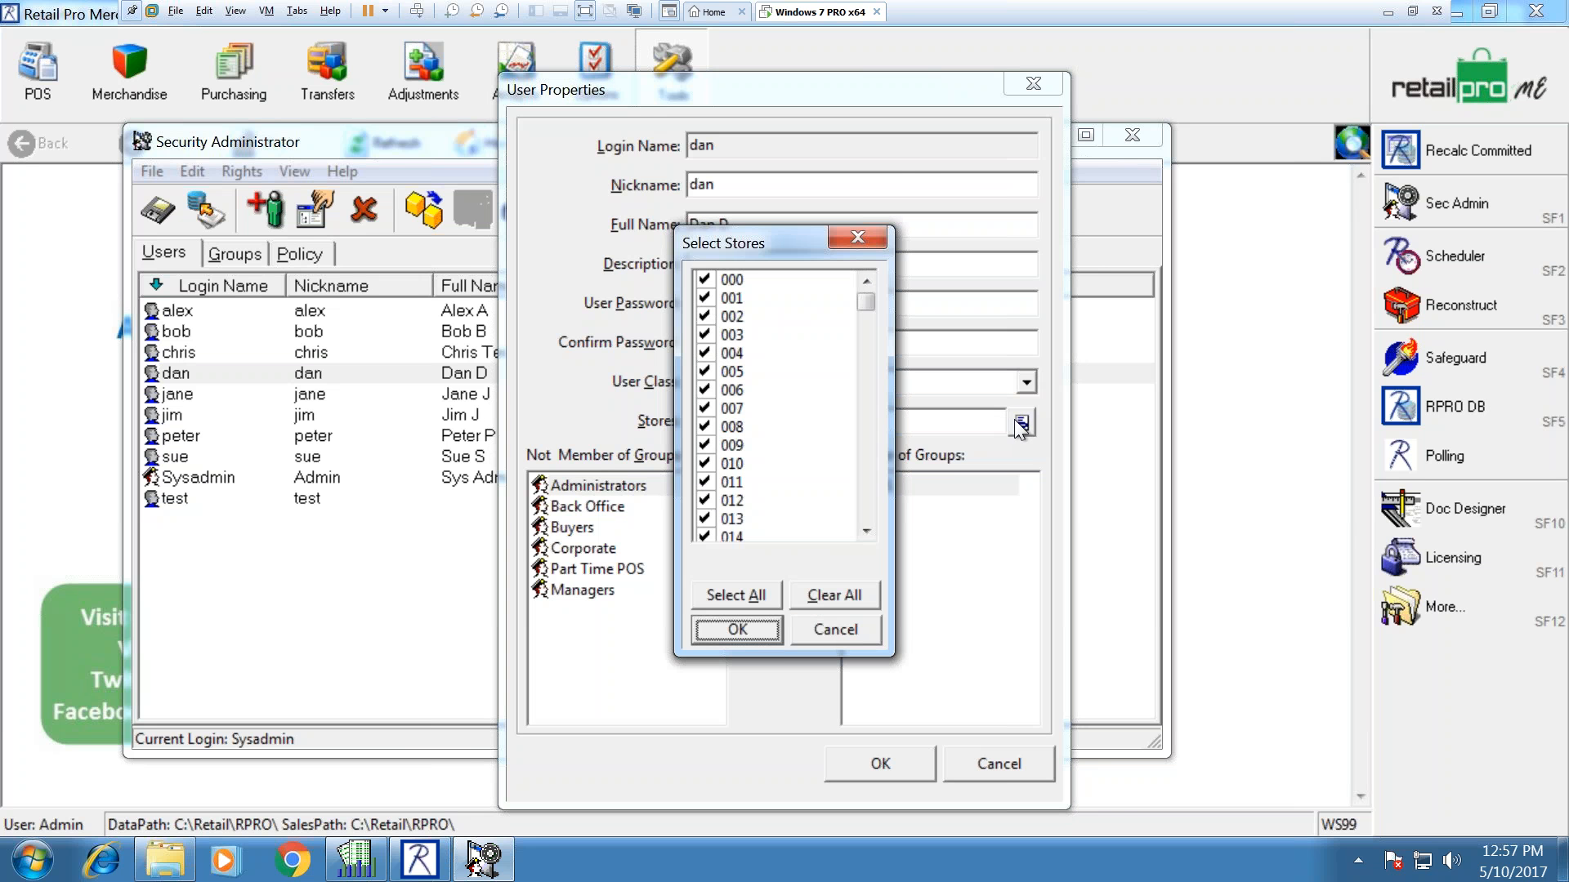
click(817, 629)
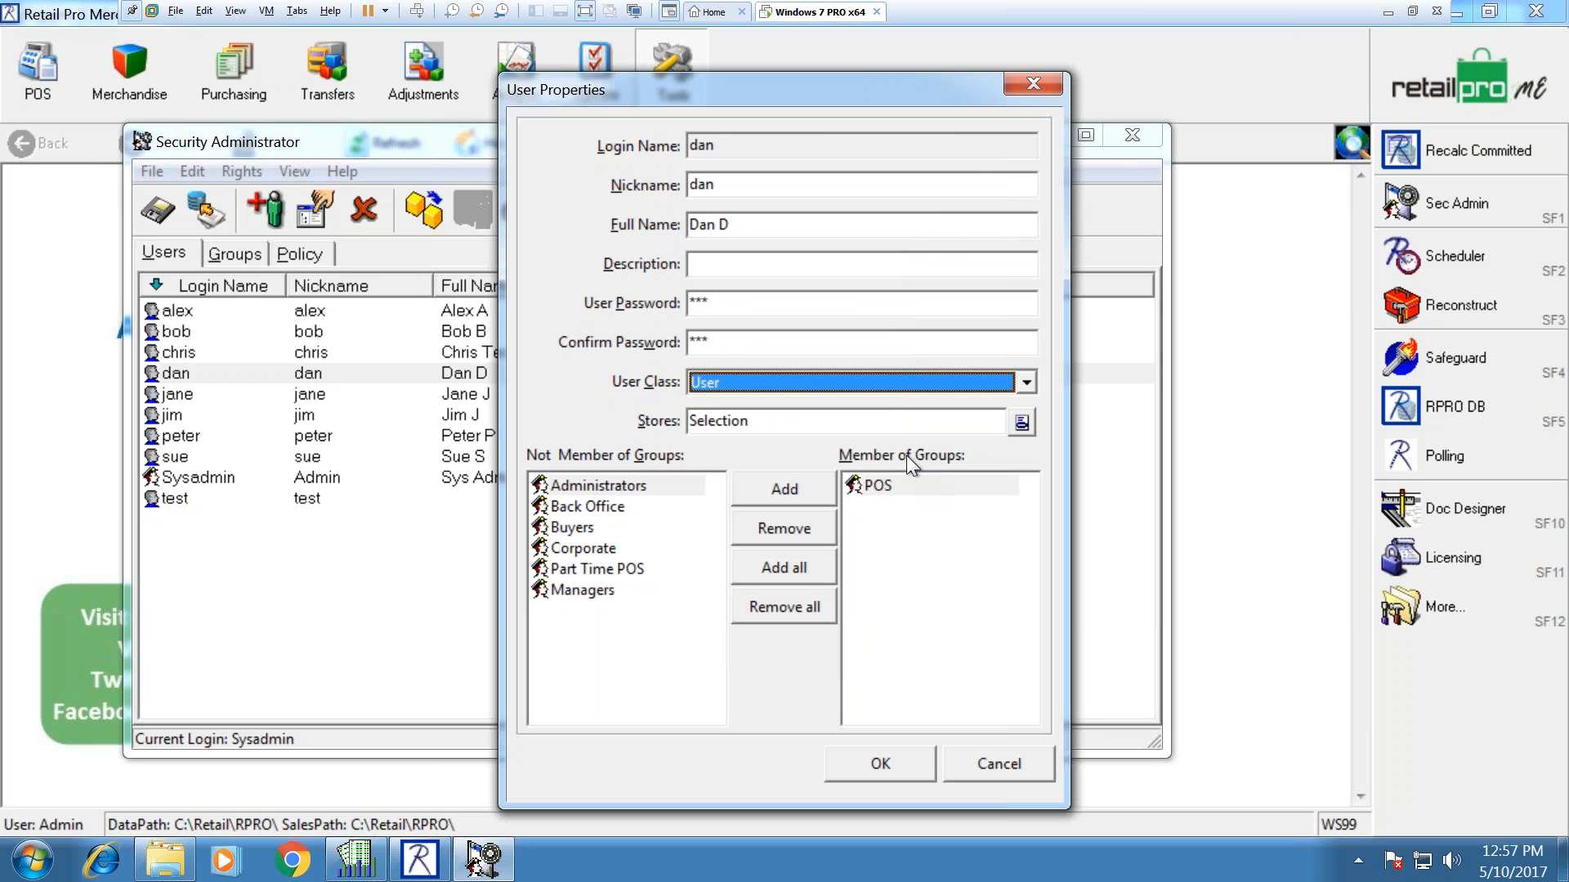
click(878, 490)
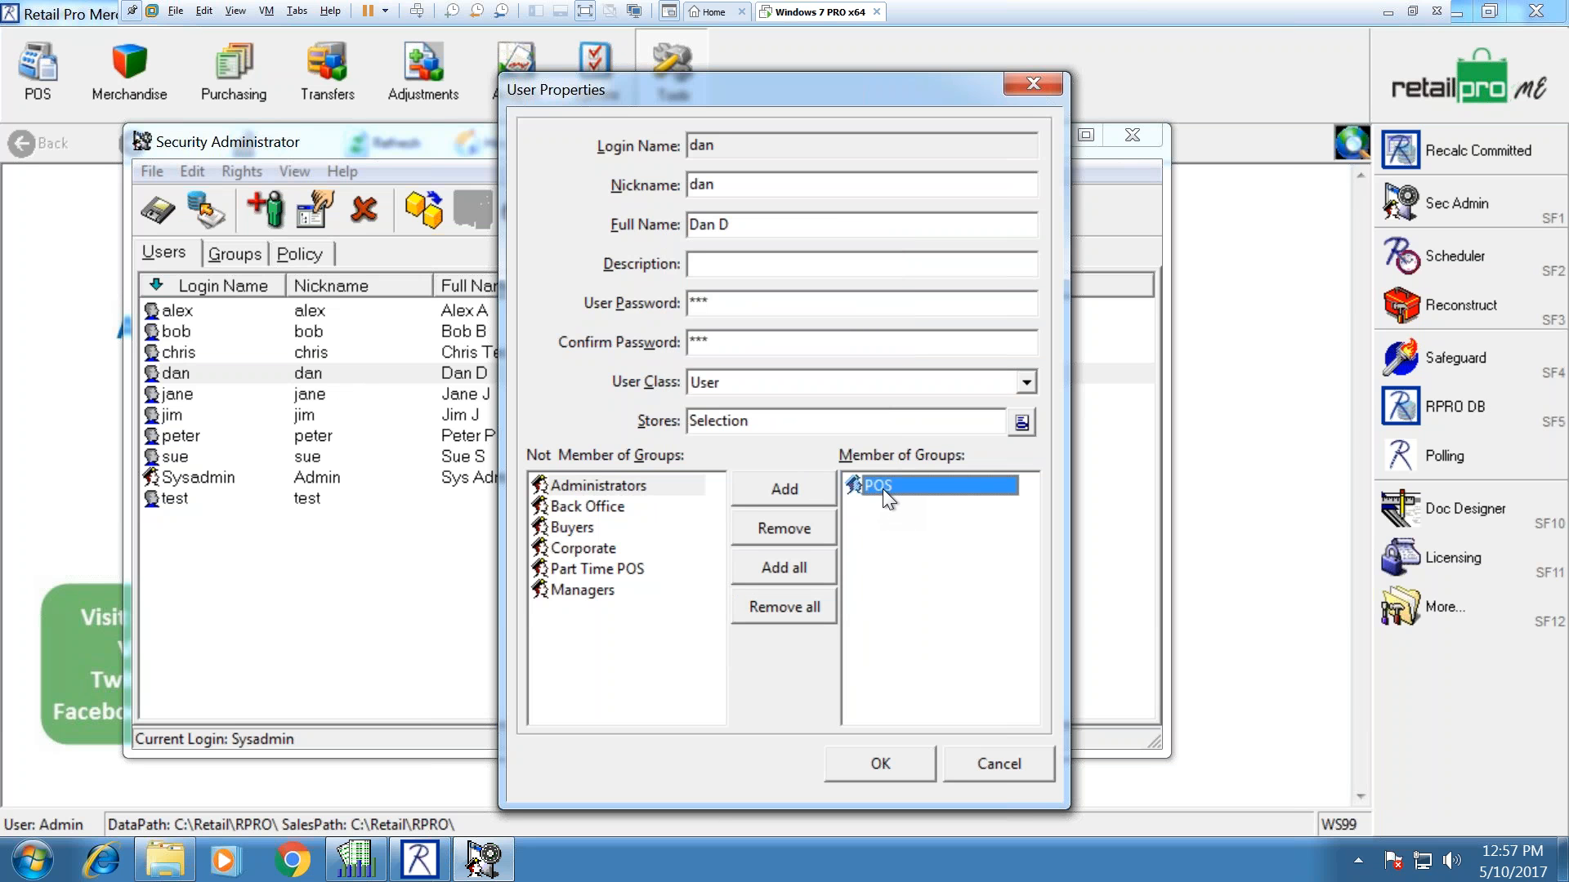
click(973, 768)
click(271, 209)
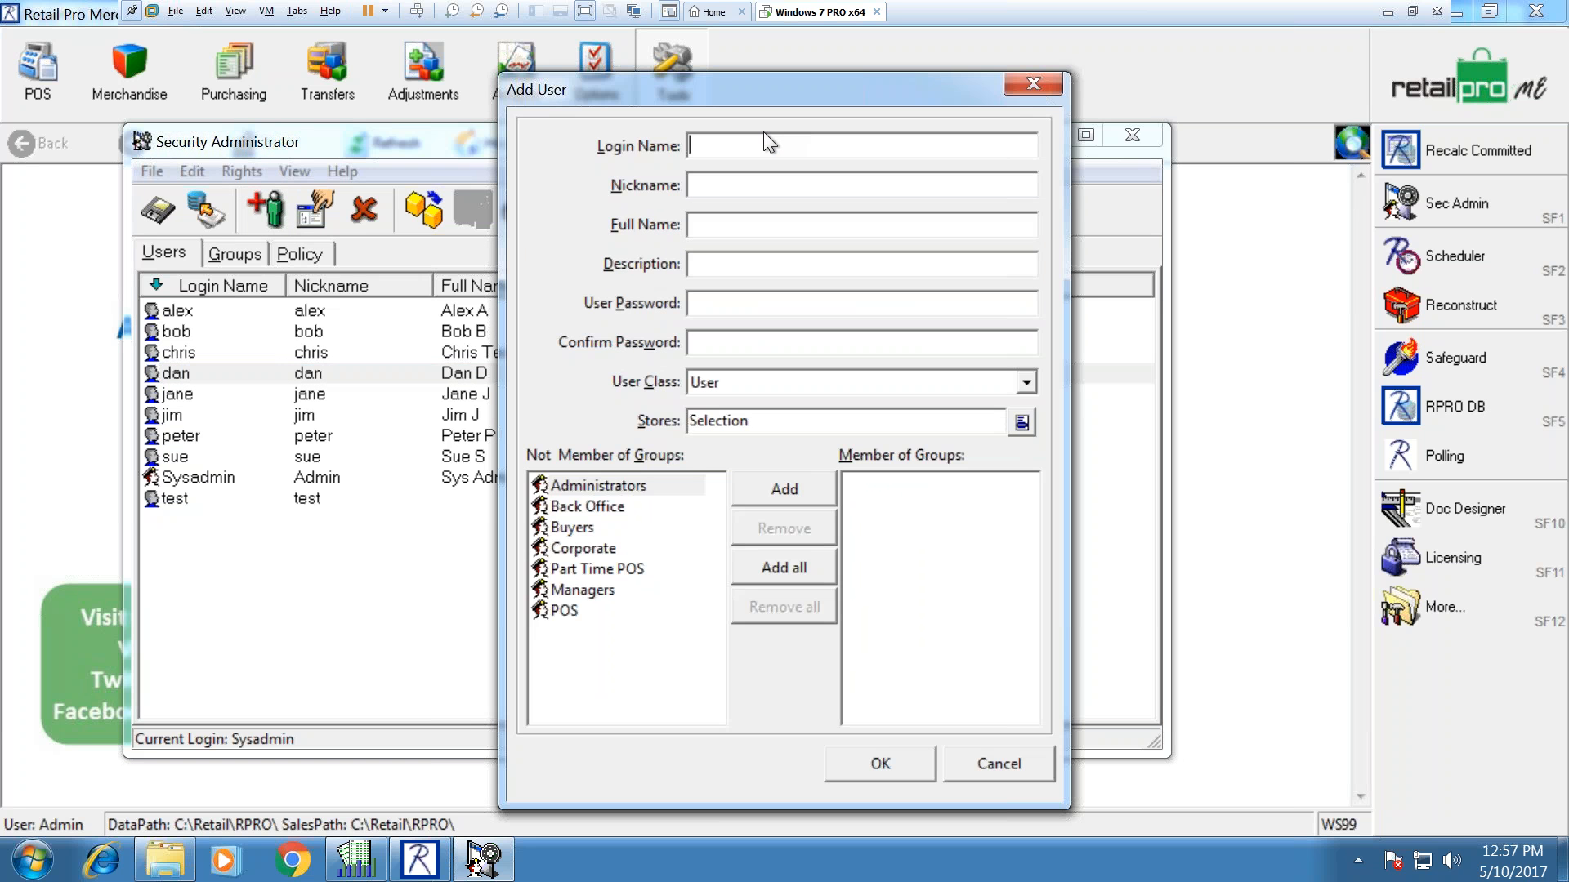
Step: Enter the new user's login name, full name, description 'Assistance Manager' and matching passwords
text(Charlie)
key(Tab)
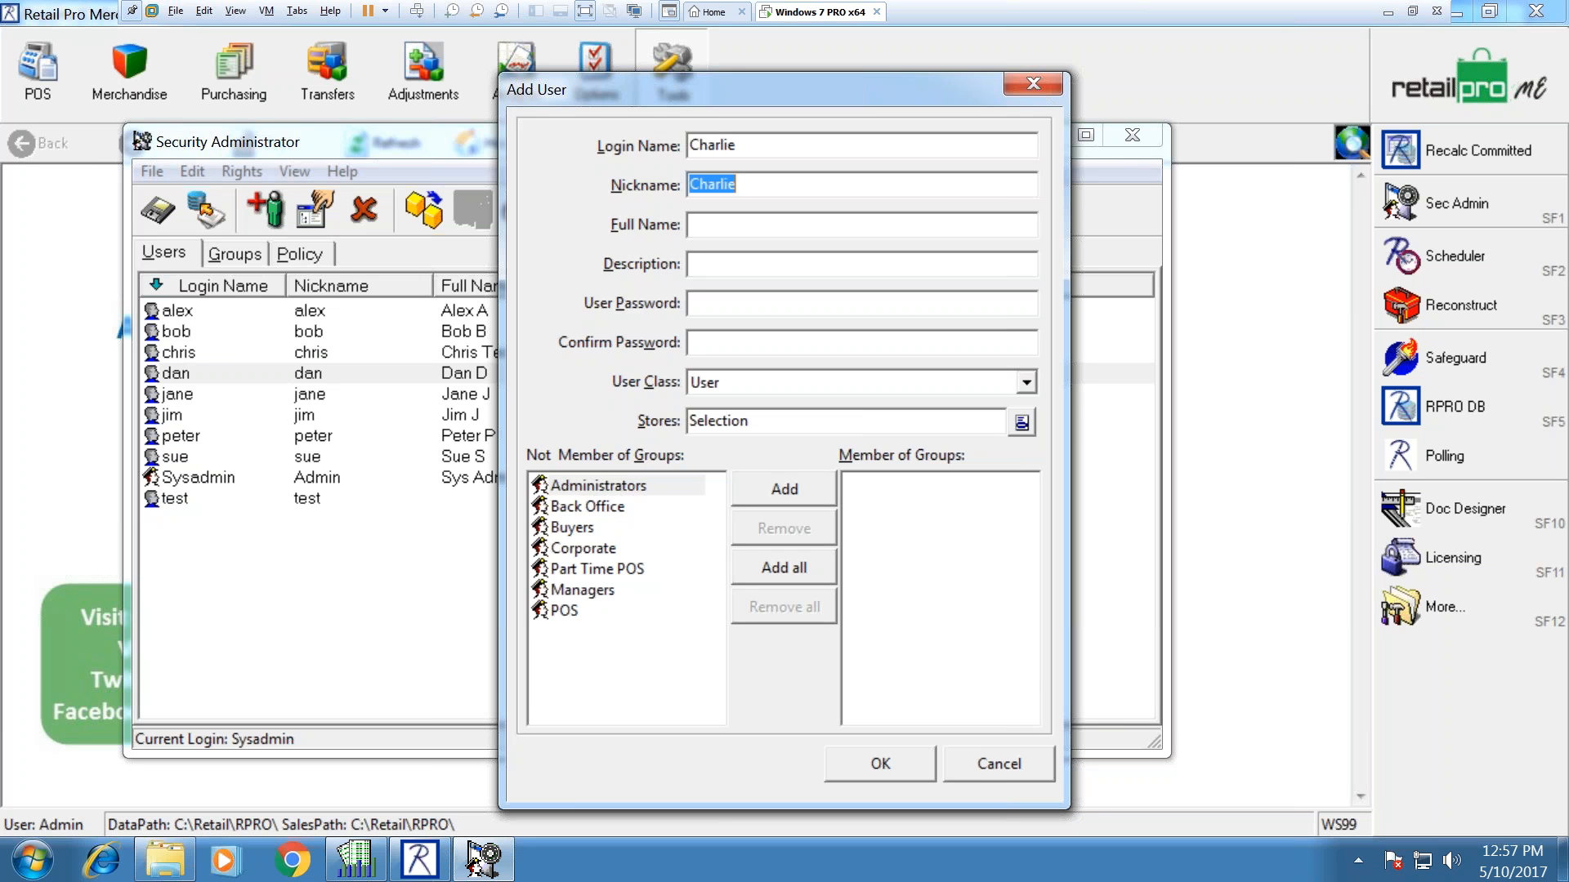
key(Tab)
key(Tab)
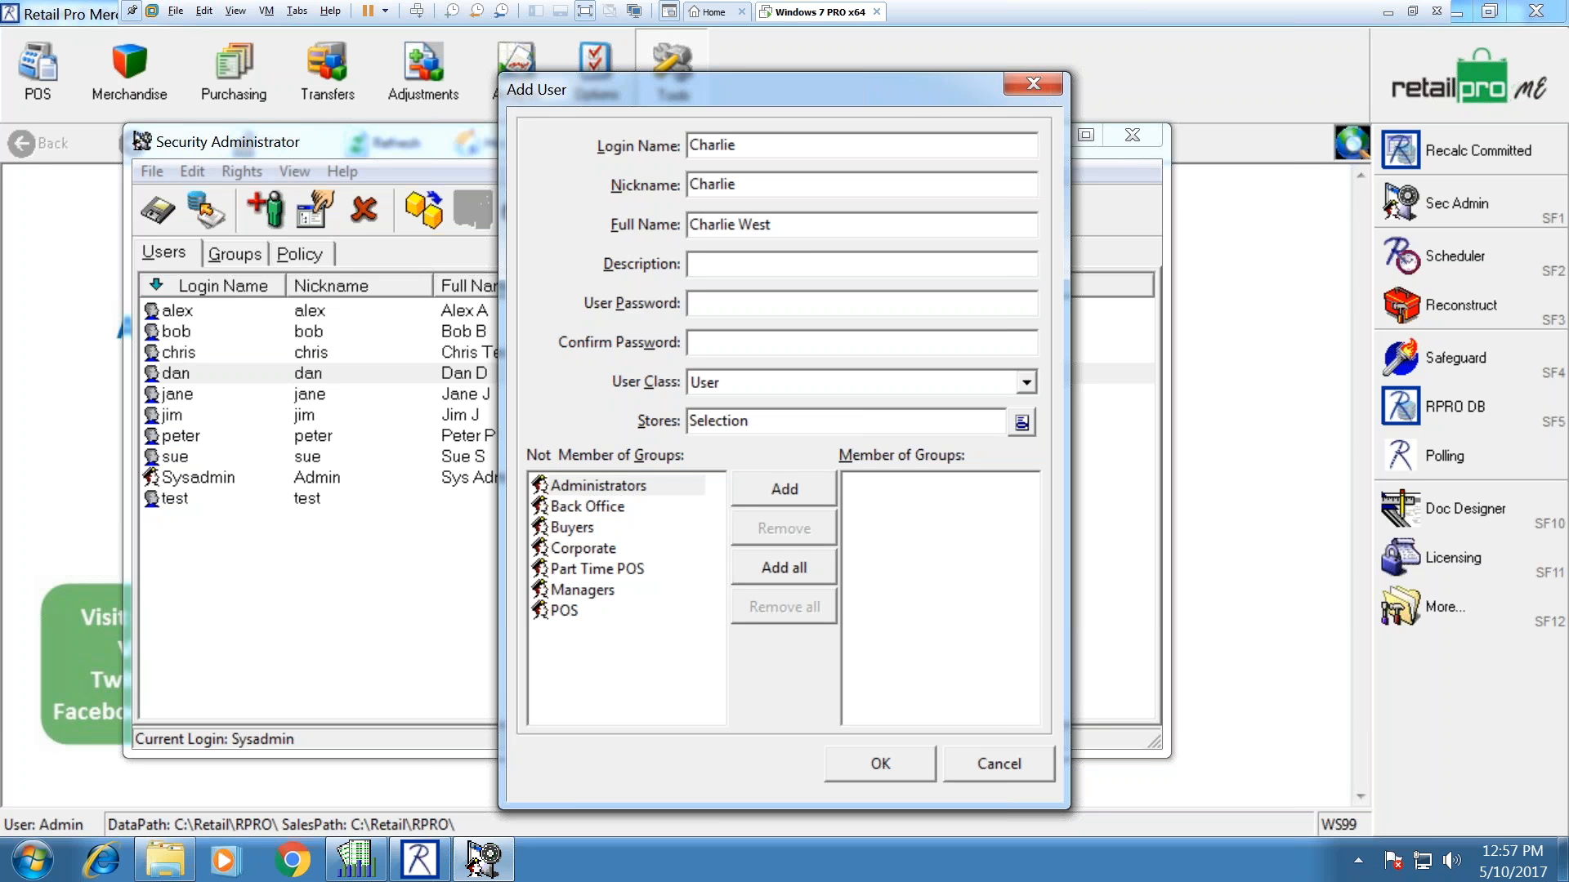
text(Assistance Manager)
key(Tab)
text(****)
key(Tab)
text(****)
key(Tab)
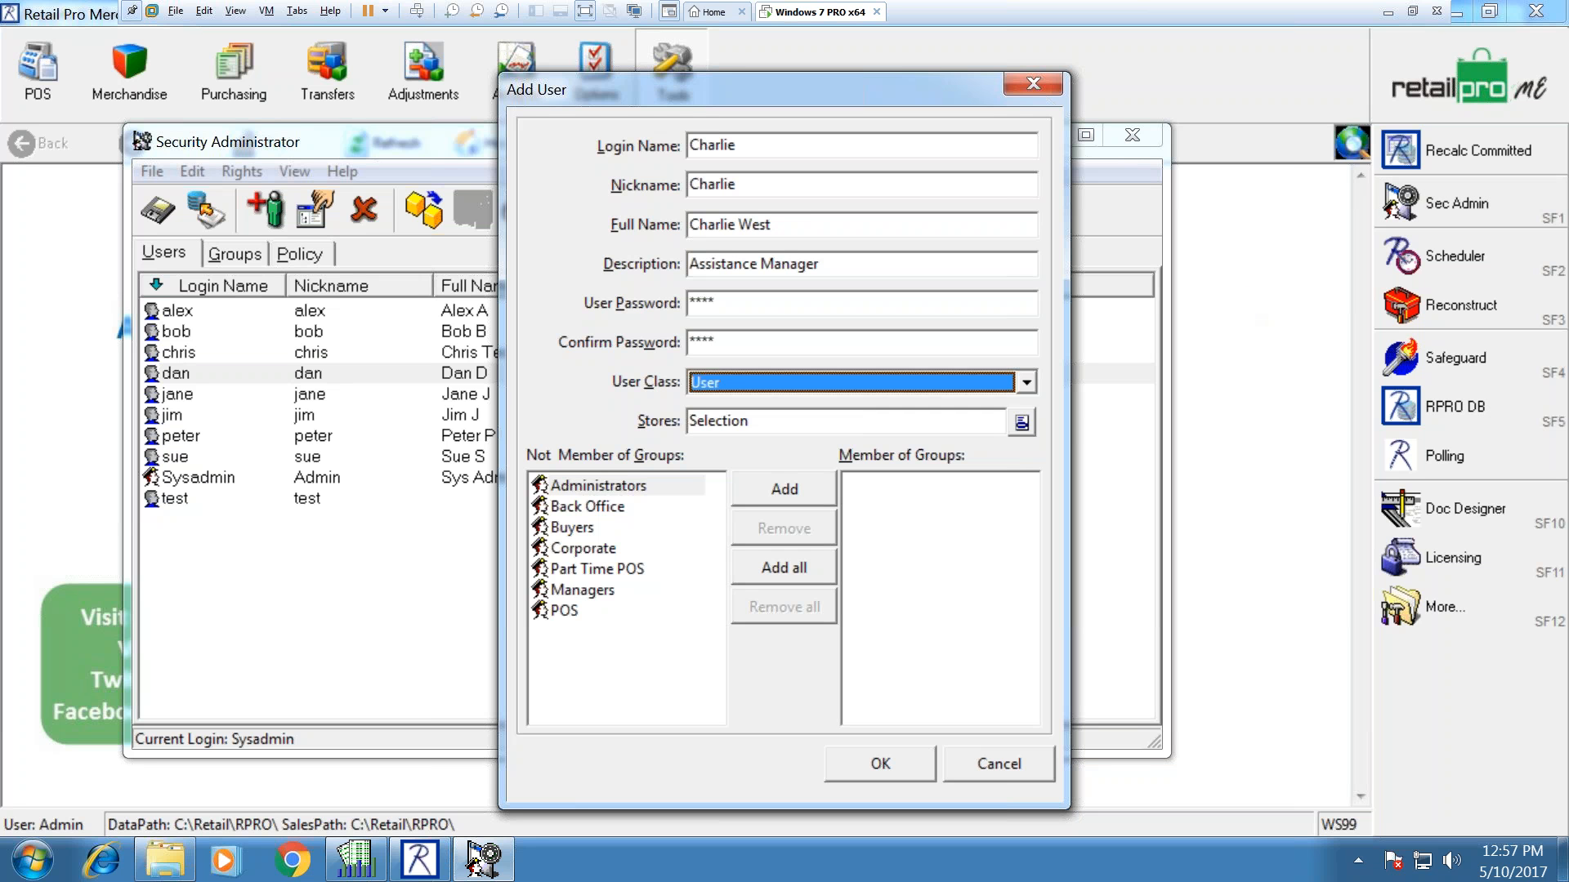
Step: Set the user class to User, keep all stores, select the Managers group, and save the user
click(1024, 383)
click(859, 405)
click(850, 382)
click(795, 421)
click(1022, 422)
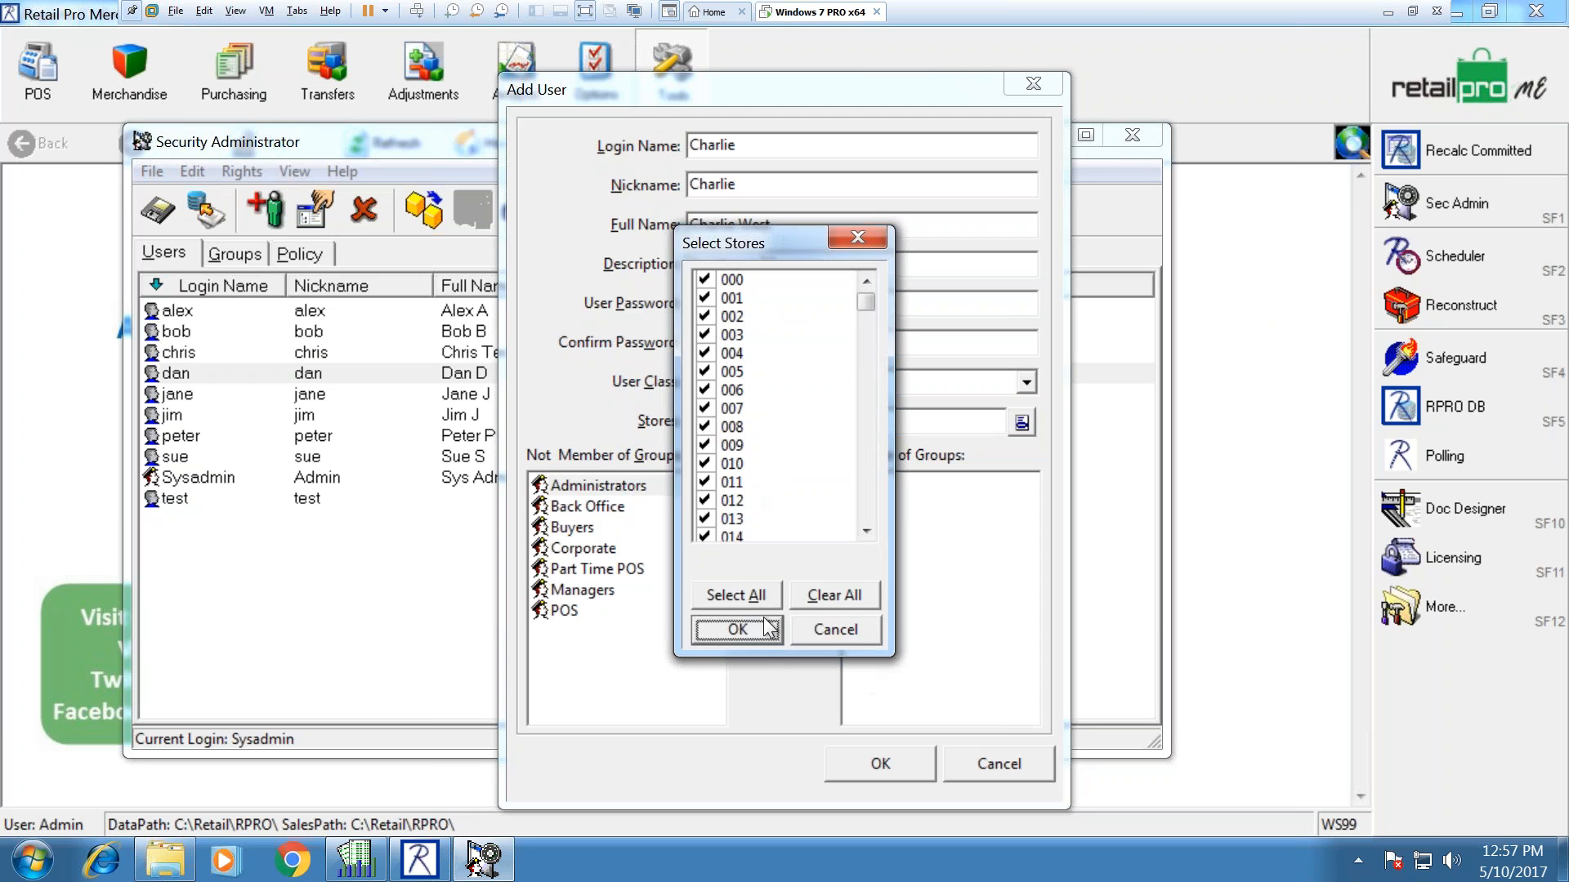
click(810, 627)
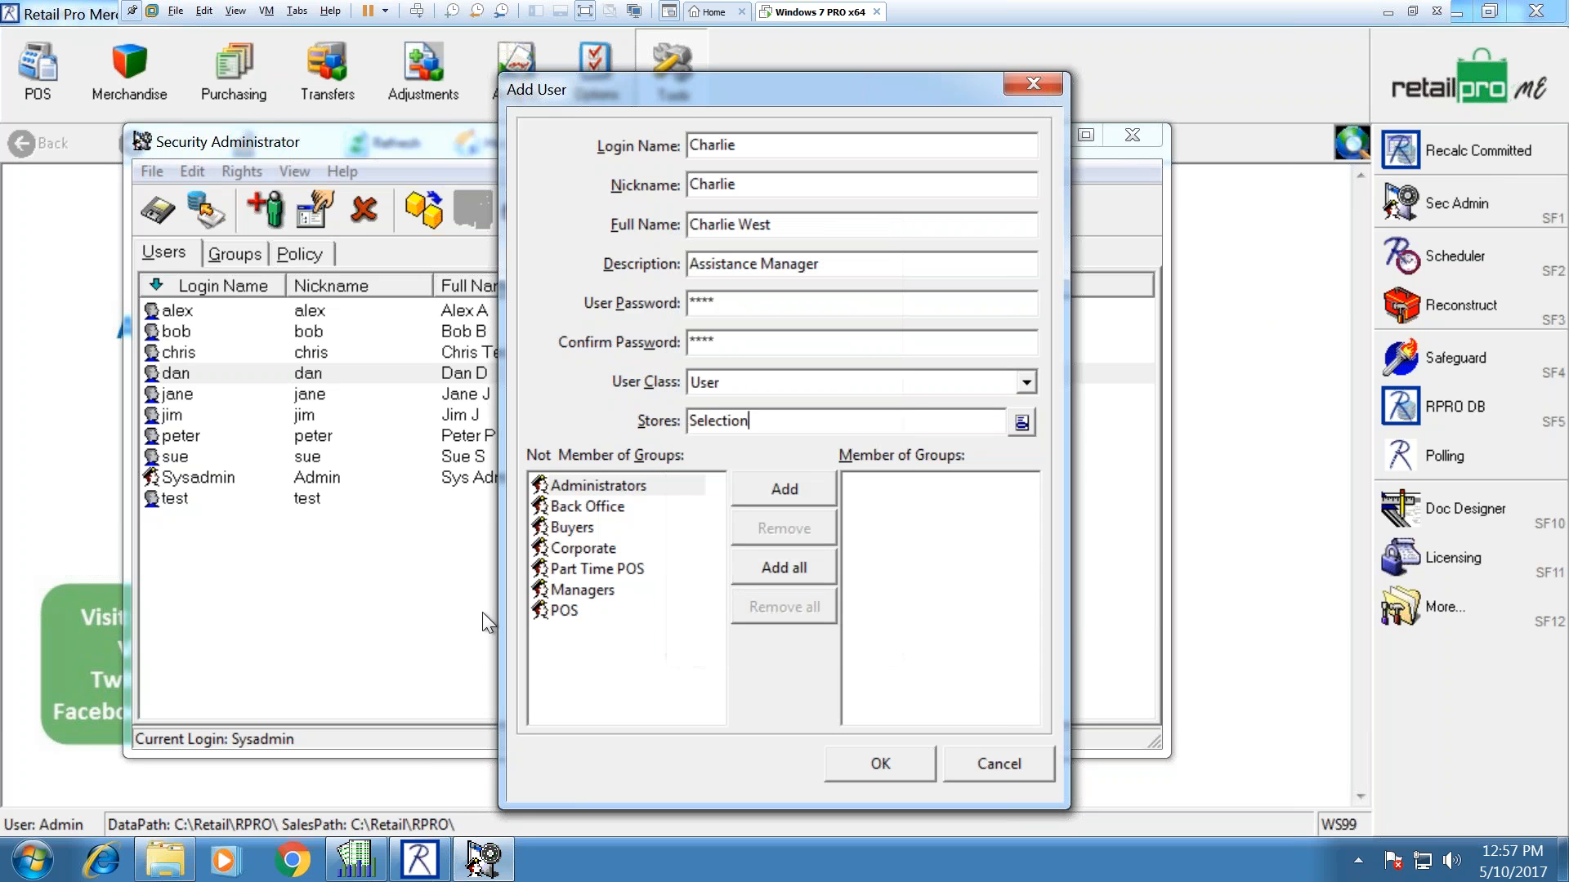
click(592, 589)
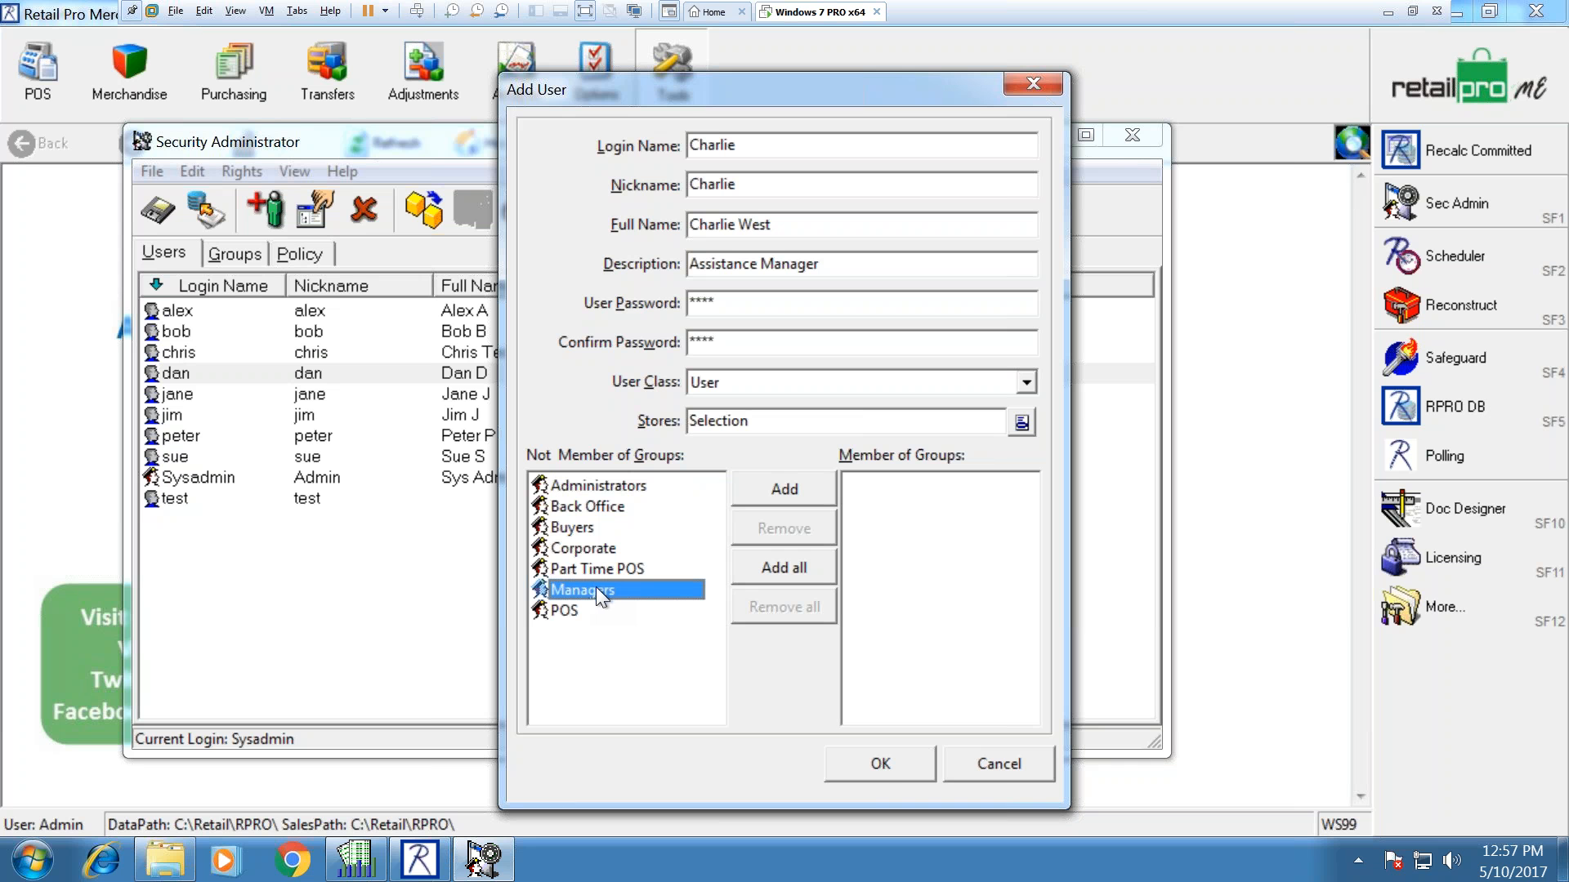
click(879, 767)
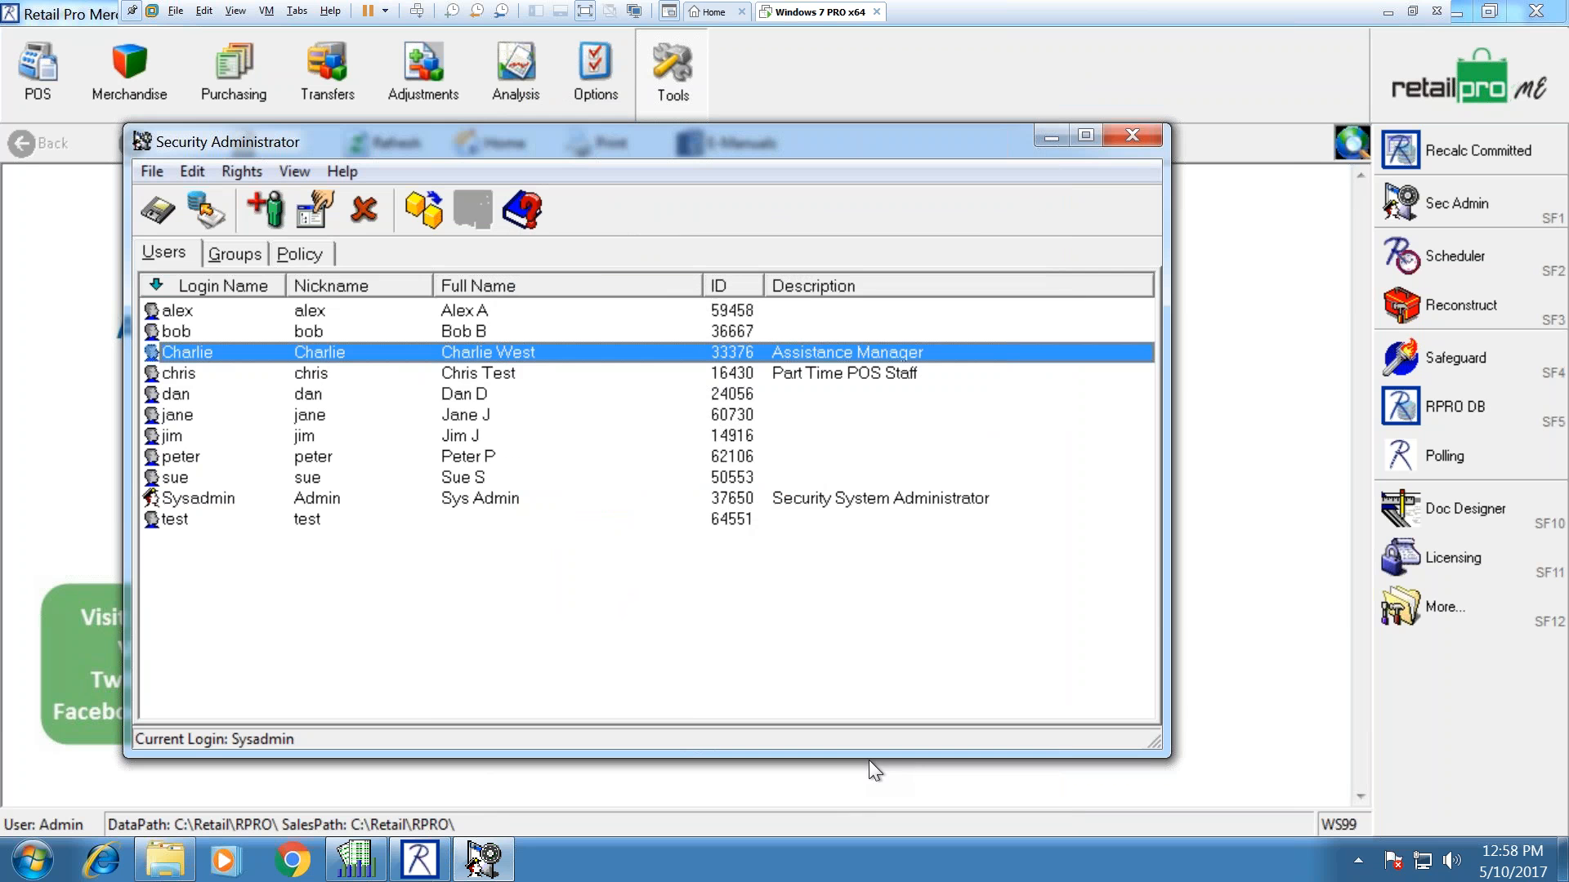
Step: Copy the Managers group as 'Assistant Manager' and add the new user as a member
click(253, 253)
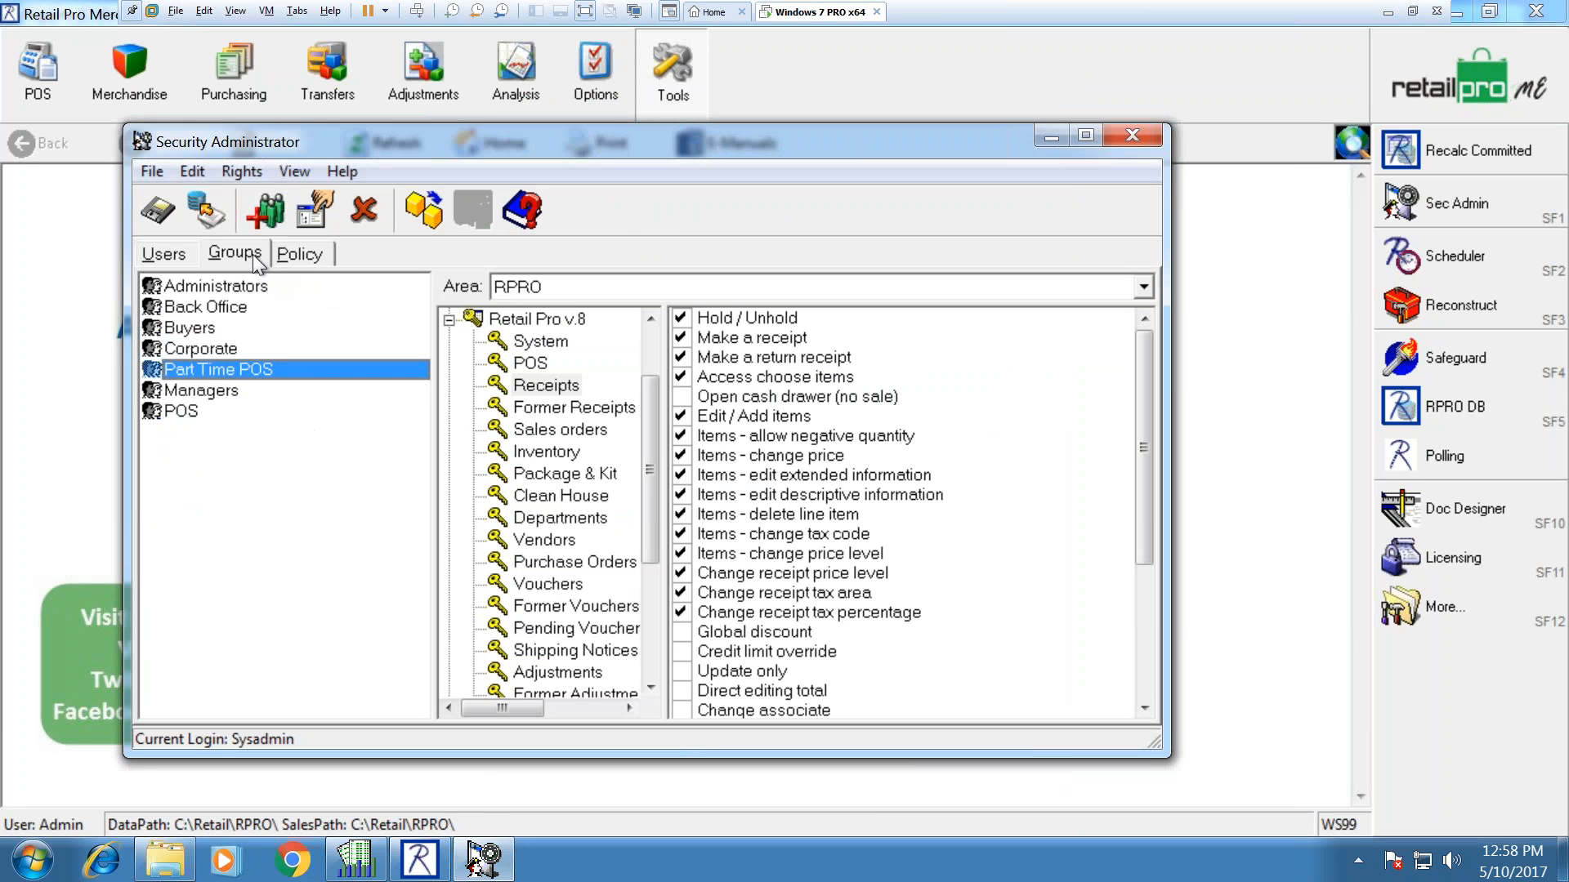
click(208, 390)
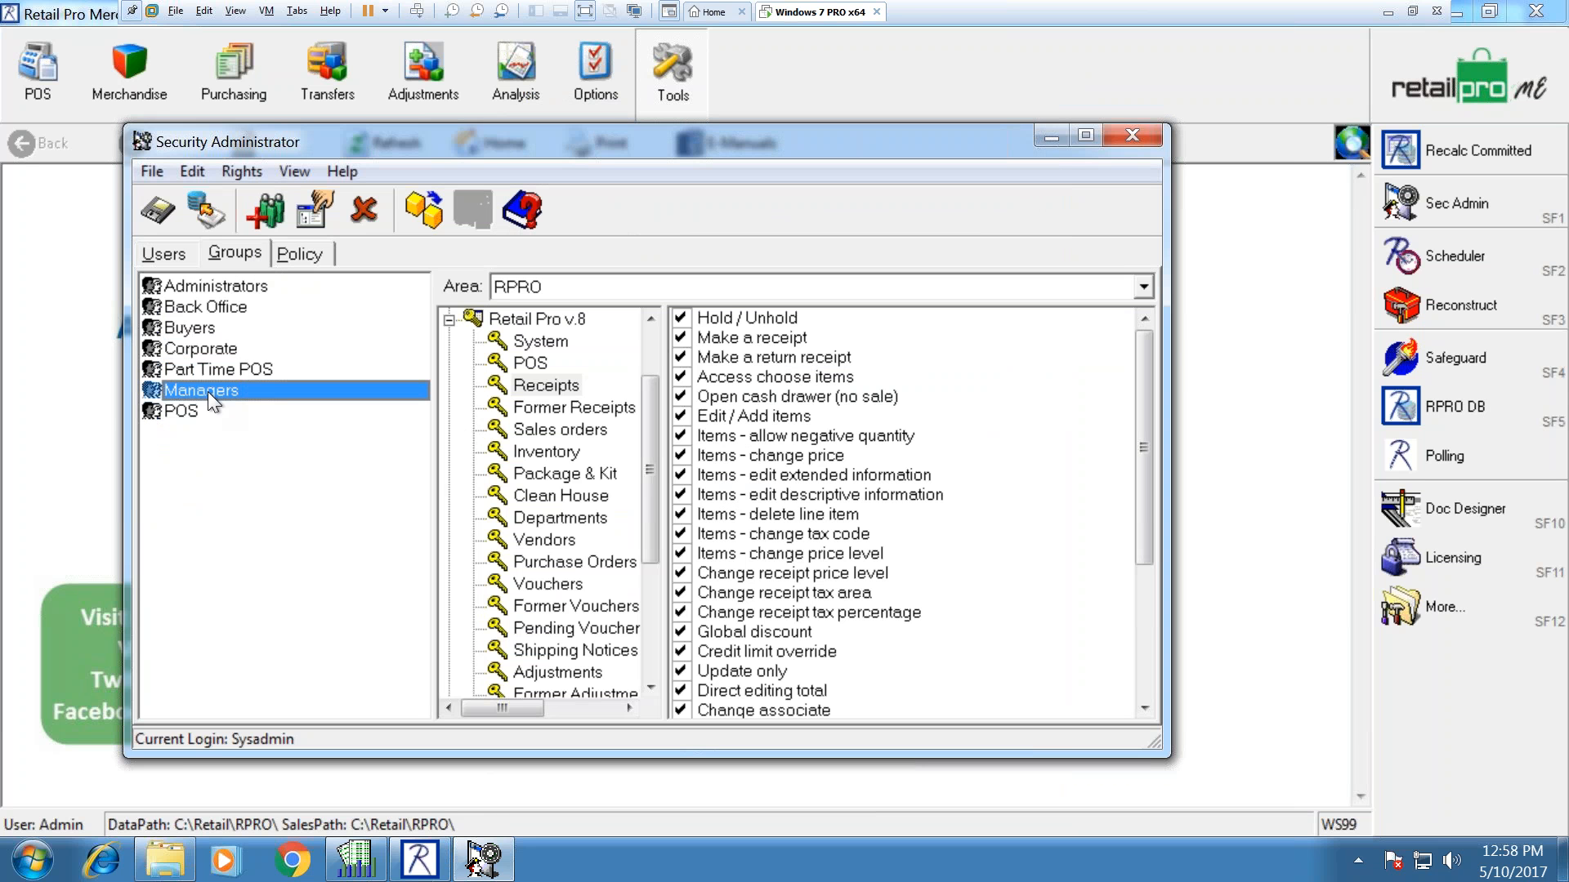
click(428, 225)
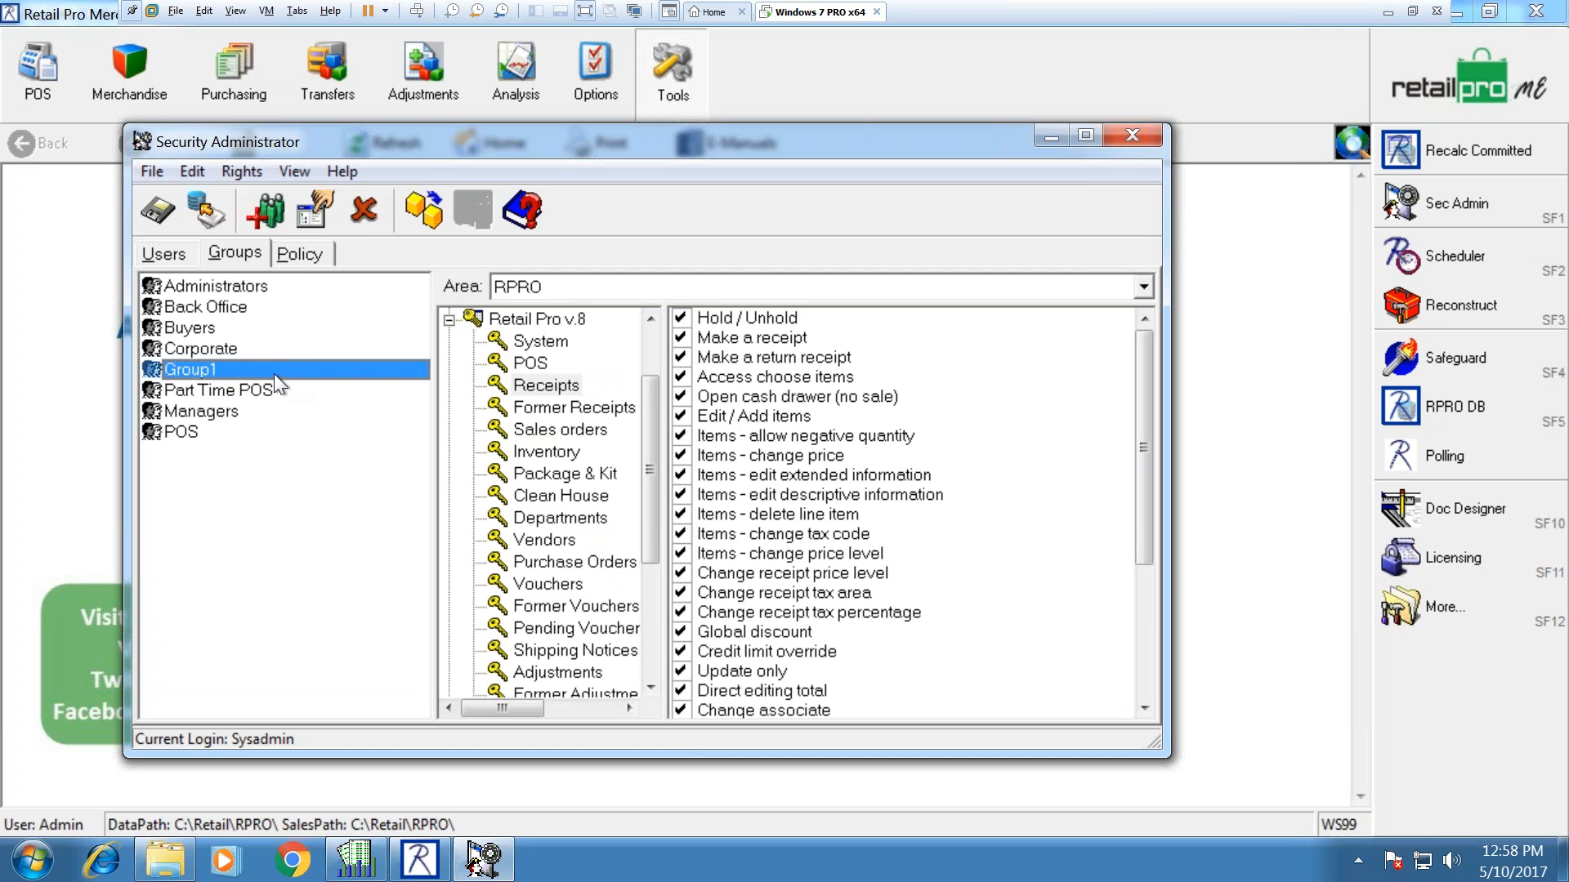
right_click(209, 368)
click(236, 378)
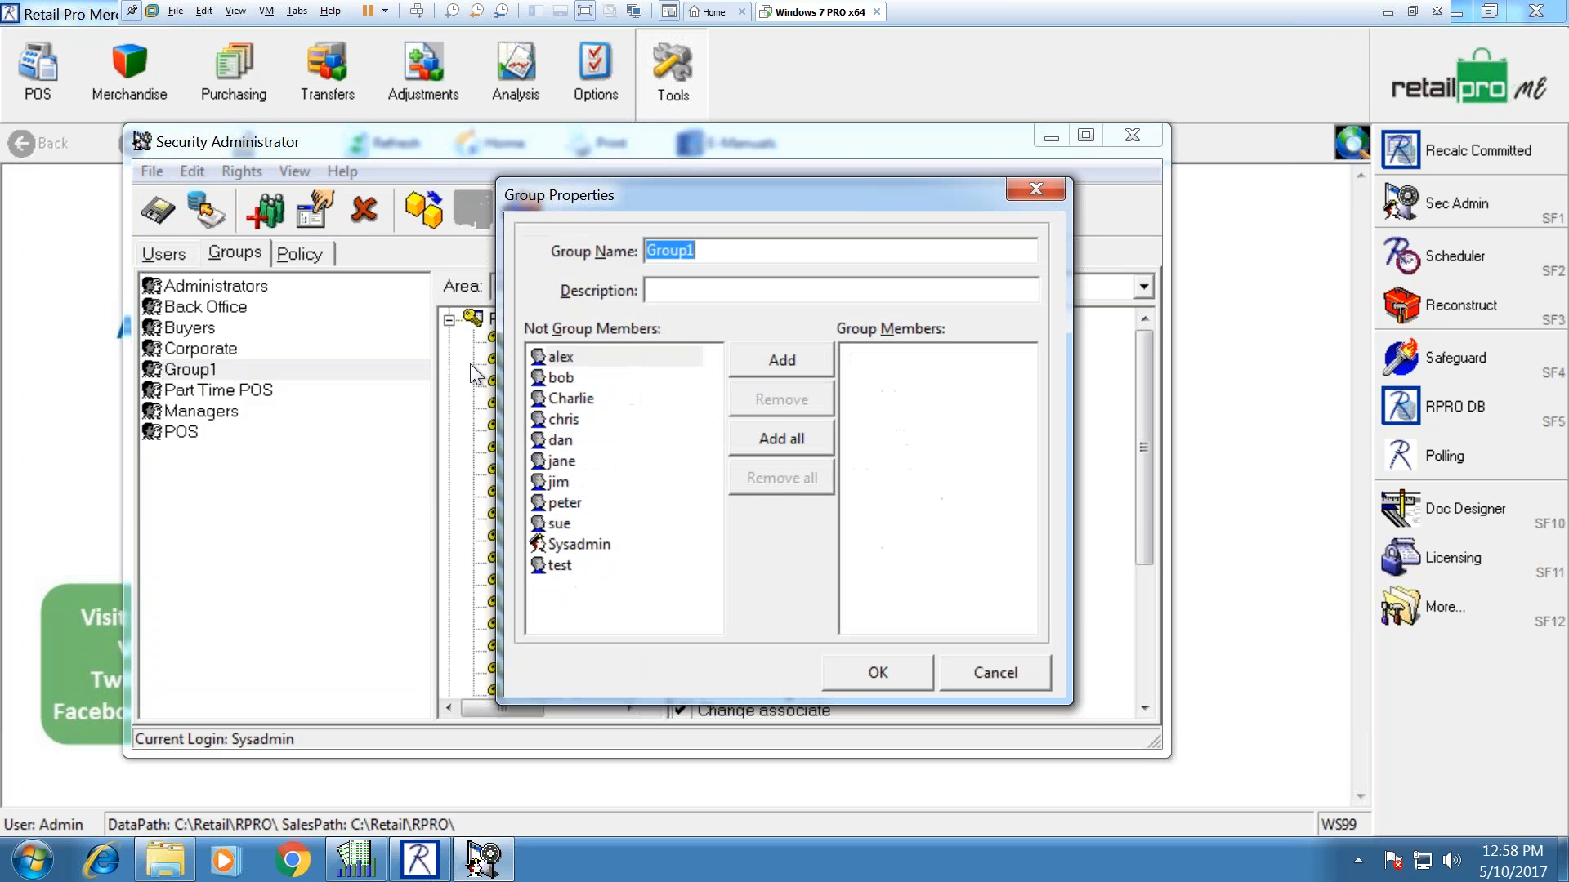
text(Assistant)
text(nager)
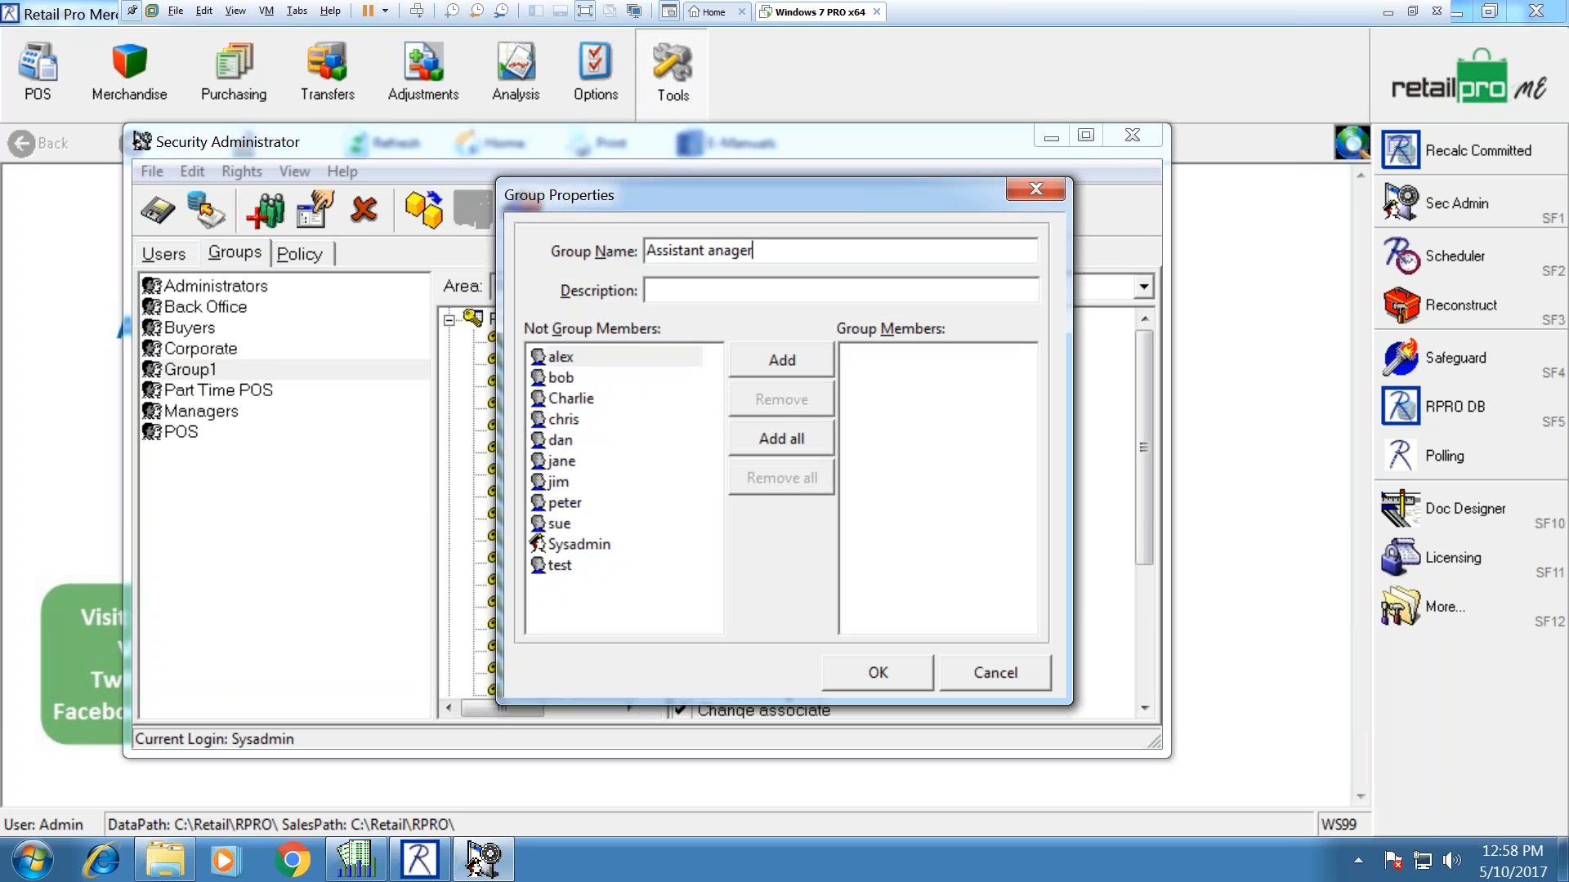
key(BackSpace)
key(BackSpace)
key(BackSpace)
key(BackSpace)
key(BackSpace)
key(BackSpace)
text(Manager)
click(595, 399)
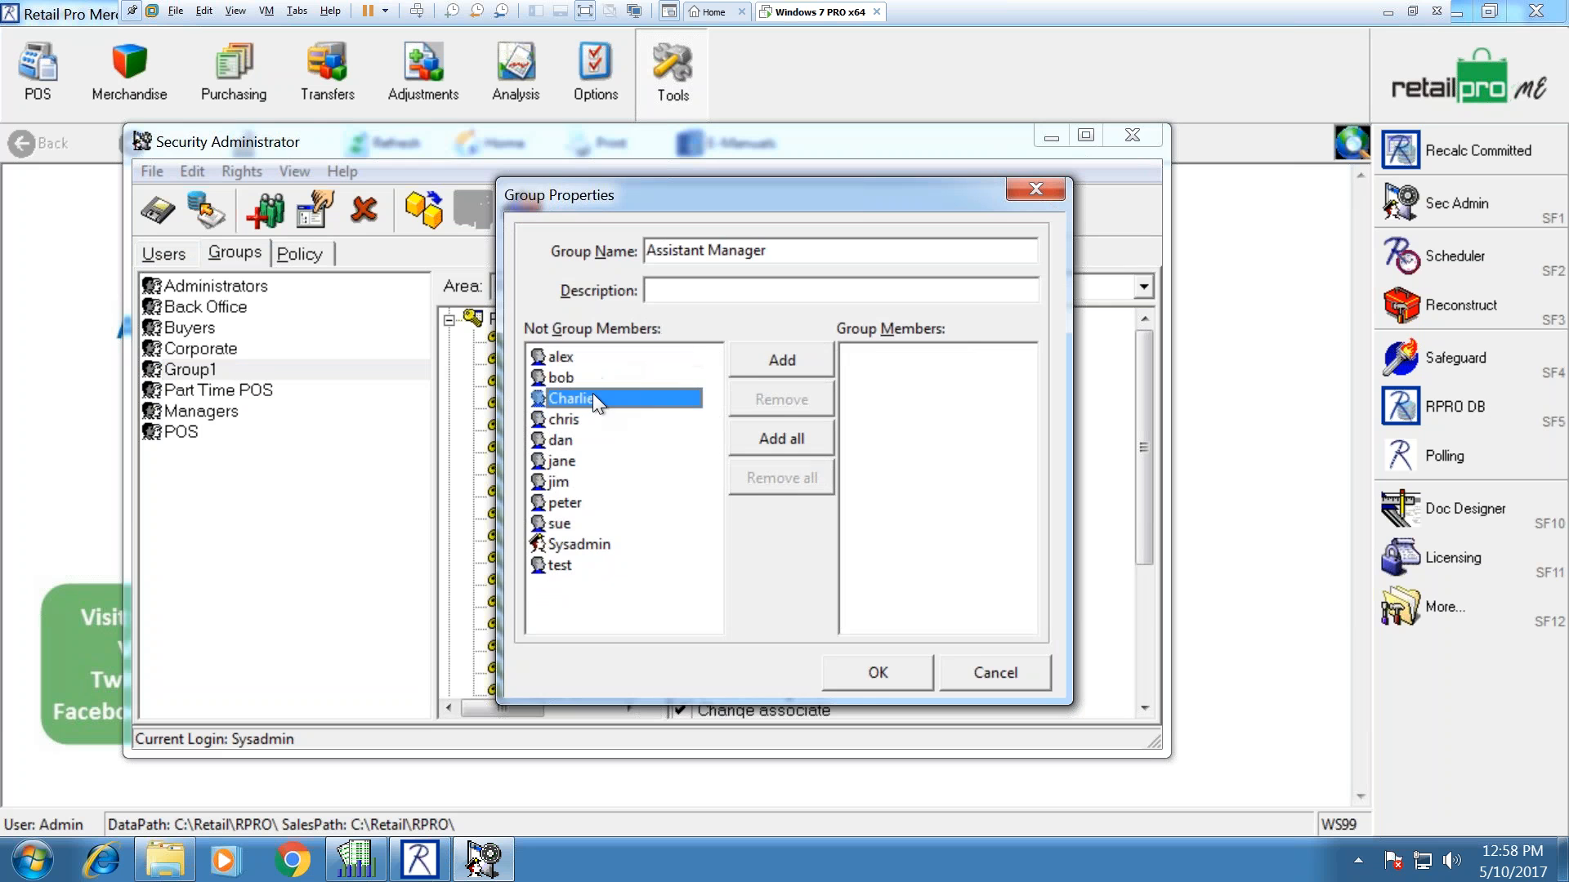
click(753, 360)
click(881, 674)
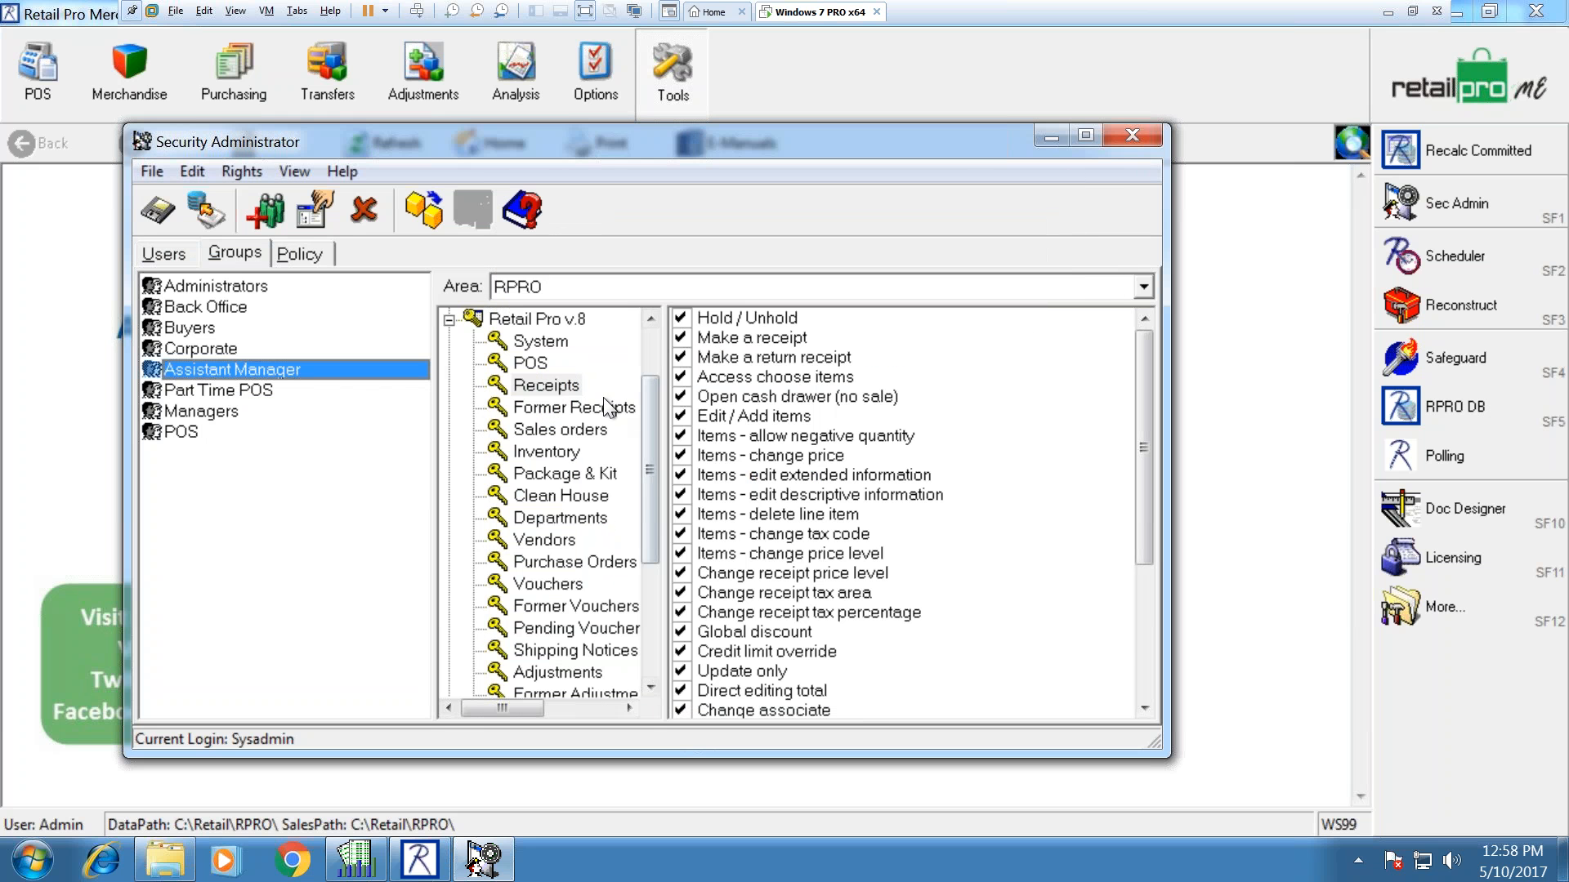
Step: Review the Assistant Manager group's System, POS, Receipts, Sales orders, Inventory and Clean House rights
click(546, 341)
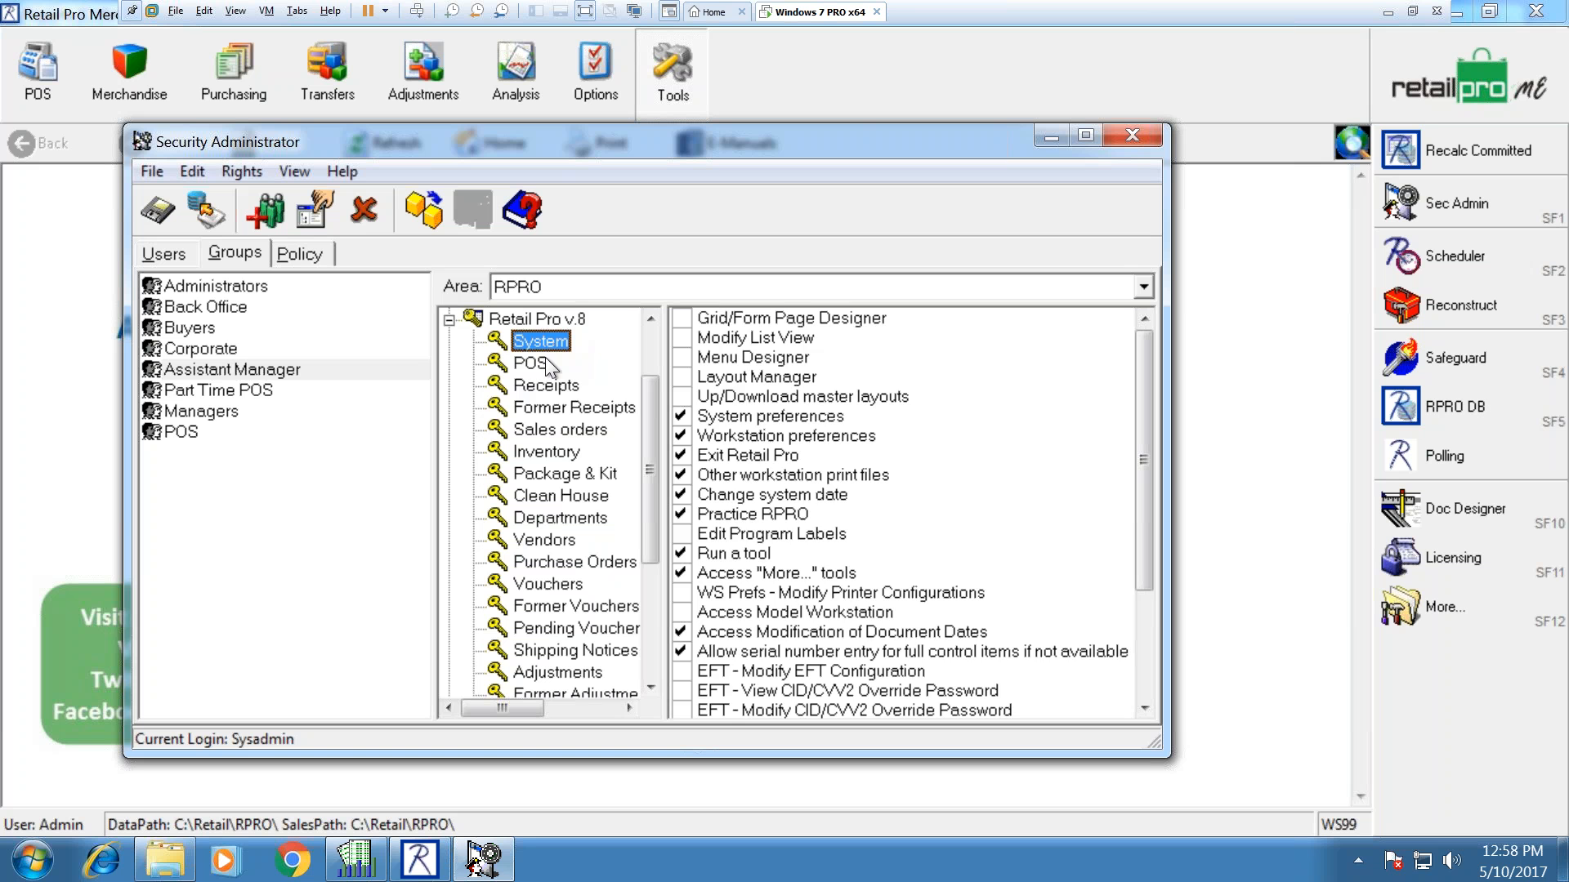
click(545, 361)
click(540, 383)
click(540, 407)
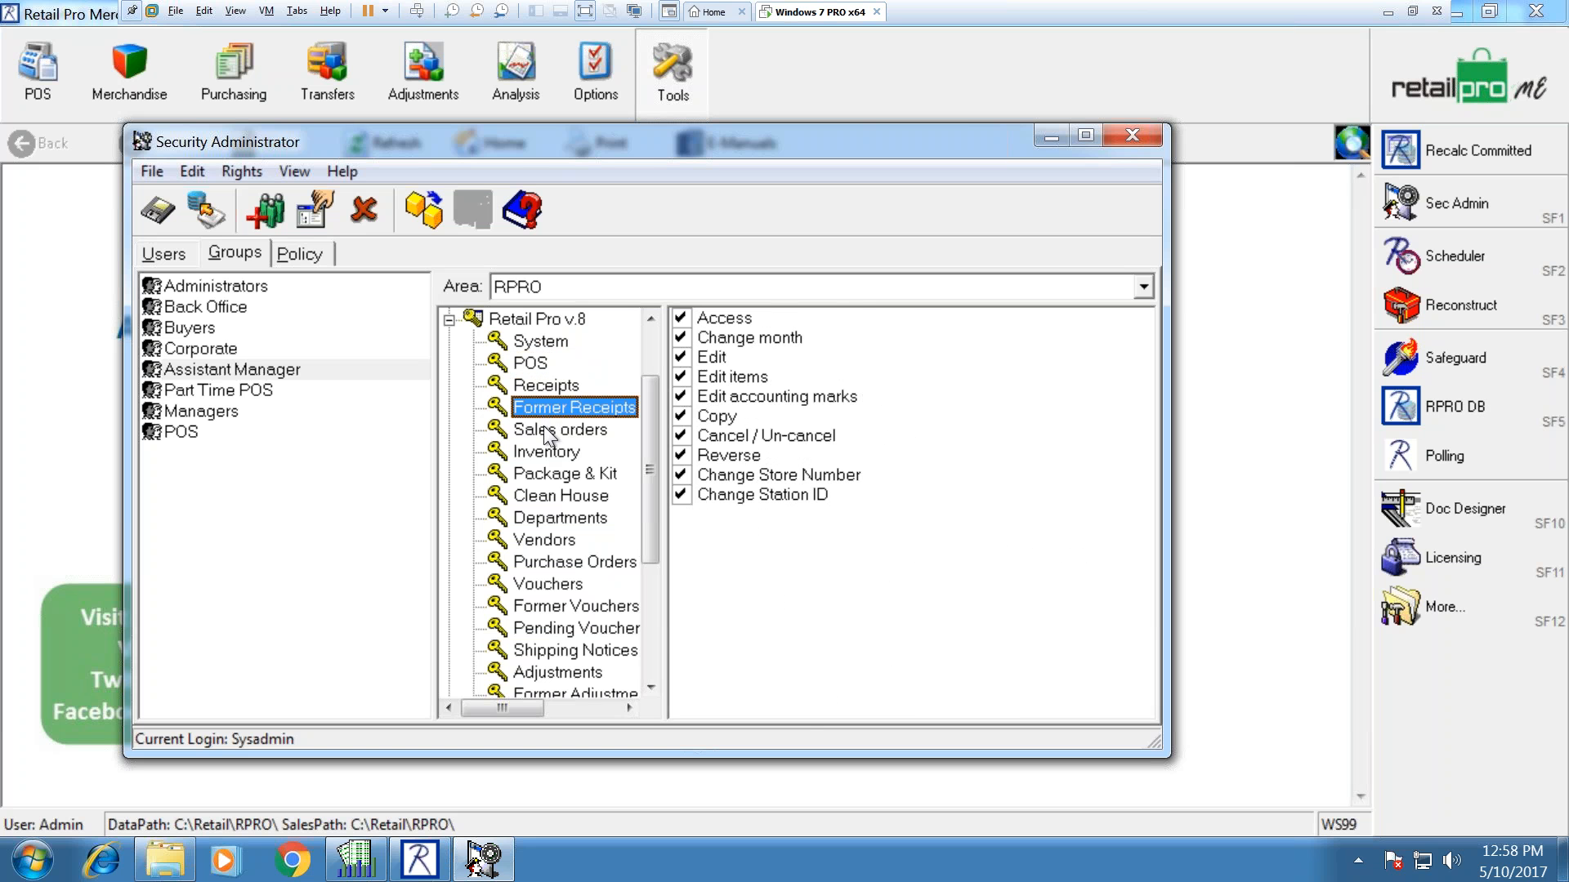
click(545, 429)
click(536, 451)
click(546, 474)
click(546, 497)
click(551, 430)
click(550, 383)
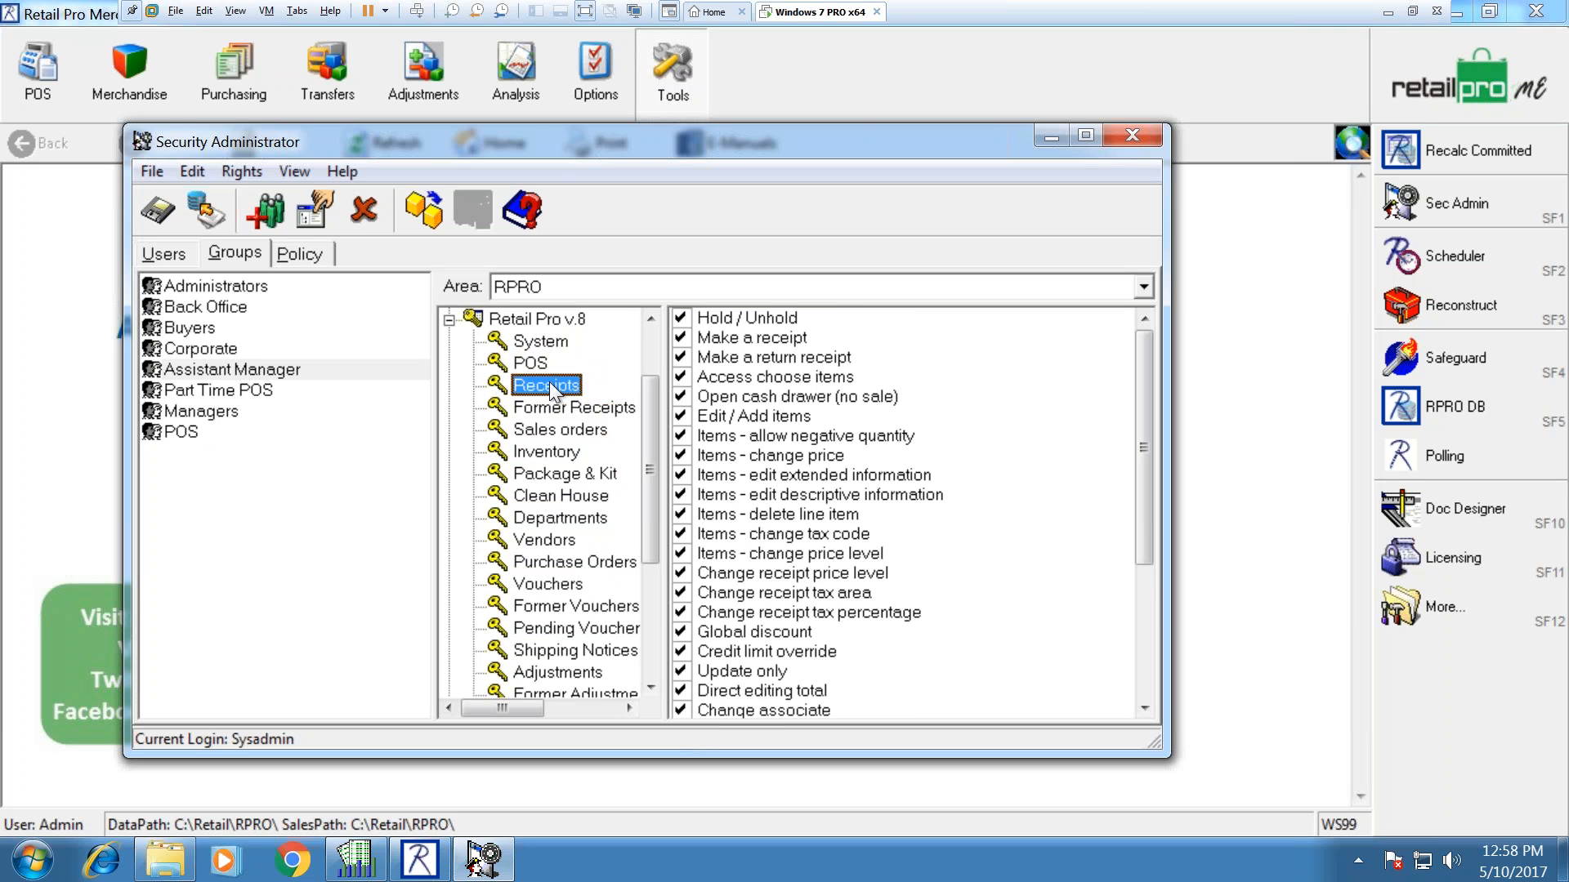
Step: Save the security changes and open the Part Time POS Staff user's properties
click(169, 212)
click(179, 255)
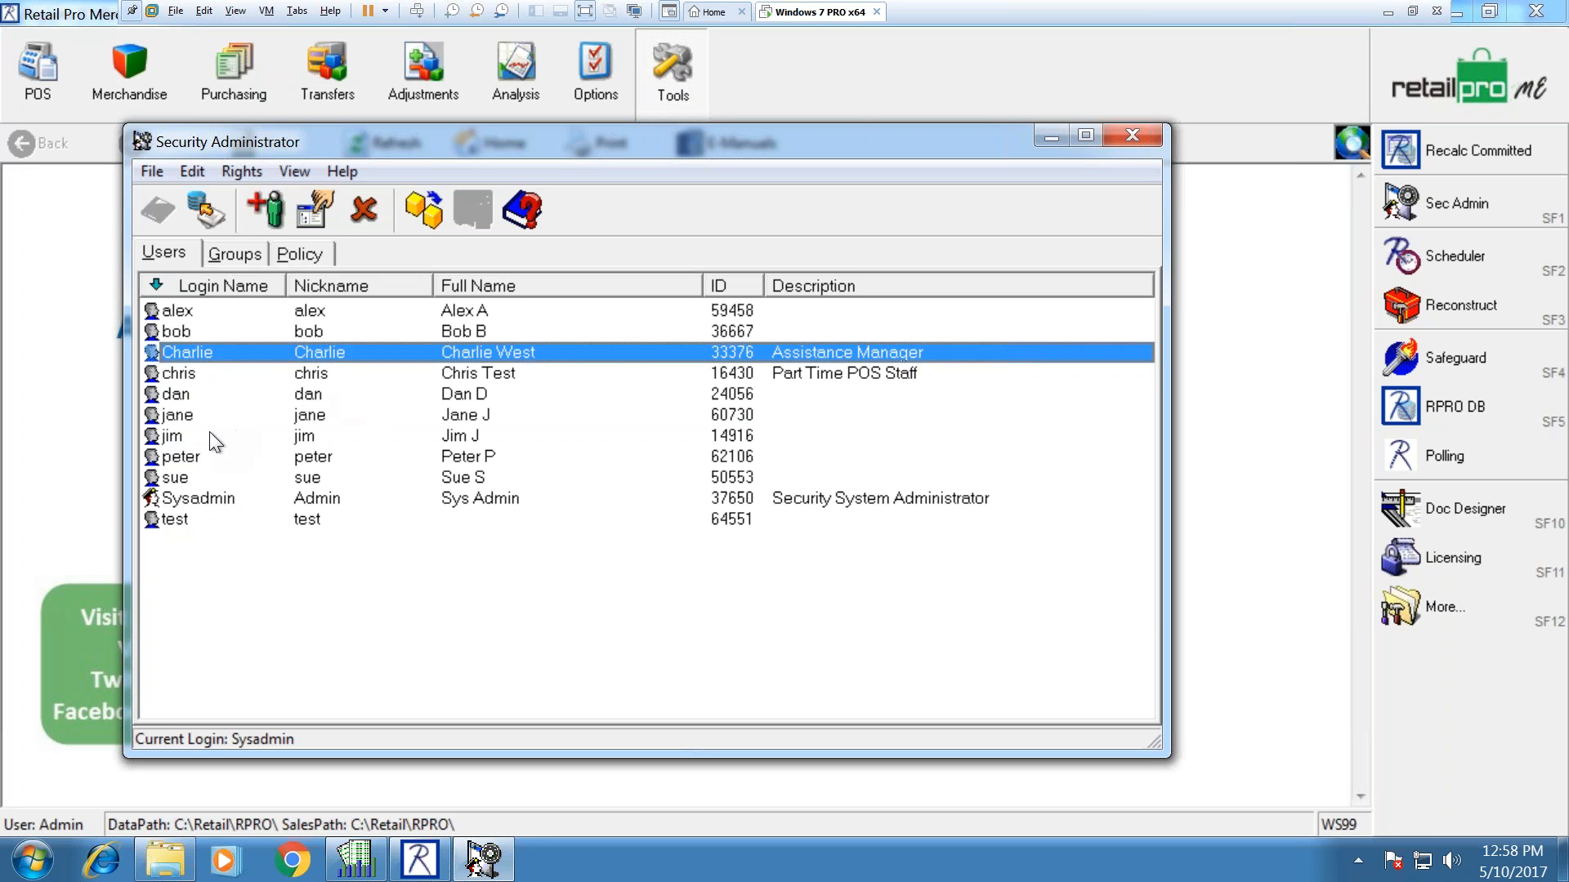
click(186, 373)
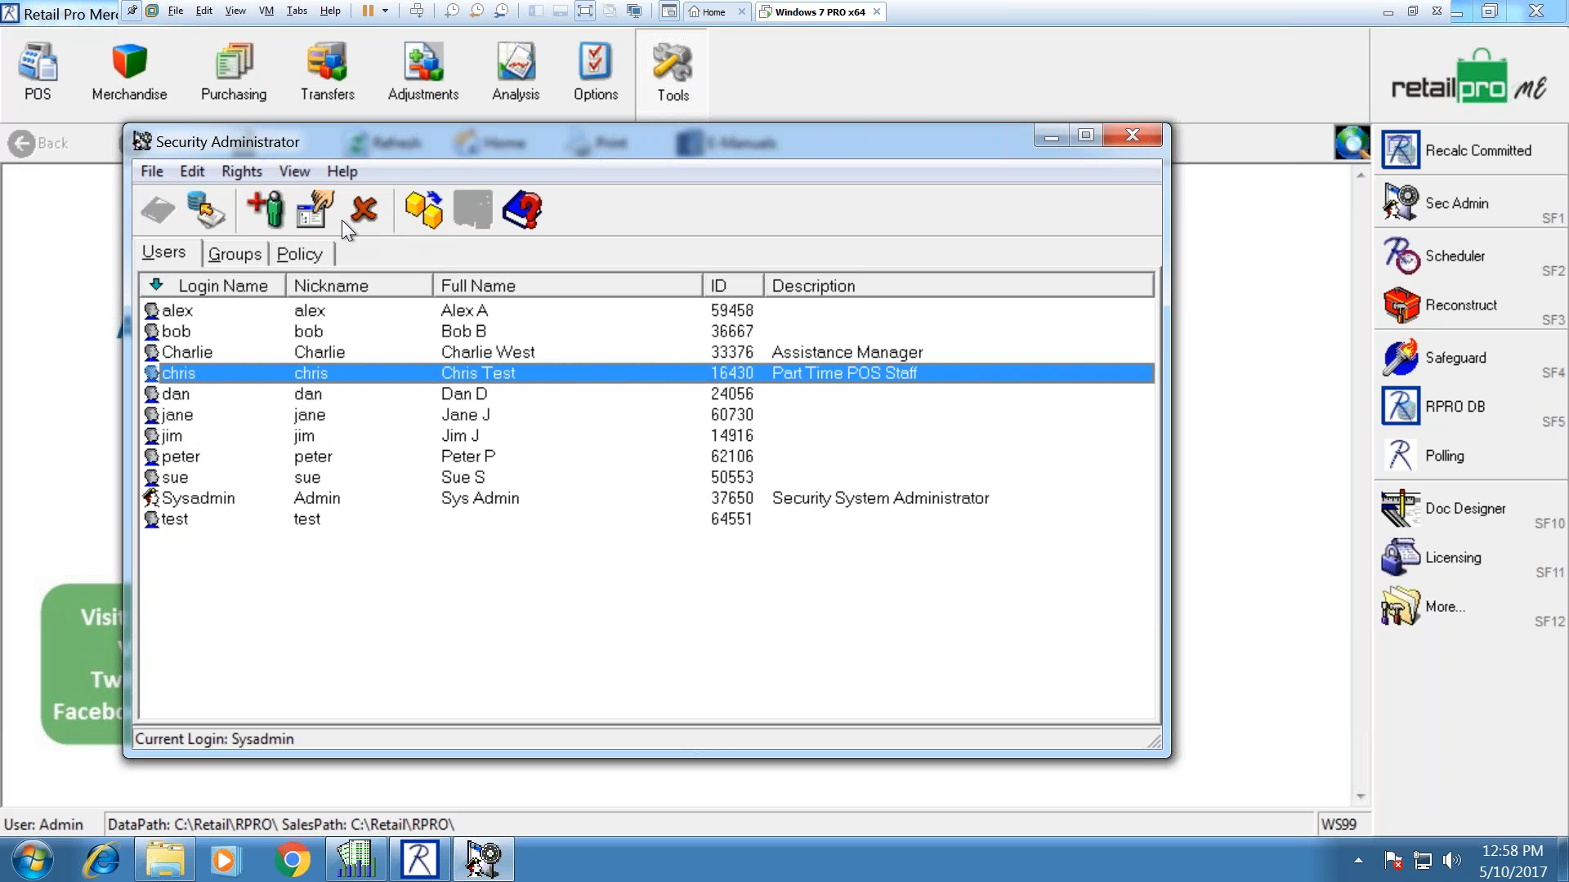
click(308, 211)
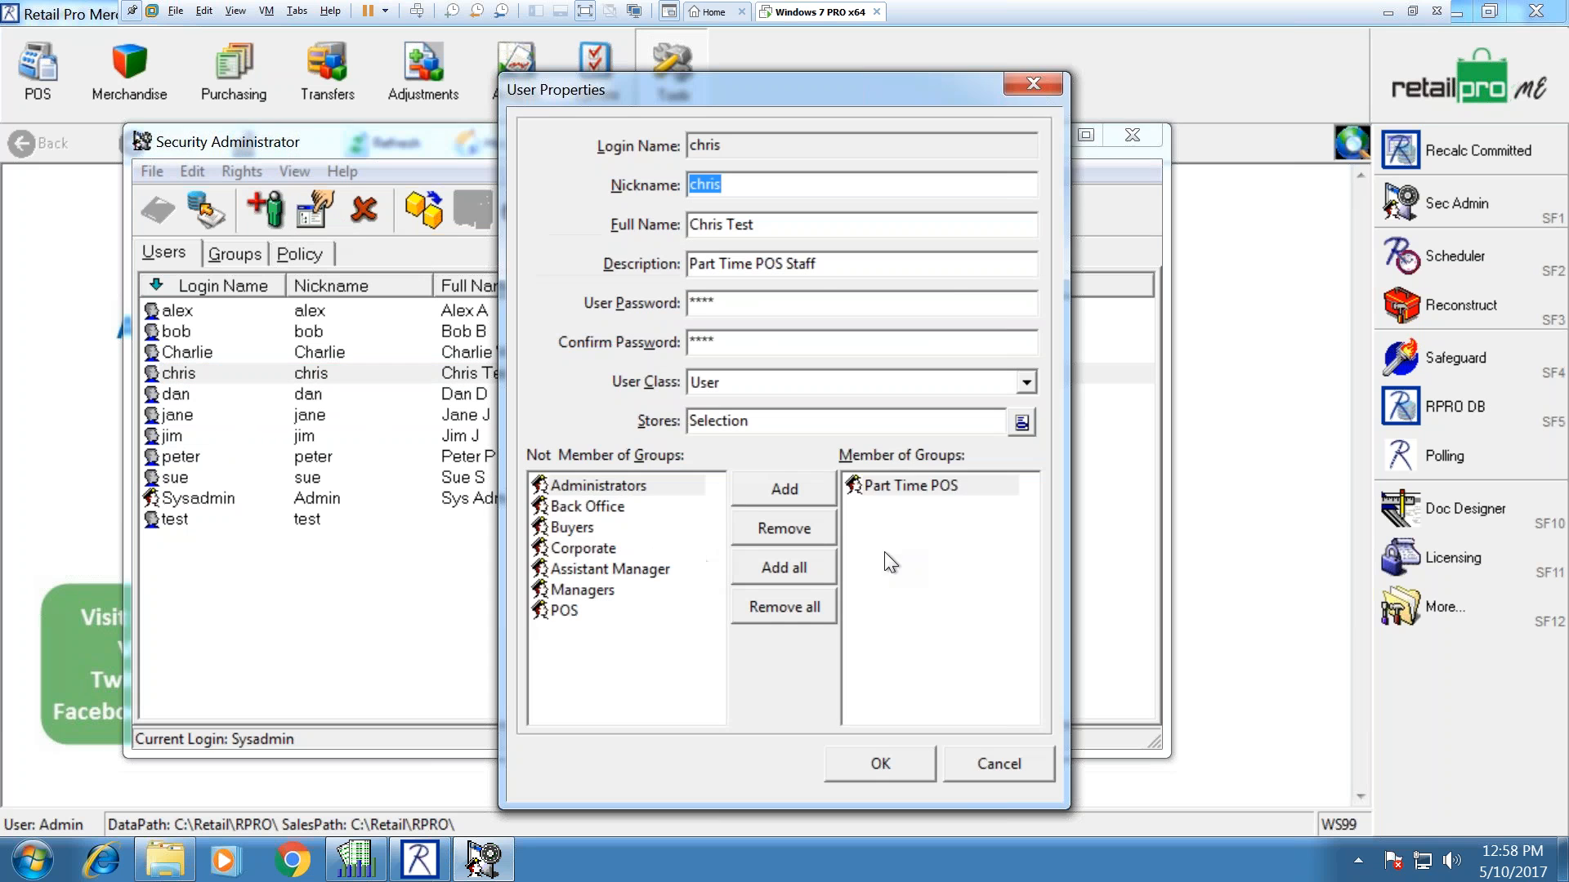
Step: Close the user's properties unchanged and exit Security Administrator
click(894, 485)
click(998, 761)
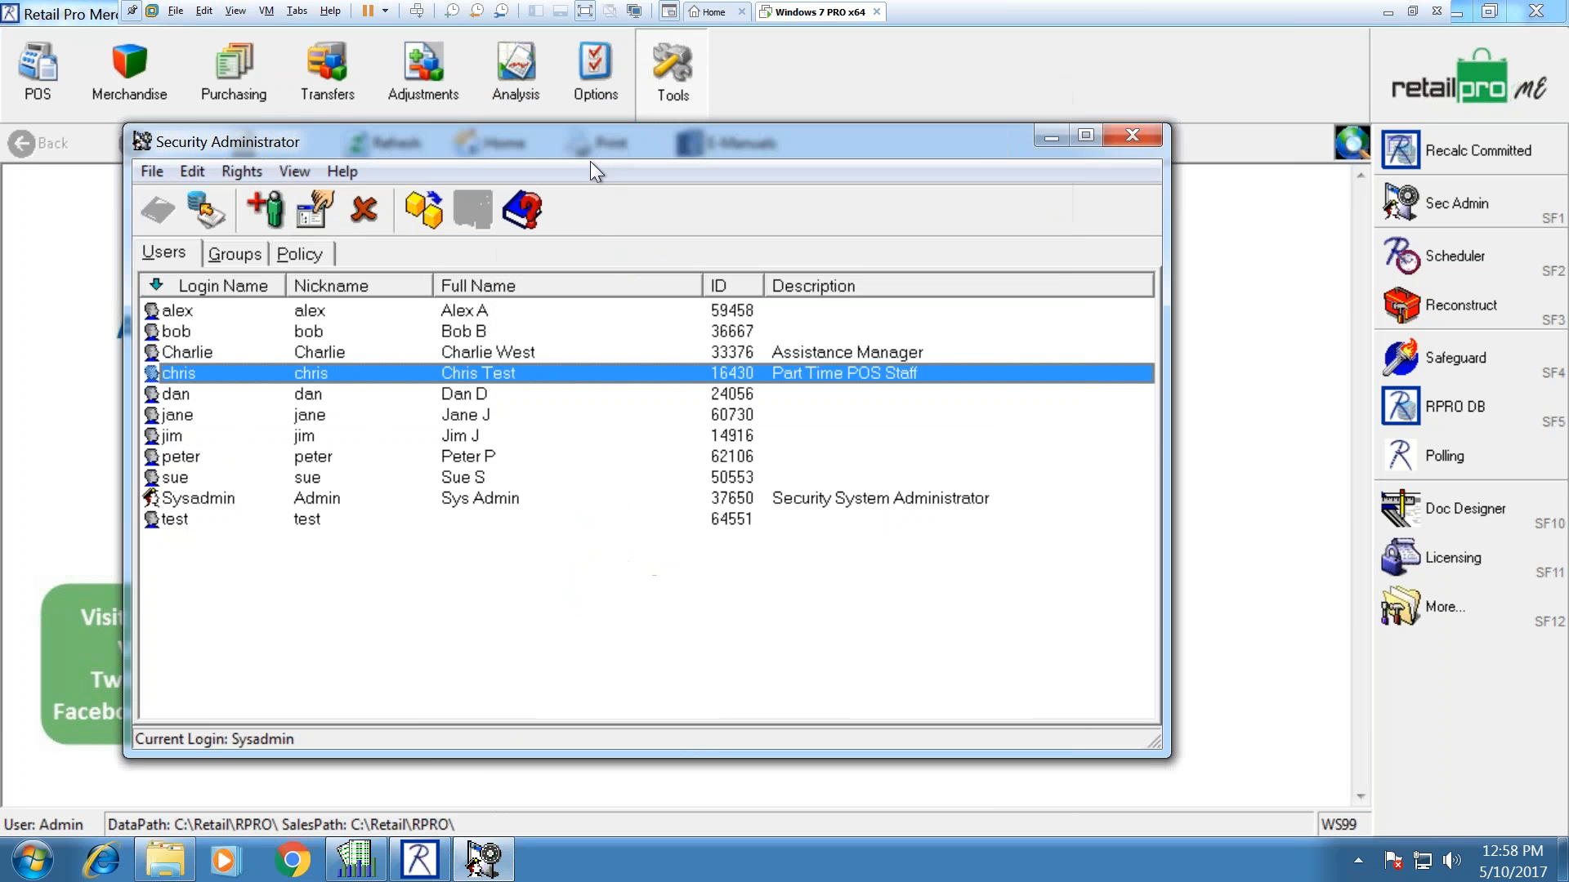
click(1149, 133)
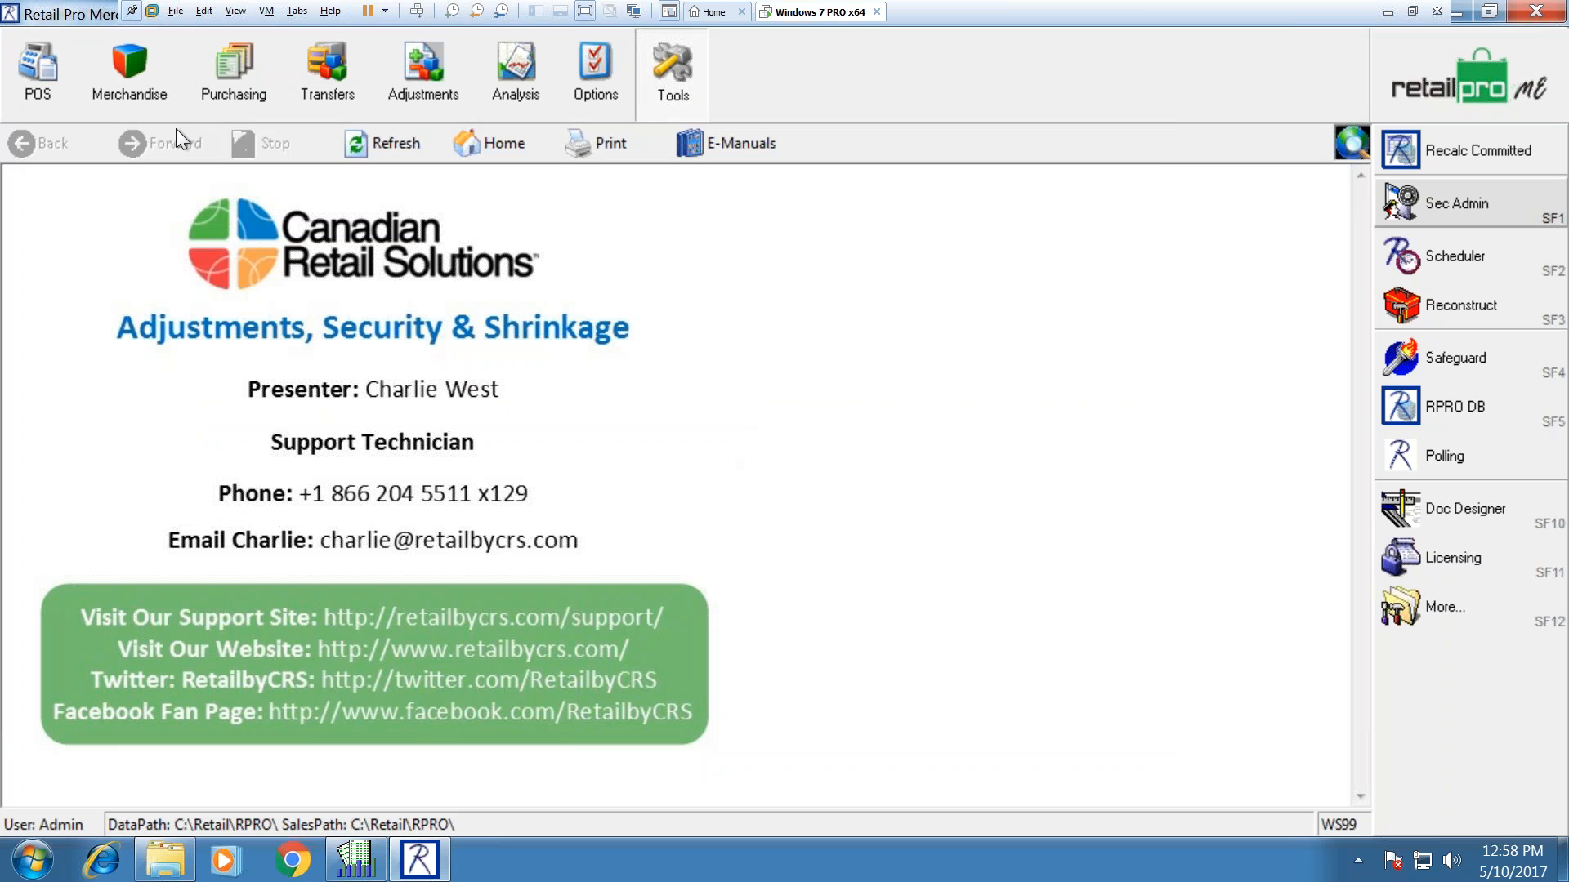
Step: Log in as the Part Time POS Staff user with their password via Log In/Out
click(628, 82)
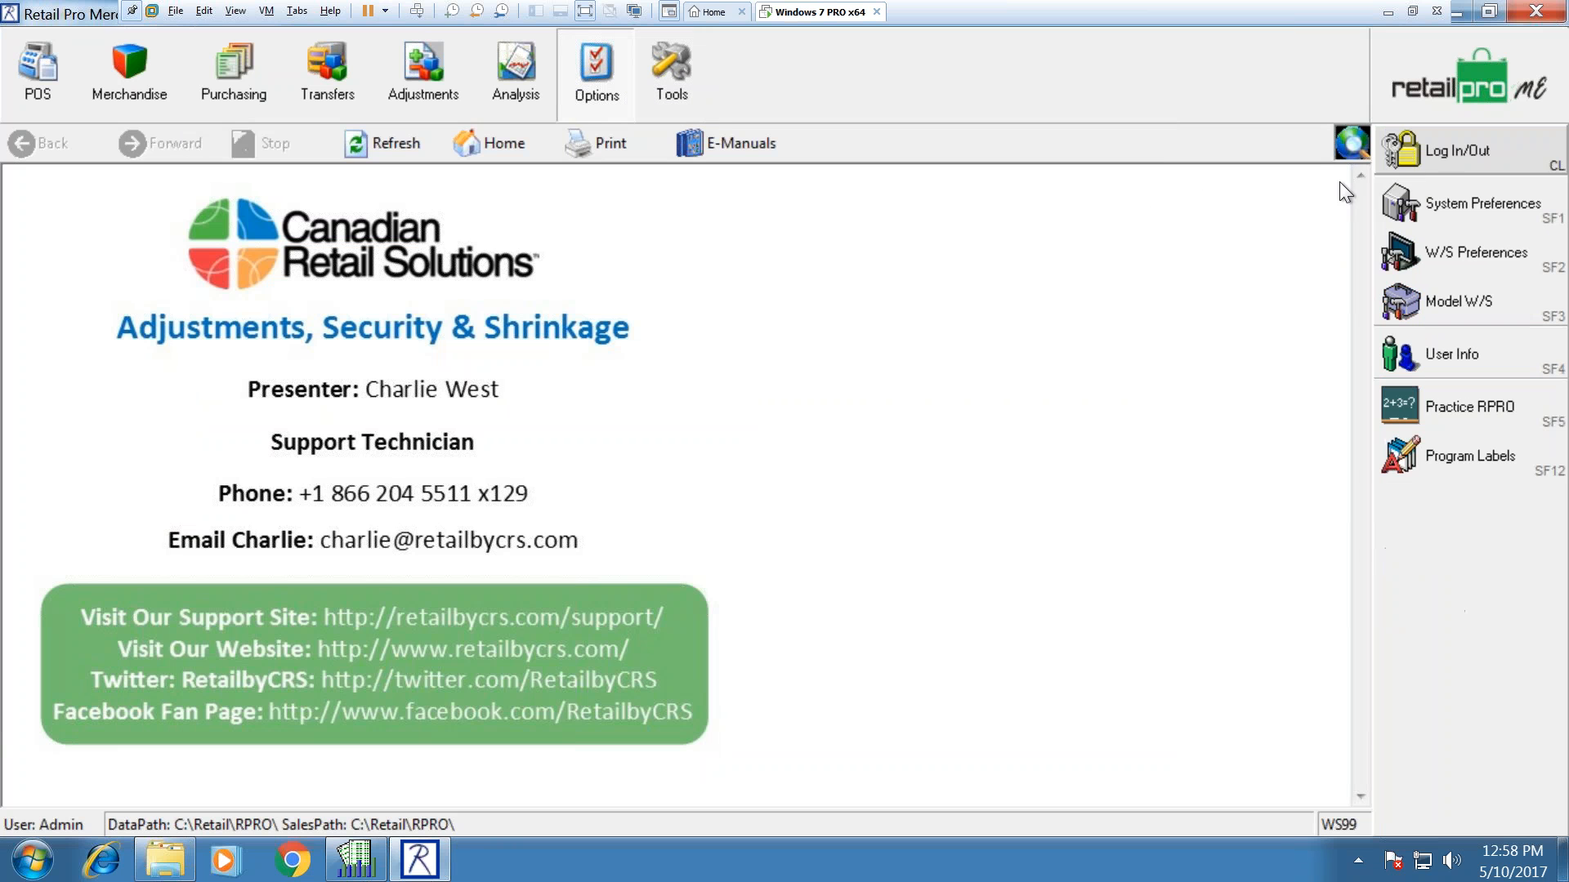
click(1404, 160)
text(chris)
key(Tab)
text(1234)
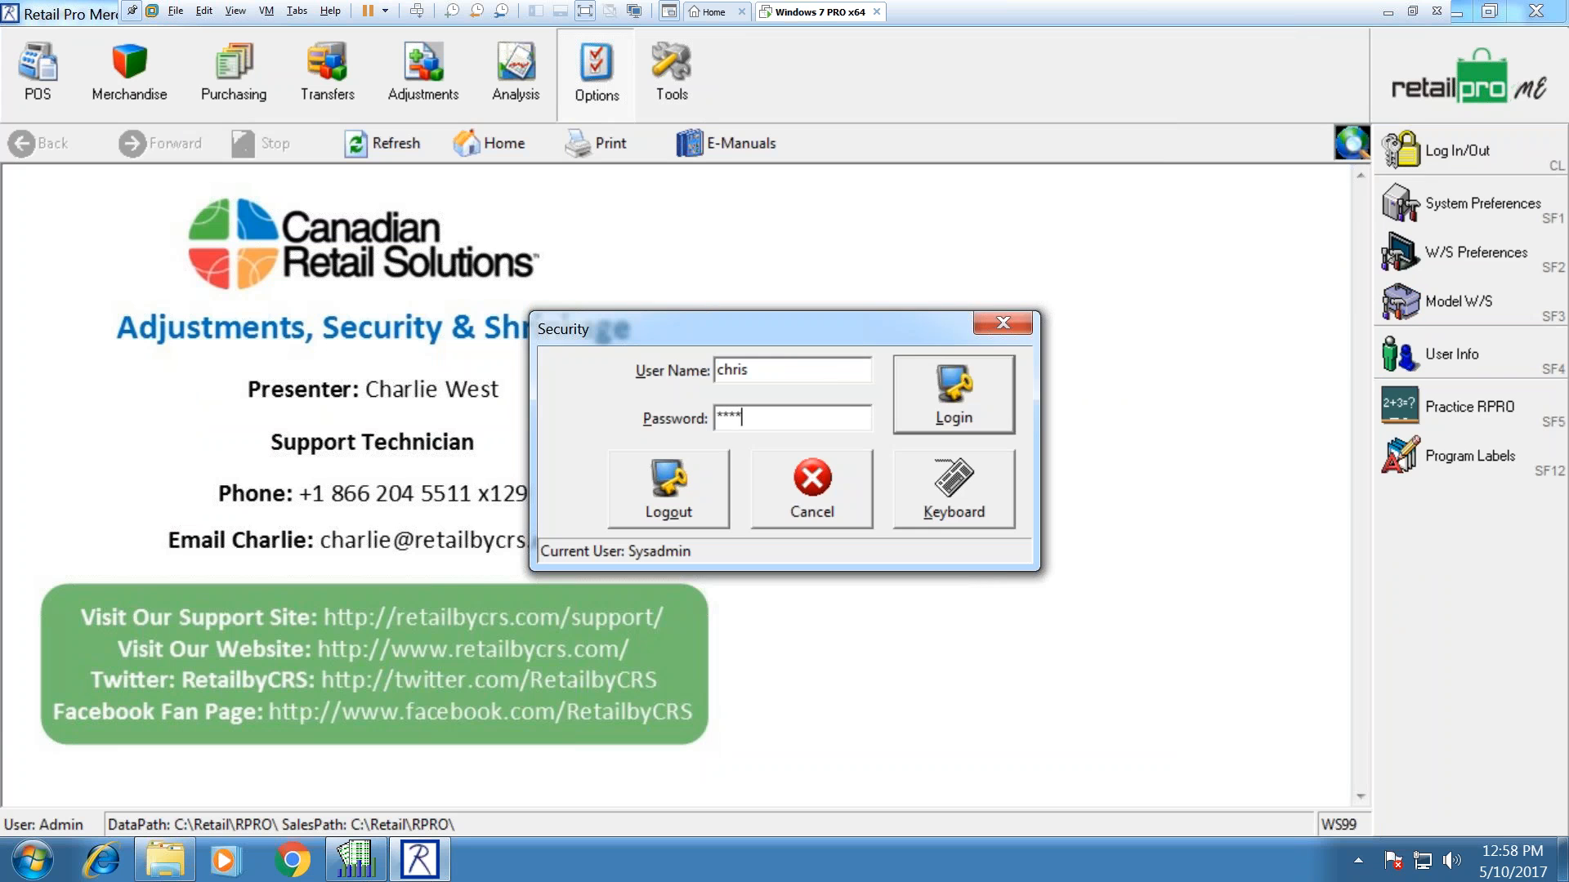
key(Return)
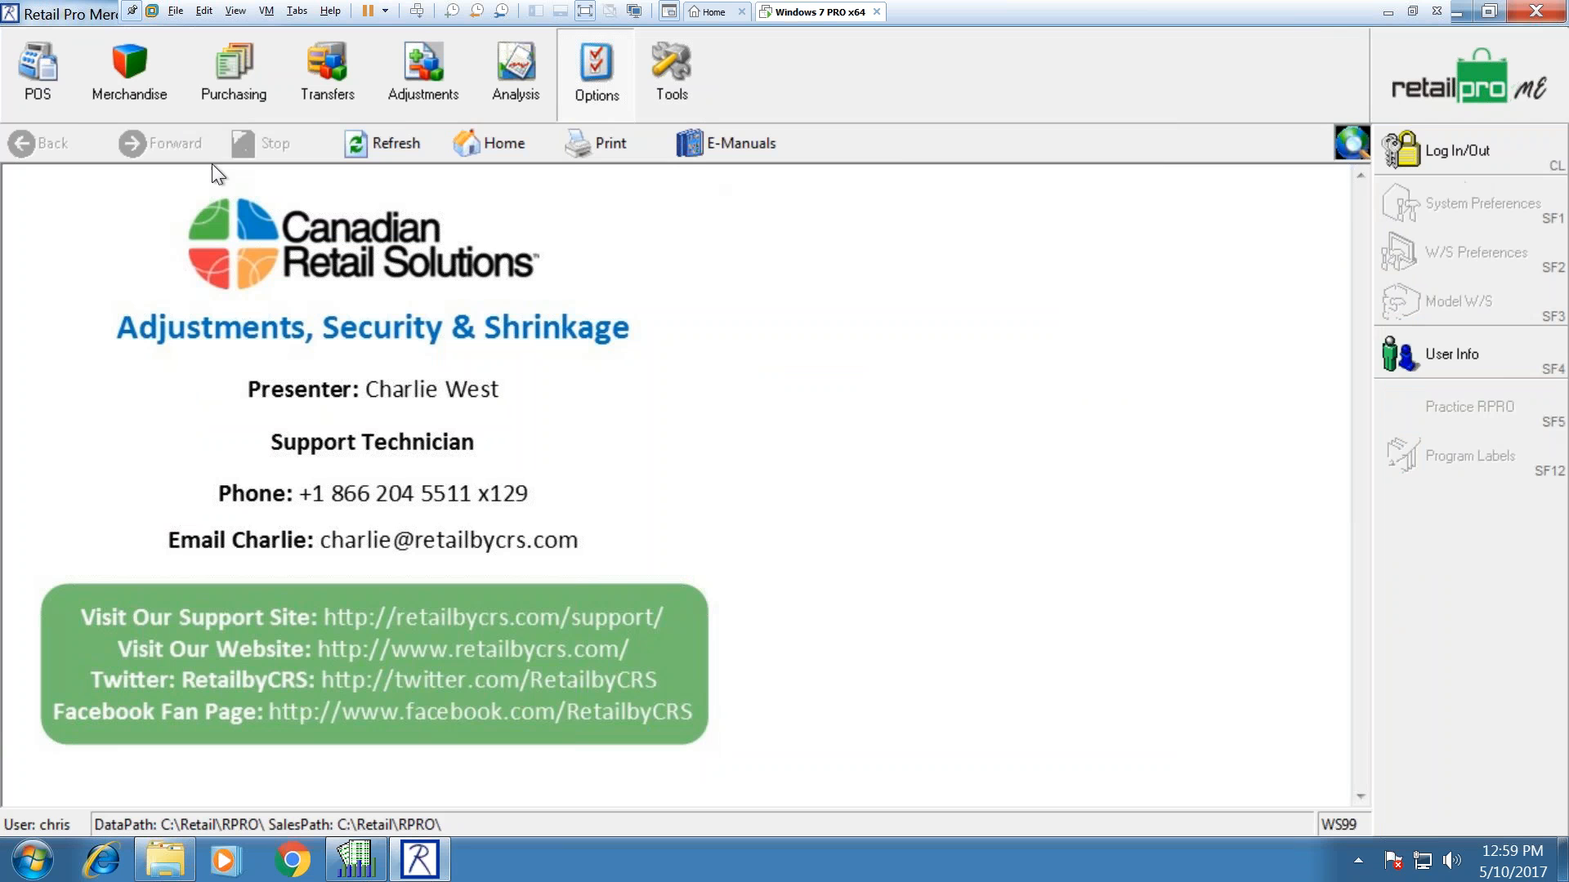
Step: Open the Receipts list and start a new receipt
click(37, 66)
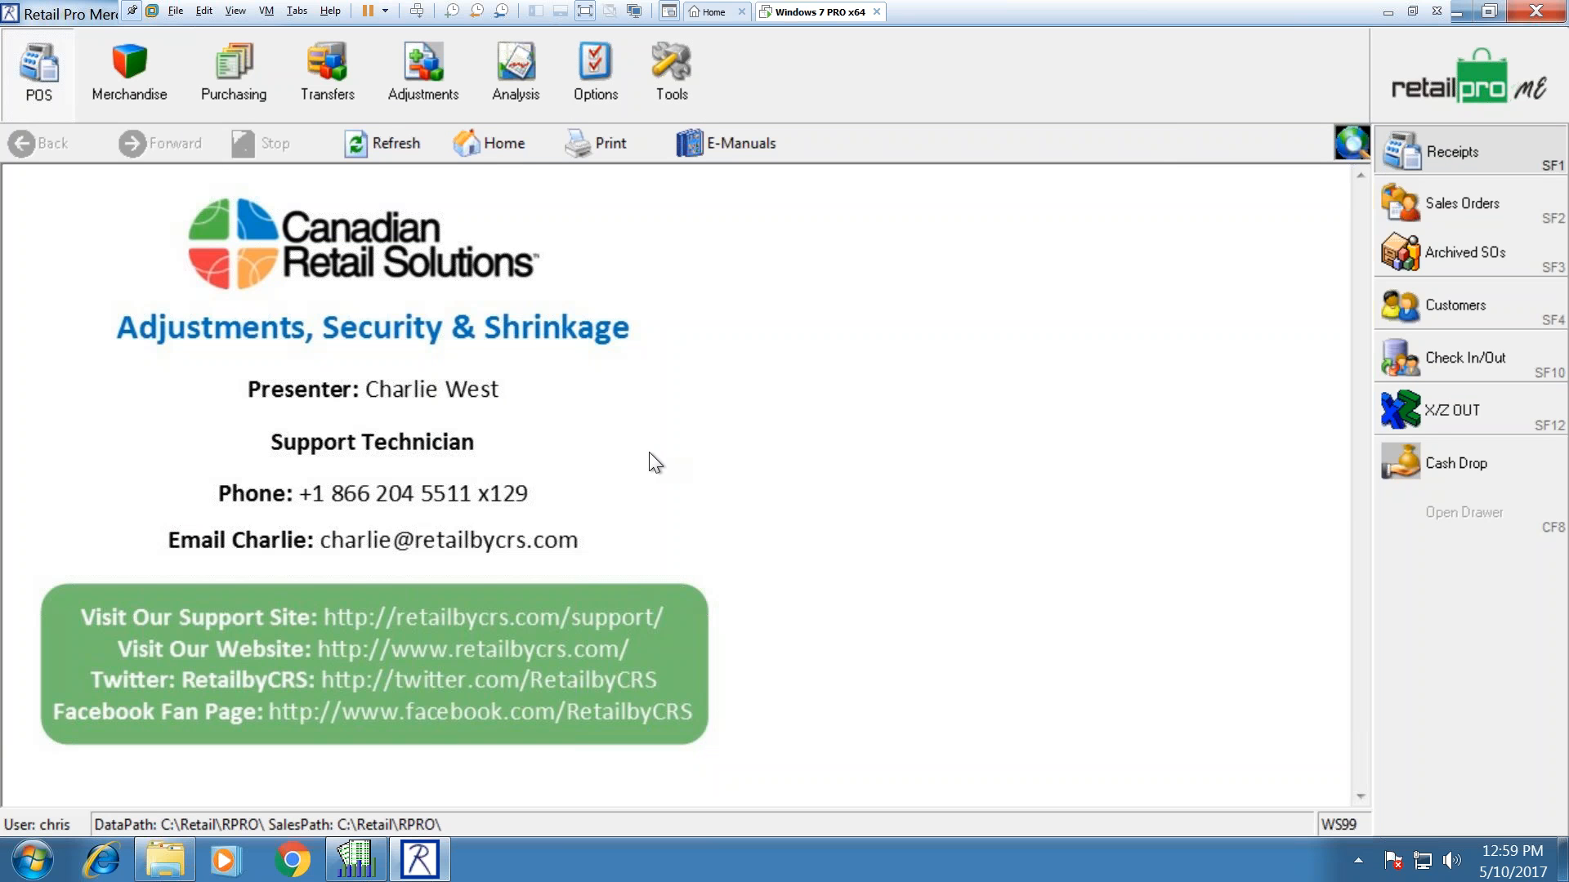
key(shift+F1)
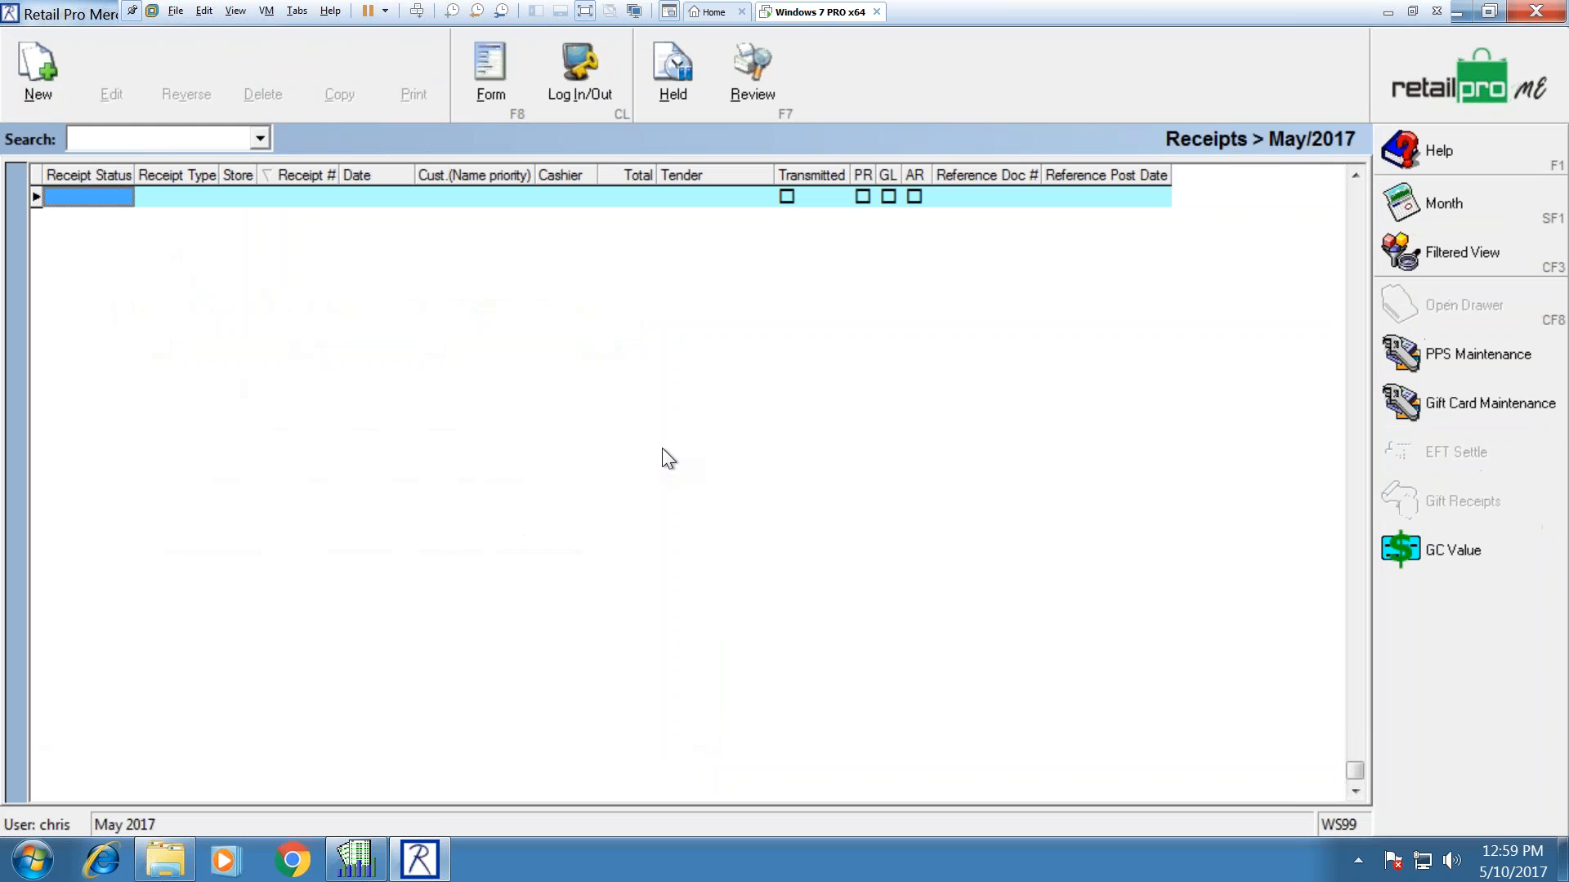
click(25, 77)
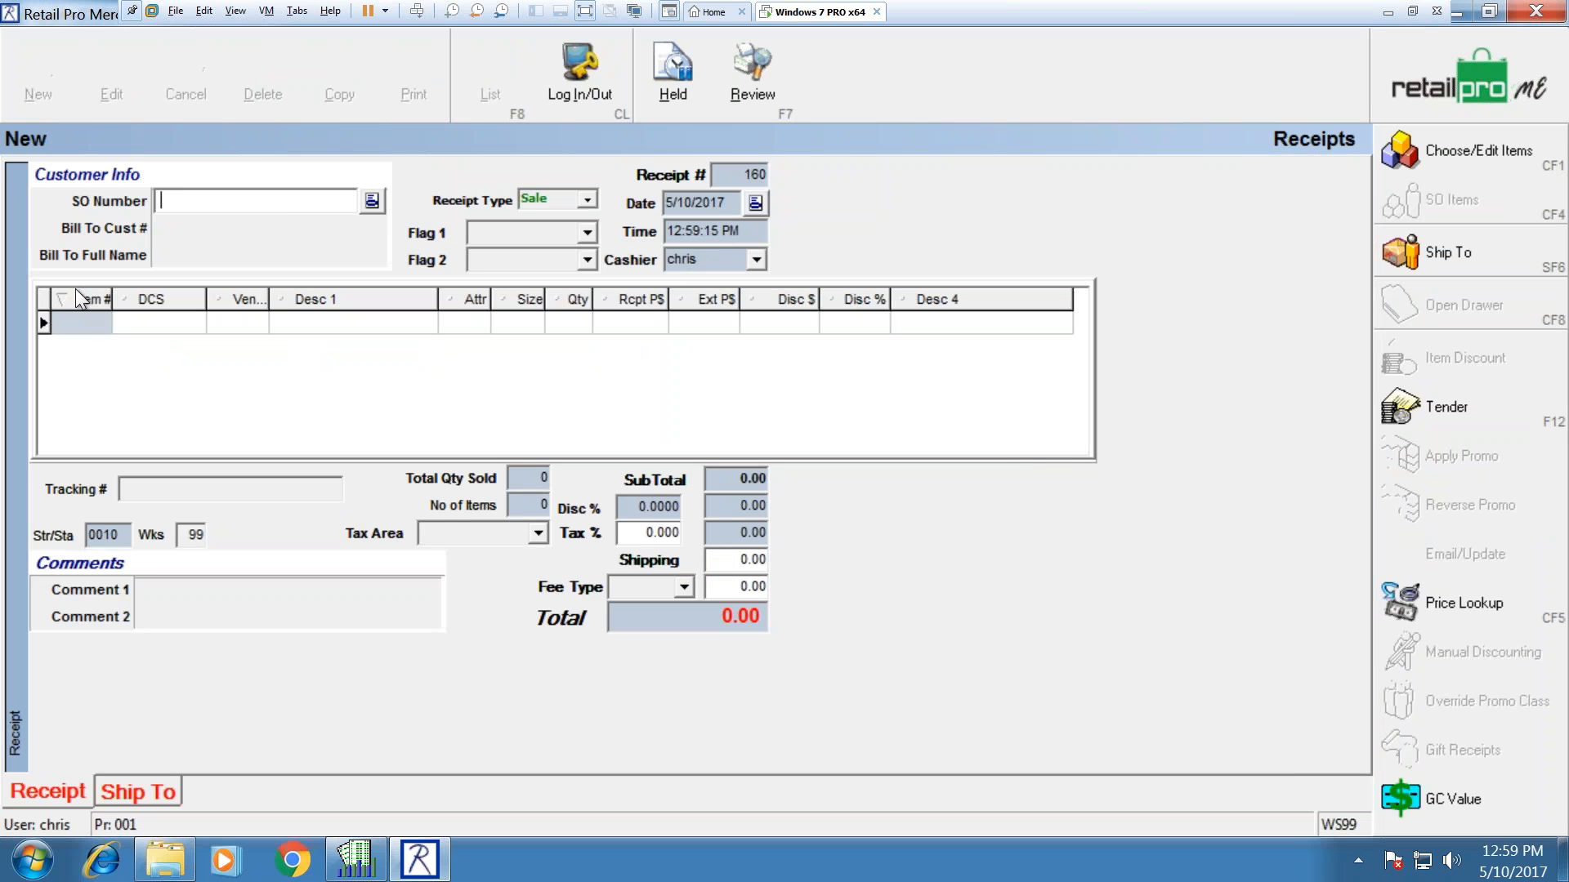
Step: Add ABS Discus and the red Earguard from inventory to the receipt
double_click(100, 346)
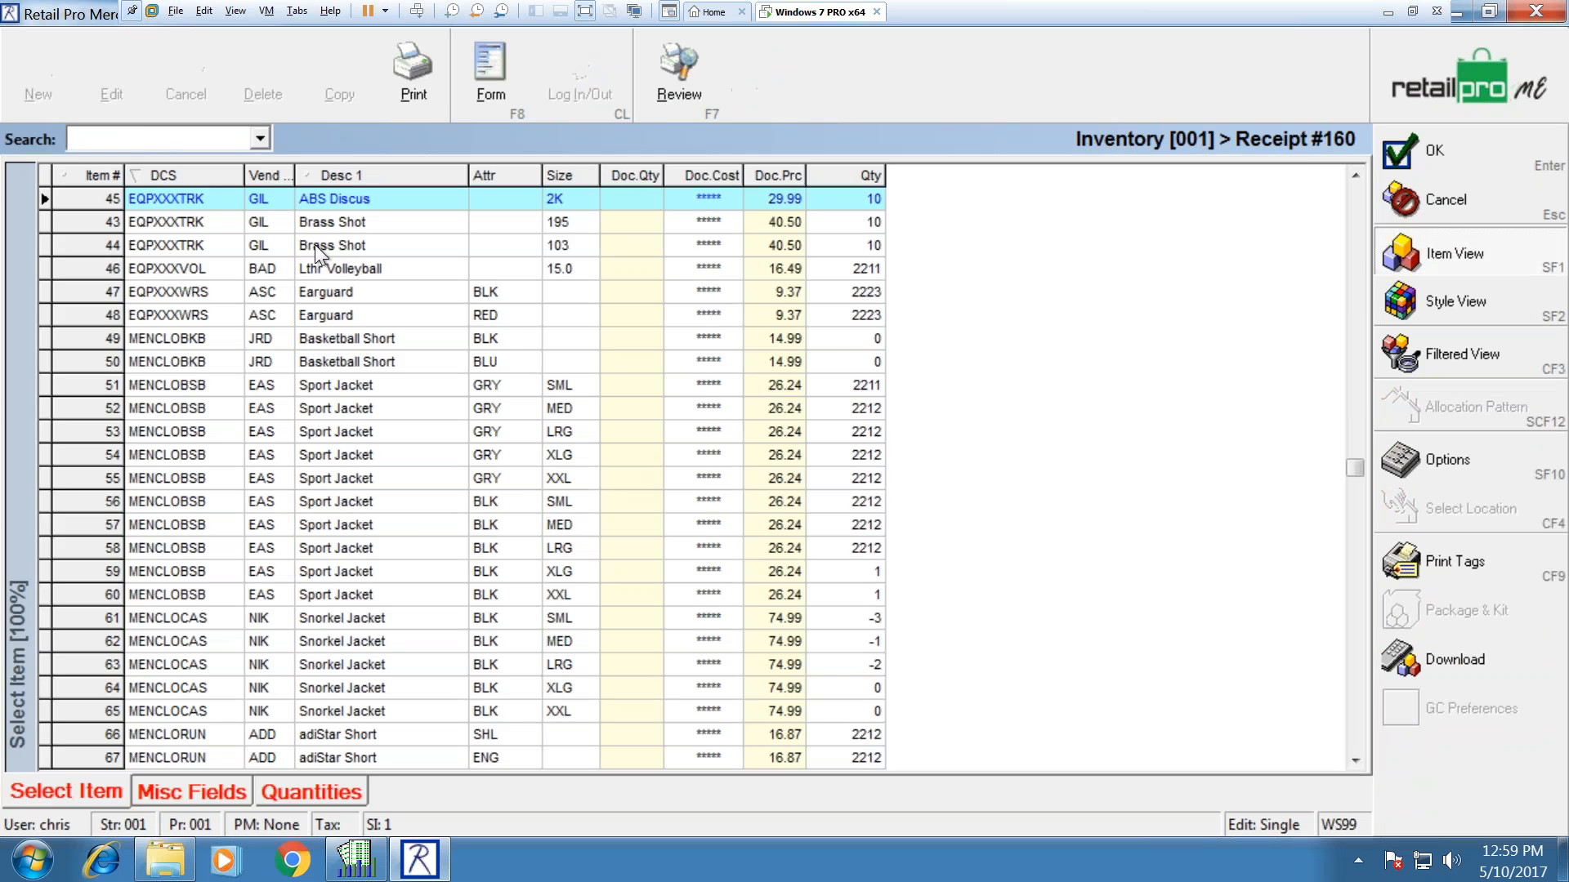
double_click(183, 192)
click(802, 325)
click(892, 320)
double_click(878, 316)
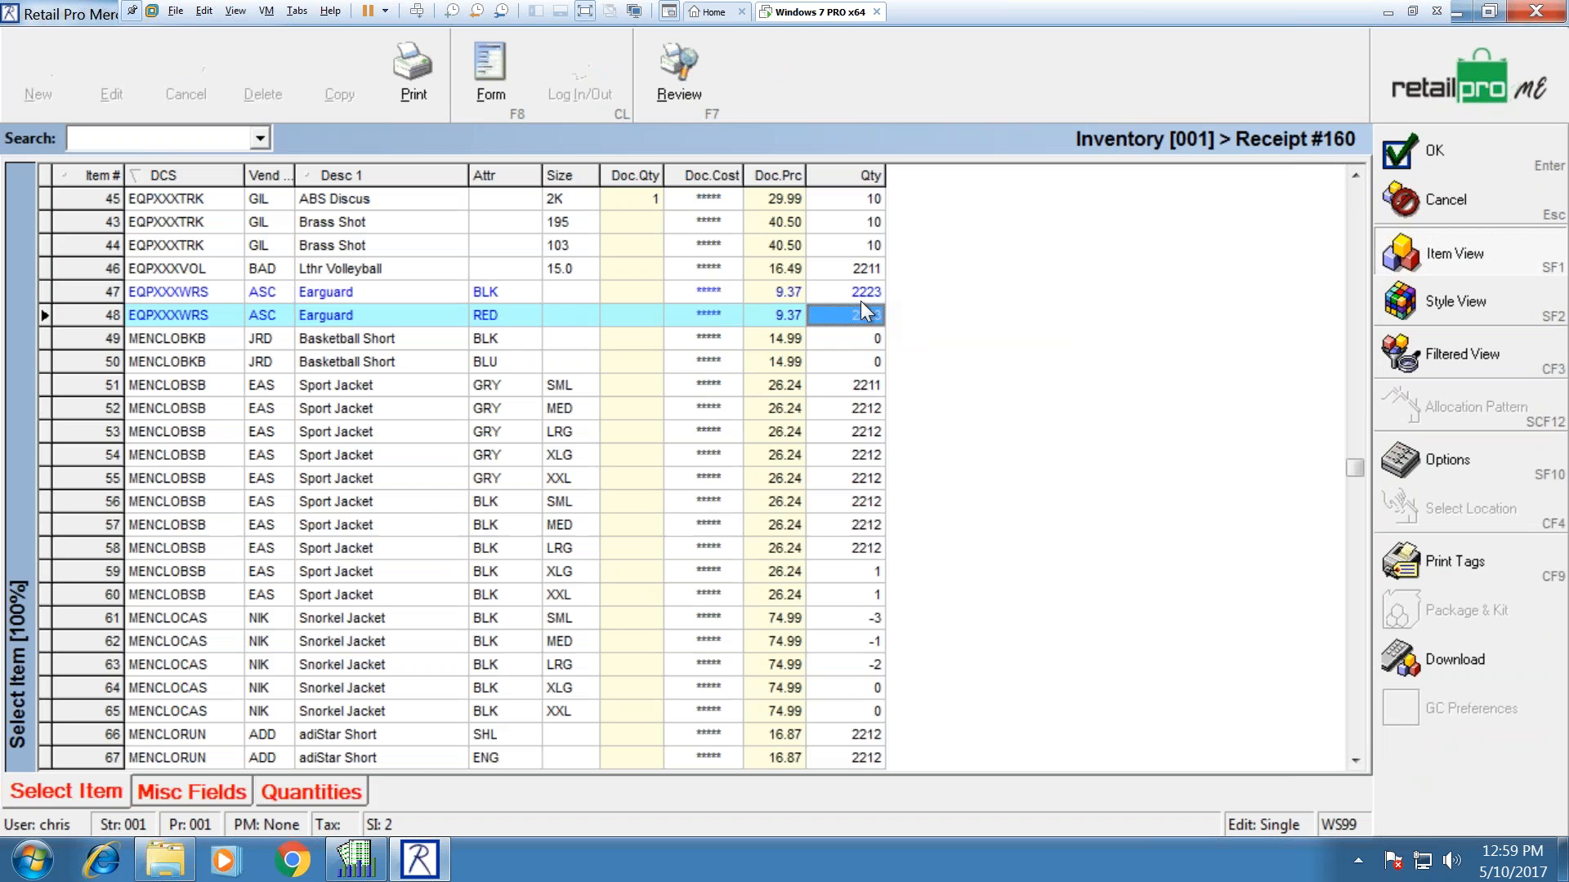
click(1402, 155)
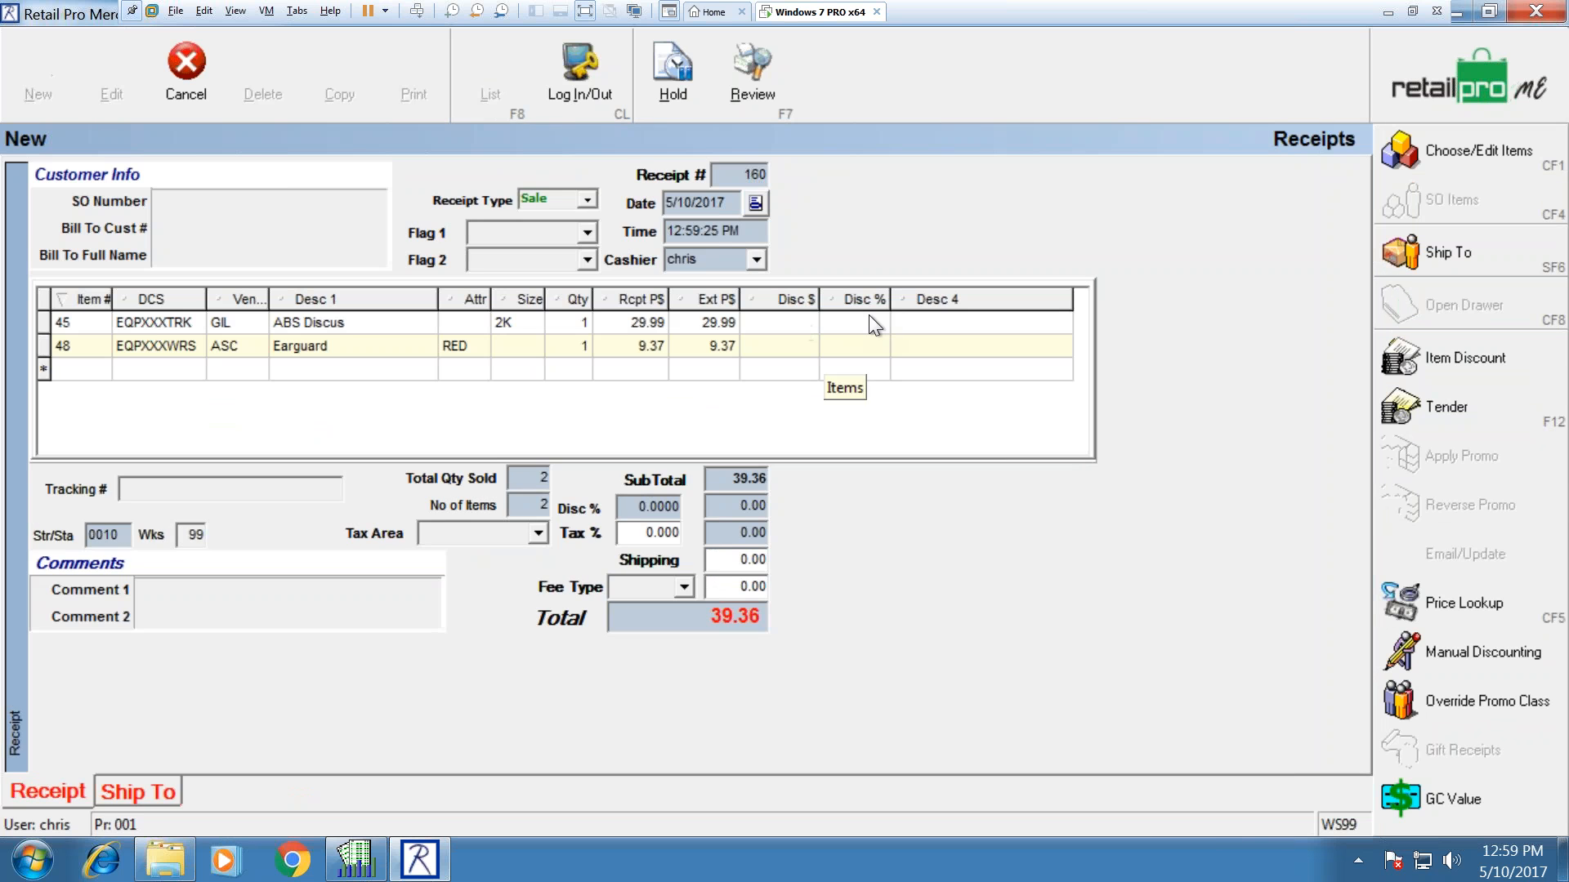
double_click(871, 318)
click(1420, 204)
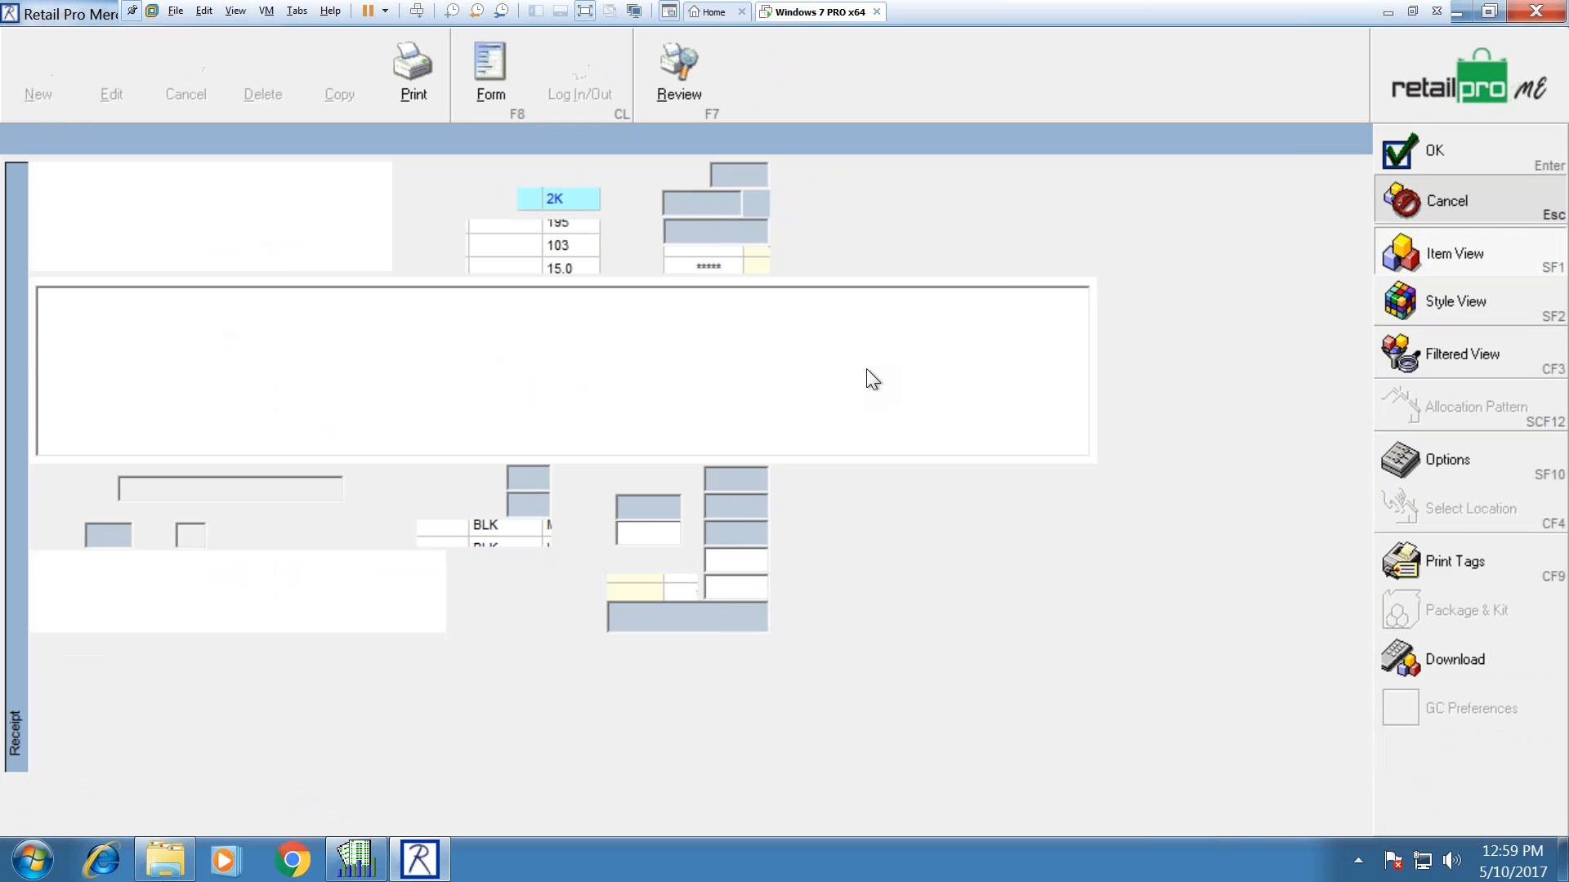
Step: Set the Earguard quantity to 0 and cancel the test receipt
click(642, 352)
click(582, 343)
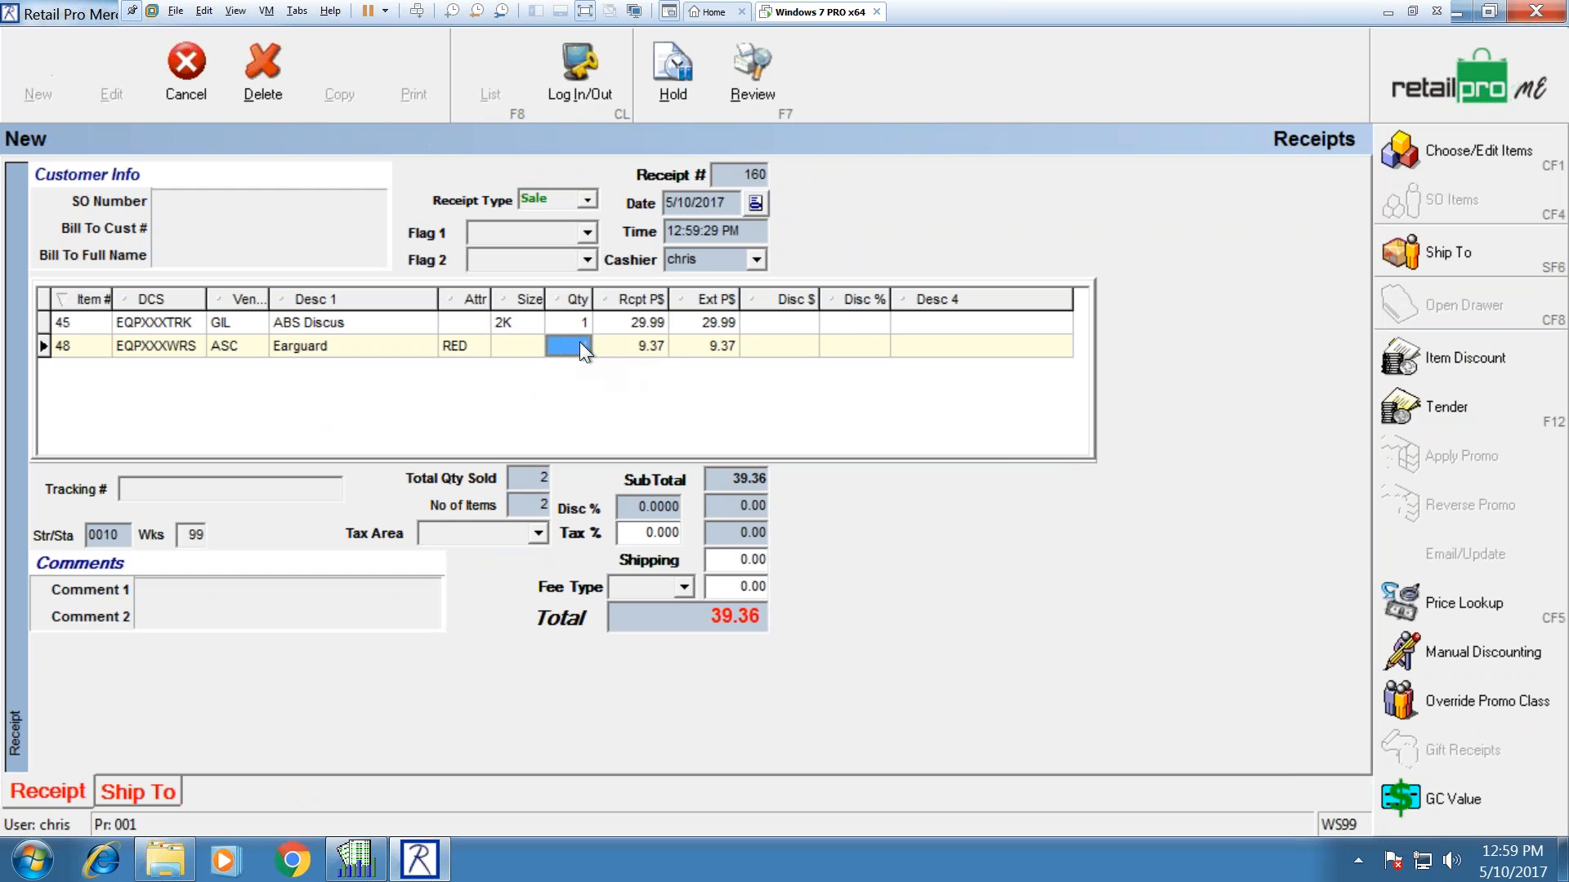
text(0)
key(Up)
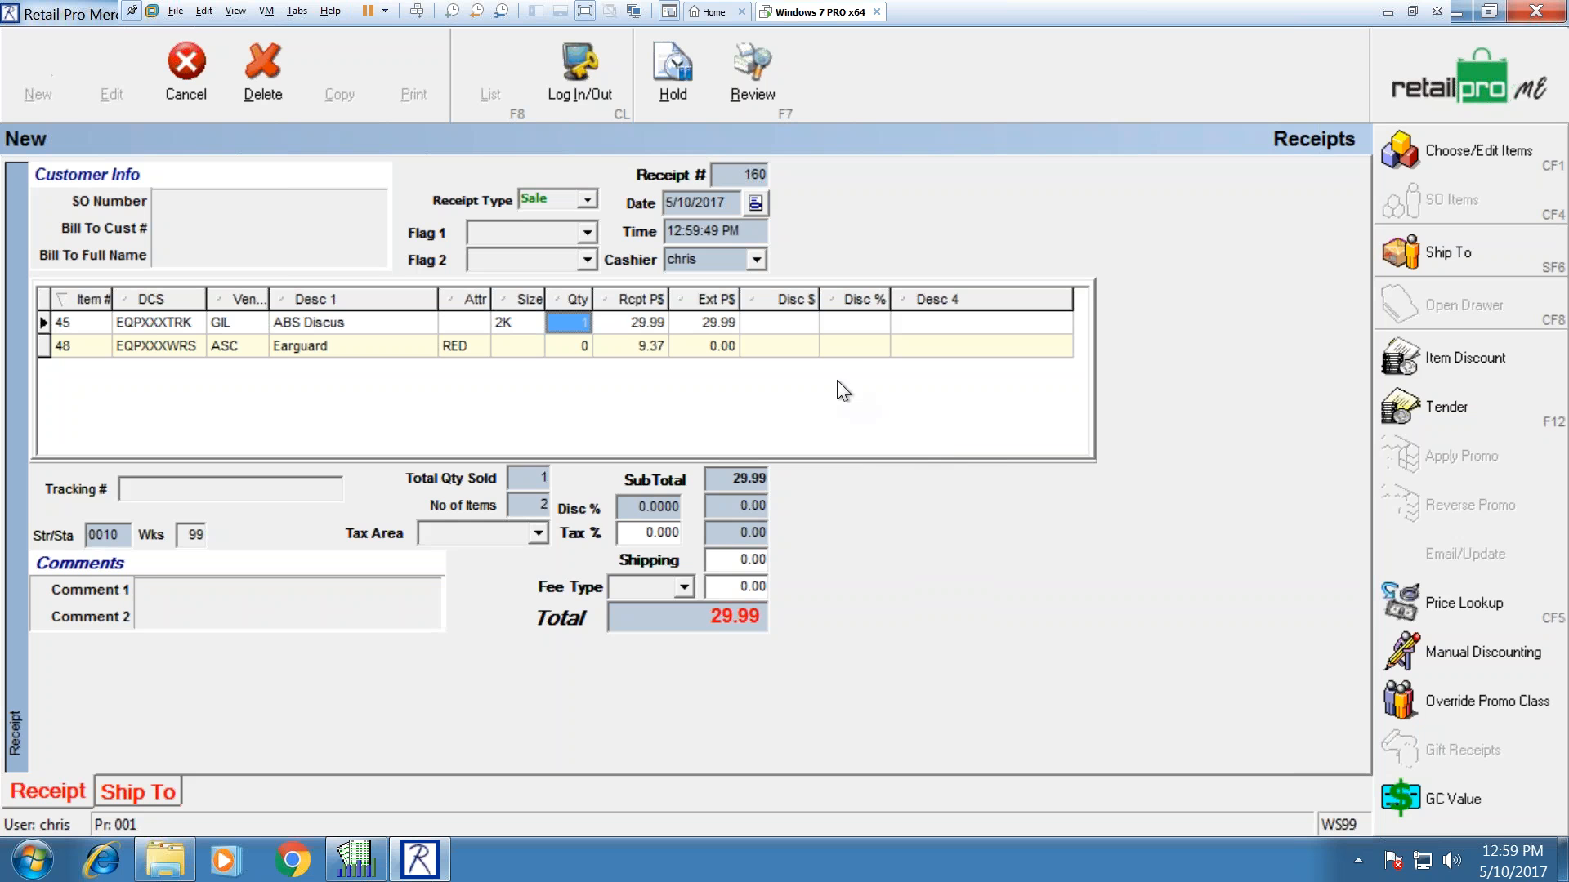
click(208, 77)
Step: Discard the test receipt and return to the home page
click(687, 445)
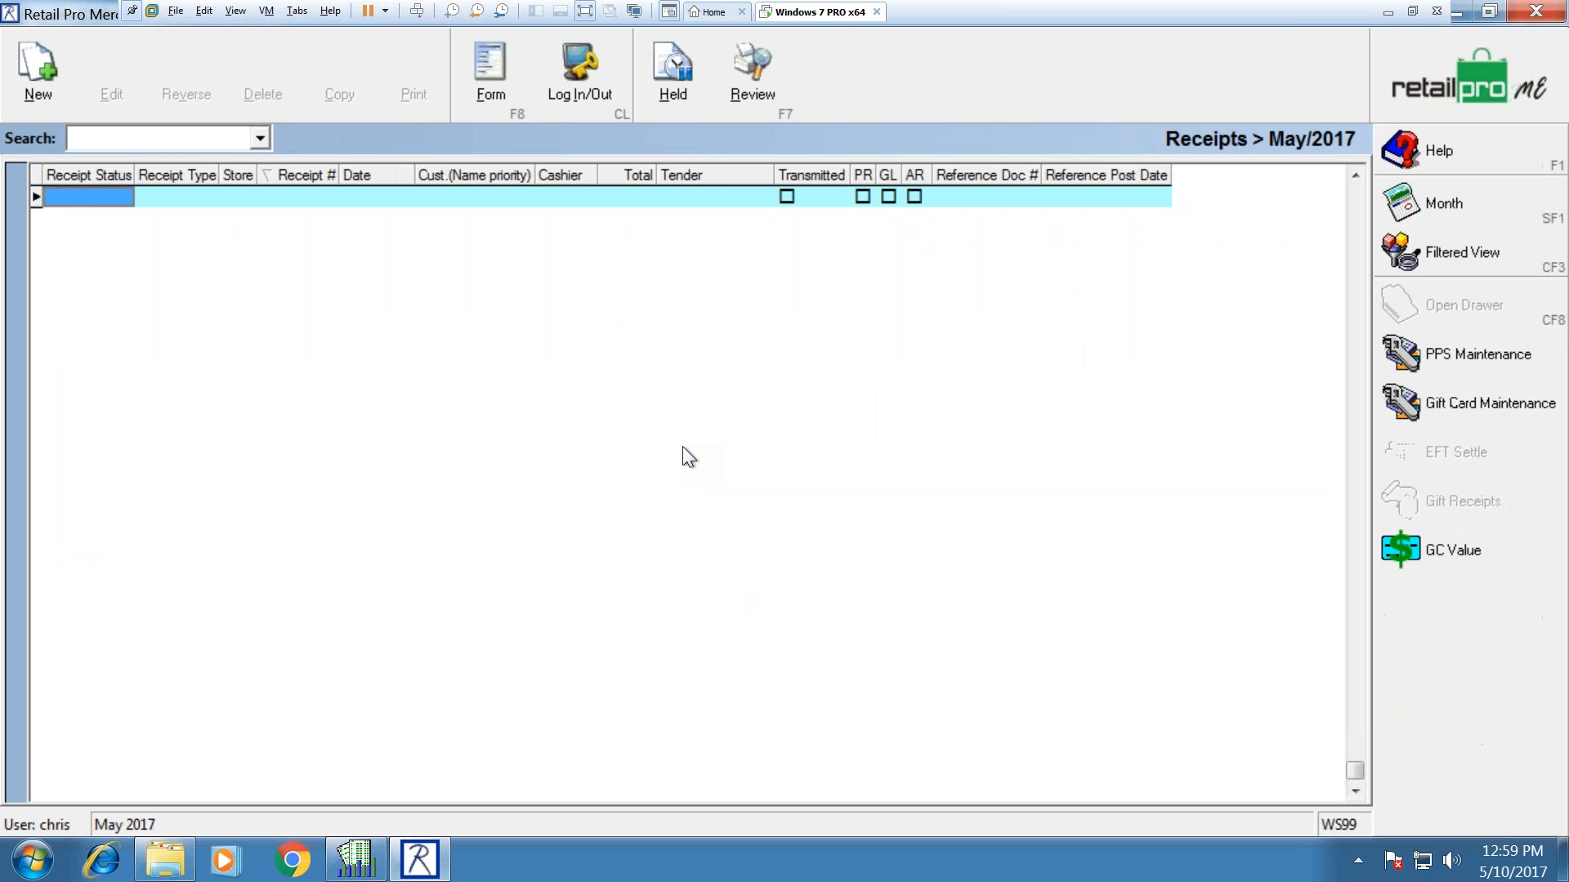
click(1464, 96)
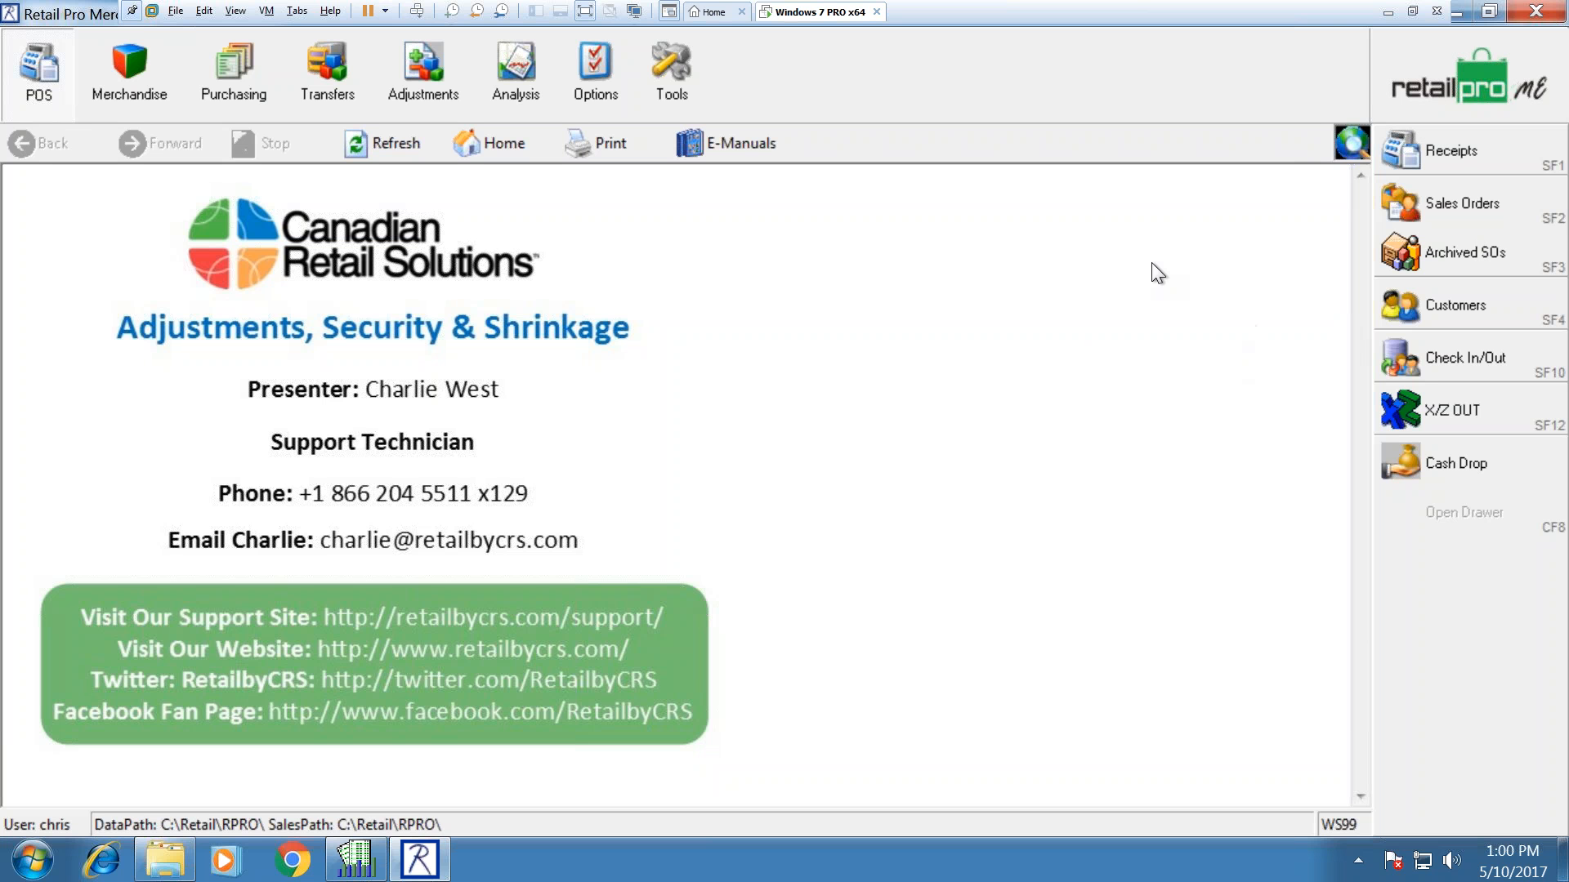
click(661, 72)
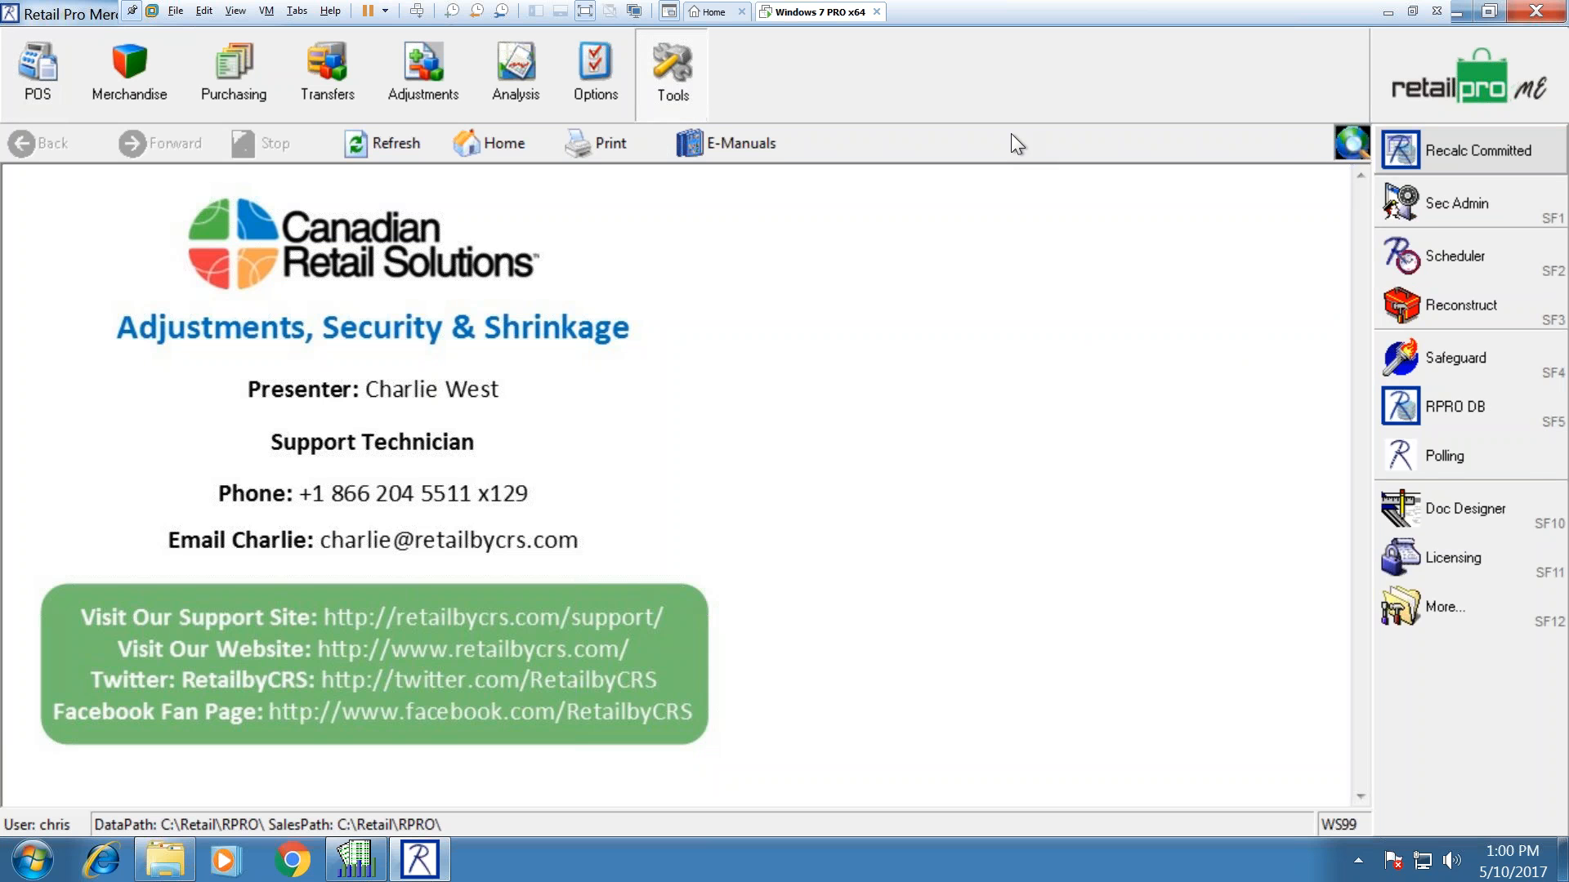
click(629, 72)
click(1425, 154)
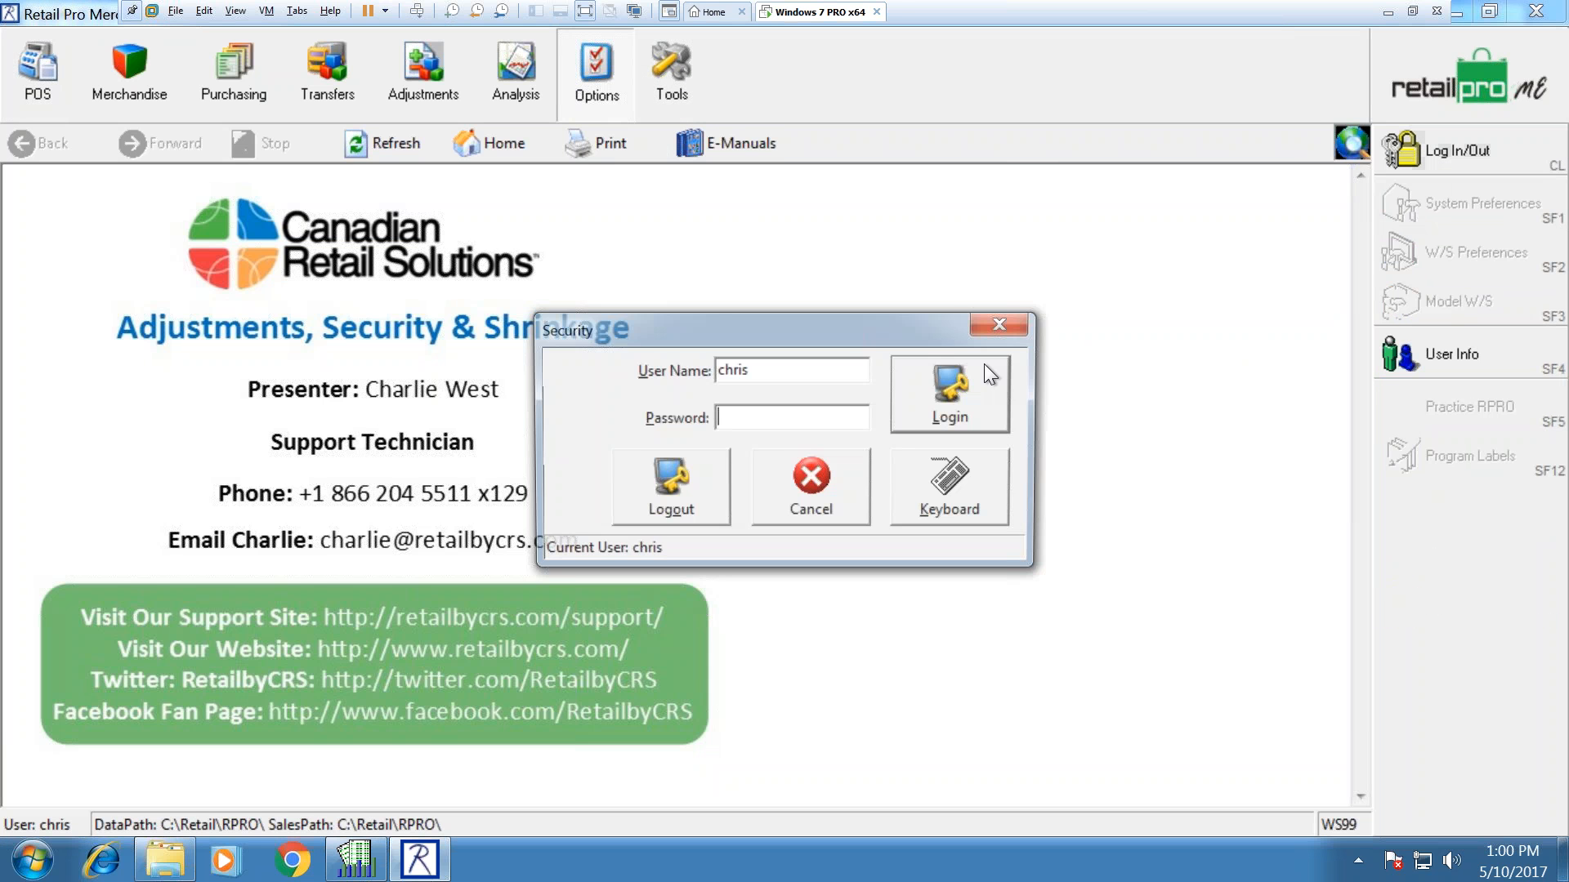
Step: Log in as sysadmin, retrying after the invalid password error
text(sysadmin)
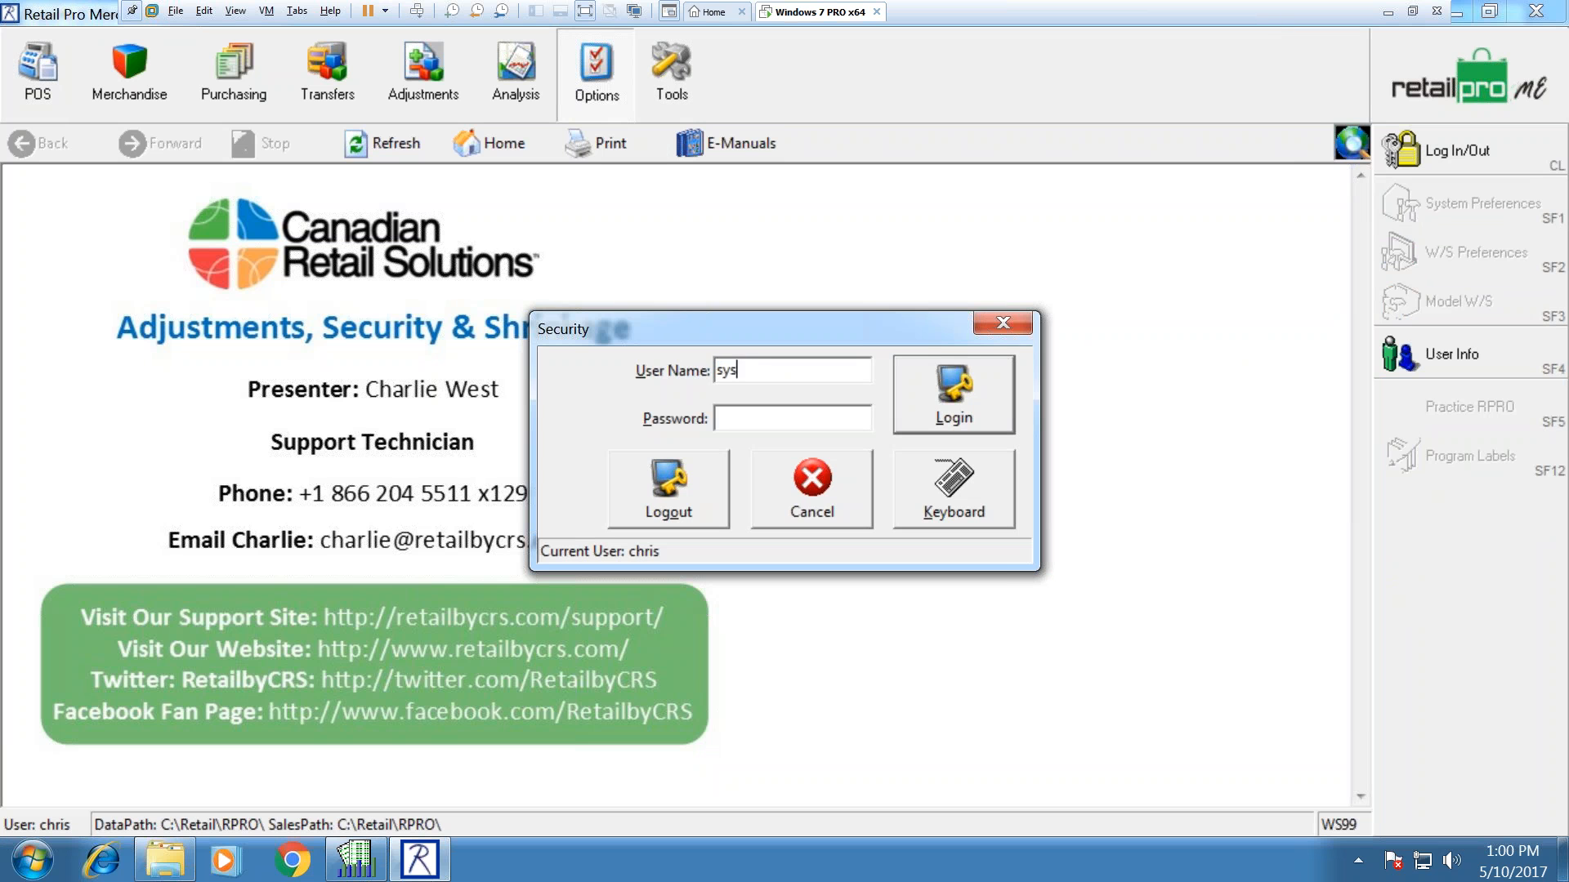
key(Tab)
text(********)
key(Return)
click(758, 442)
text(sysadmin)
key(Tab)
text(********)
key(Return)
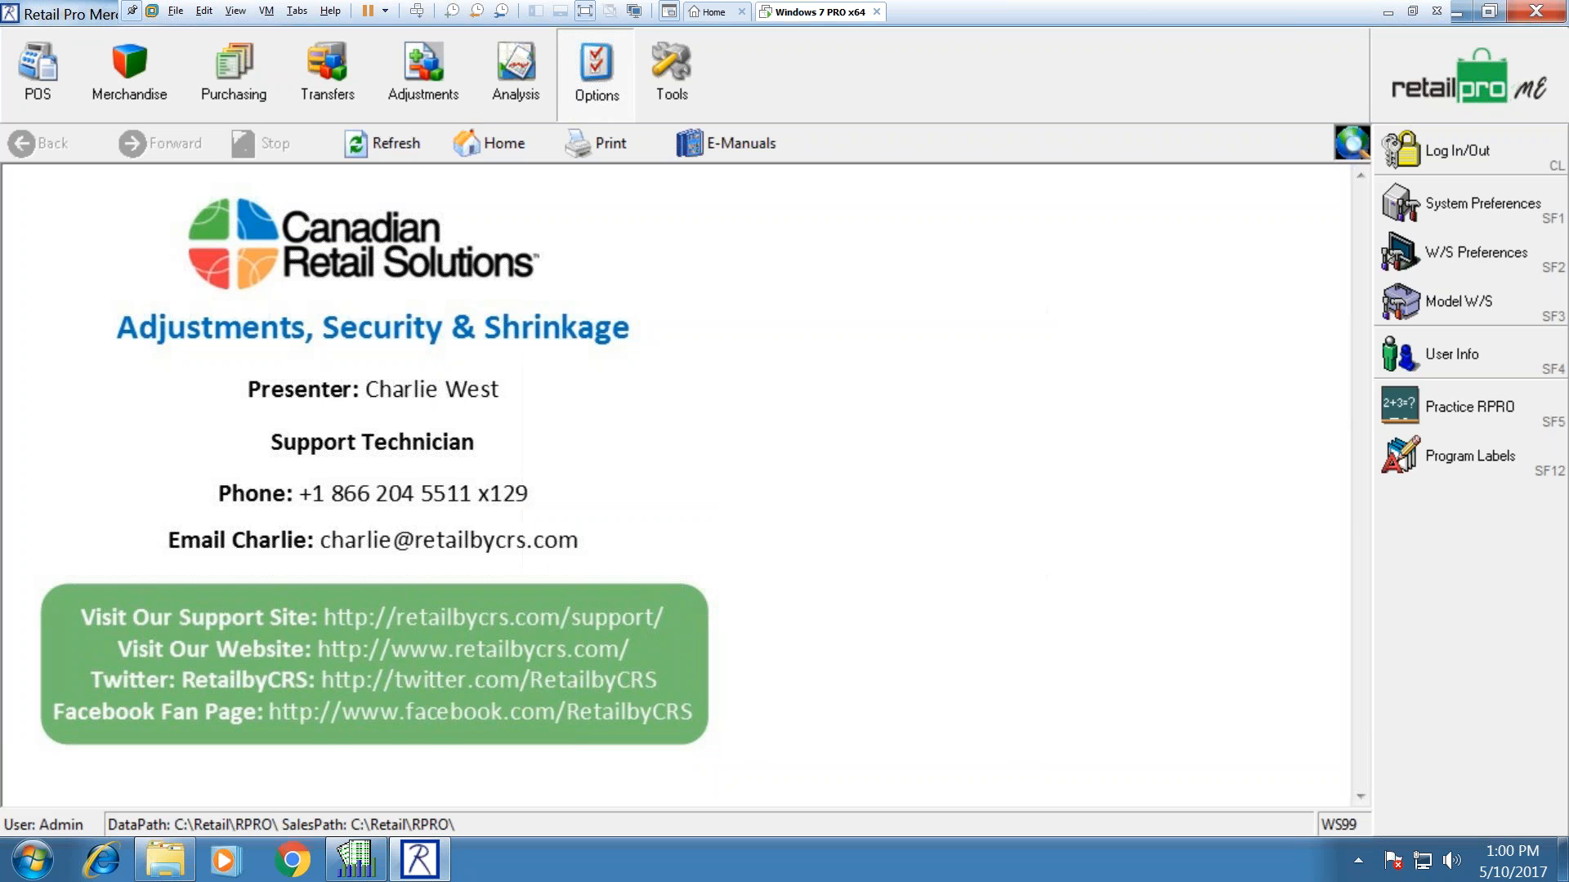
Step: In System Preferences > Employees, change row 4's maximum discount from 100% to 25%
click(1407, 214)
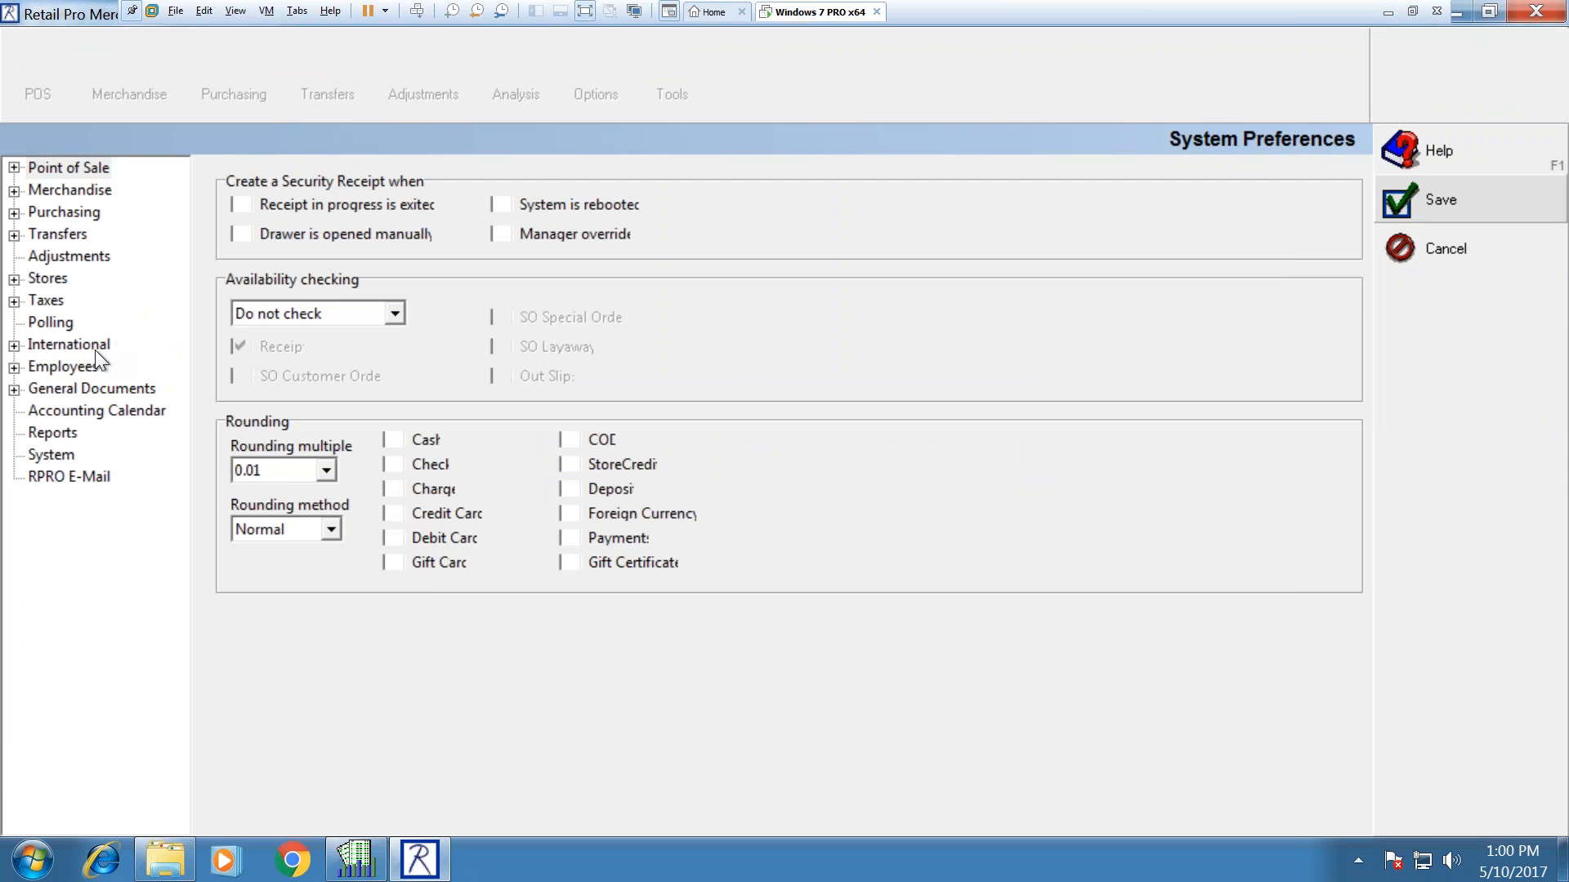
click(72, 367)
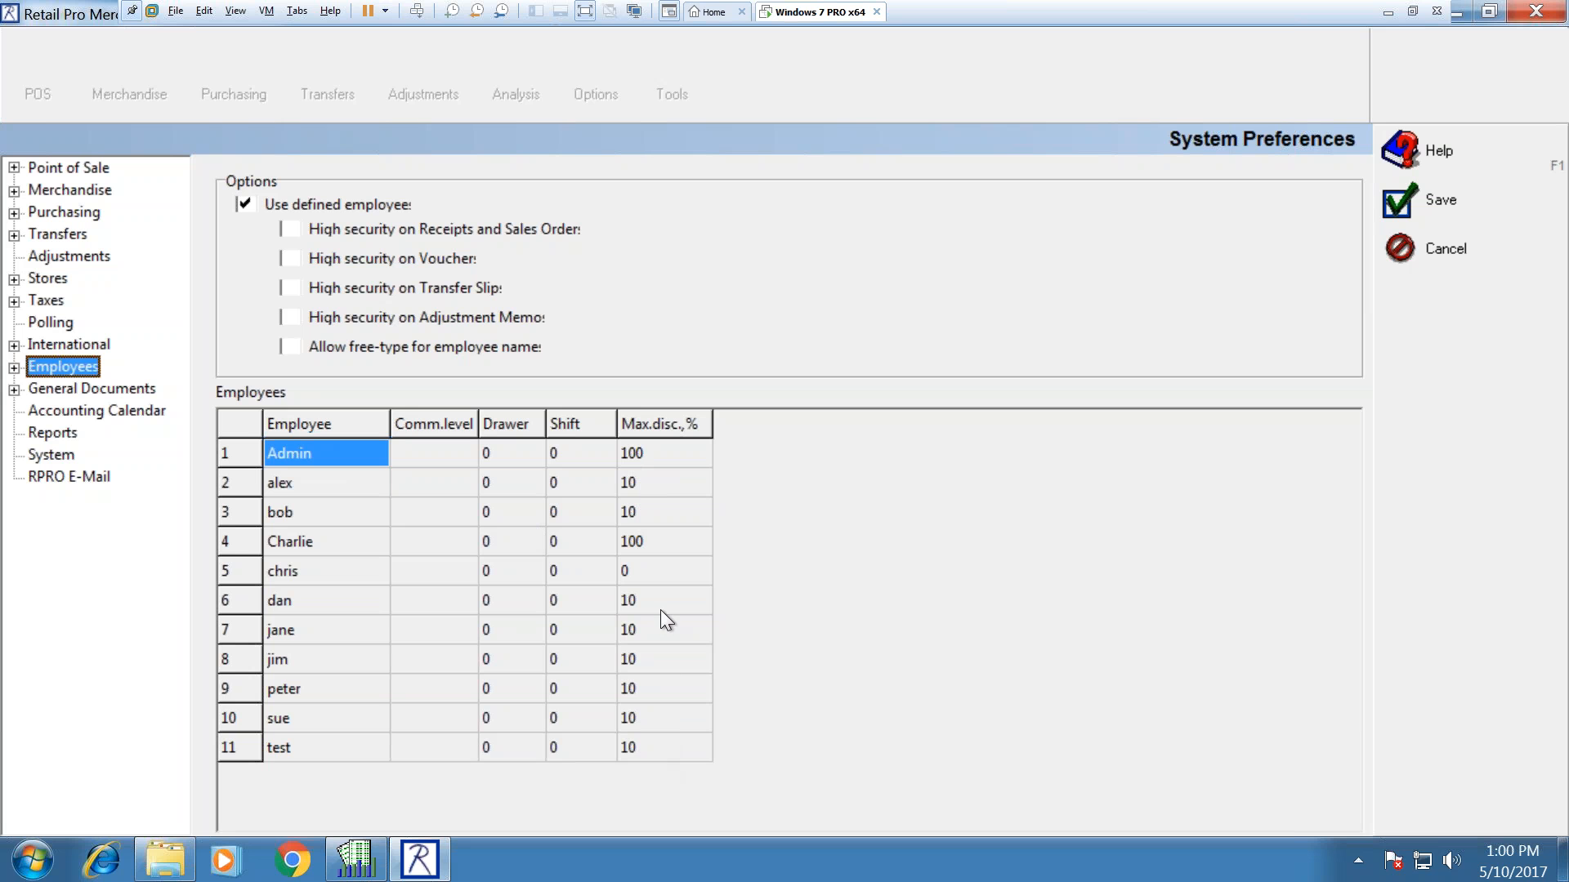
click(655, 536)
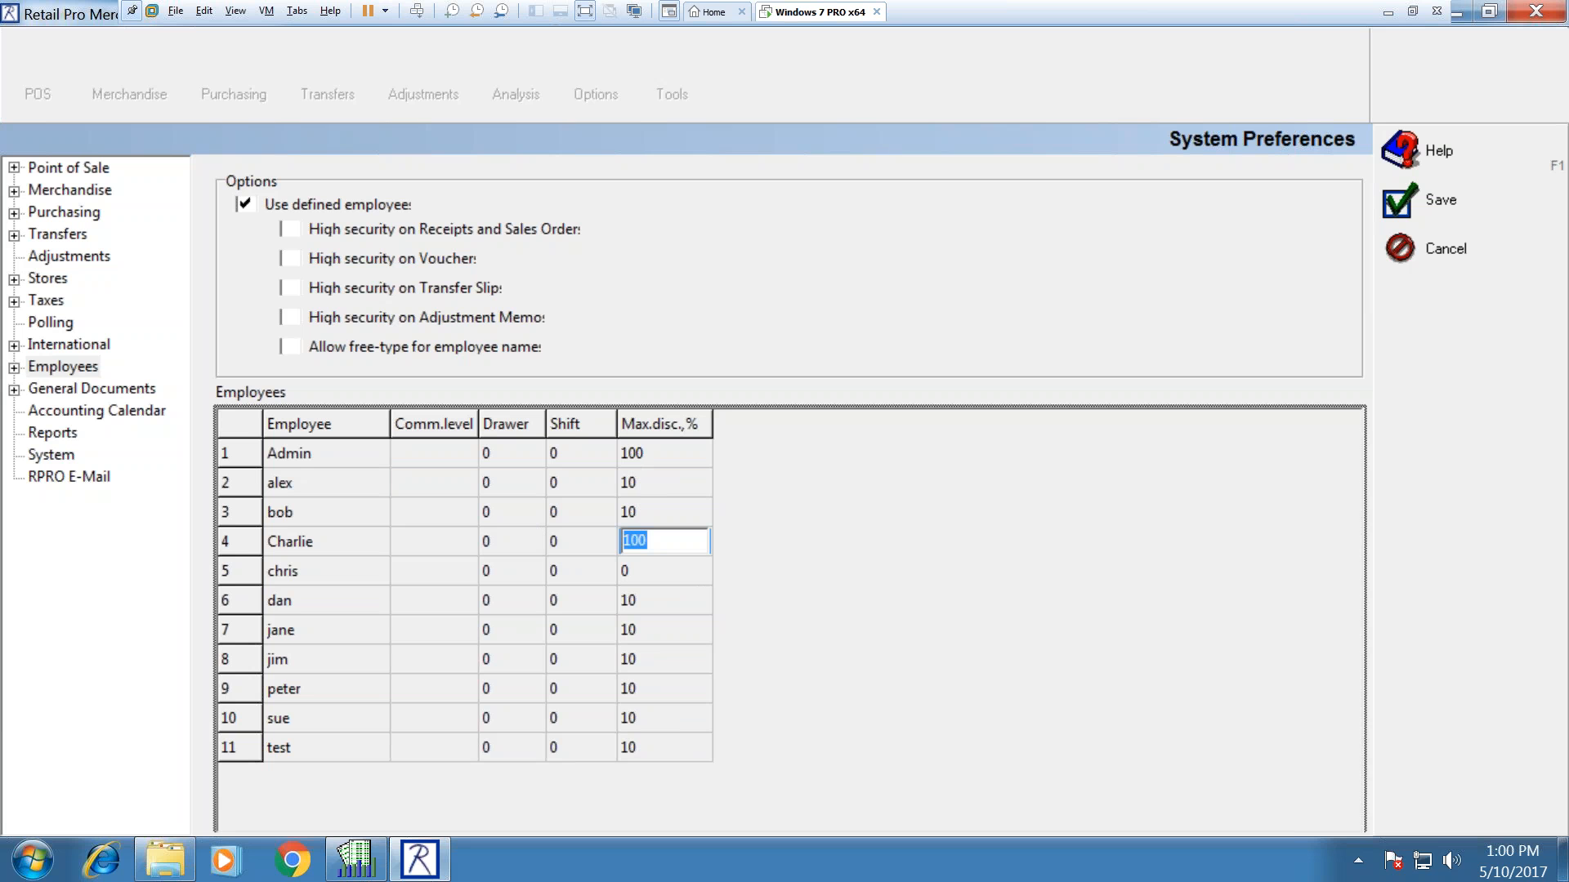
text(25)
key(Up)
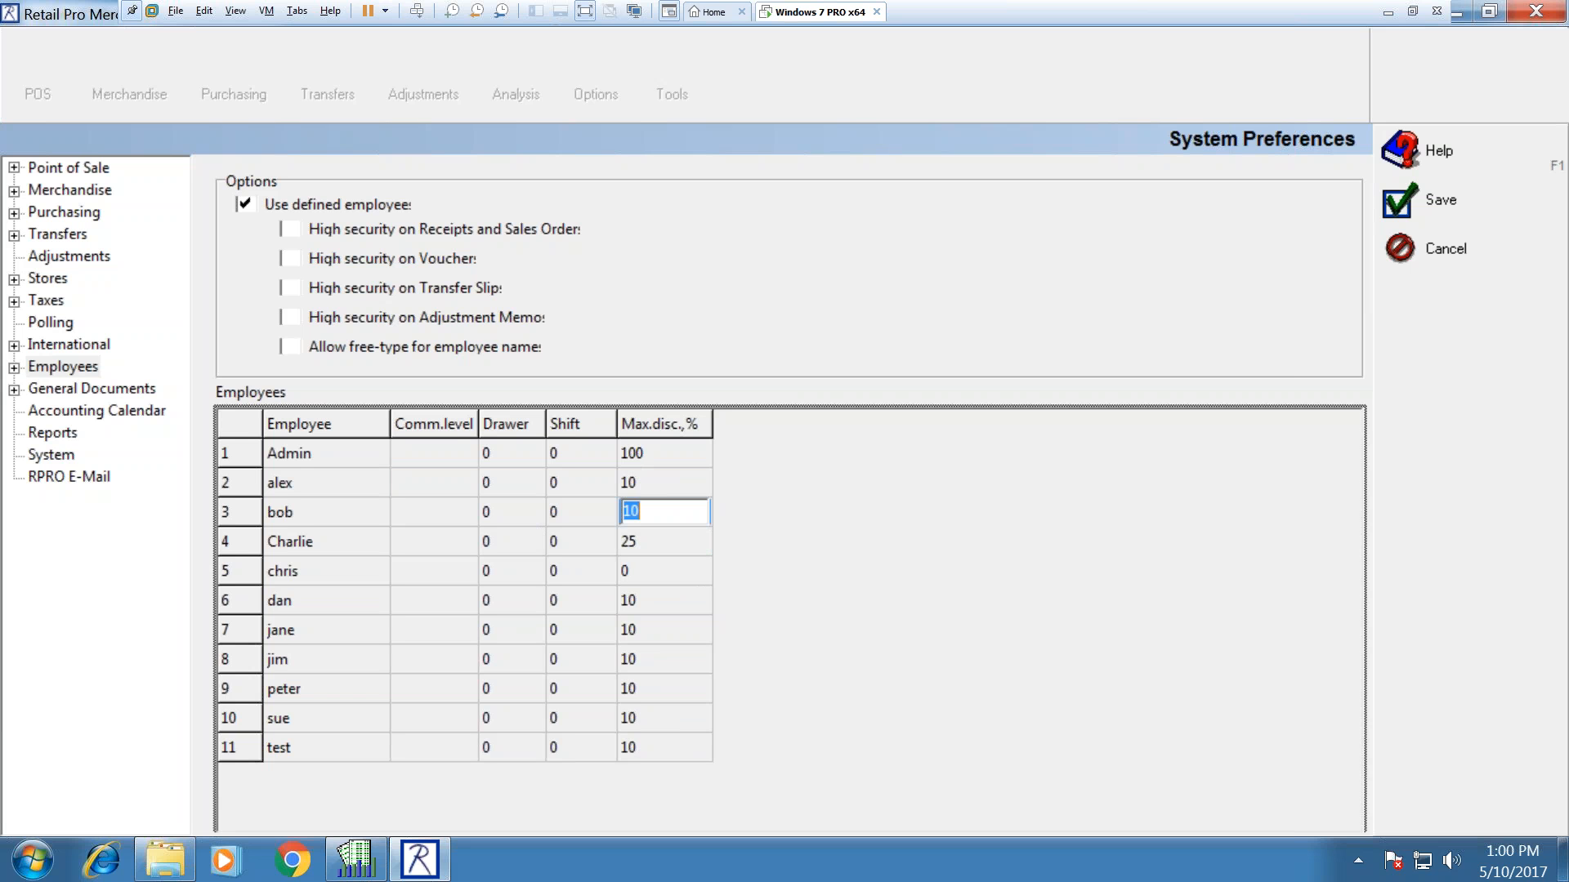
Step: Check the other employees' discount limits and save the preferences
key(Up)
key(Up)
key(Down)
key(Down)
key(Down)
key(Down)
key(Down)
key(Down)
key(Down)
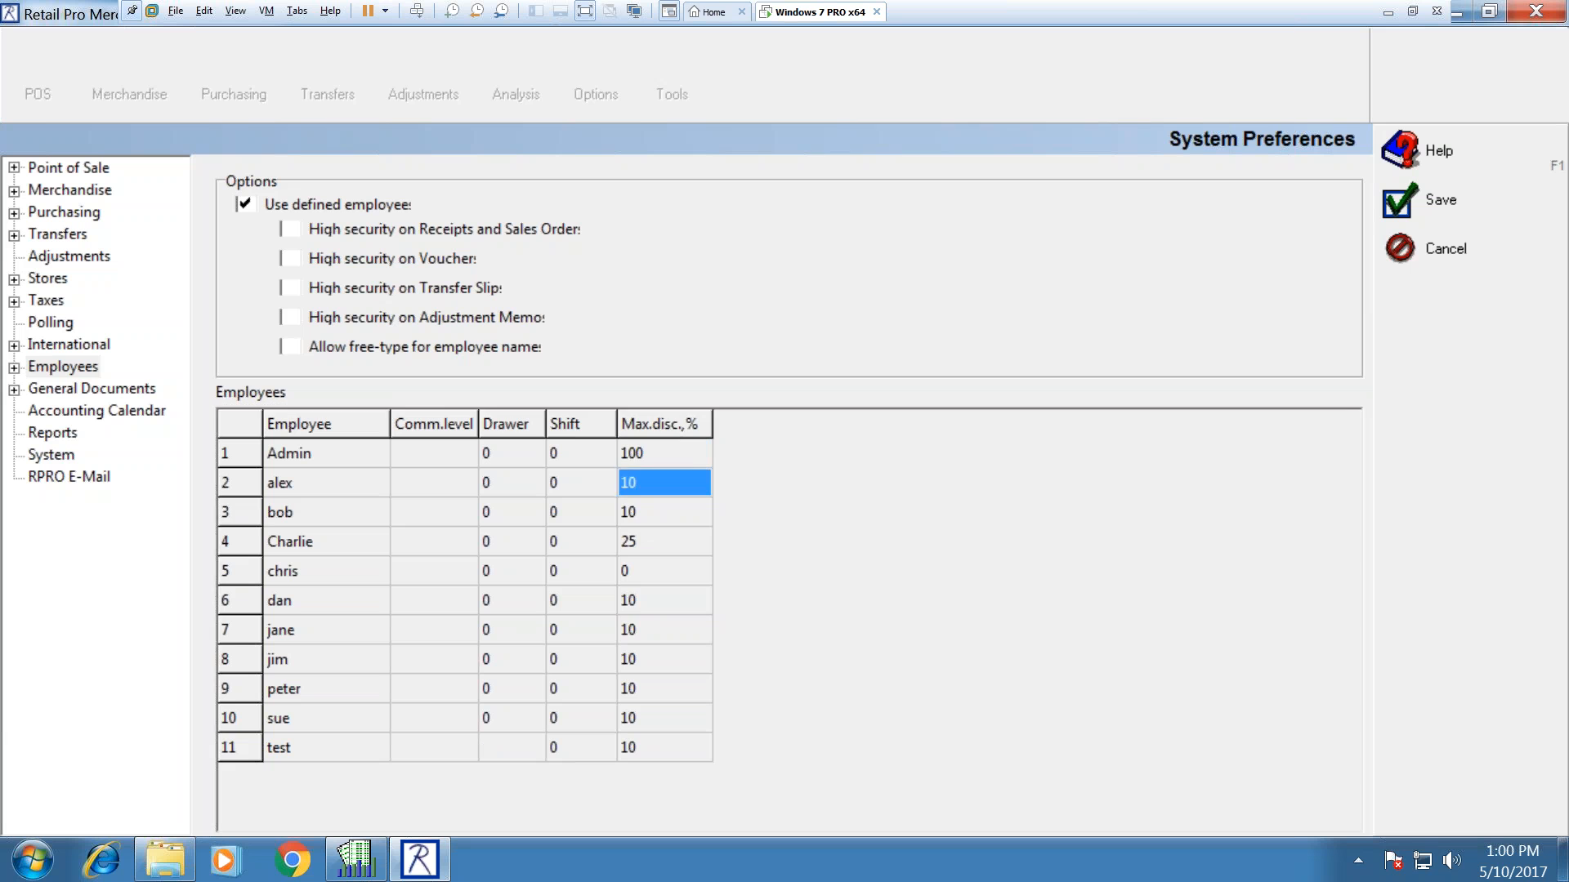
key(Down)
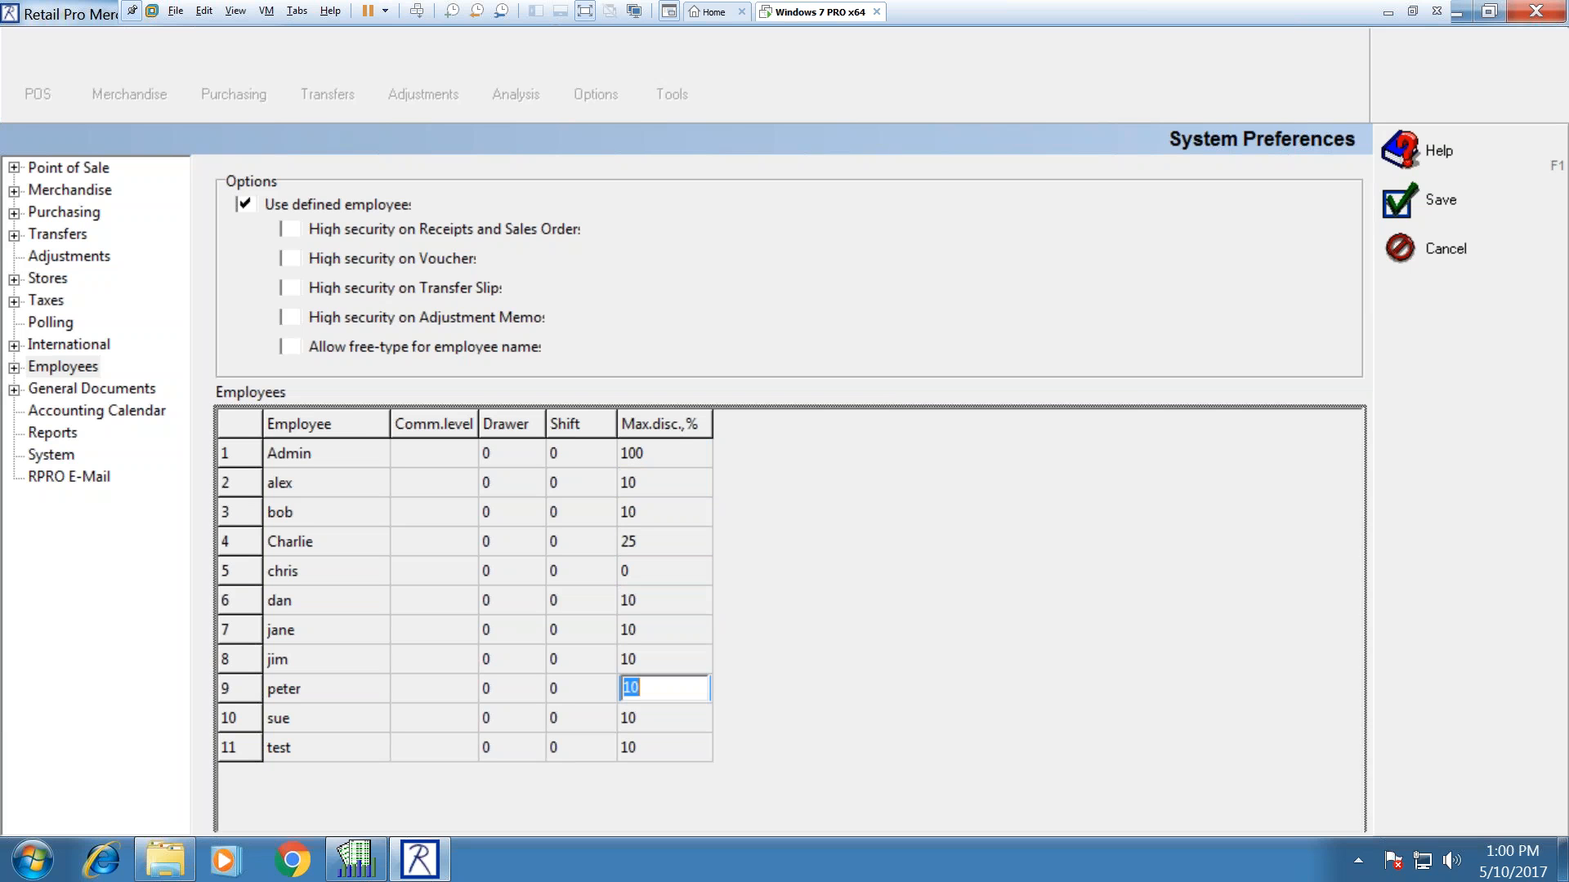
key(Up)
key(Up)
key(Up)
key(Up)
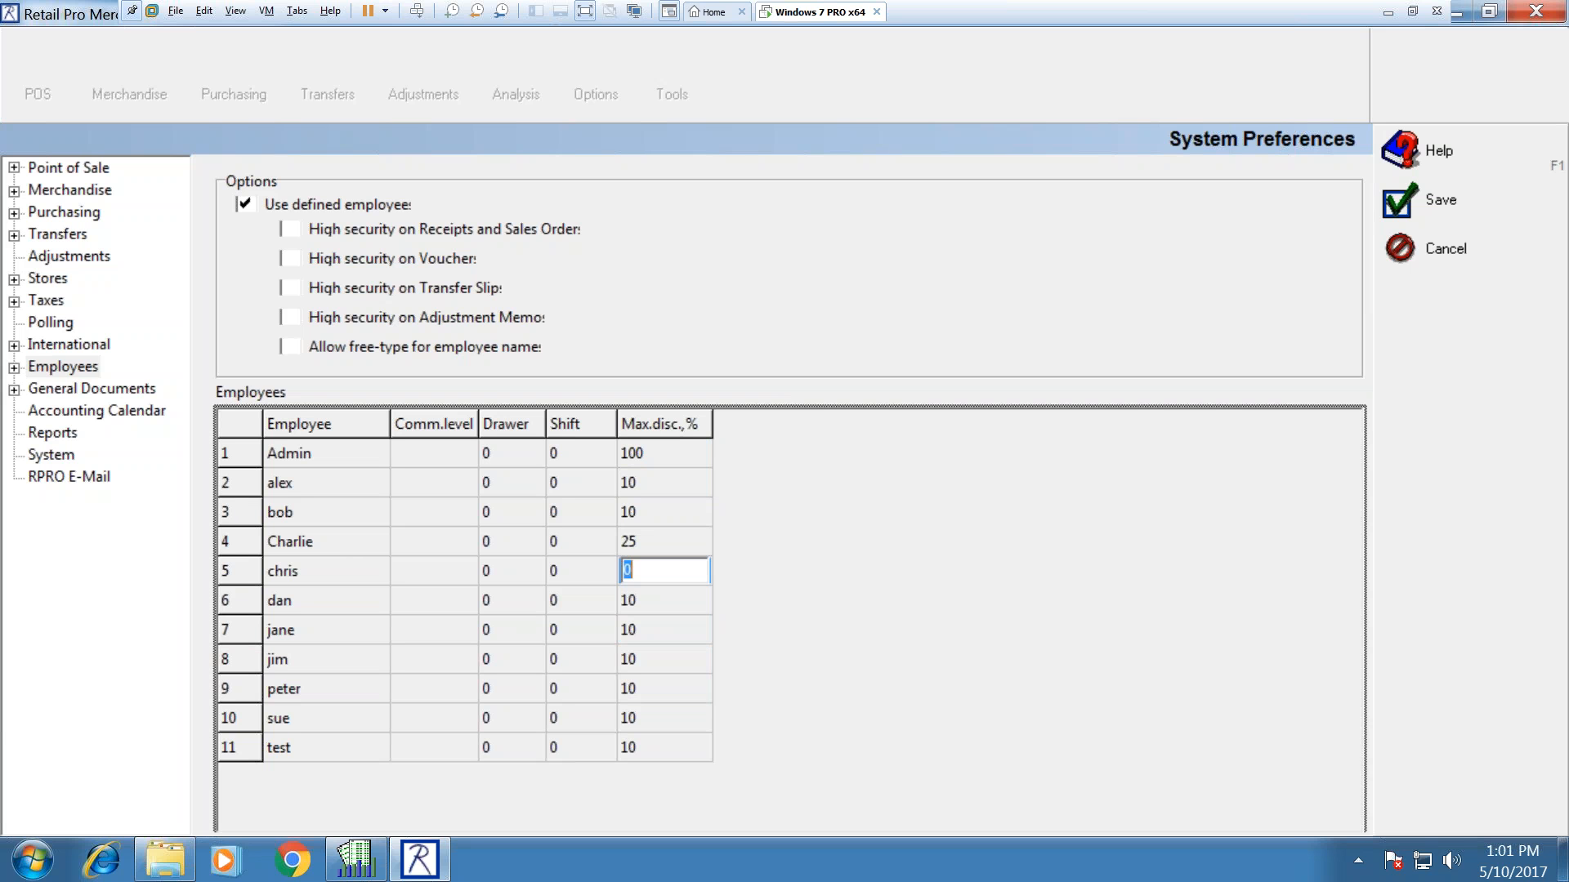
key(Down)
key(Down)
key(Down)
key(Down)
key(Down)
key(Down)
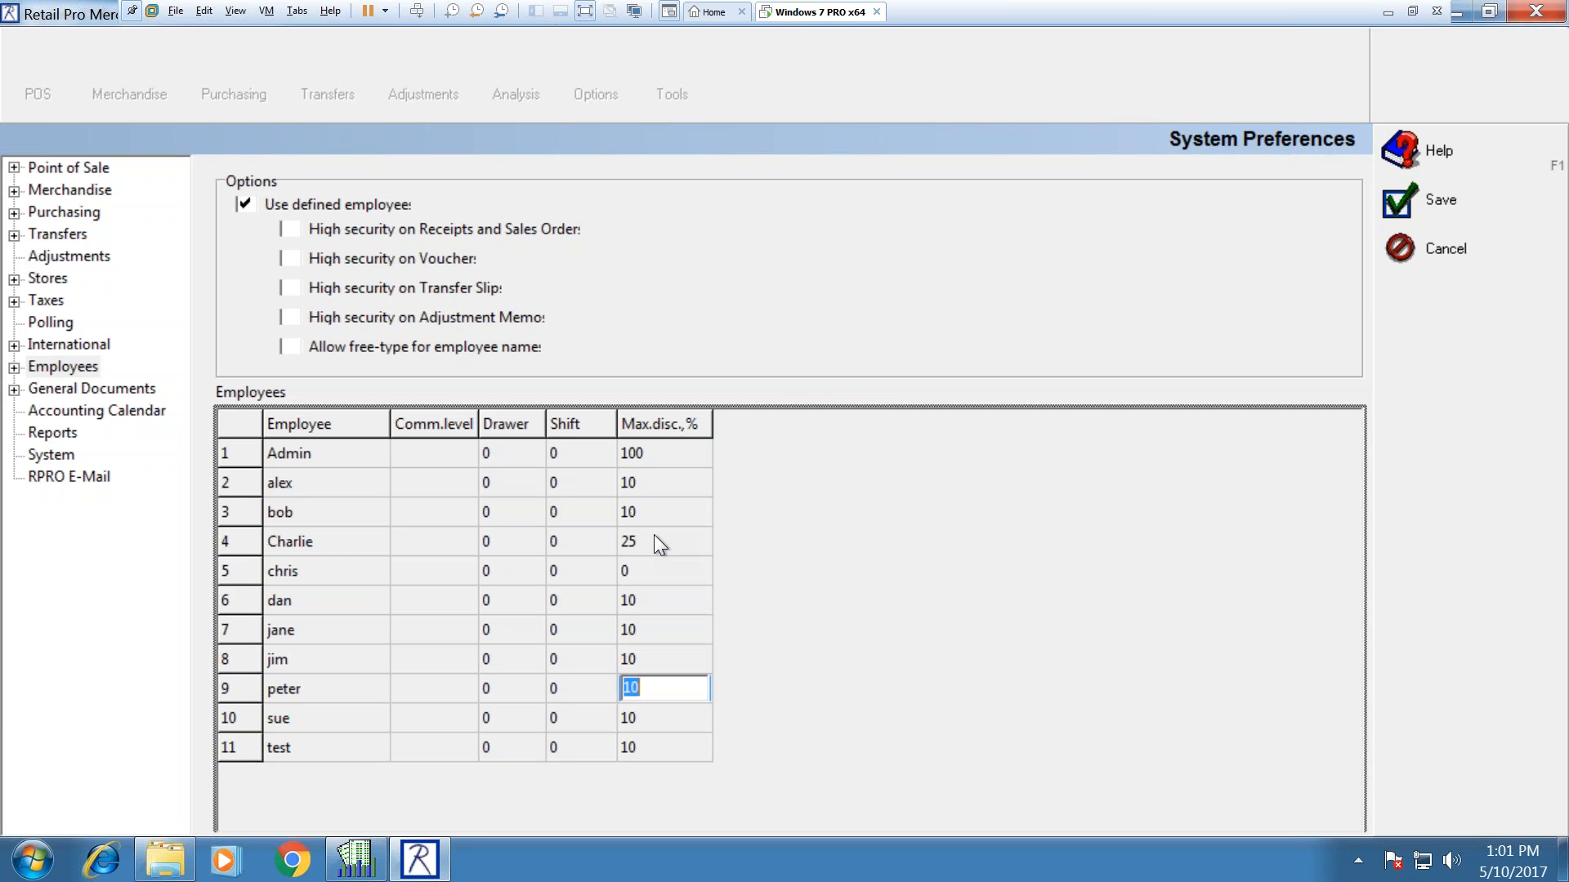
key(Up)
key(Up)
key(Up)
key(Up)
key(Up)
key(Up)
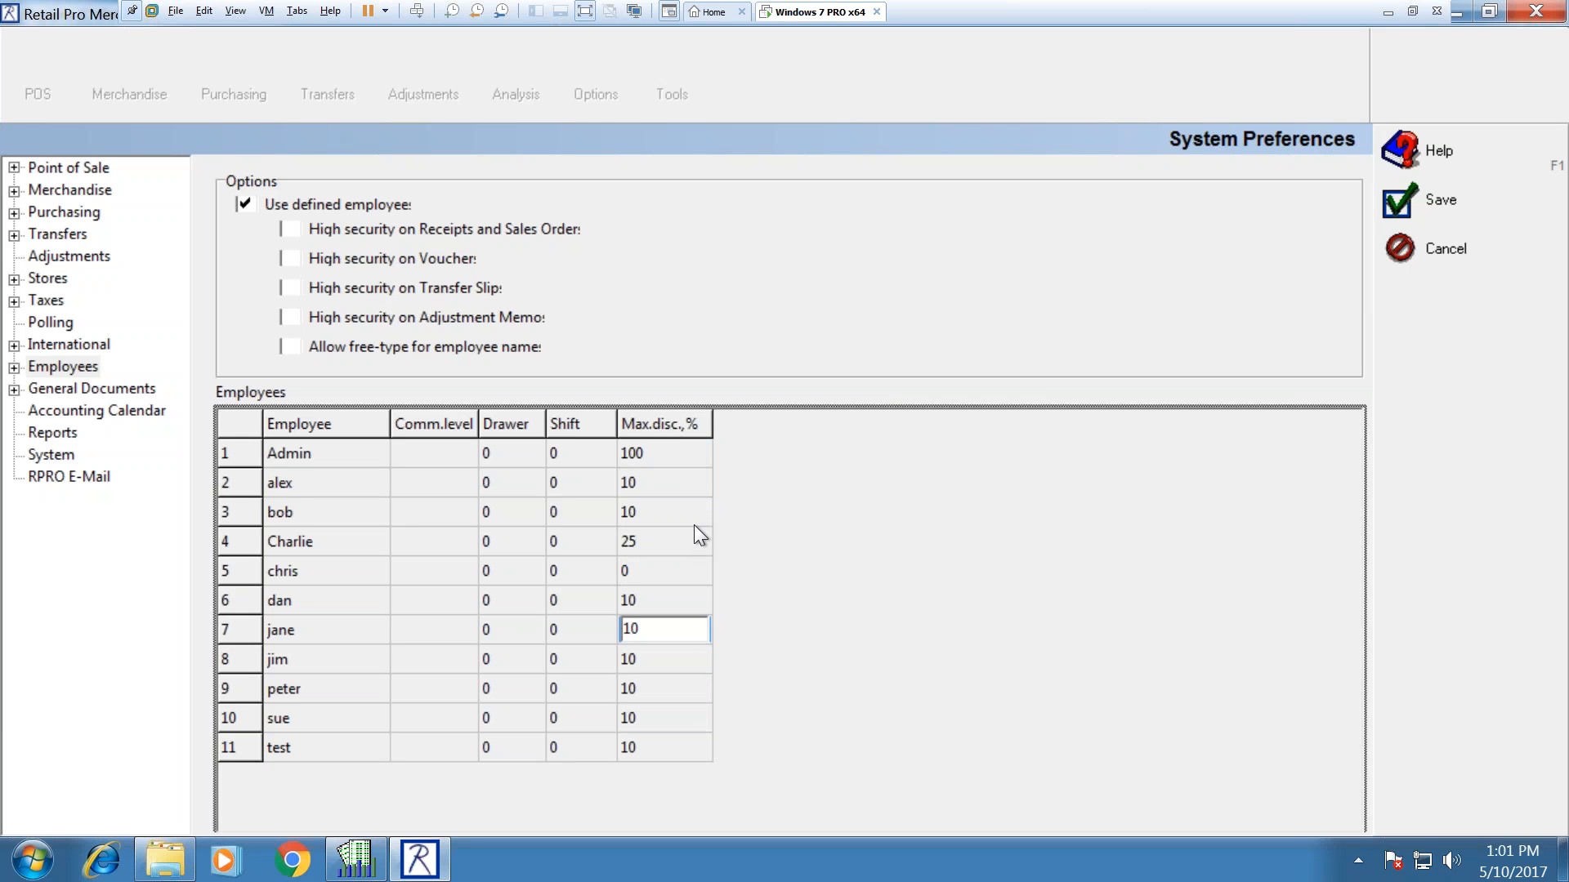
click(693, 523)
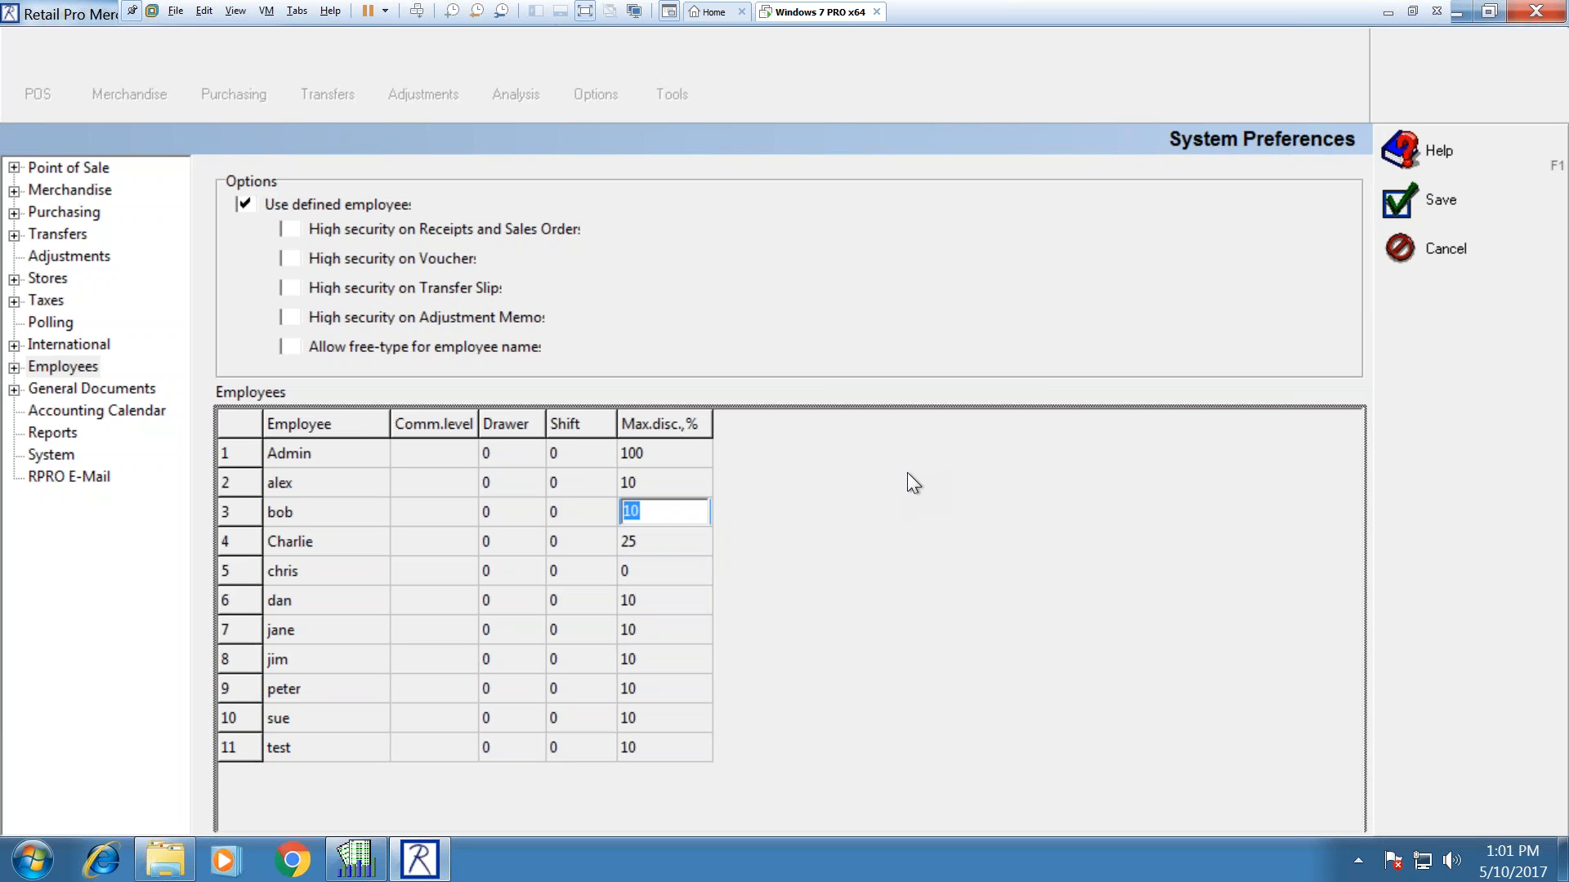
click(1431, 185)
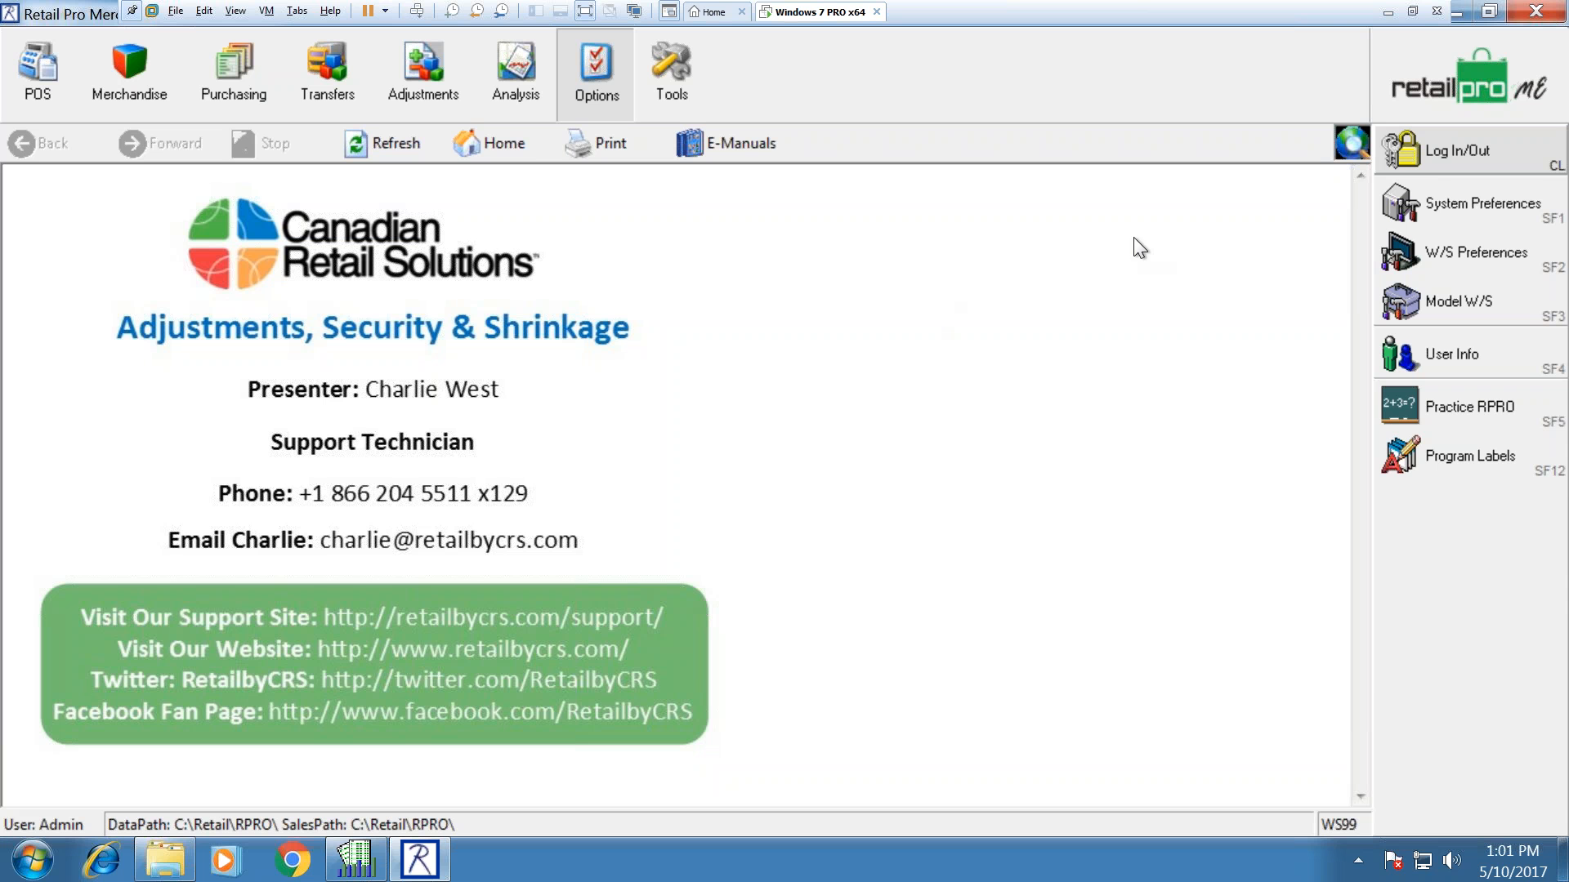
Step: Reopen System Preferences at the Point of Sale node
click(1421, 215)
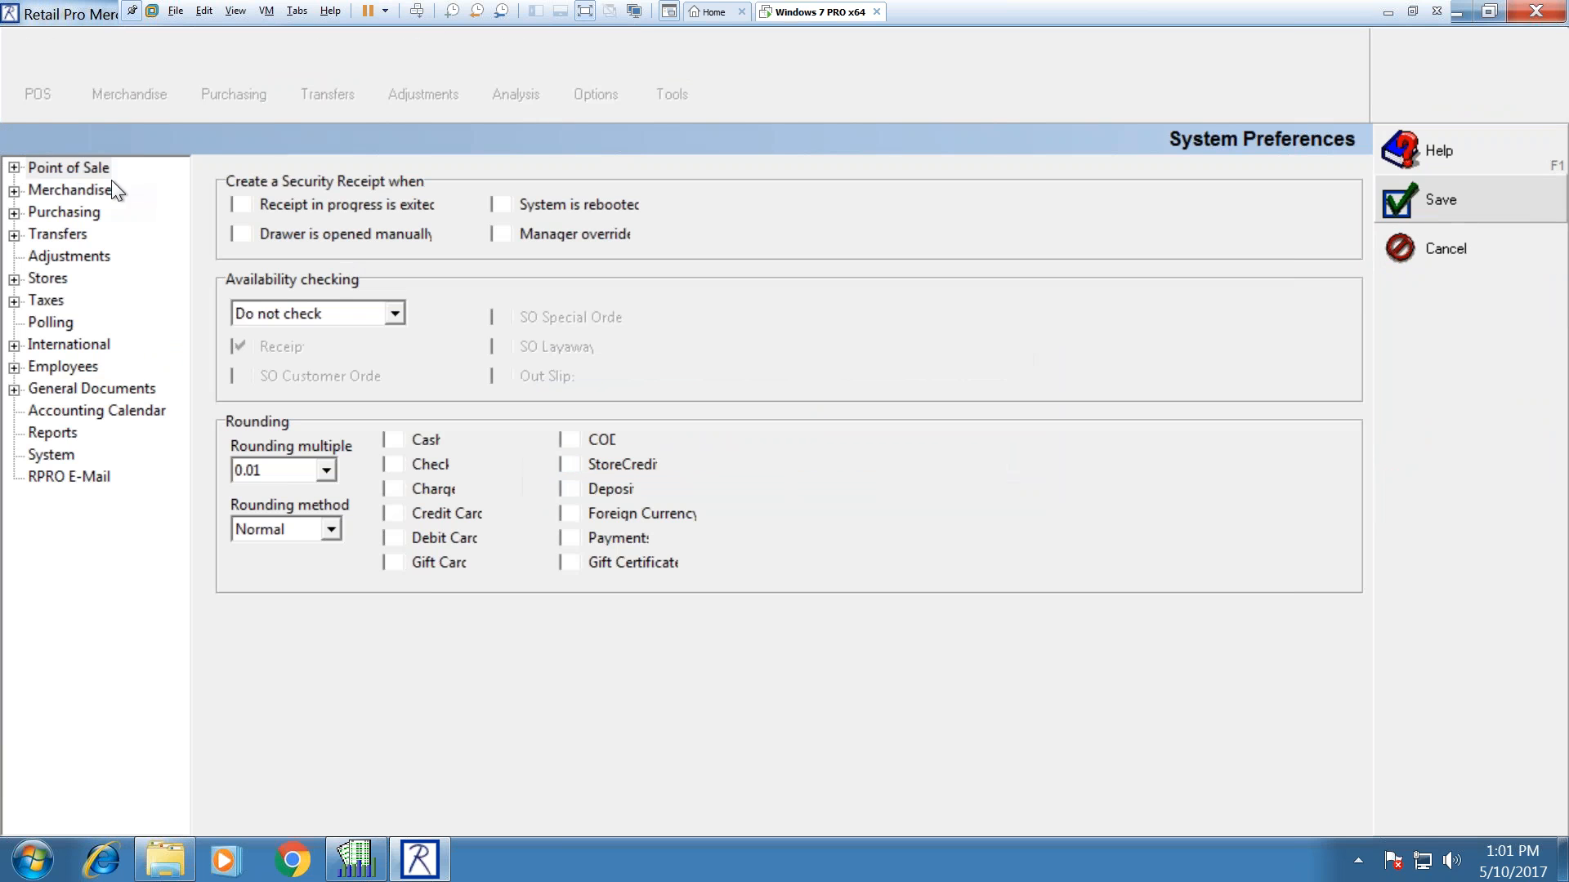
click(65, 166)
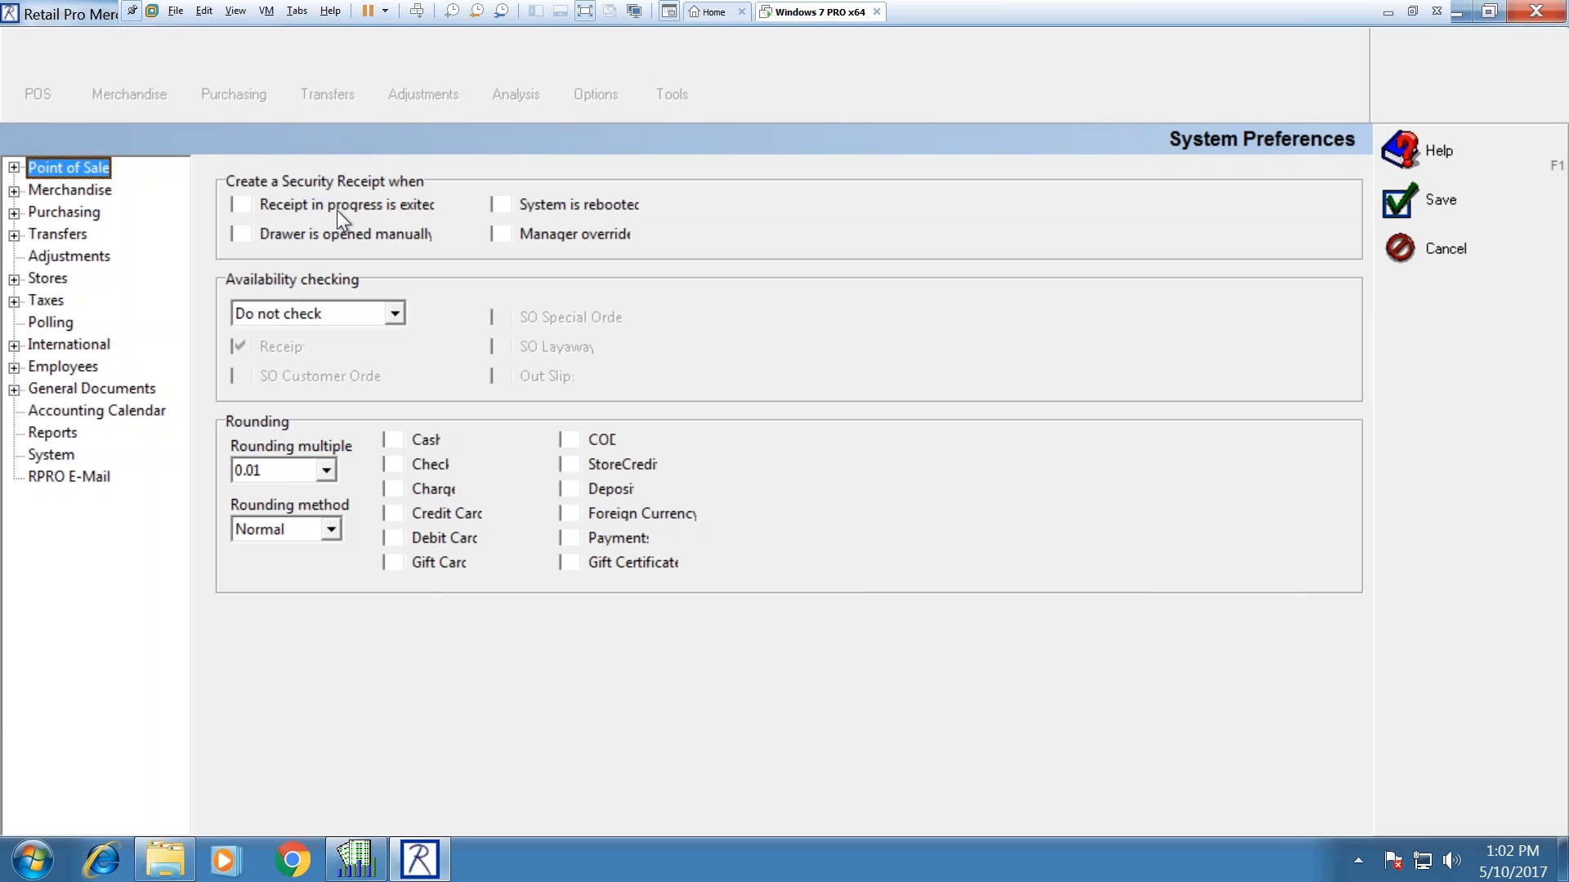
Step: Enable security receipts for 'Receipt in progress is exited' and 'System is rebooted', then save
click(376, 209)
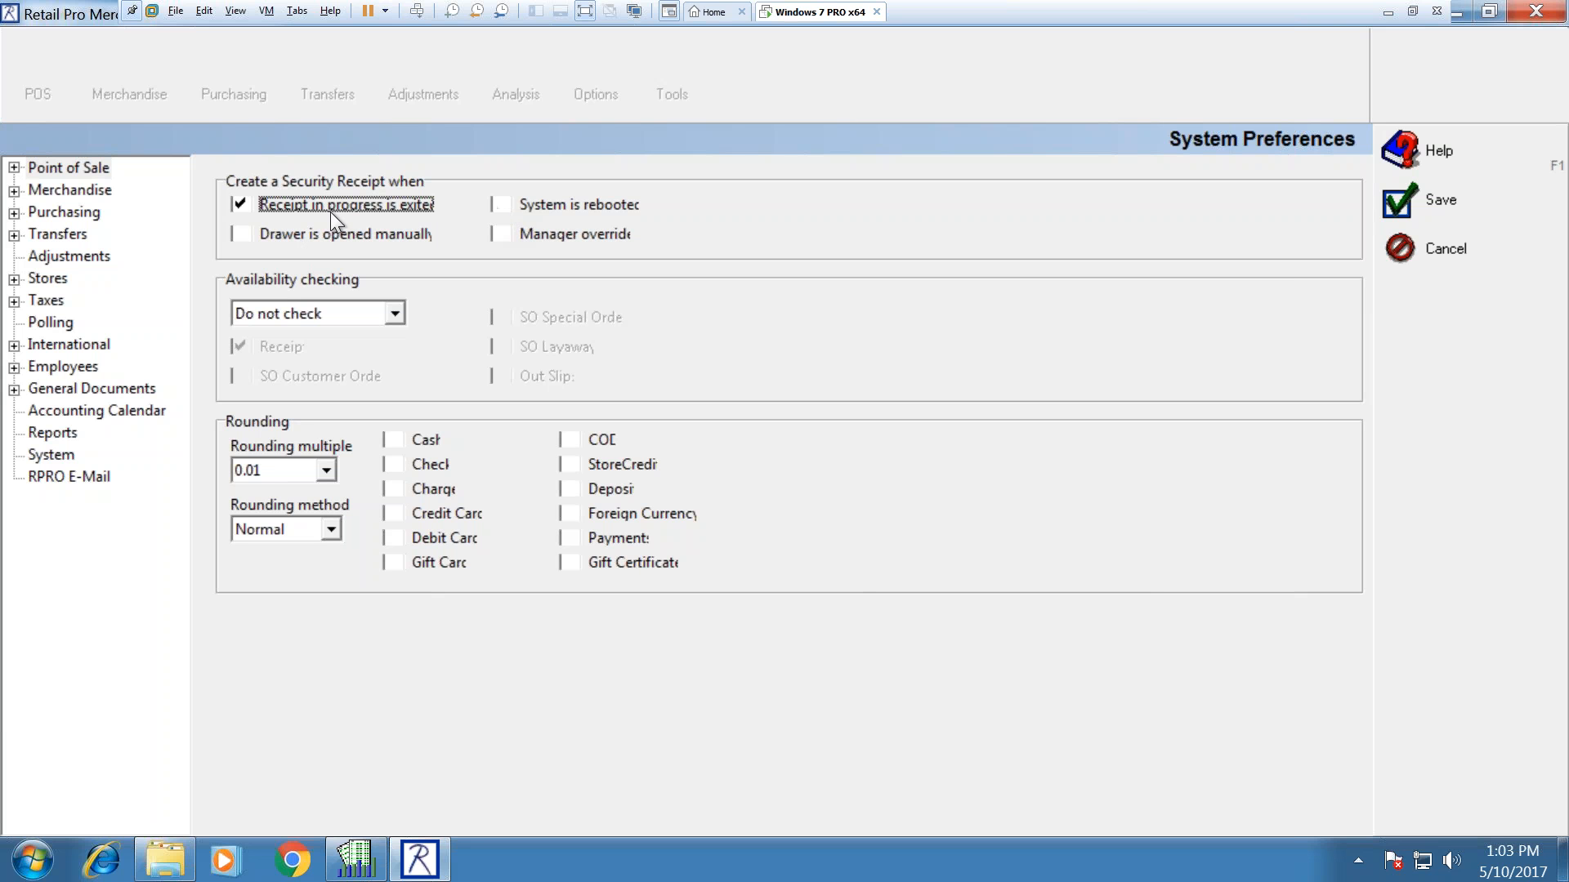
click(501, 205)
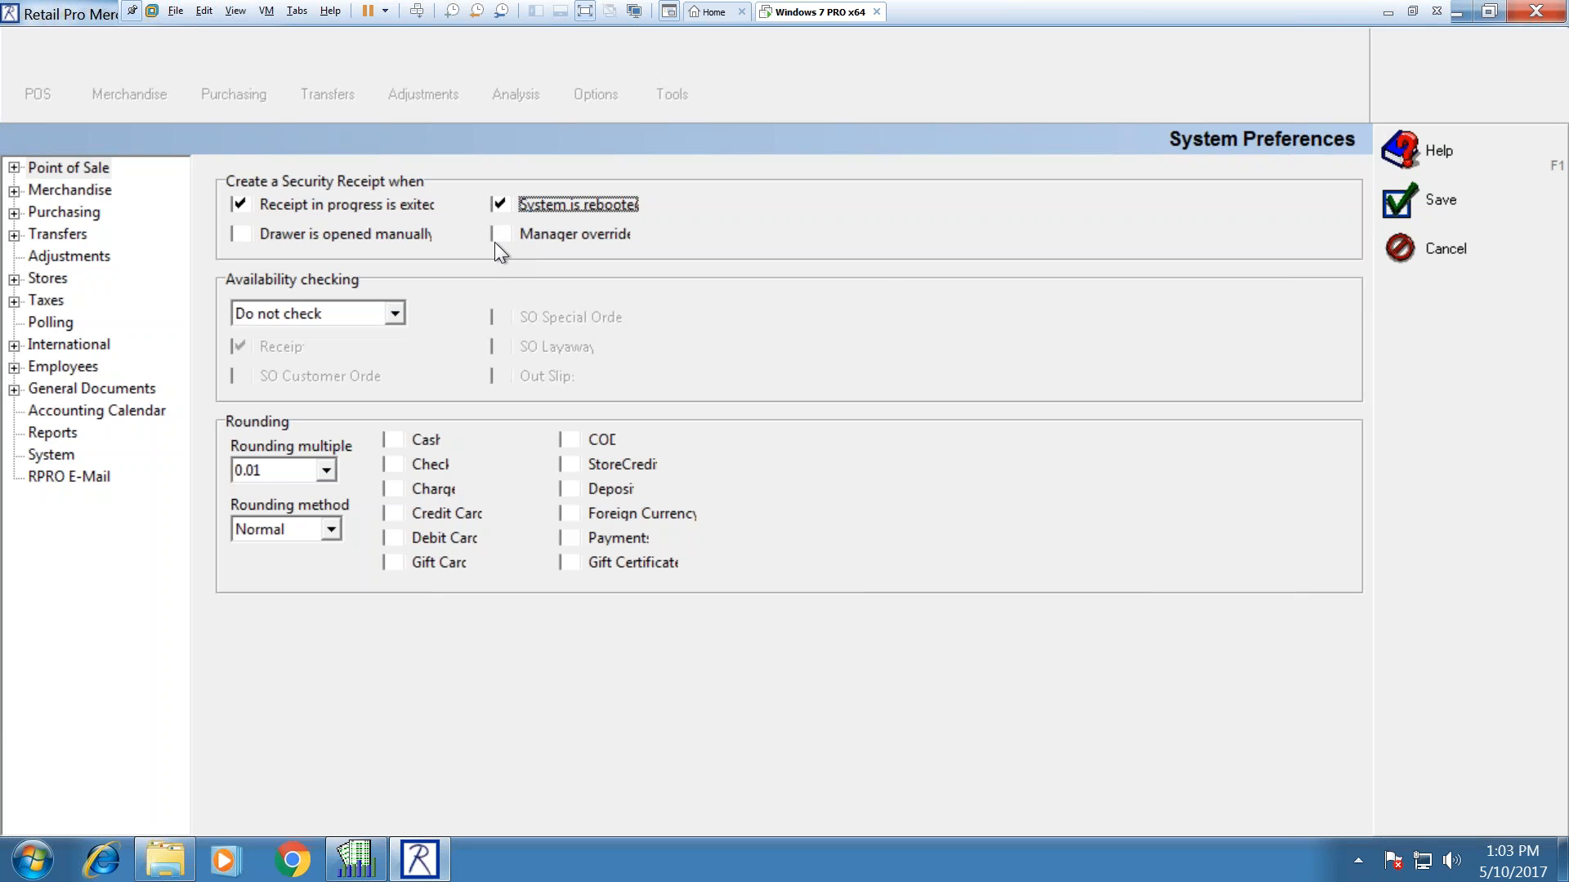
click(1389, 202)
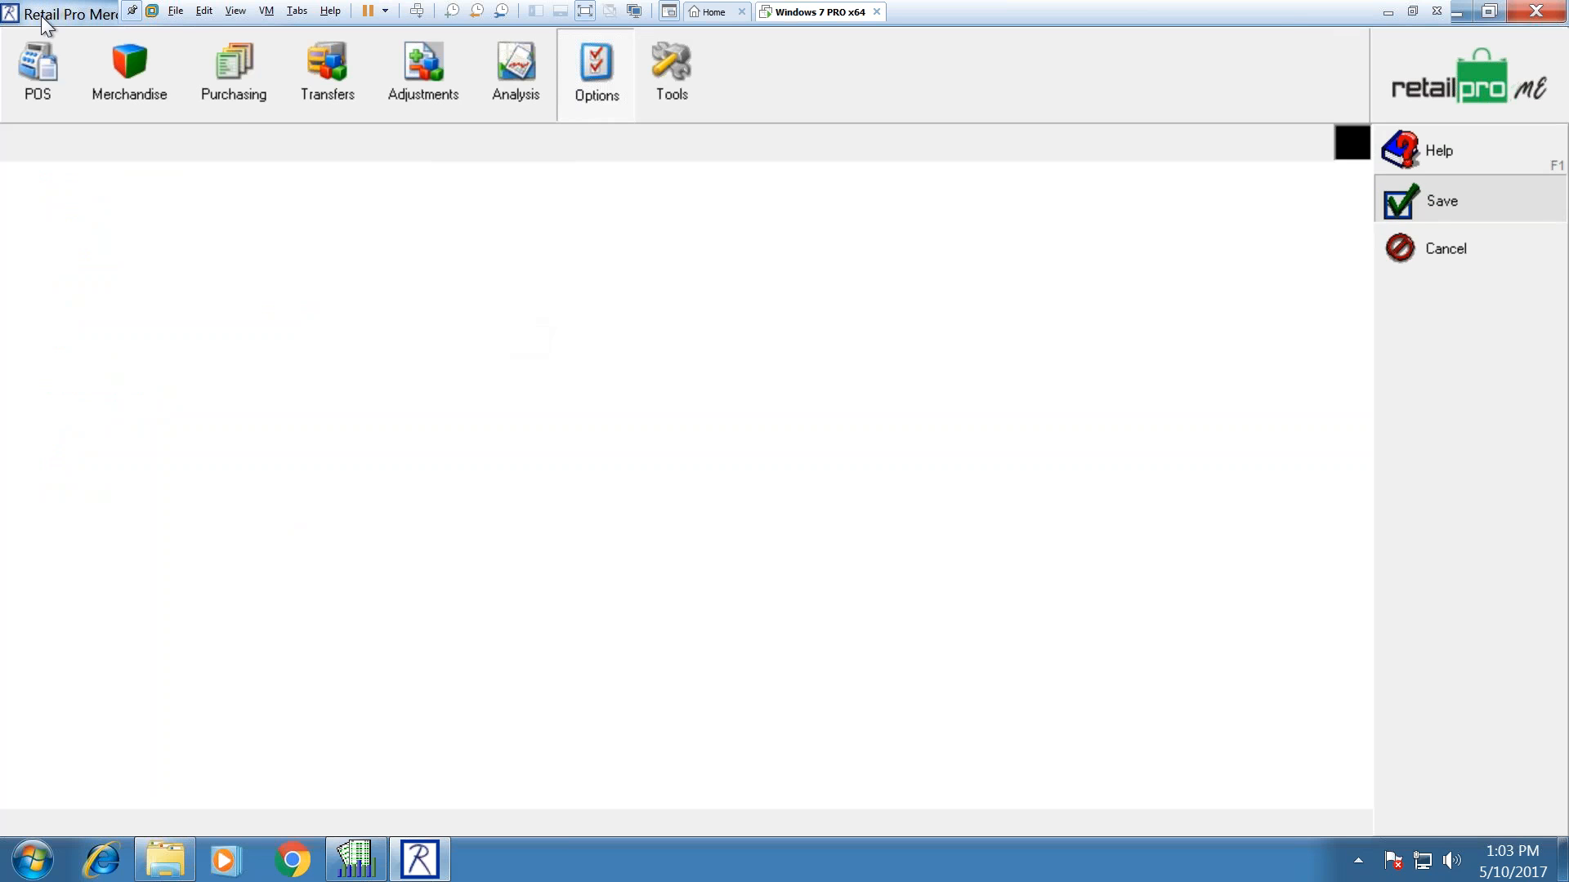
Step: Start a new POS receipt with item 44 Brass Shot, then cancel and discard it
click(49, 75)
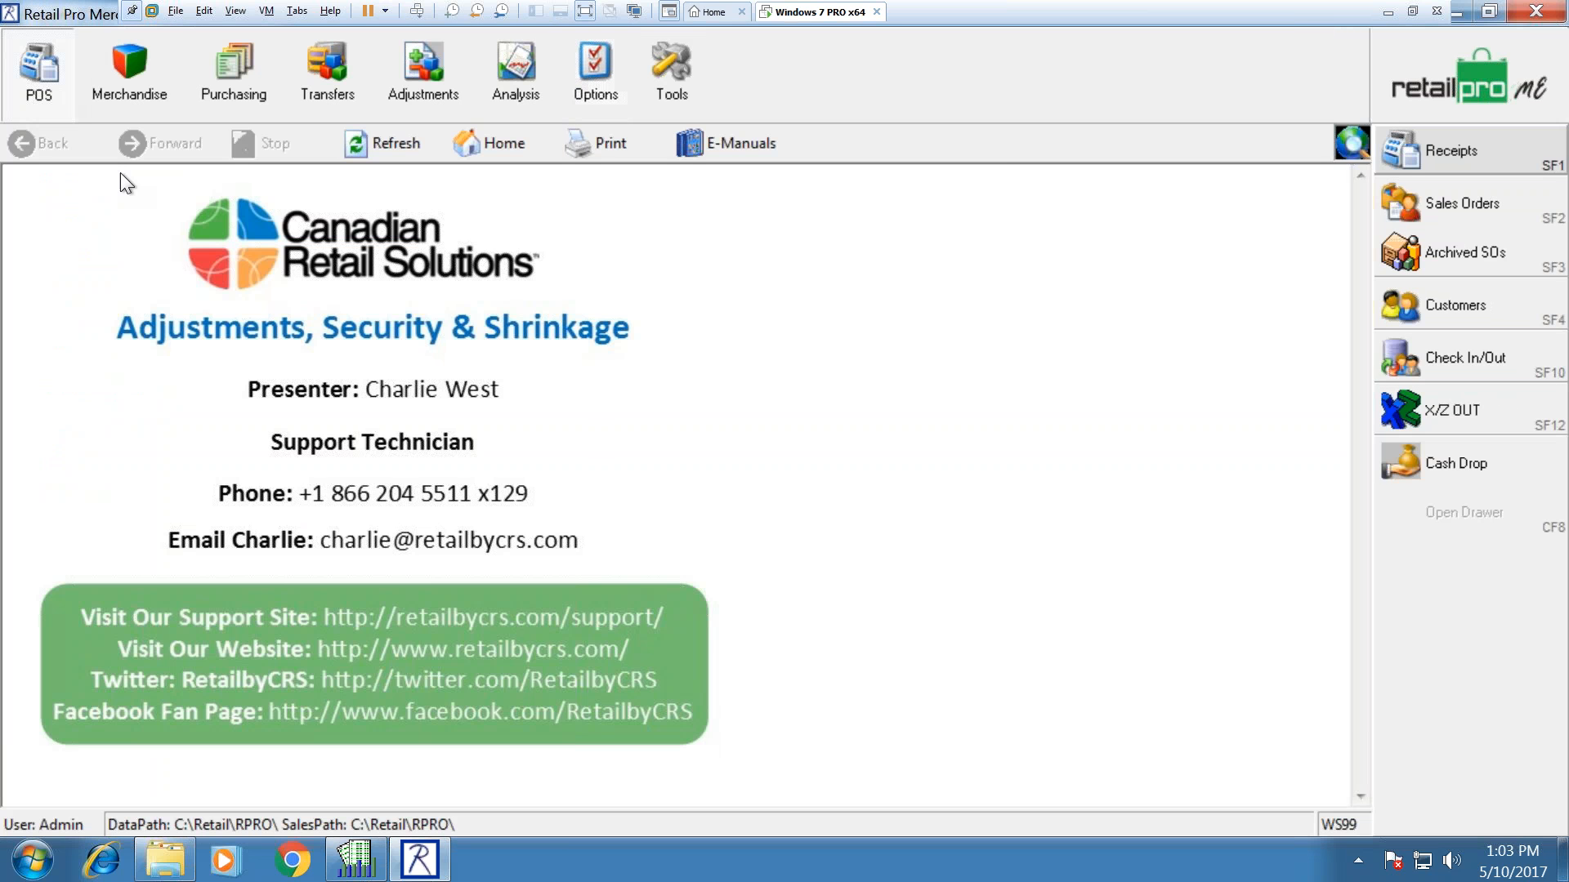
click(1438, 151)
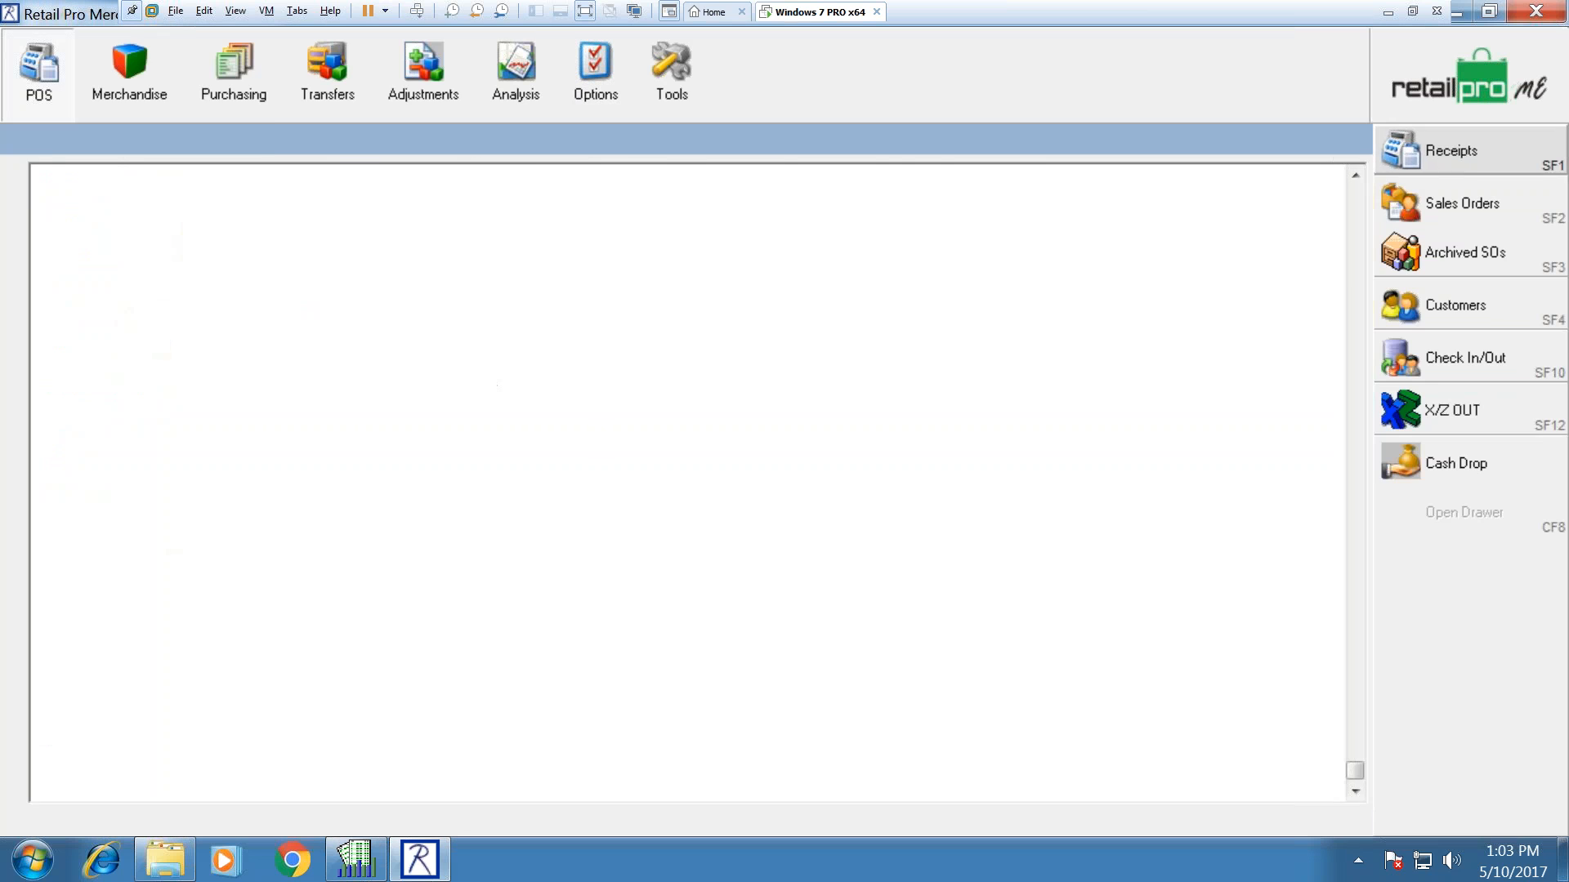
click(33, 78)
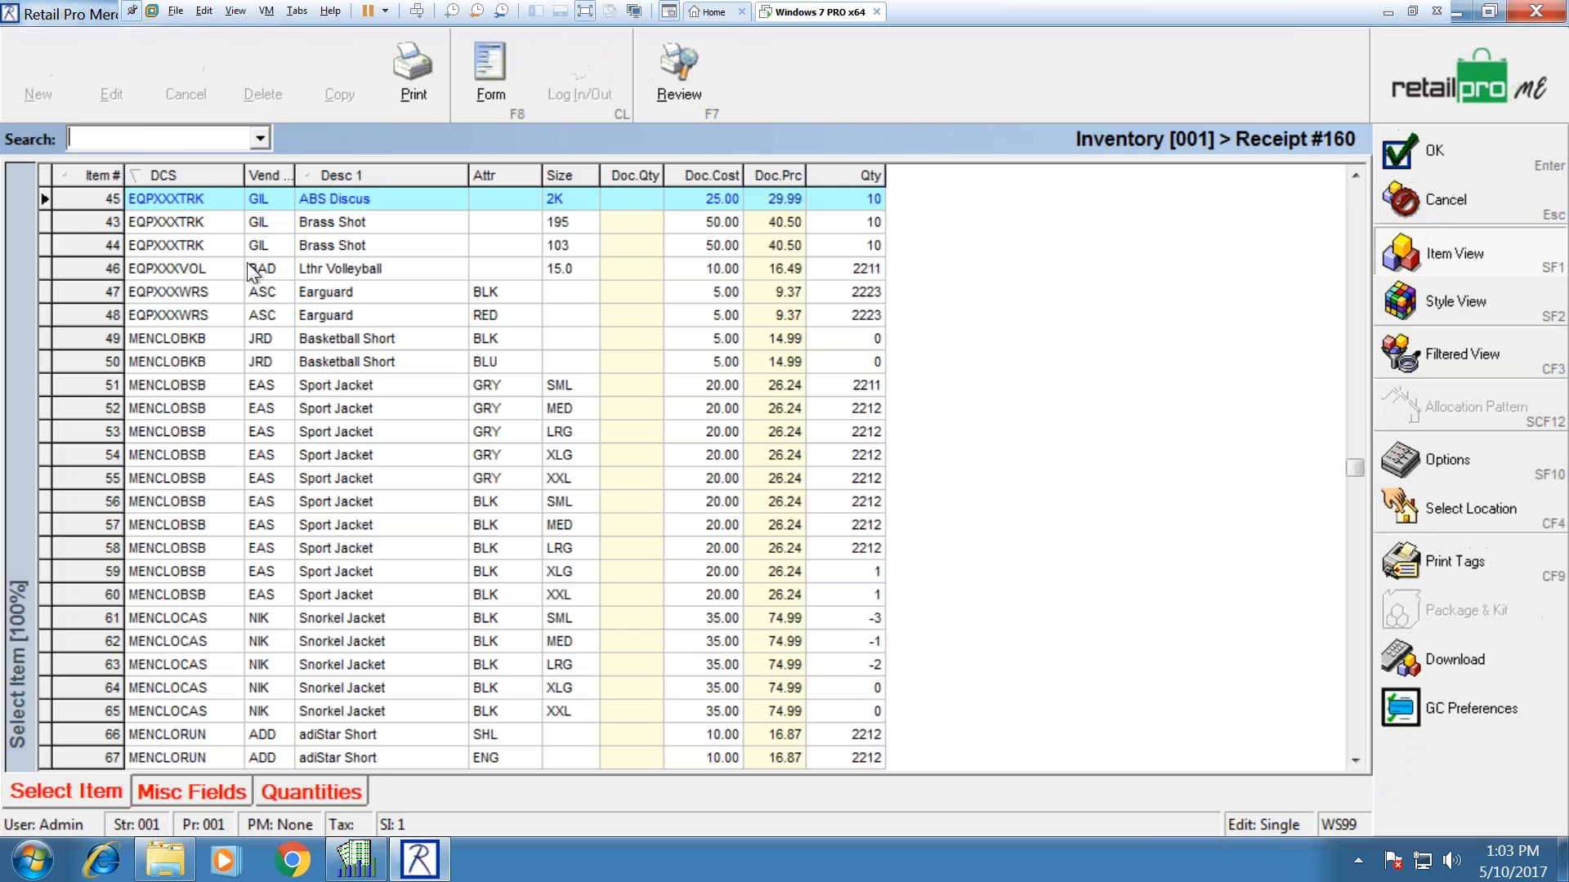
double_click(273, 246)
click(186, 81)
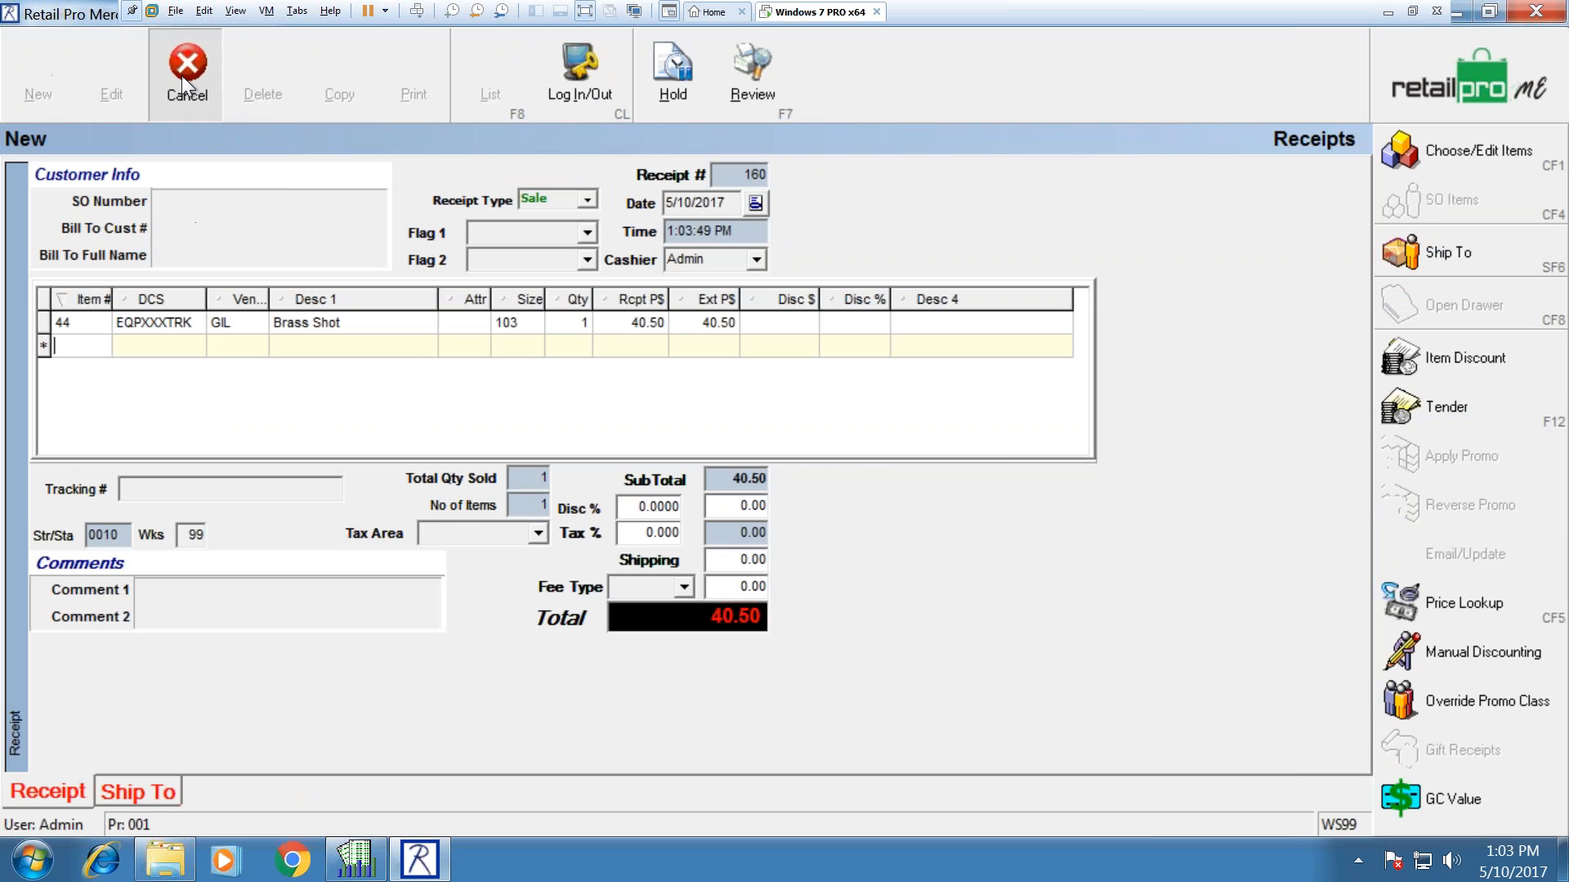
click(662, 455)
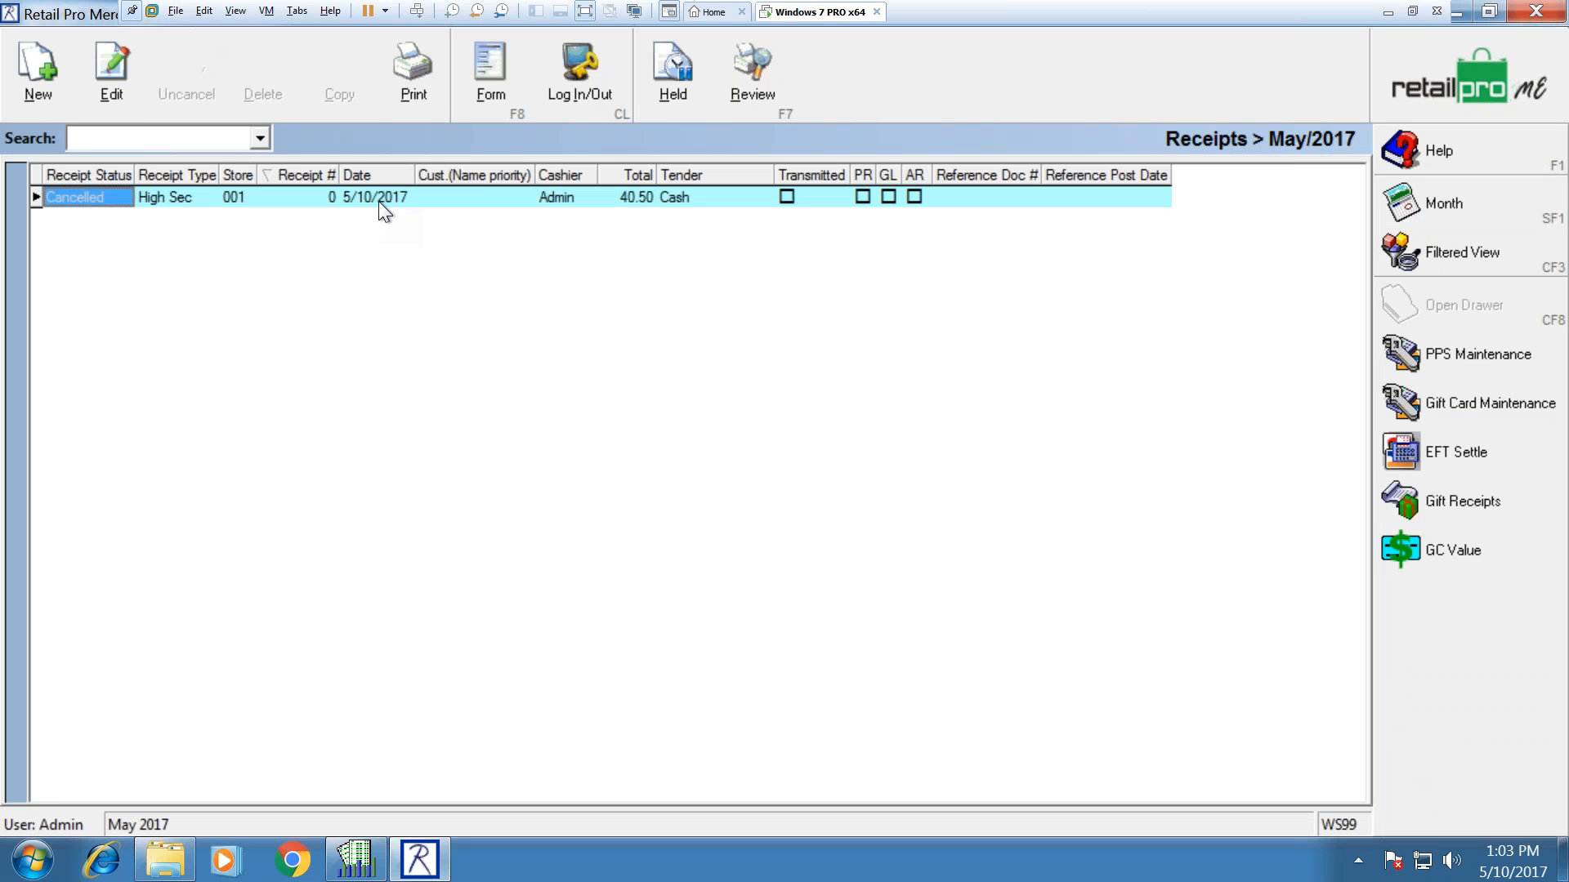
Step: Check the cancelled 40.50 High Sec receipt in Form view, then go to the Tools home screen
click(165, 204)
click(96, 197)
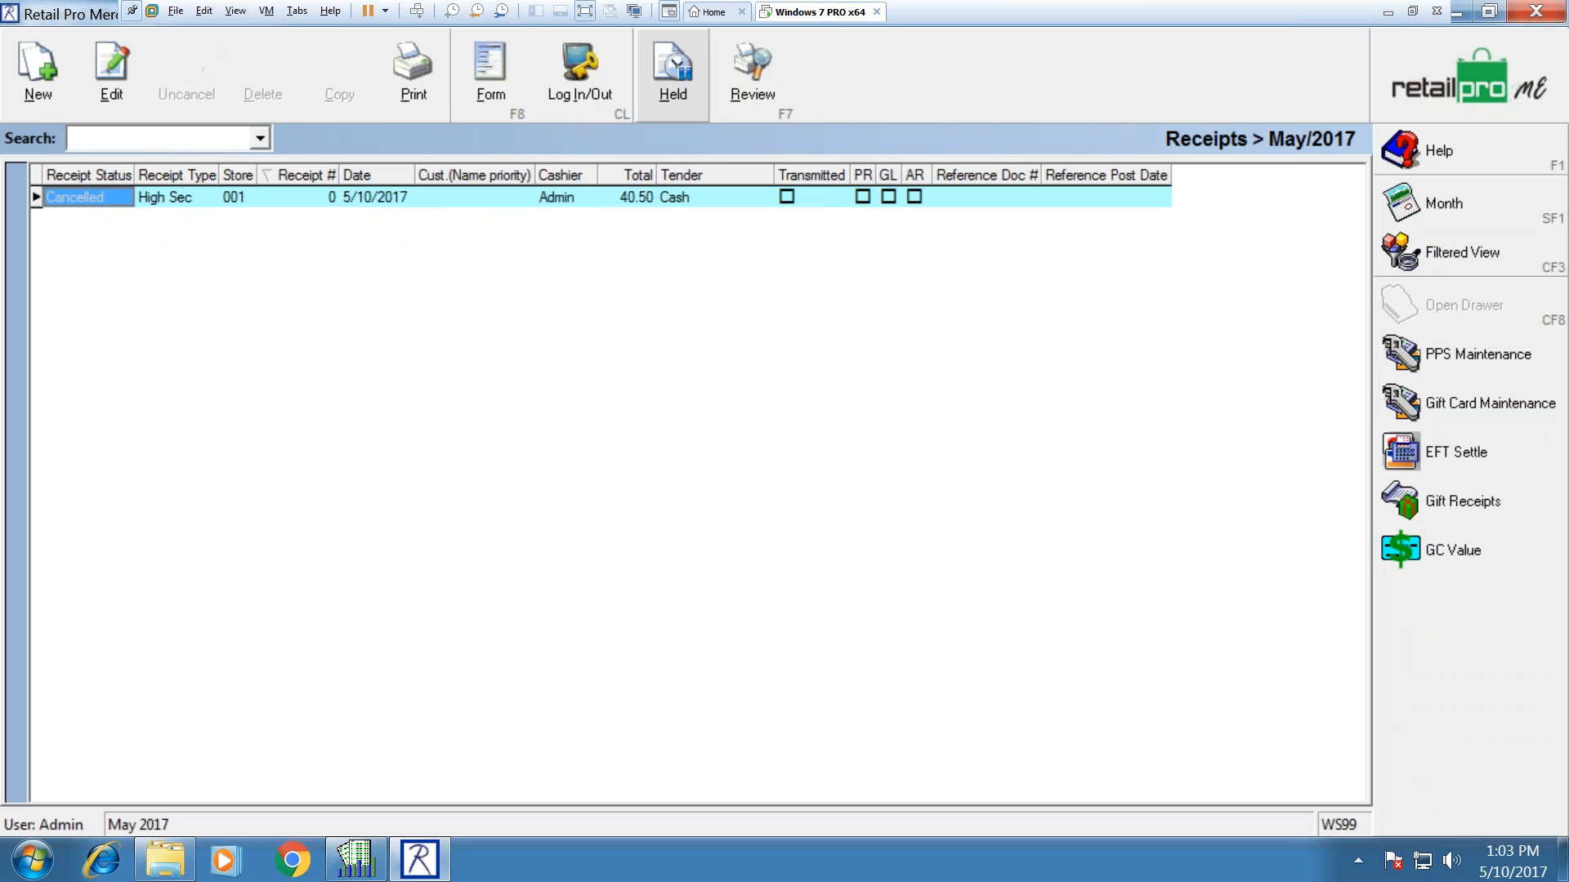
click(499, 70)
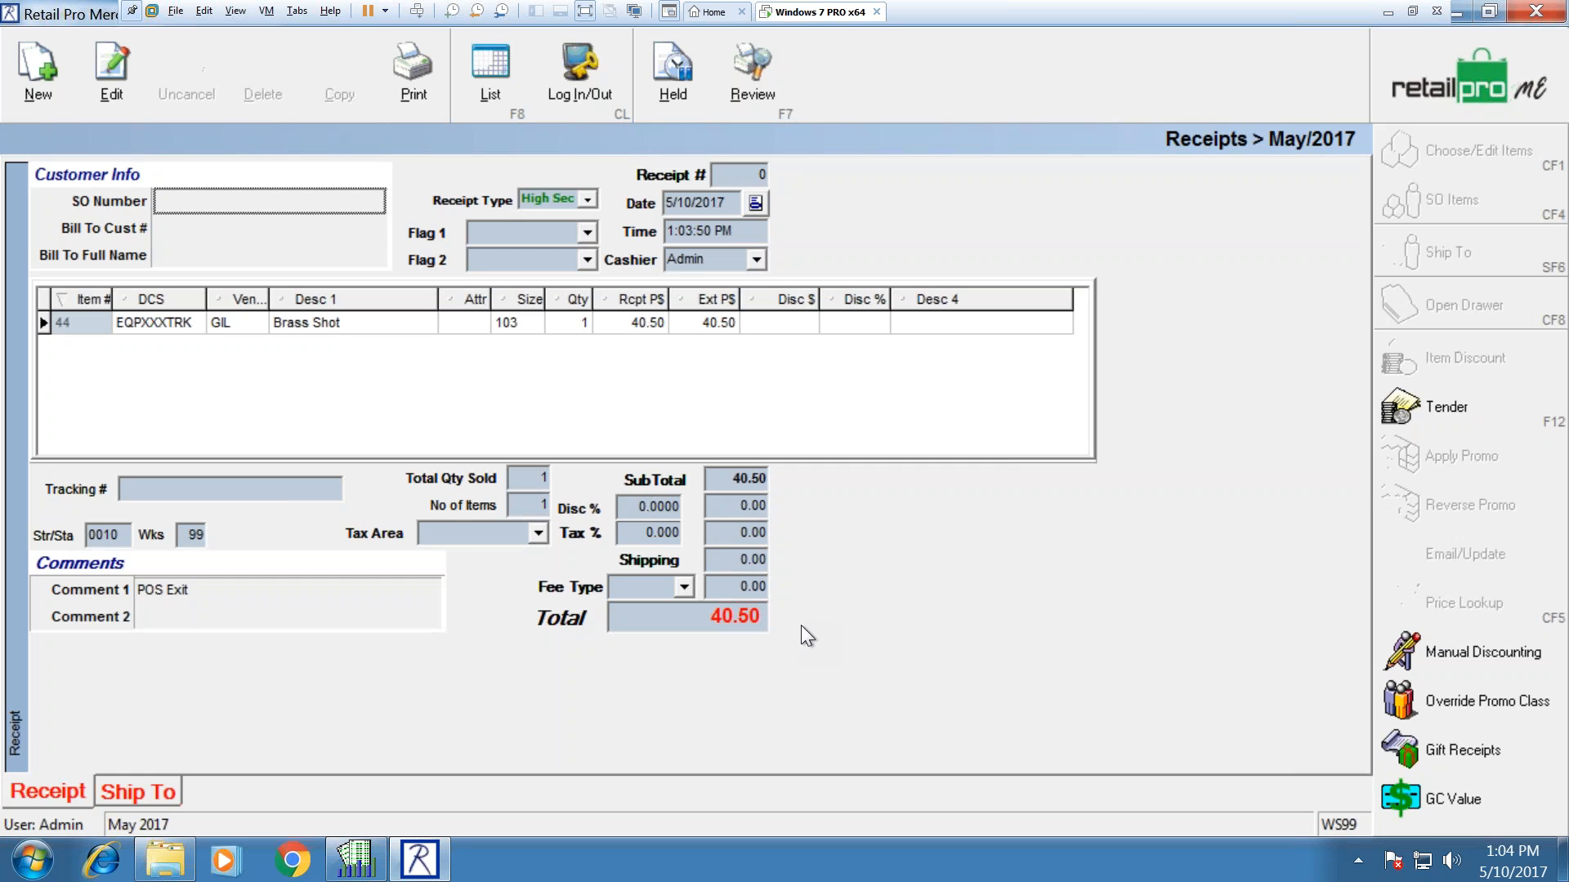
click(491, 63)
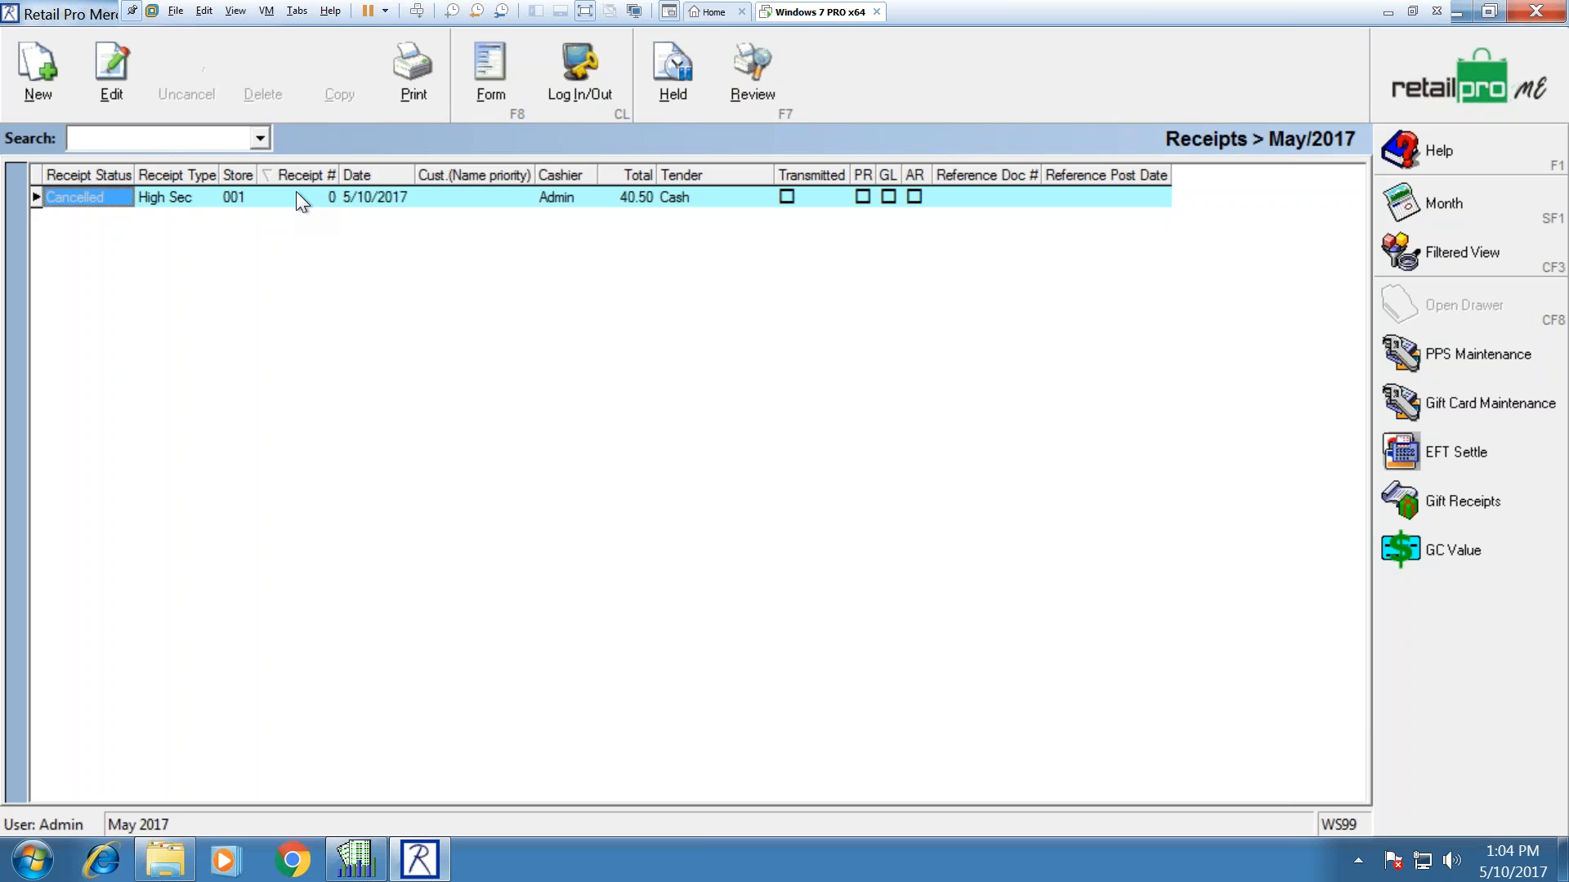
click(1419, 72)
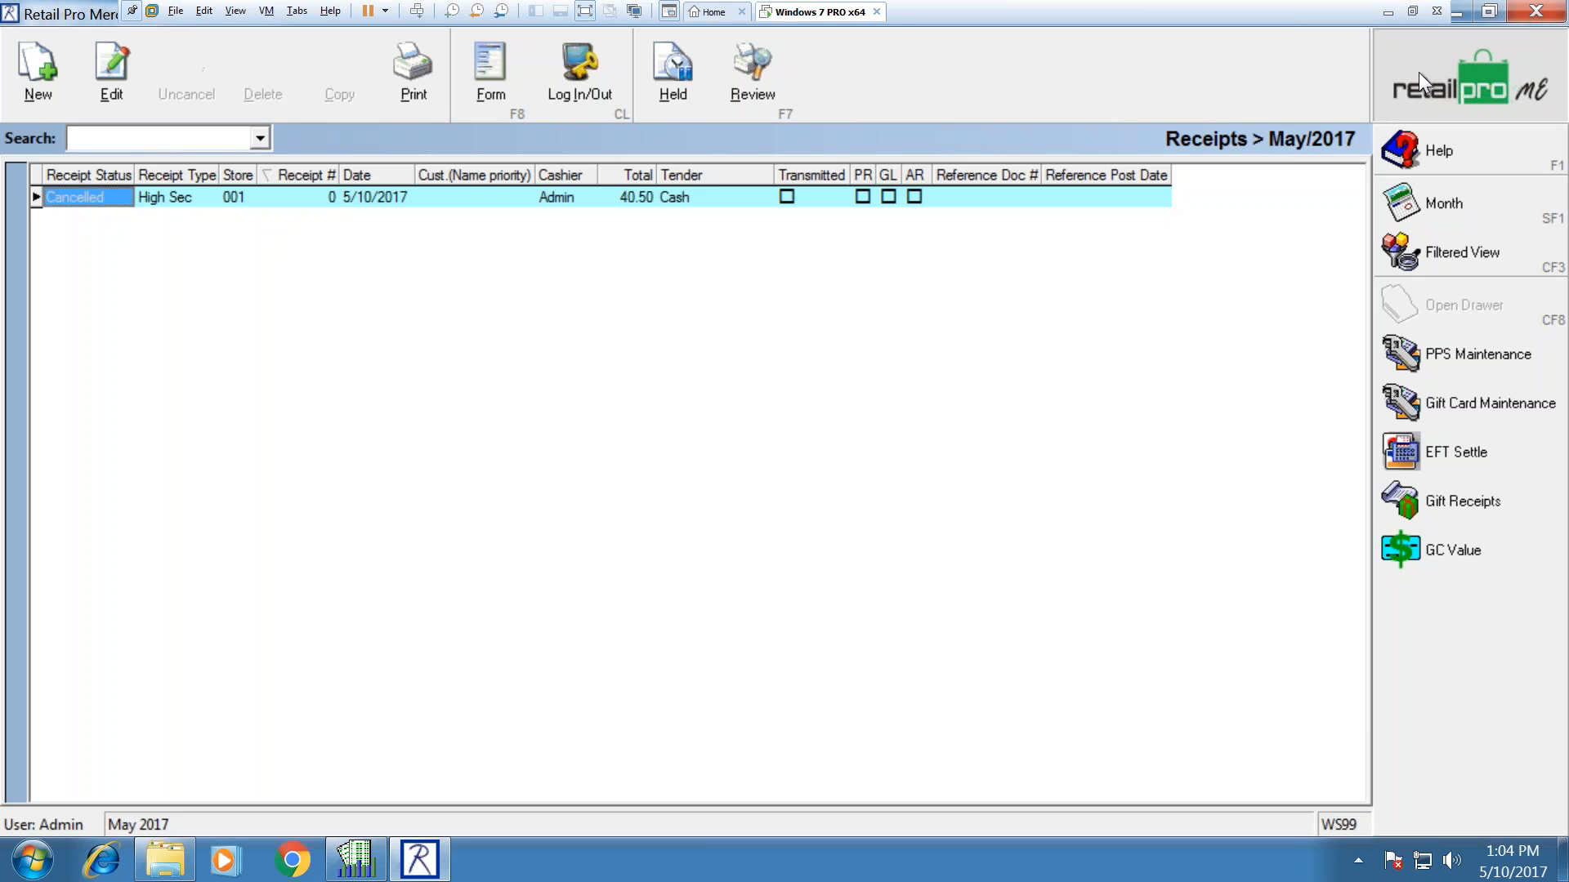
click(679, 75)
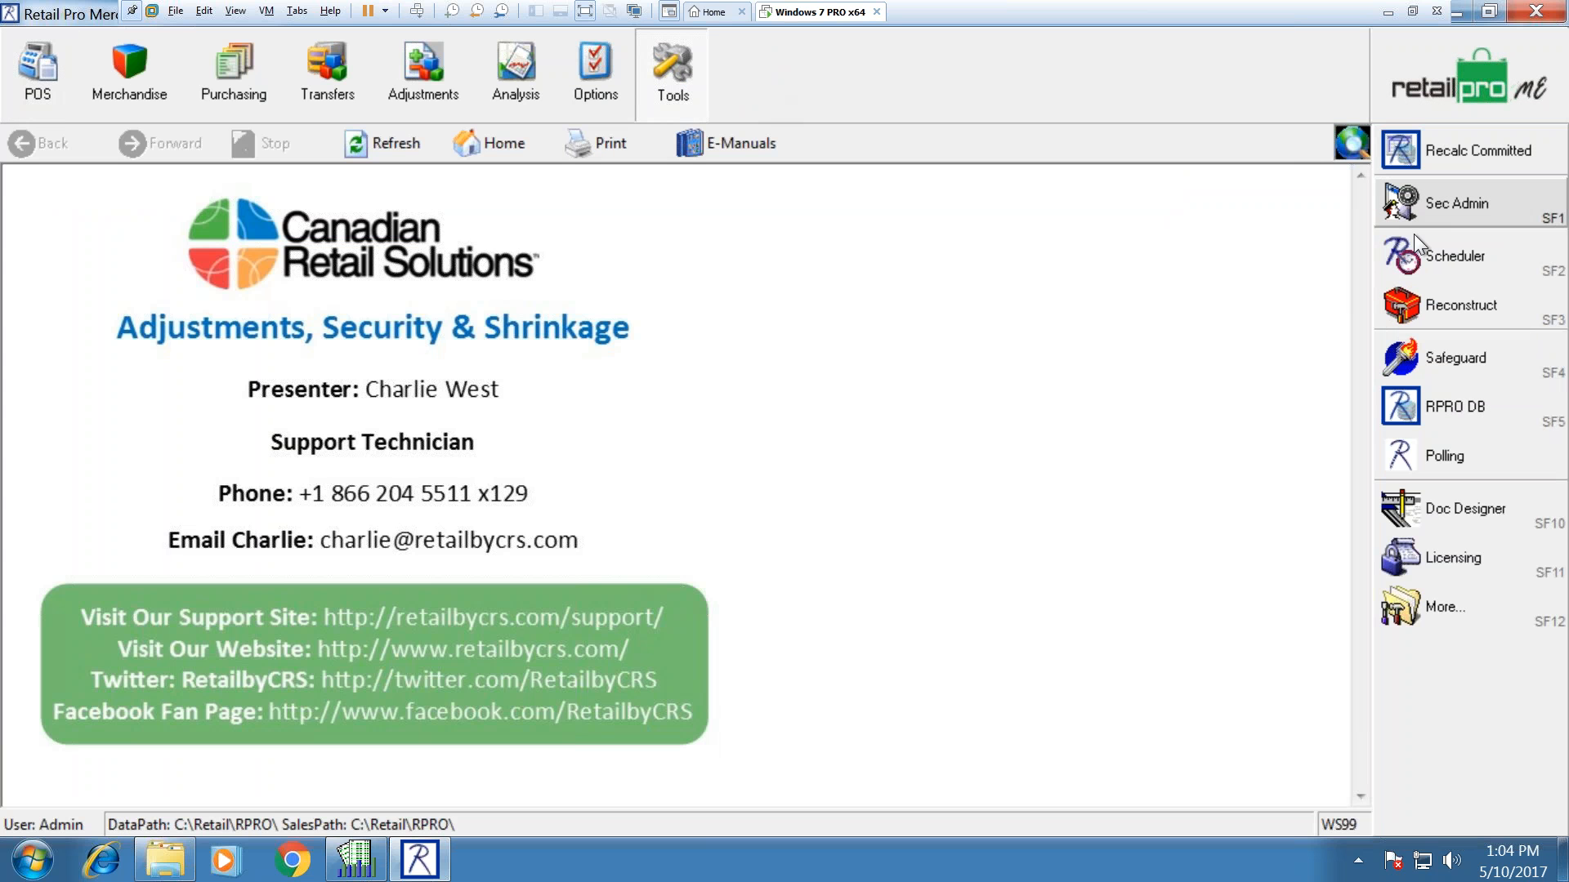
Step: Open Options > System Preferences at the Employees node
click(595, 96)
click(1445, 204)
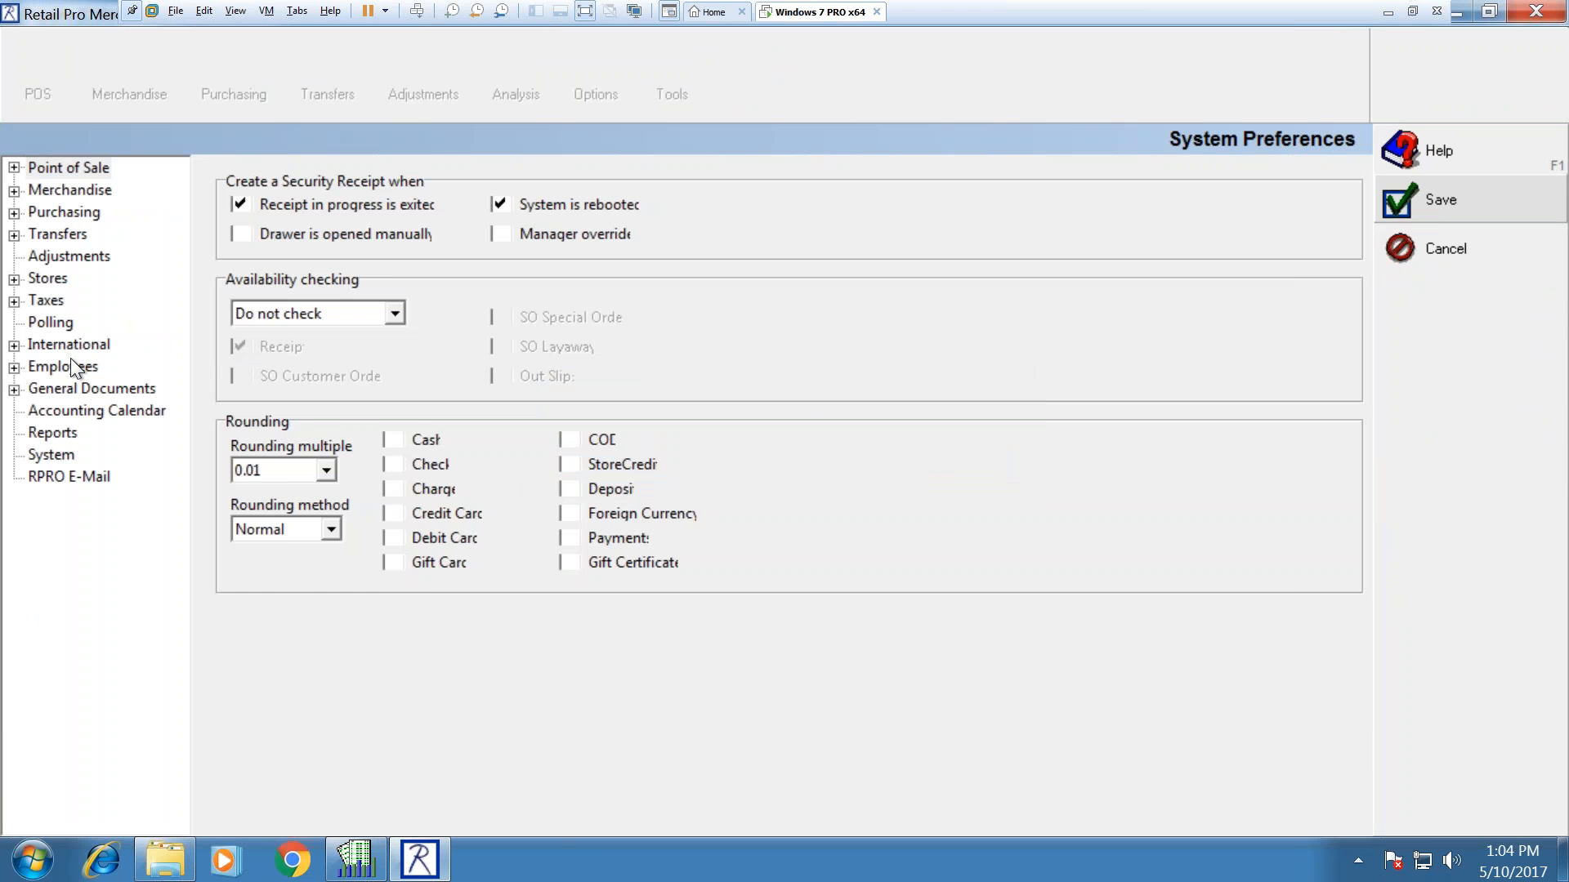
click(69, 366)
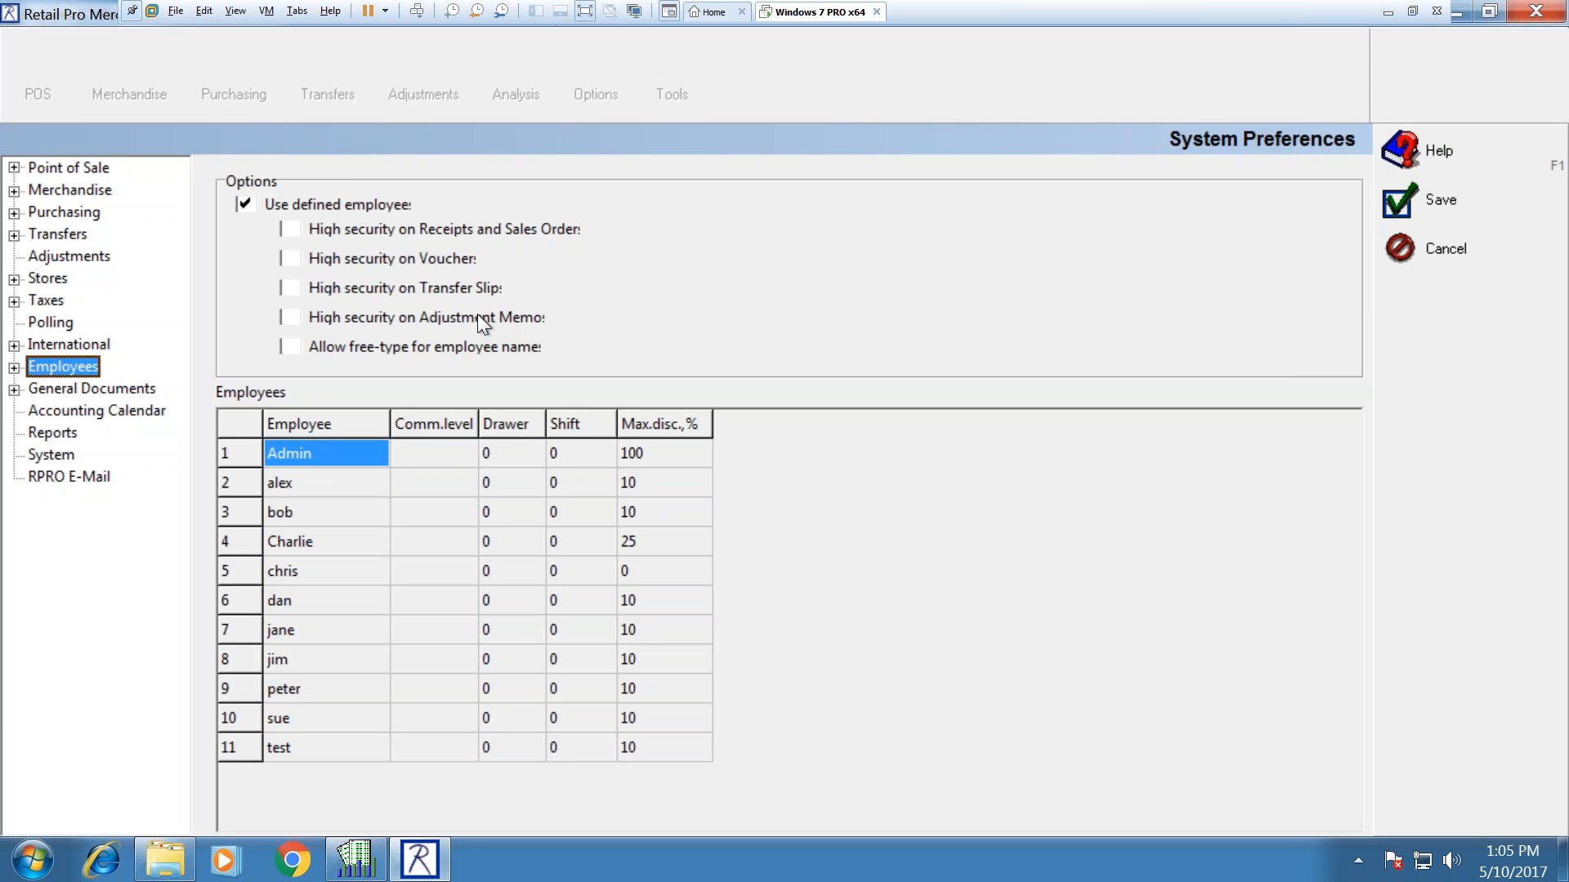
Step: Require high security on receipts and sales orders, then start a receipt with item 51 Sport Jacket
click(289, 228)
click(1441, 203)
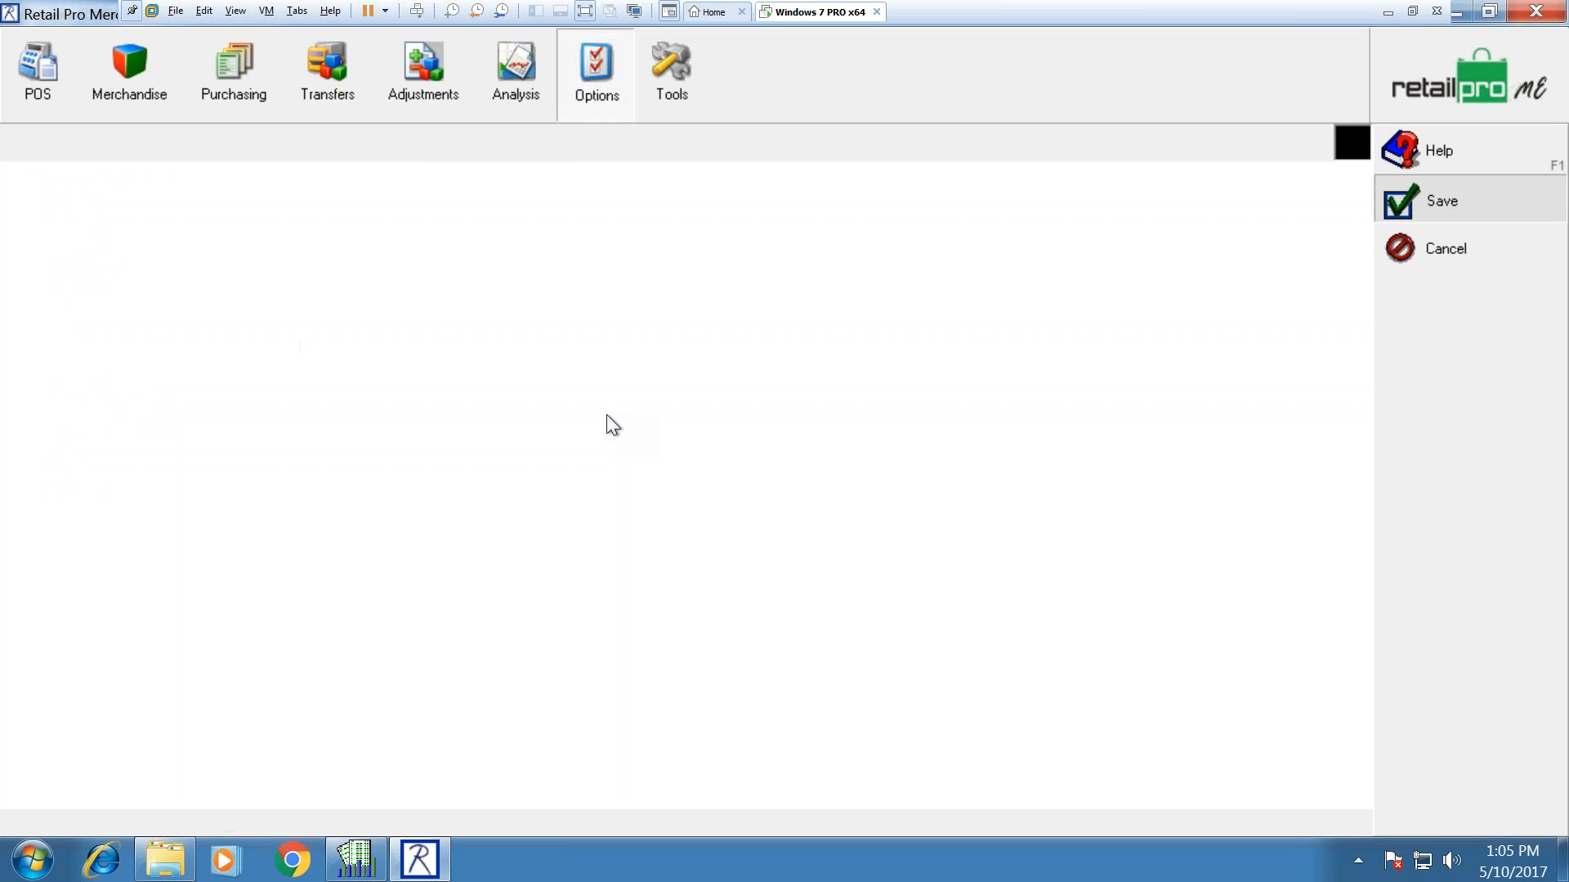
click(48, 77)
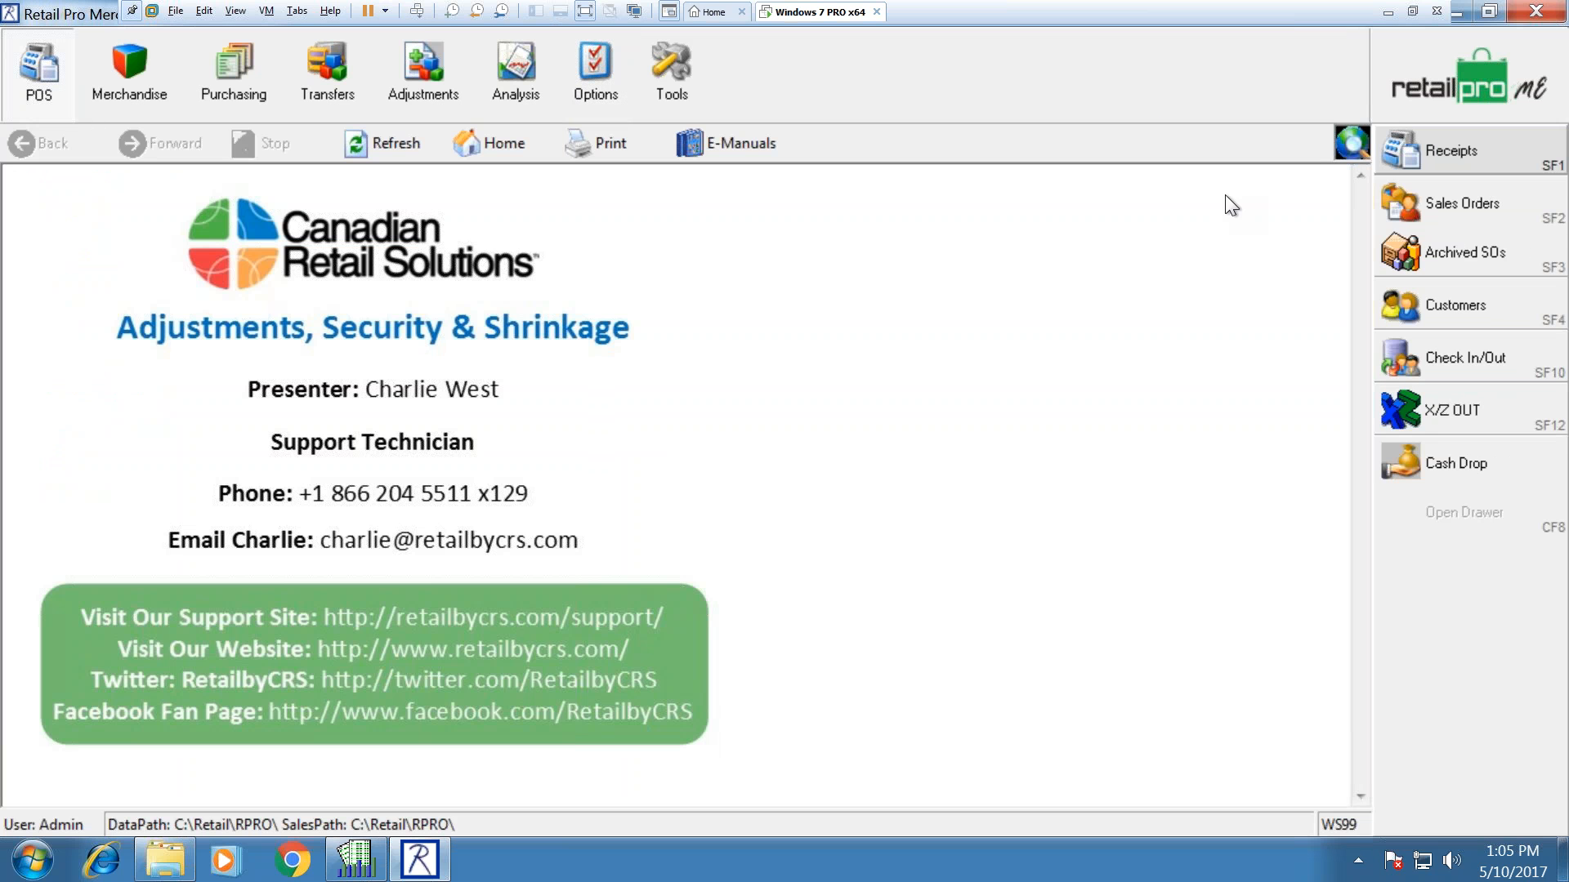
click(1425, 155)
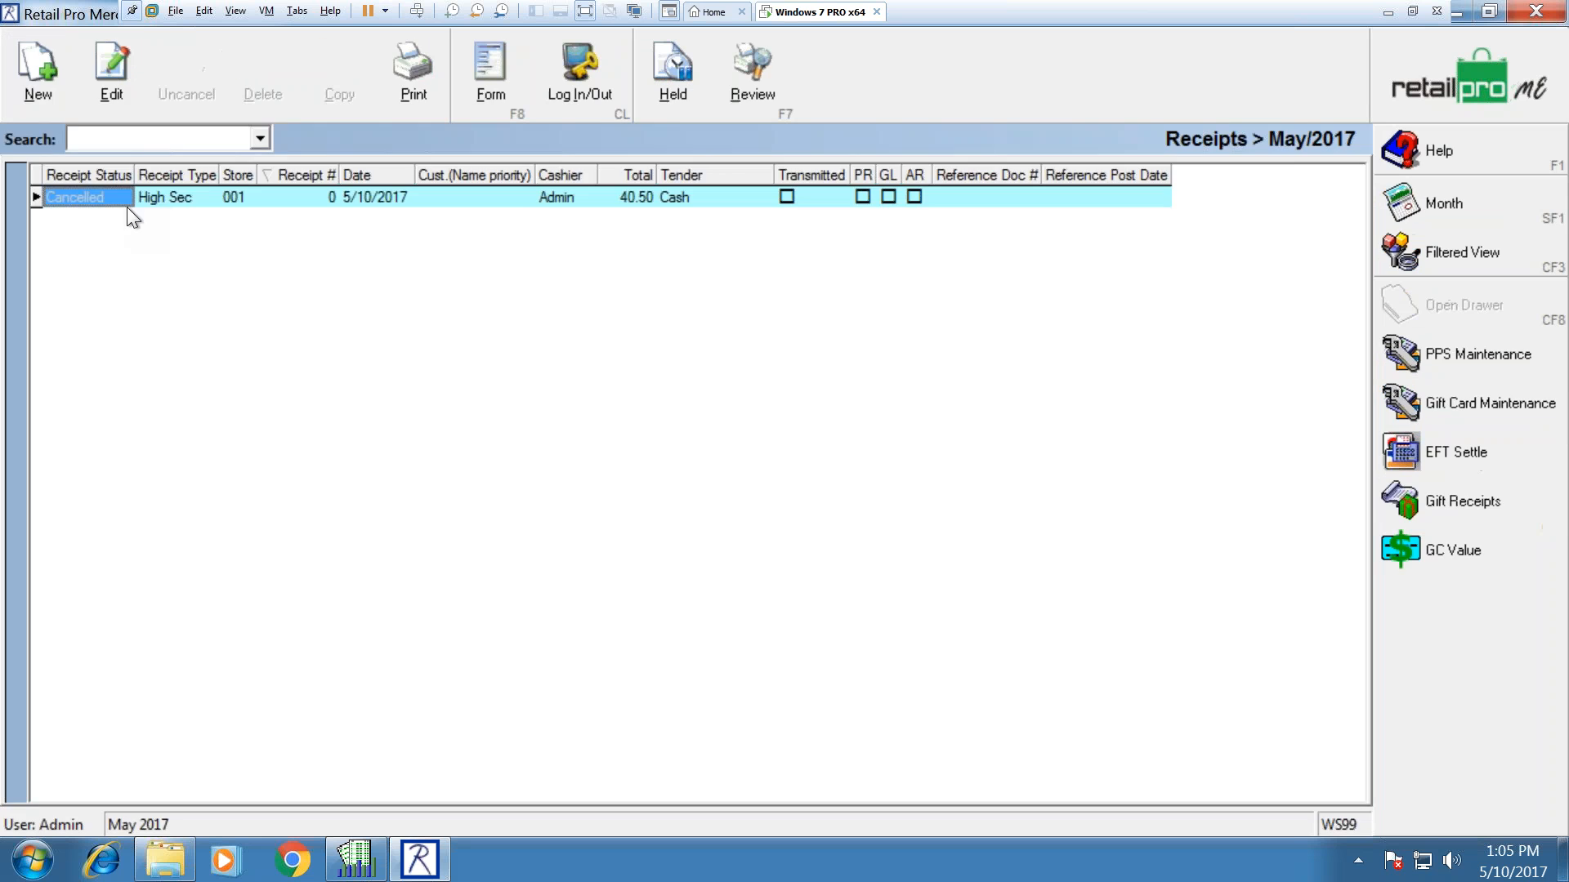
click(48, 81)
key(Return)
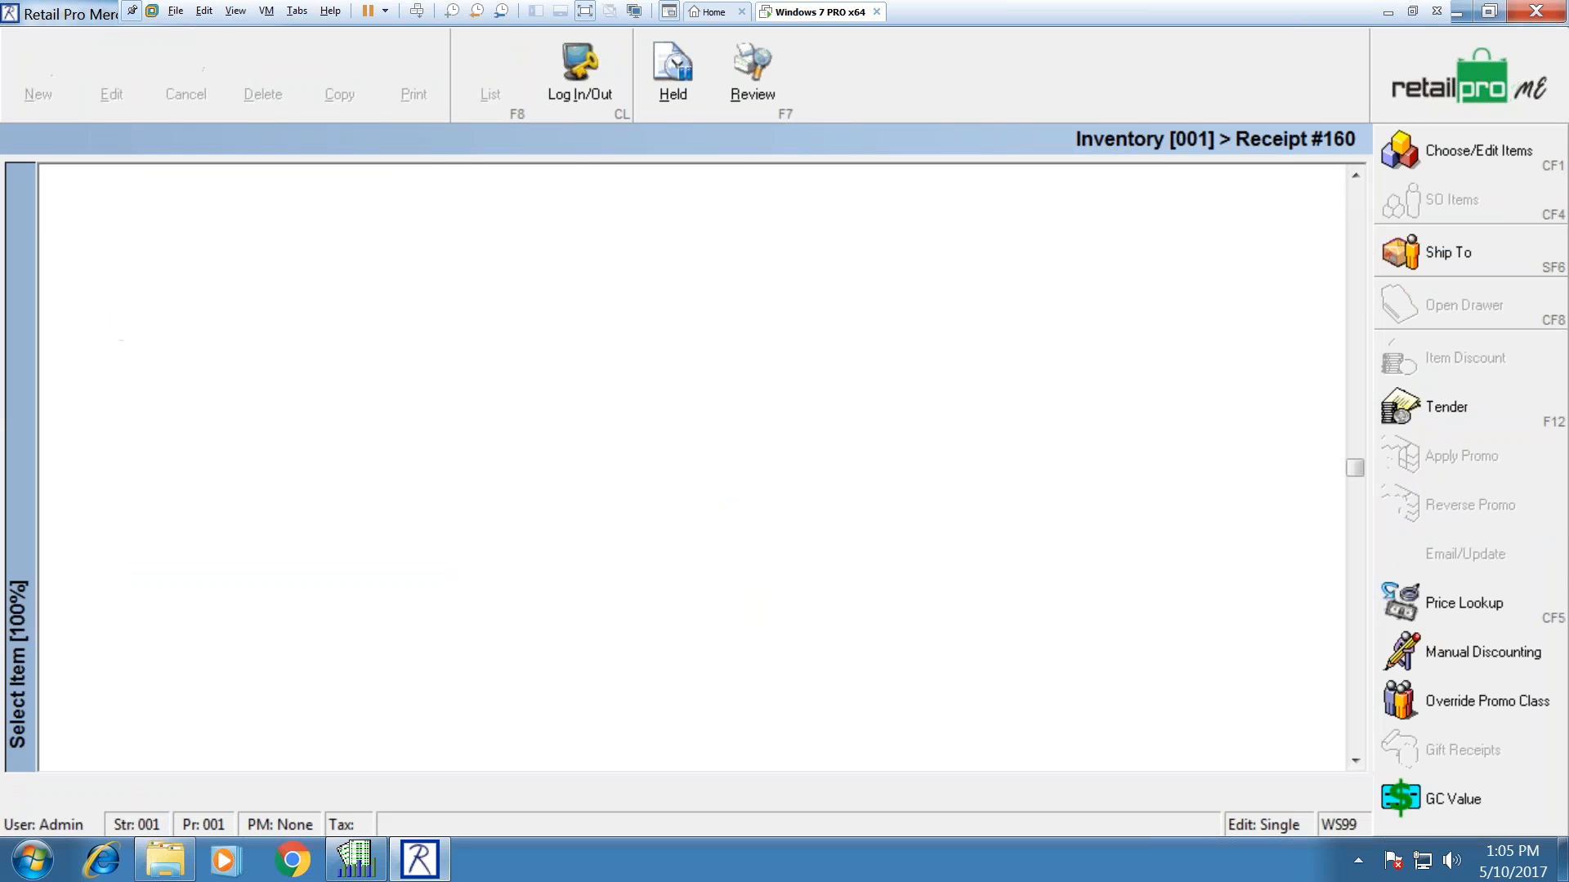
double_click(566, 387)
Step: Tender the 26.24 in cash, Update Only, and log in with the administrator password to save receipt 160
click(1444, 407)
click(1458, 155)
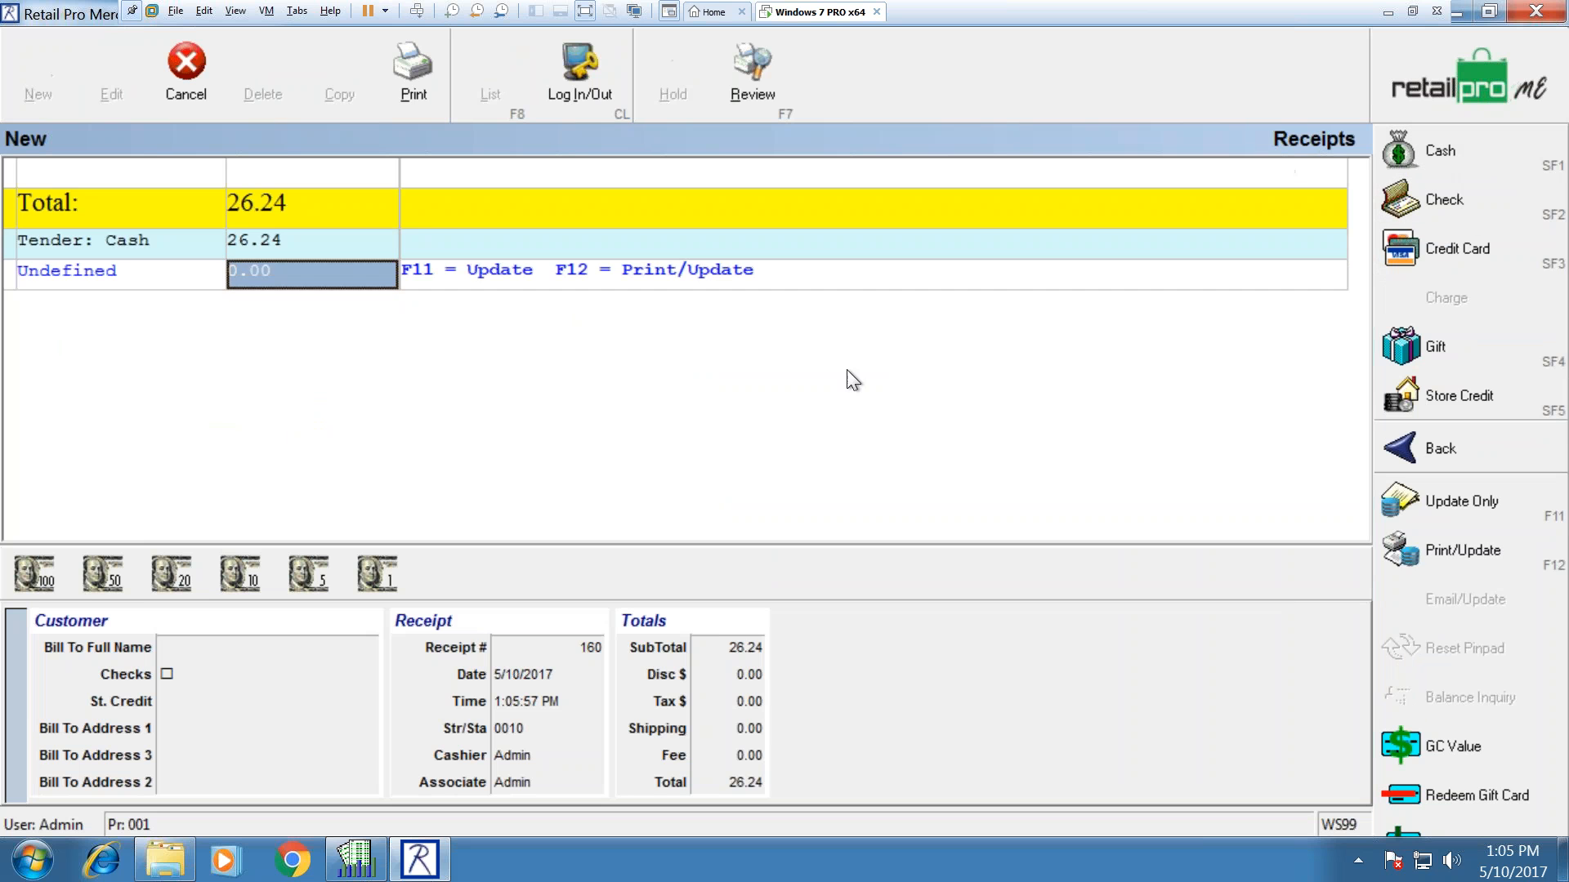
click(1438, 507)
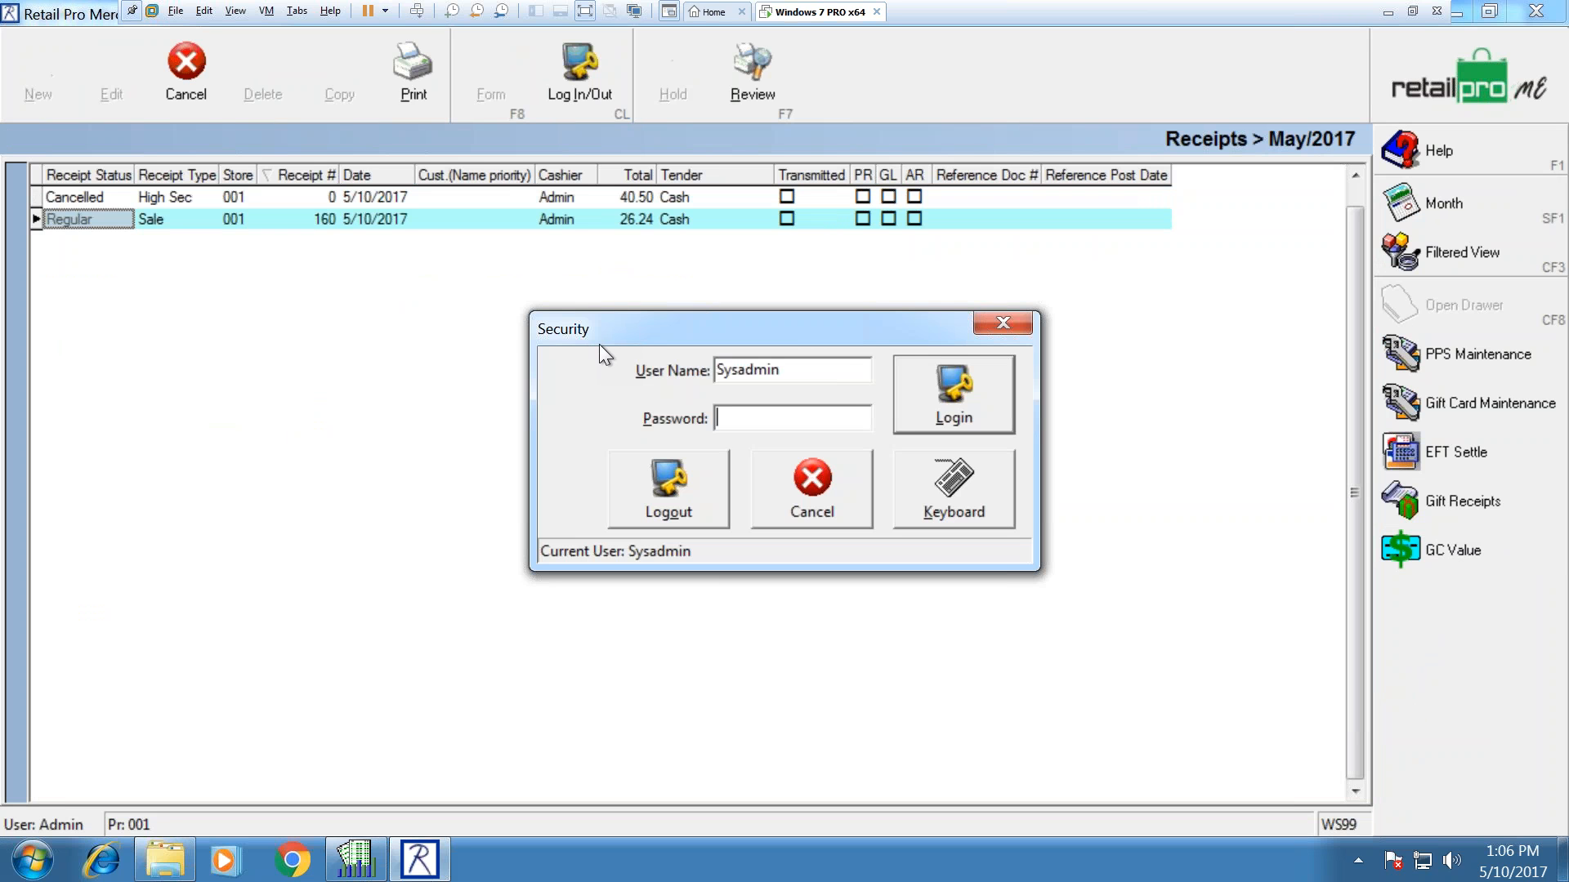
click(807, 373)
click(772, 423)
text(sysadmin)
key(Return)
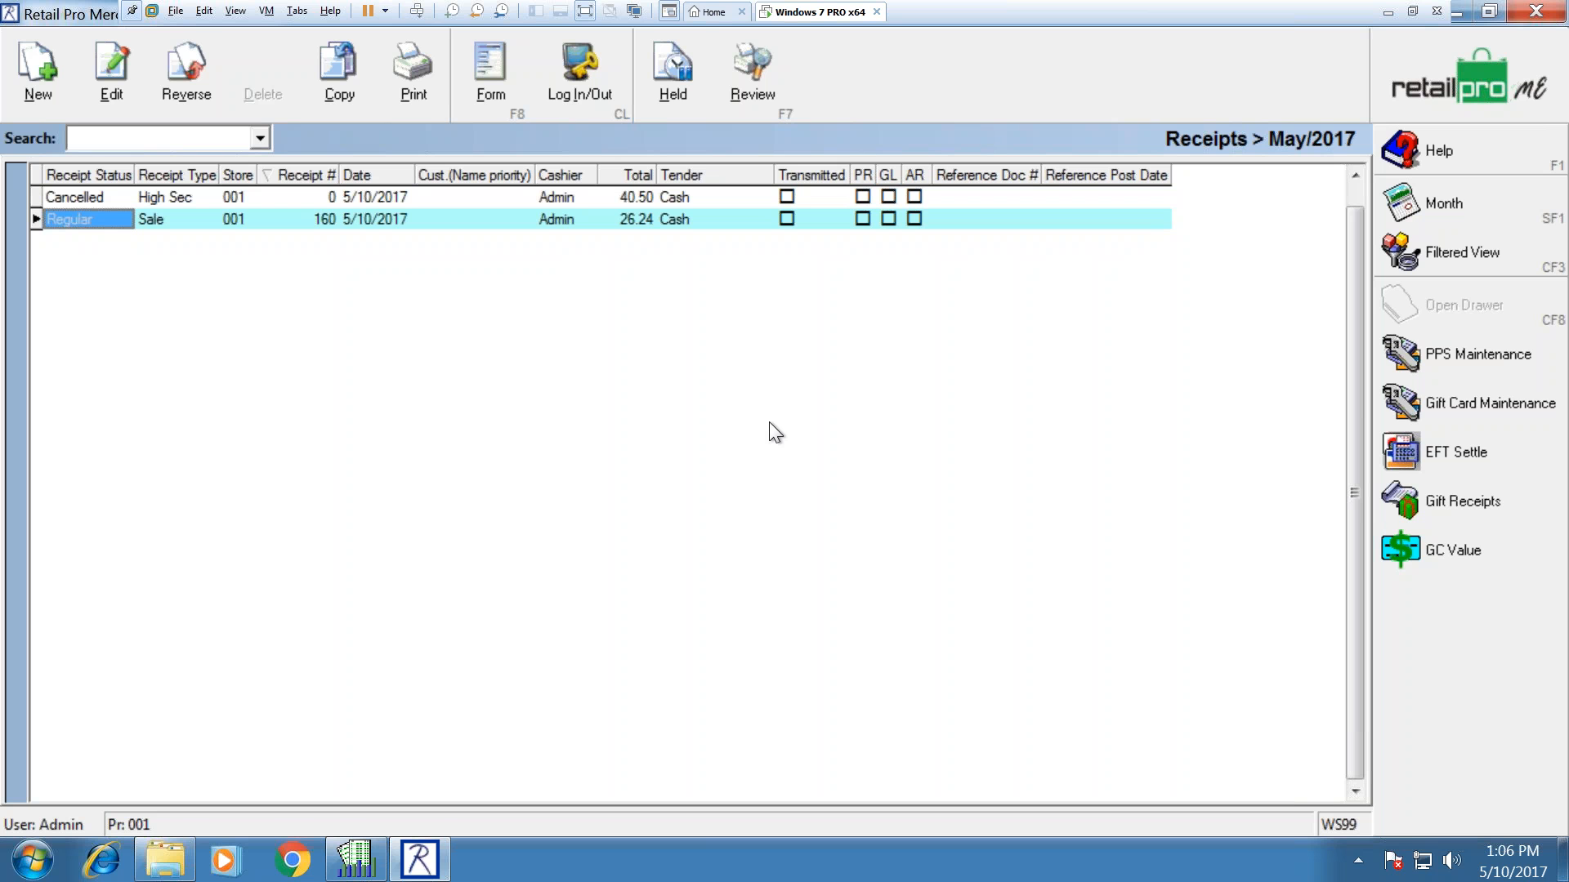
Step: In W/S Preferences, toggle 'Automatically logout' on and back off, leaving it disabled, and save
click(1540, 84)
click(617, 68)
click(1389, 245)
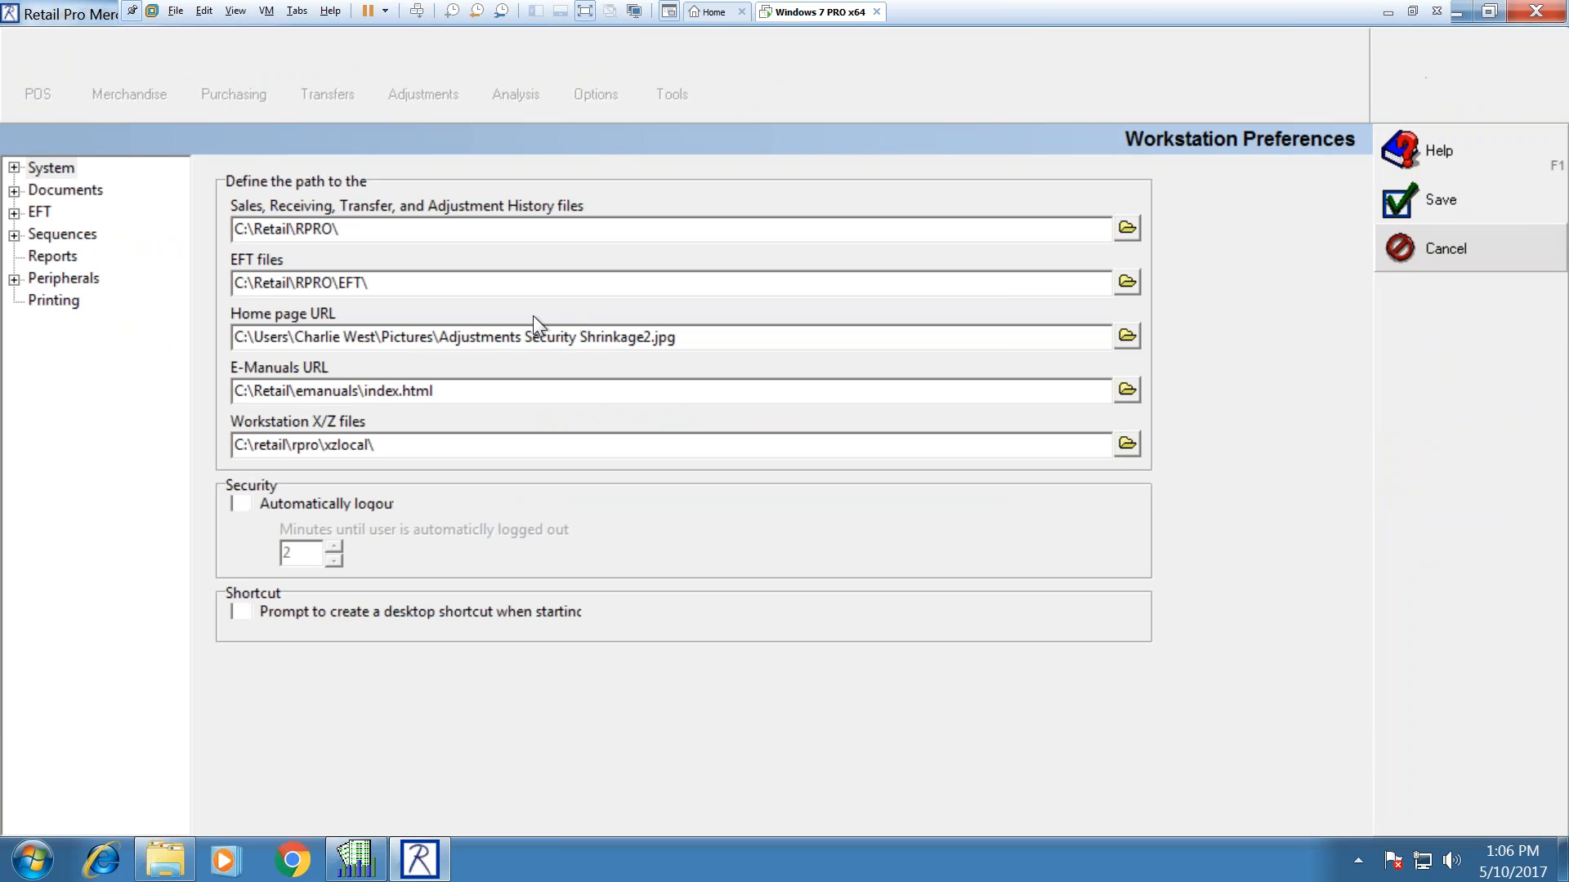
click(238, 505)
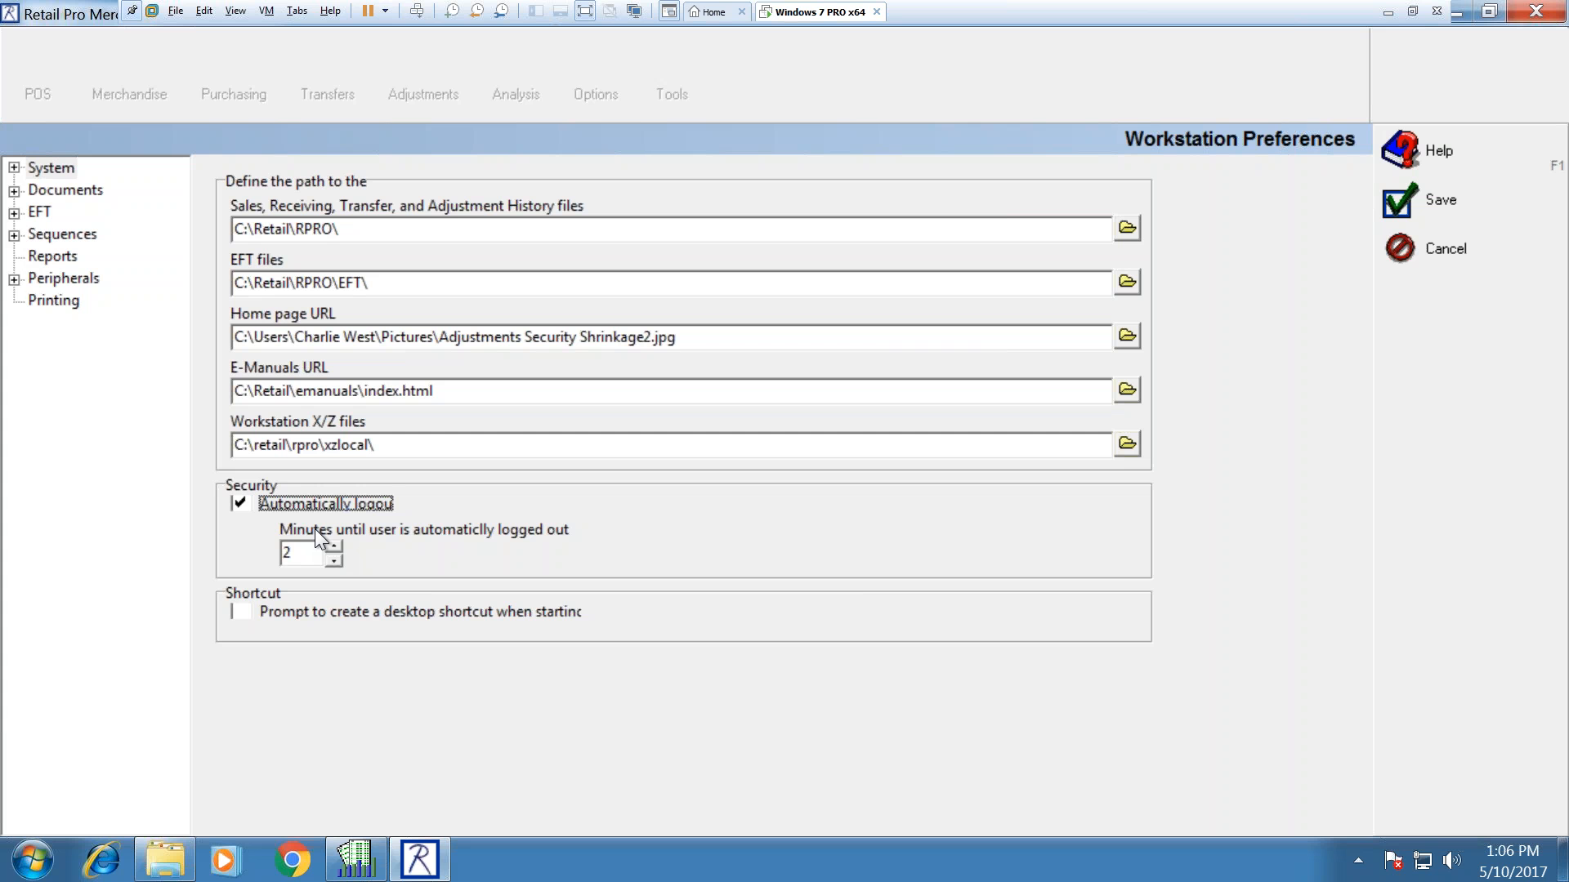
double_click(287, 553)
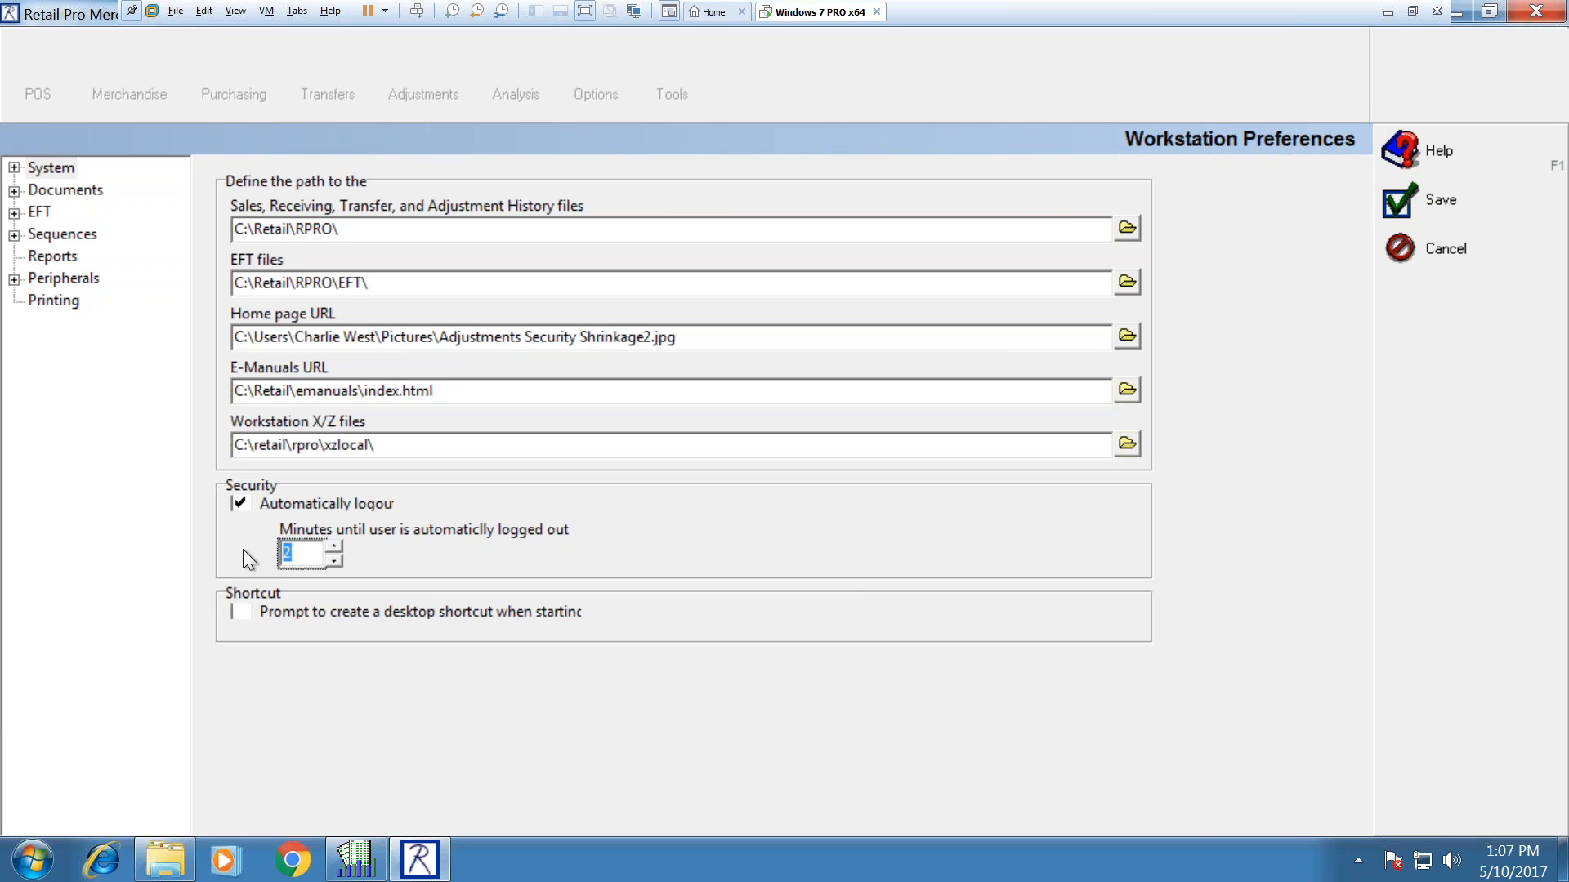
click(306, 550)
drag(306, 550, 263, 546)
click(245, 498)
click(1440, 203)
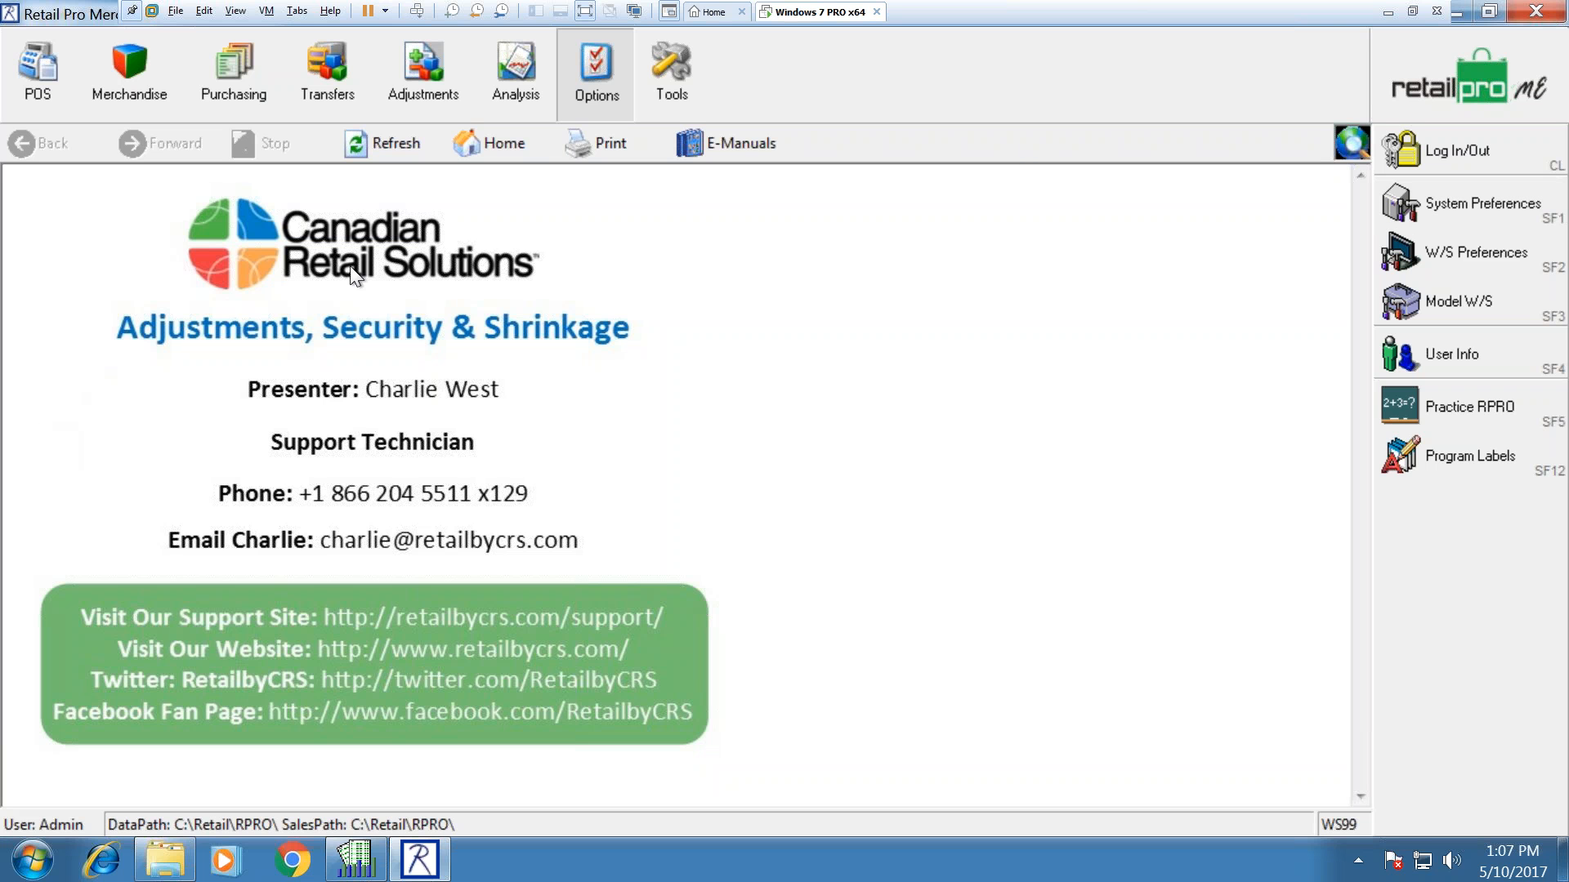
Step: Open SALES: Discount Summary from Analysis > Summaries in the report editor, cancelling the run dialog
click(541, 80)
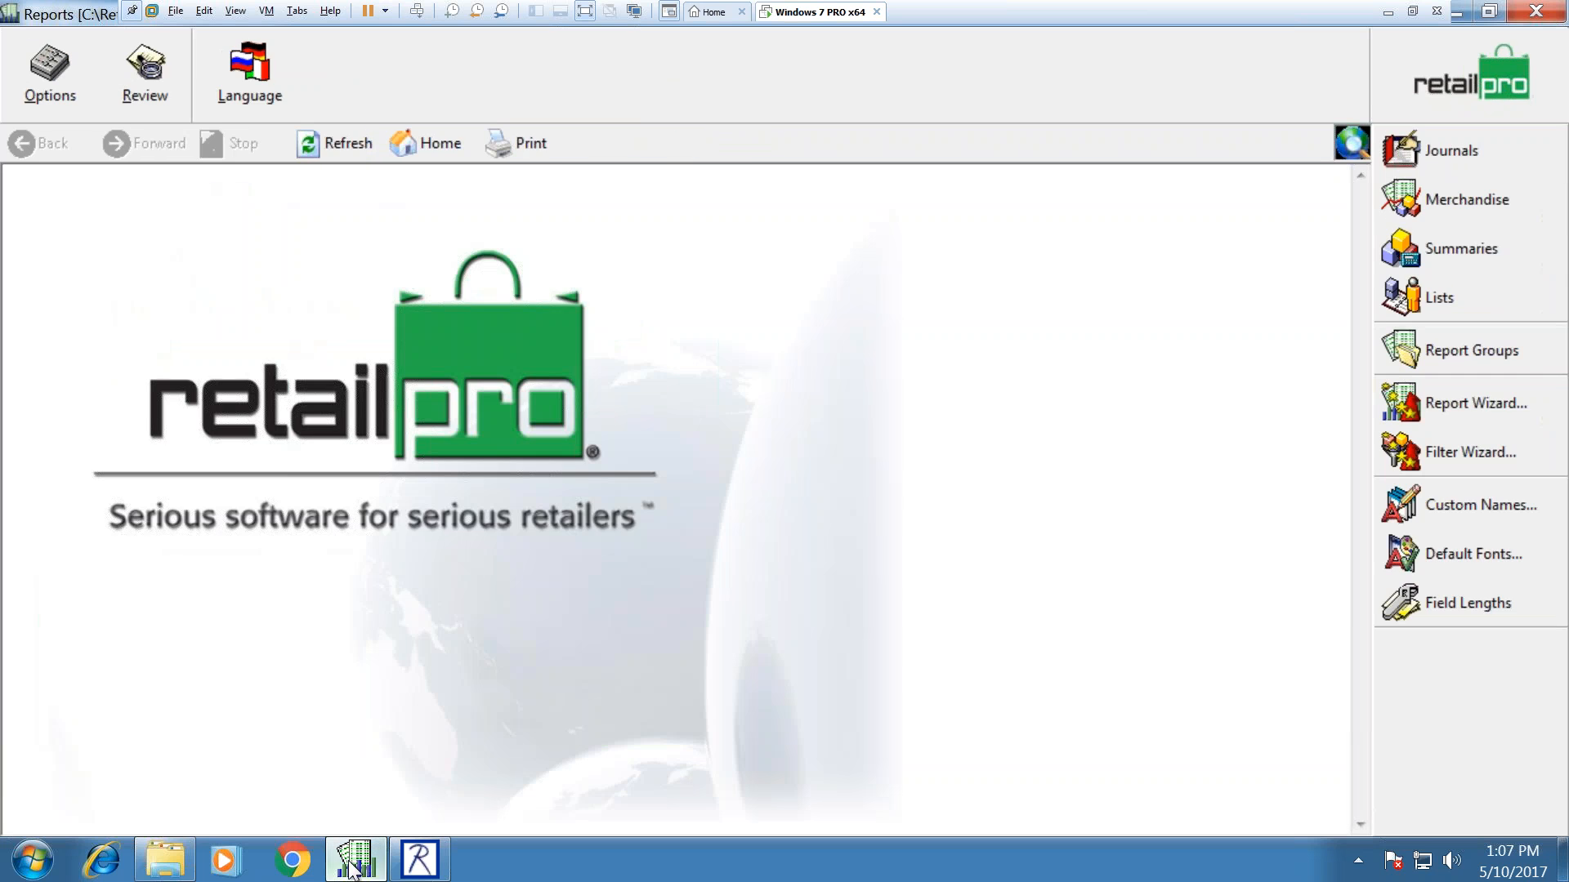
click(1448, 243)
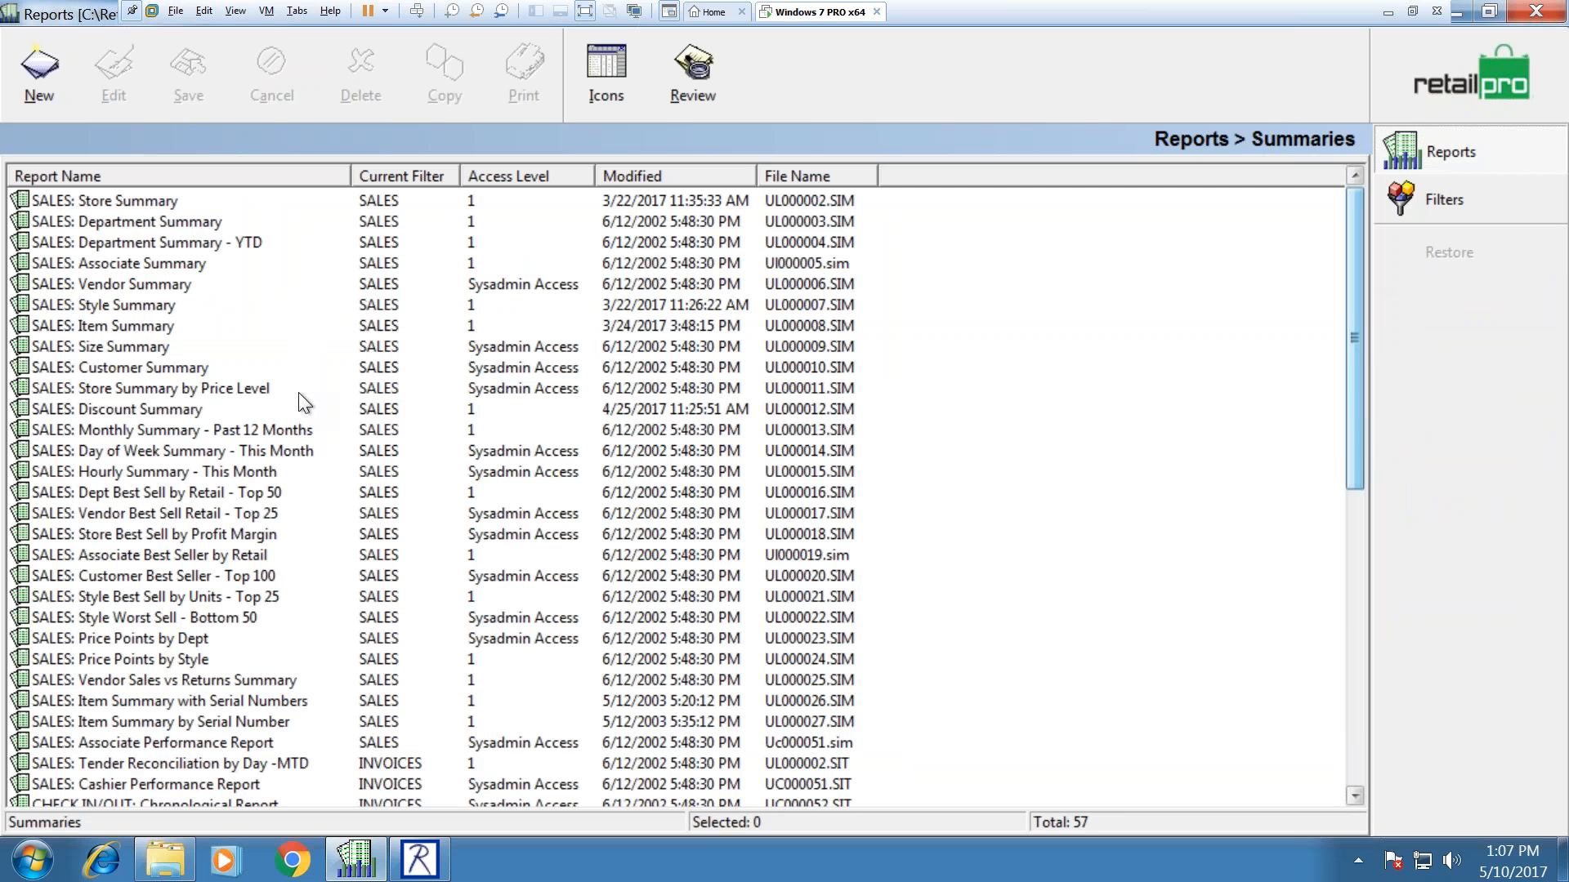
click(160, 410)
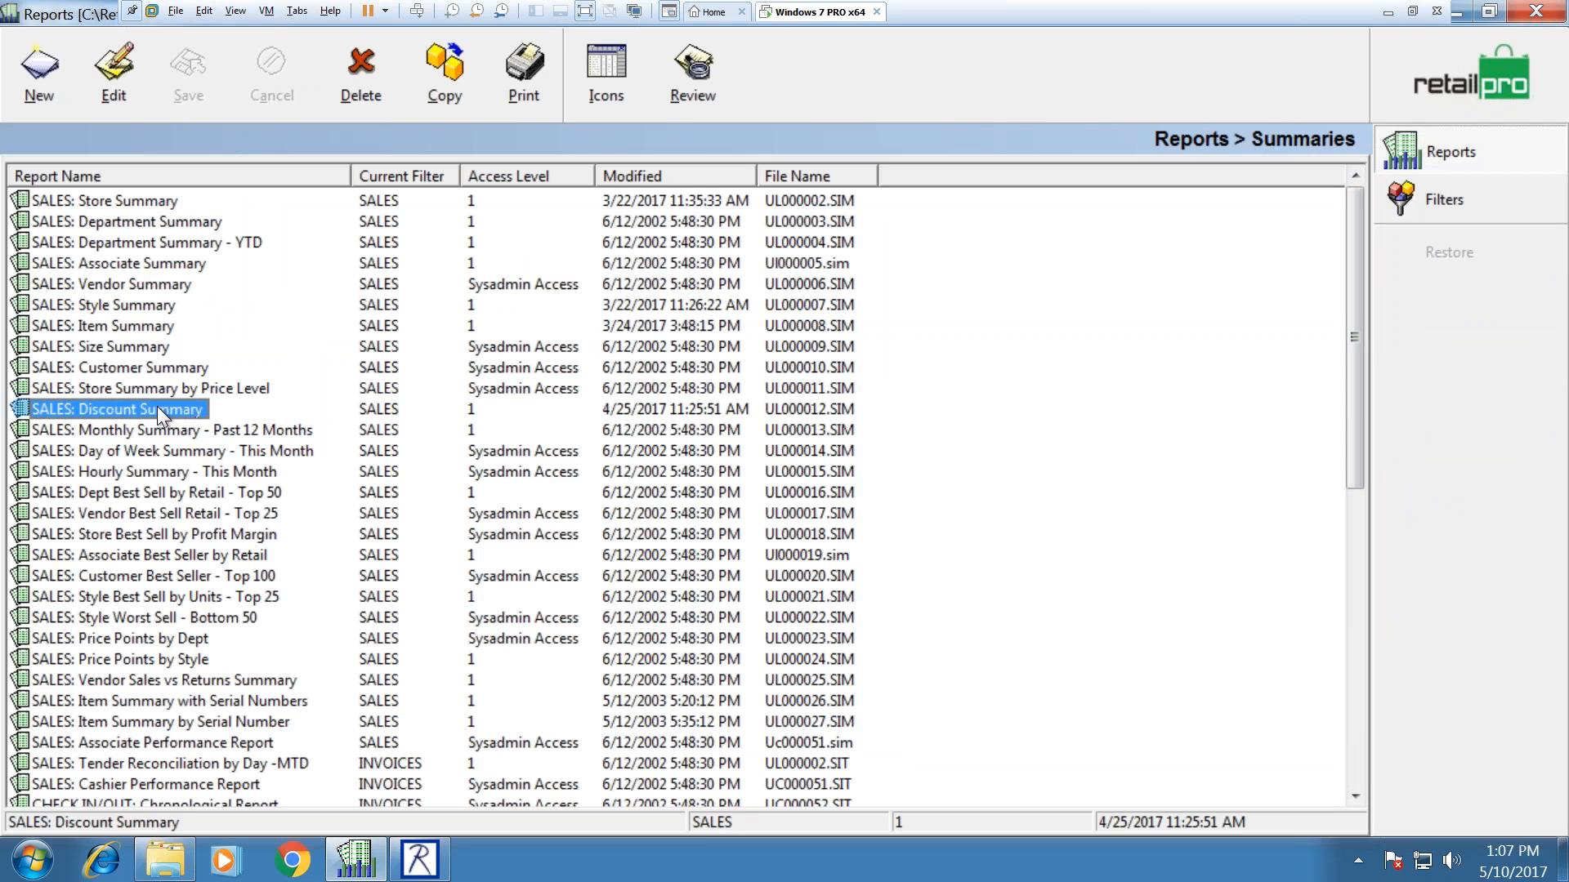
double_click(156, 407)
click(1201, 745)
click(114, 72)
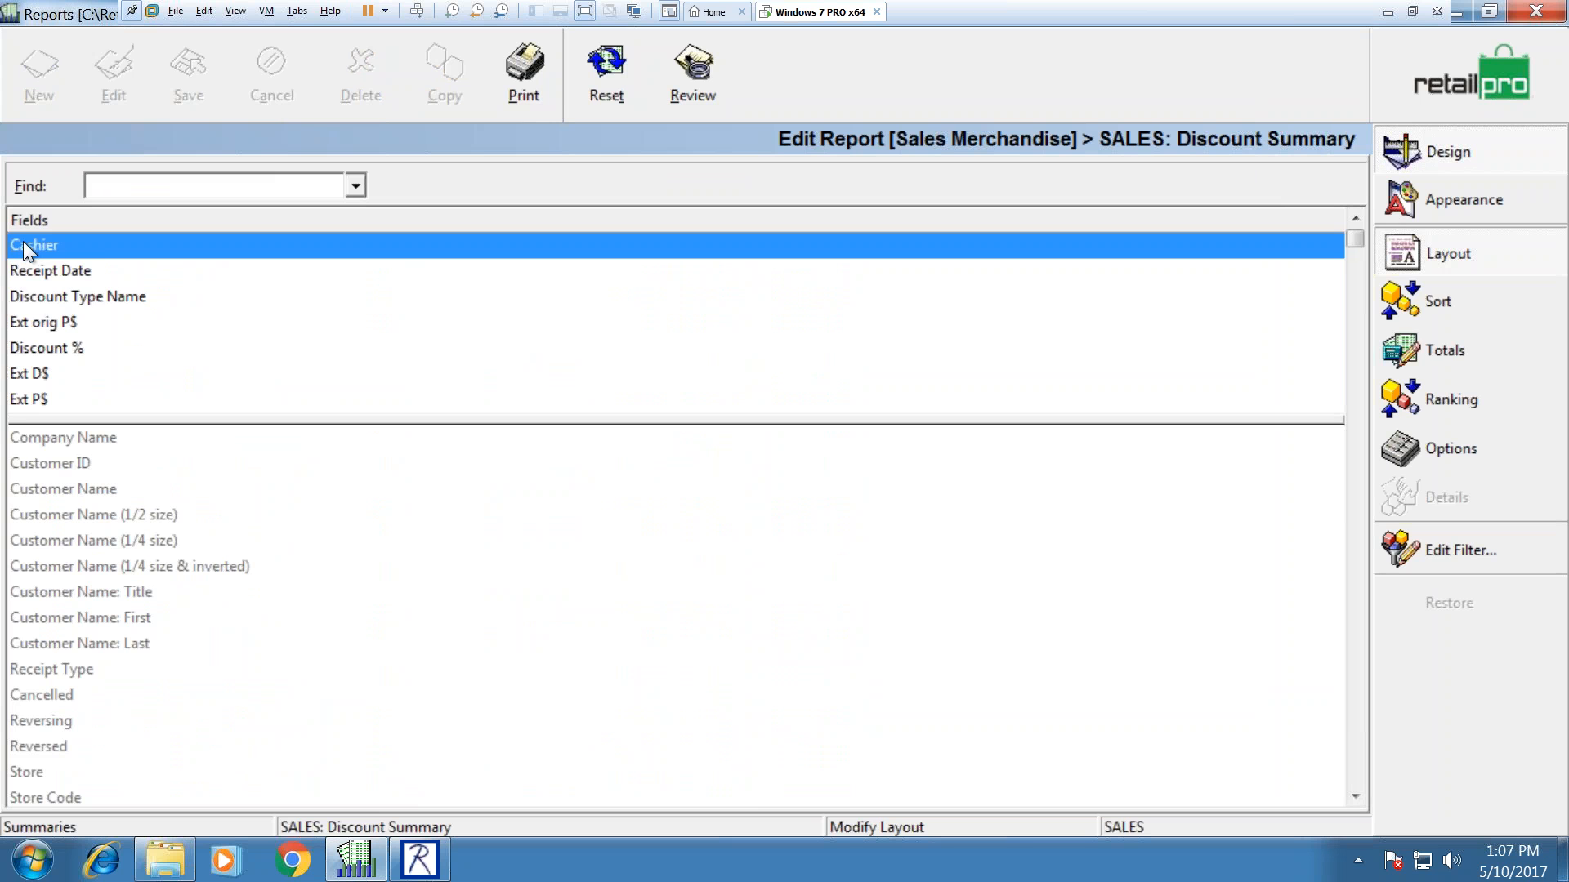
Step: Review the report's Sort and Layout settings, then return to Summaries and select SALES: Discount Summary
click(1426, 301)
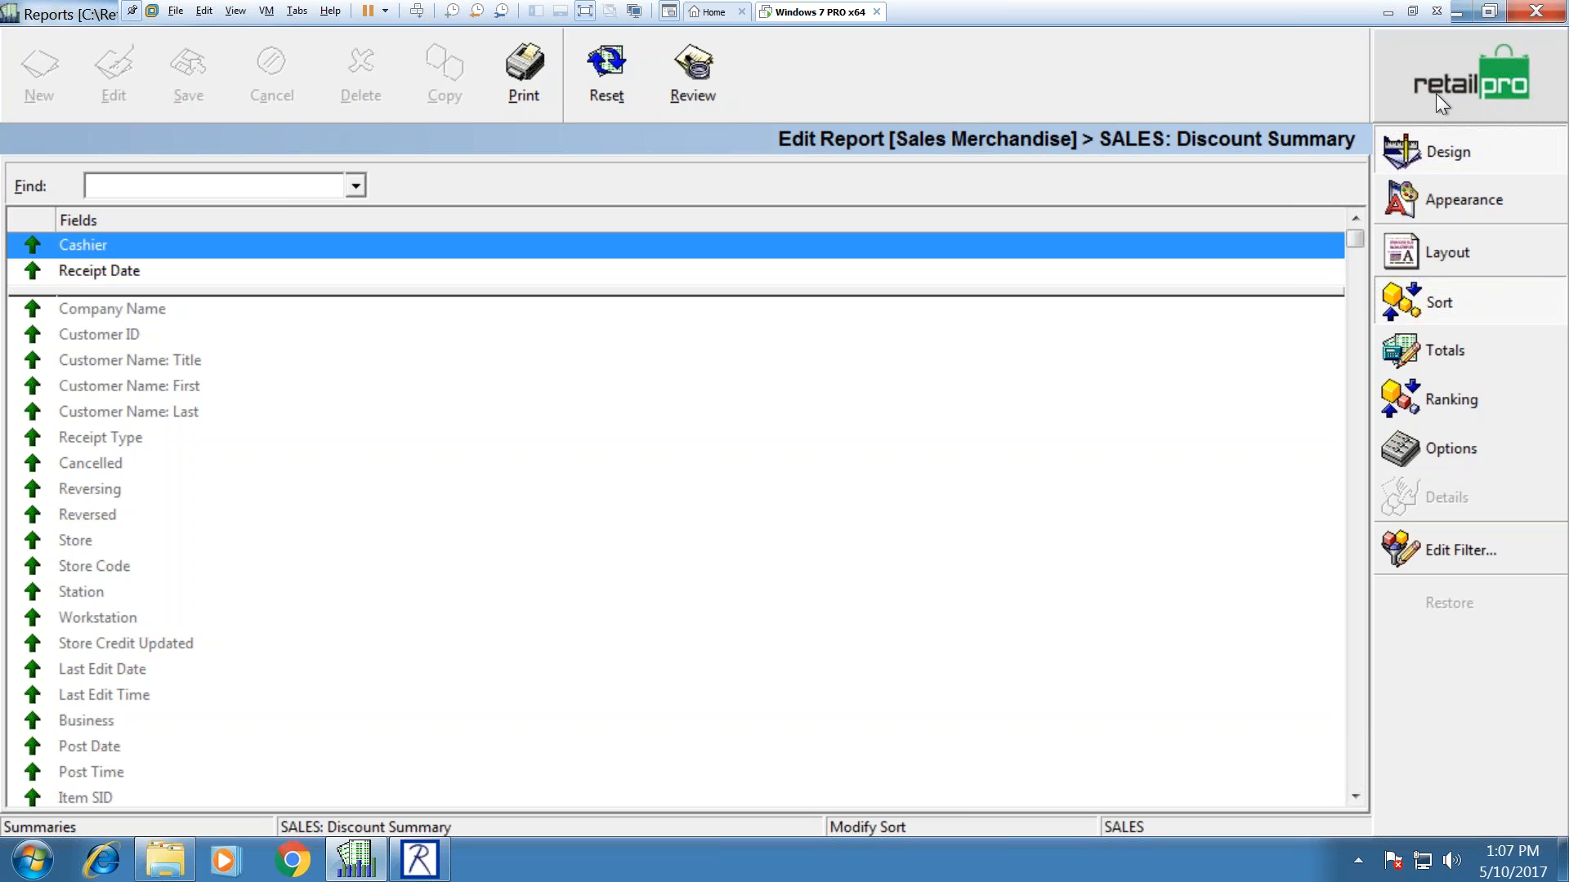
click(1428, 234)
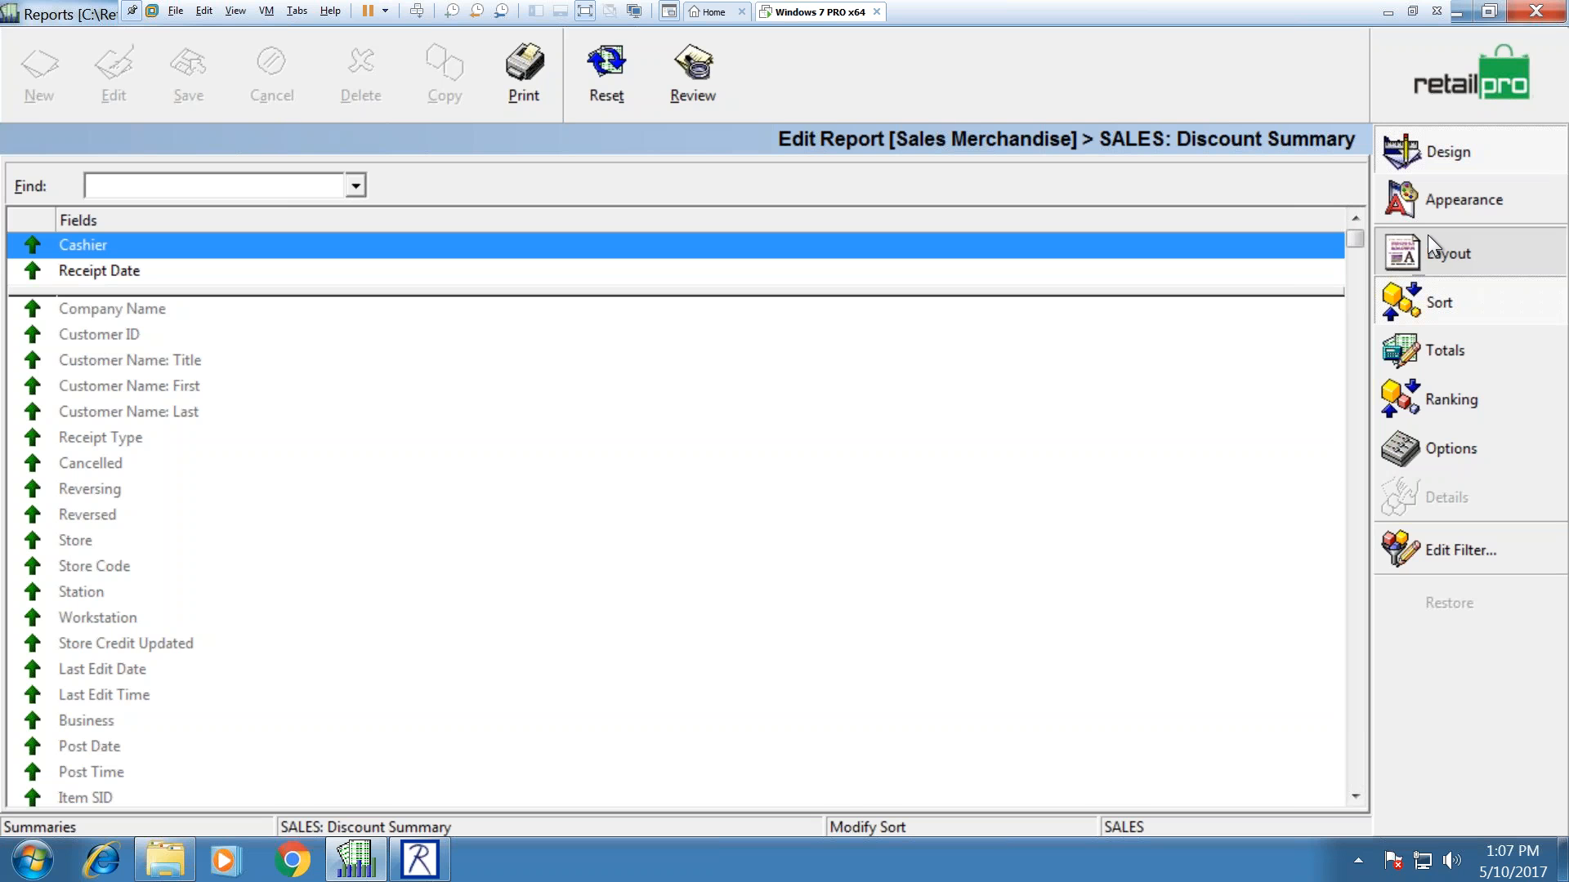
click(1472, 100)
click(165, 409)
Step: Filter the Discount Summary to exclude Discount % values from 0.00 to 0.00
double_click(165, 410)
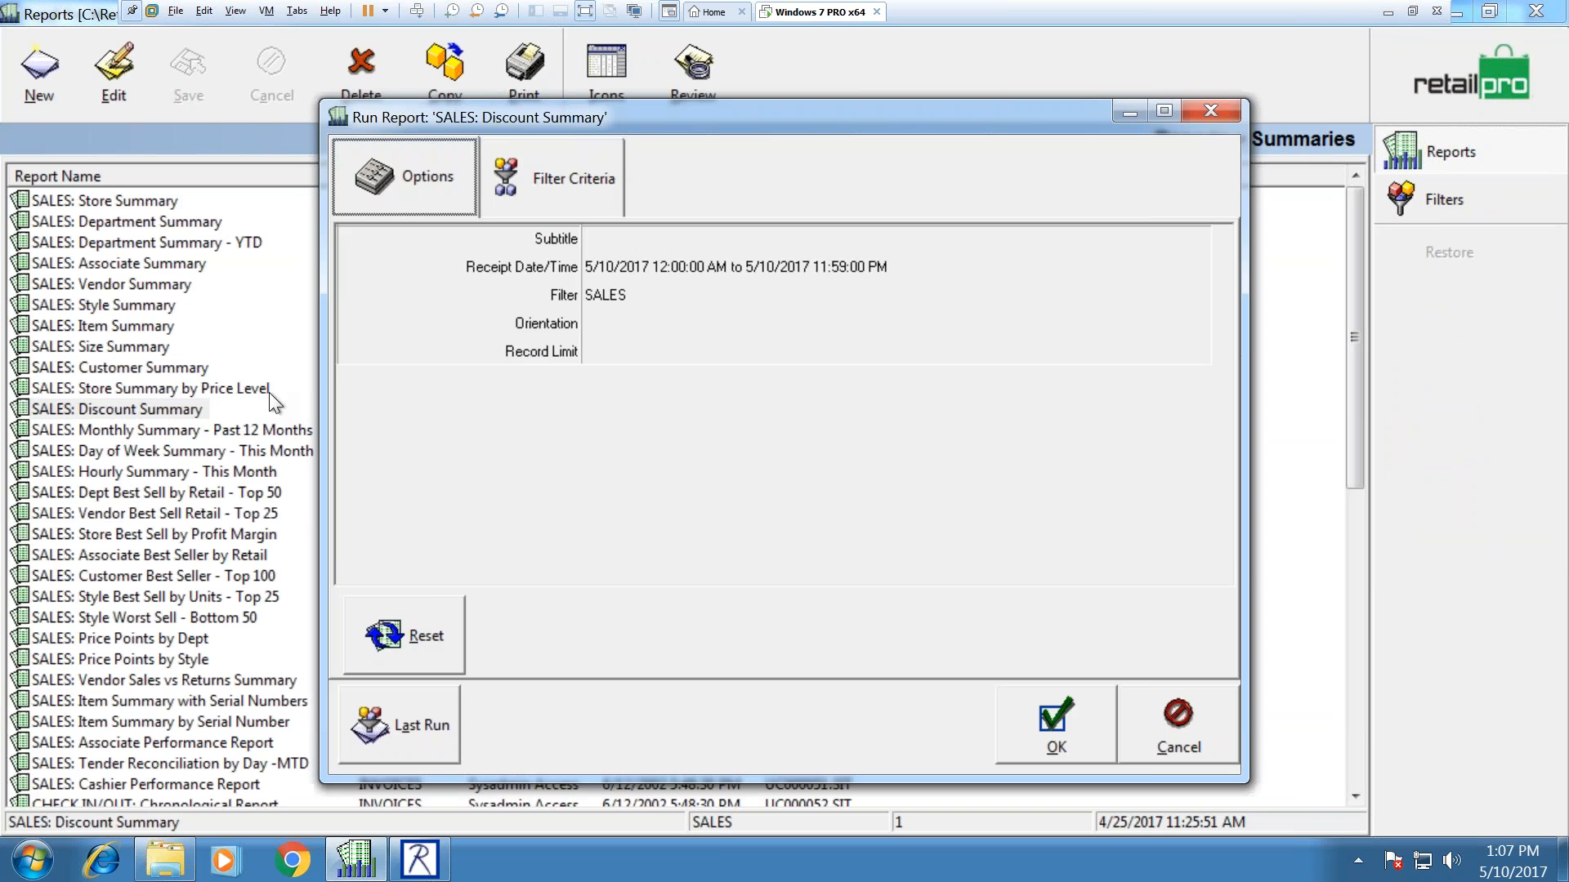
click(551, 177)
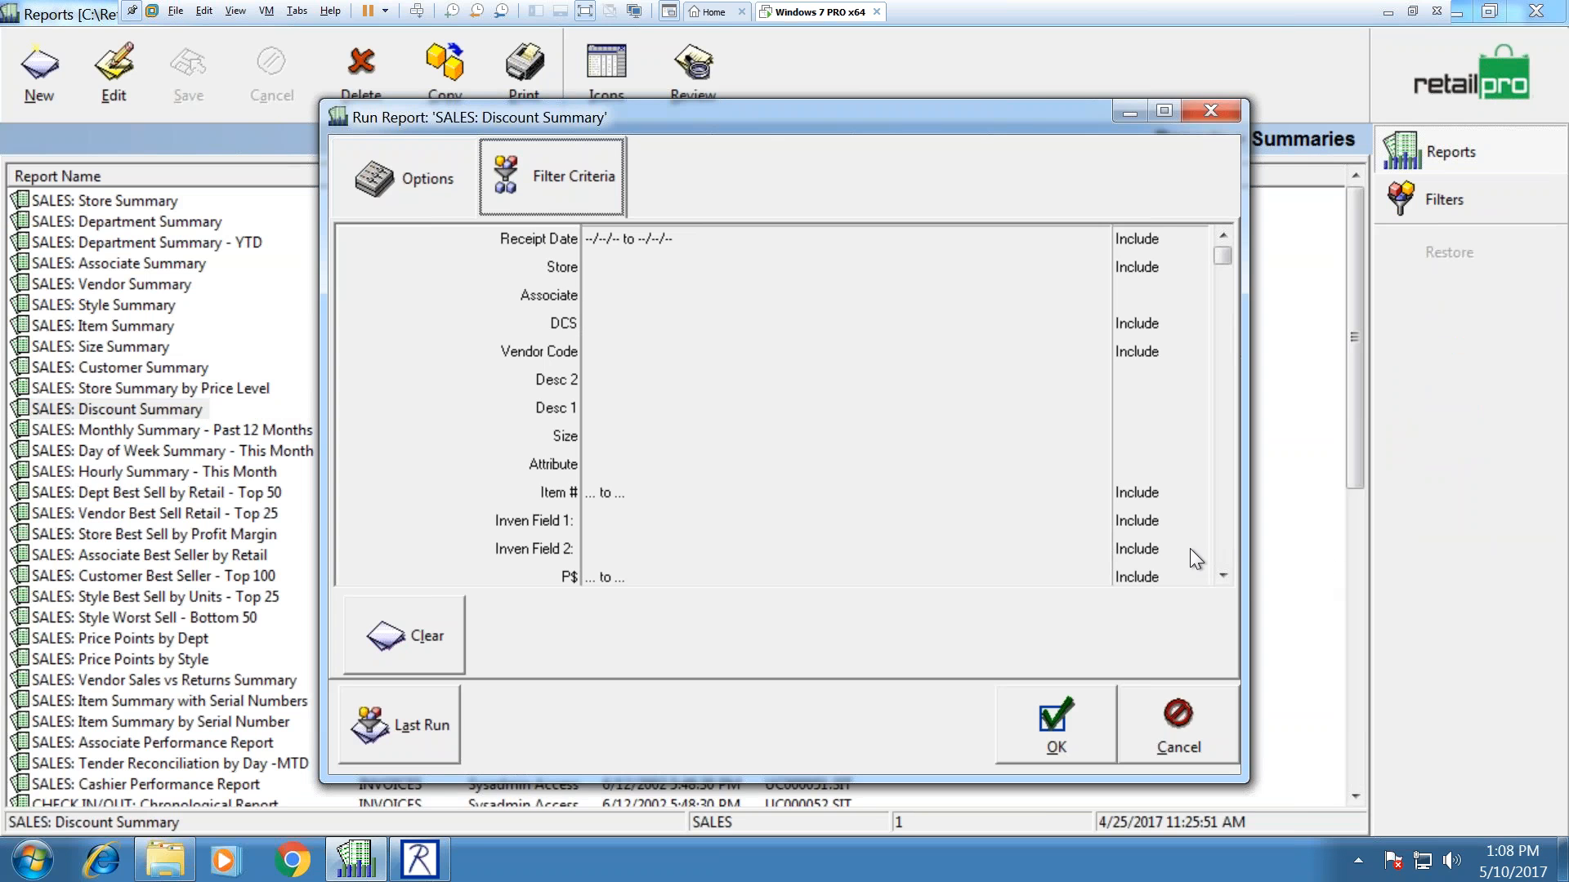
click(1229, 552)
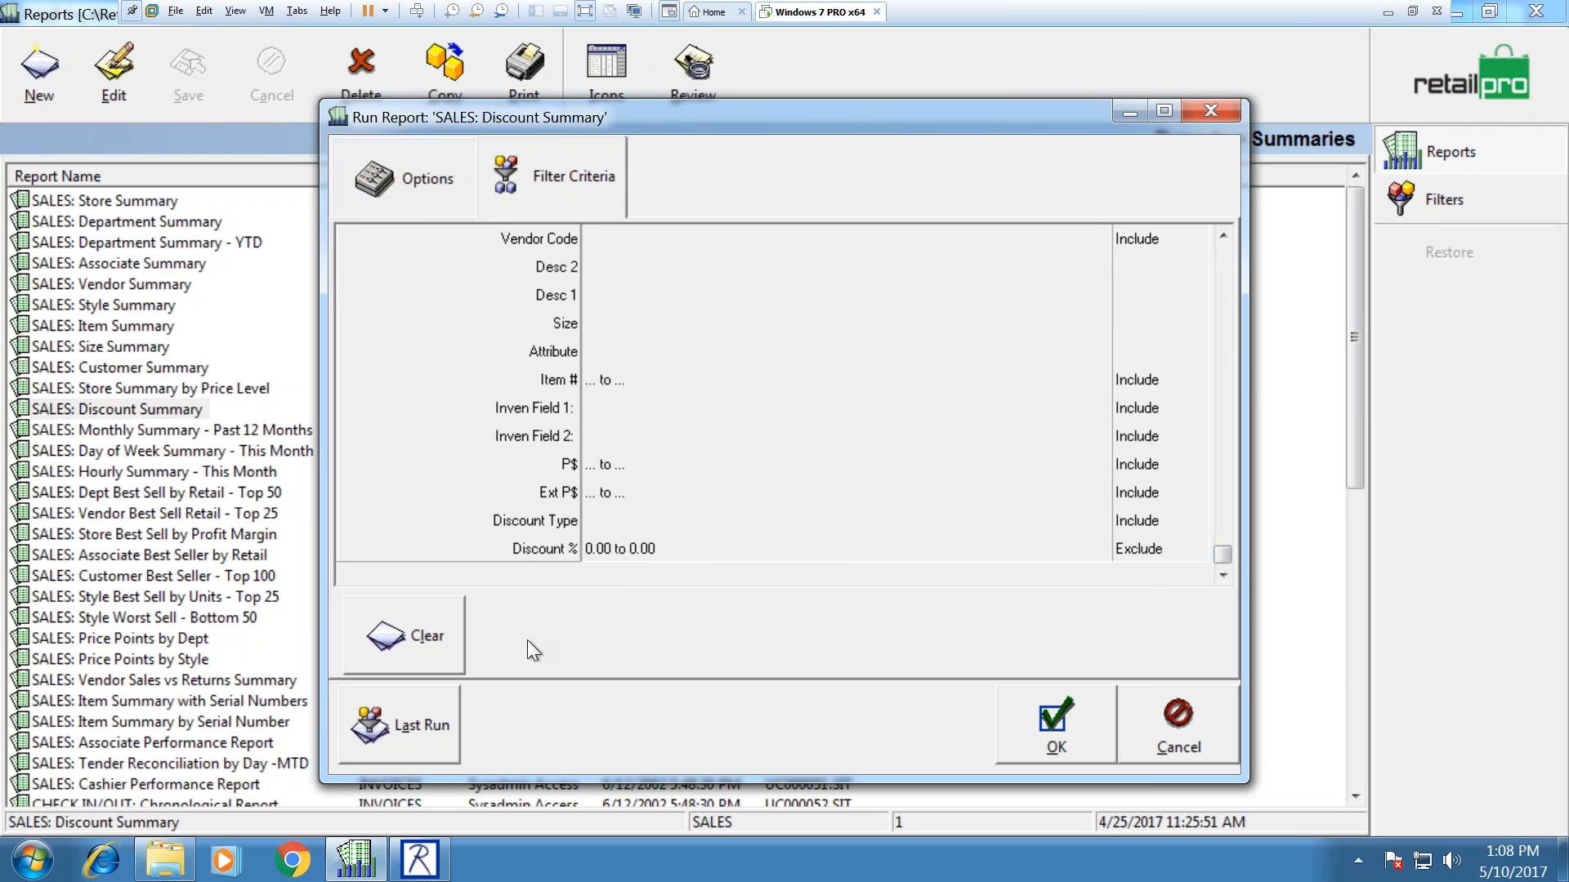
click(663, 547)
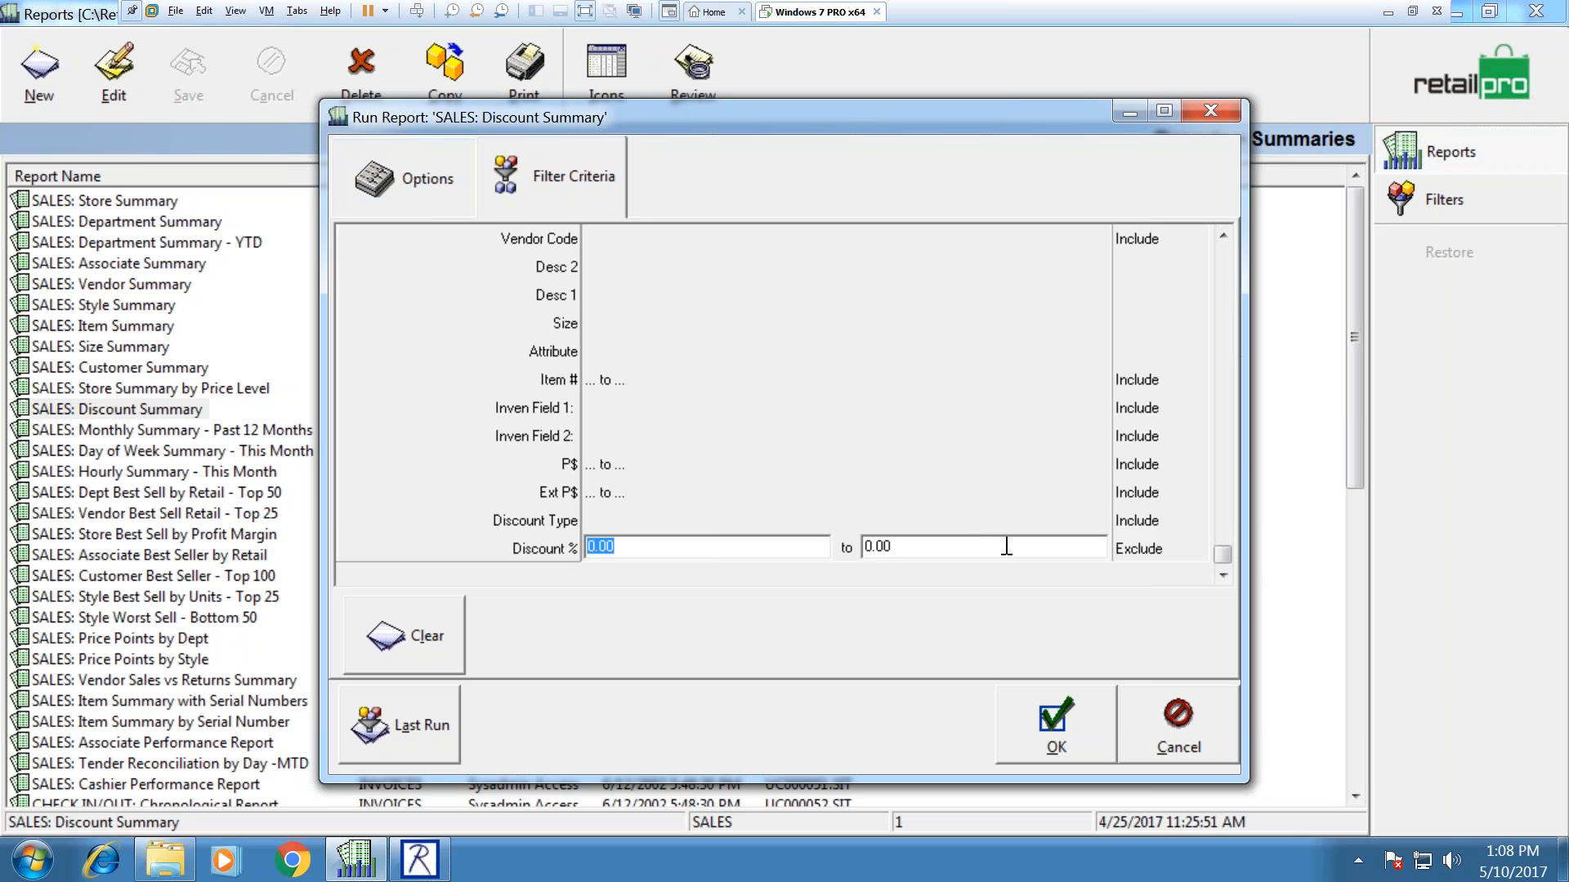
key(Tab)
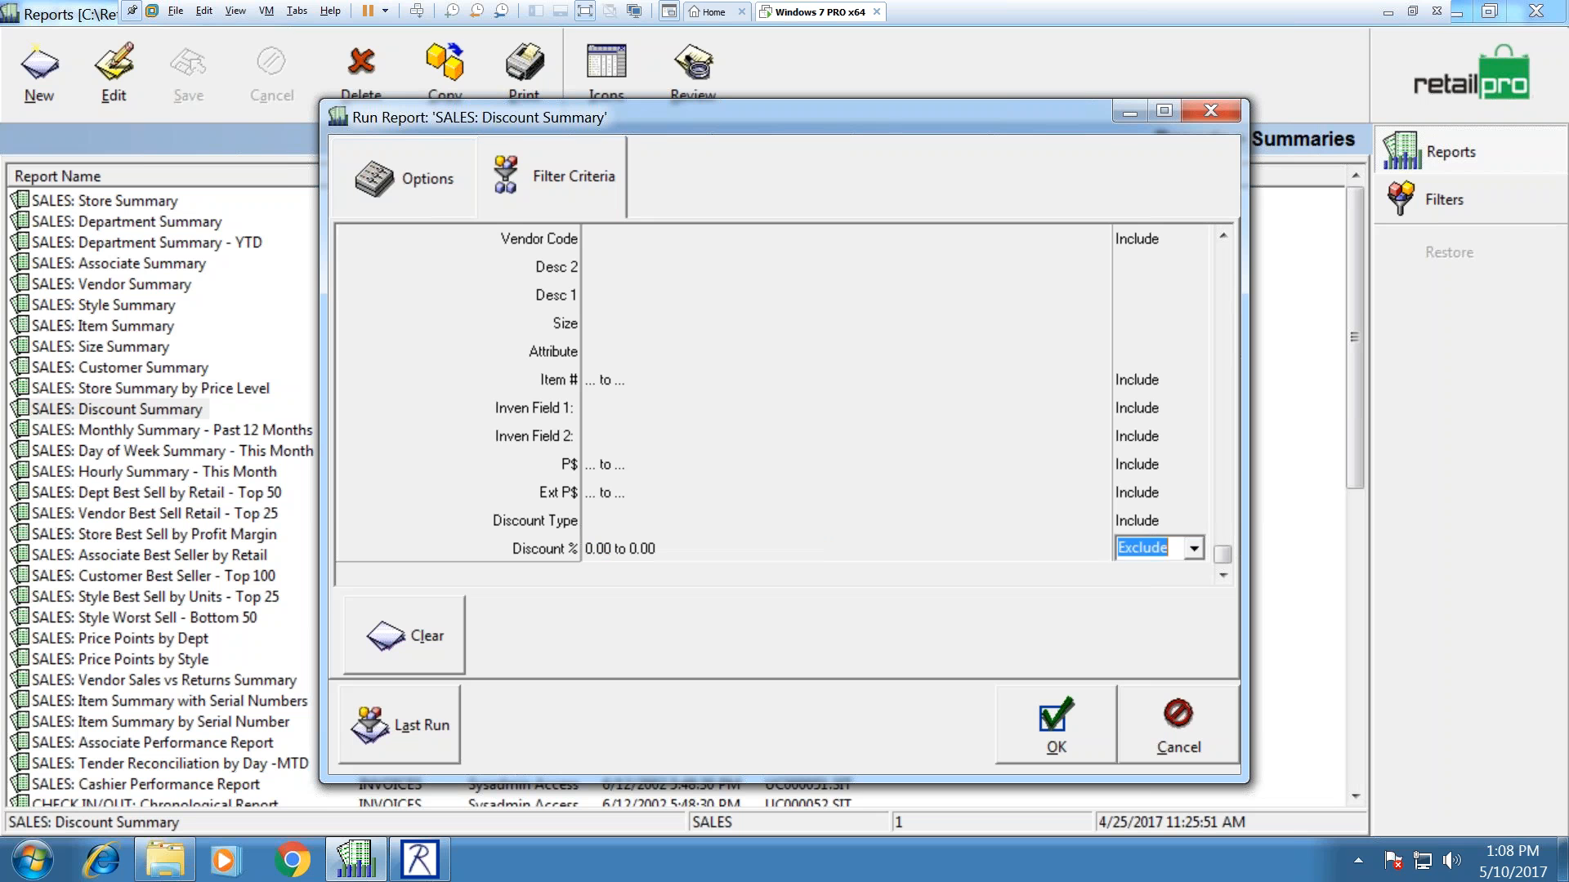
click(1223, 252)
Step: Set the Receipt Date/Time range to YTD and run the report to print preview
click(416, 192)
click(879, 260)
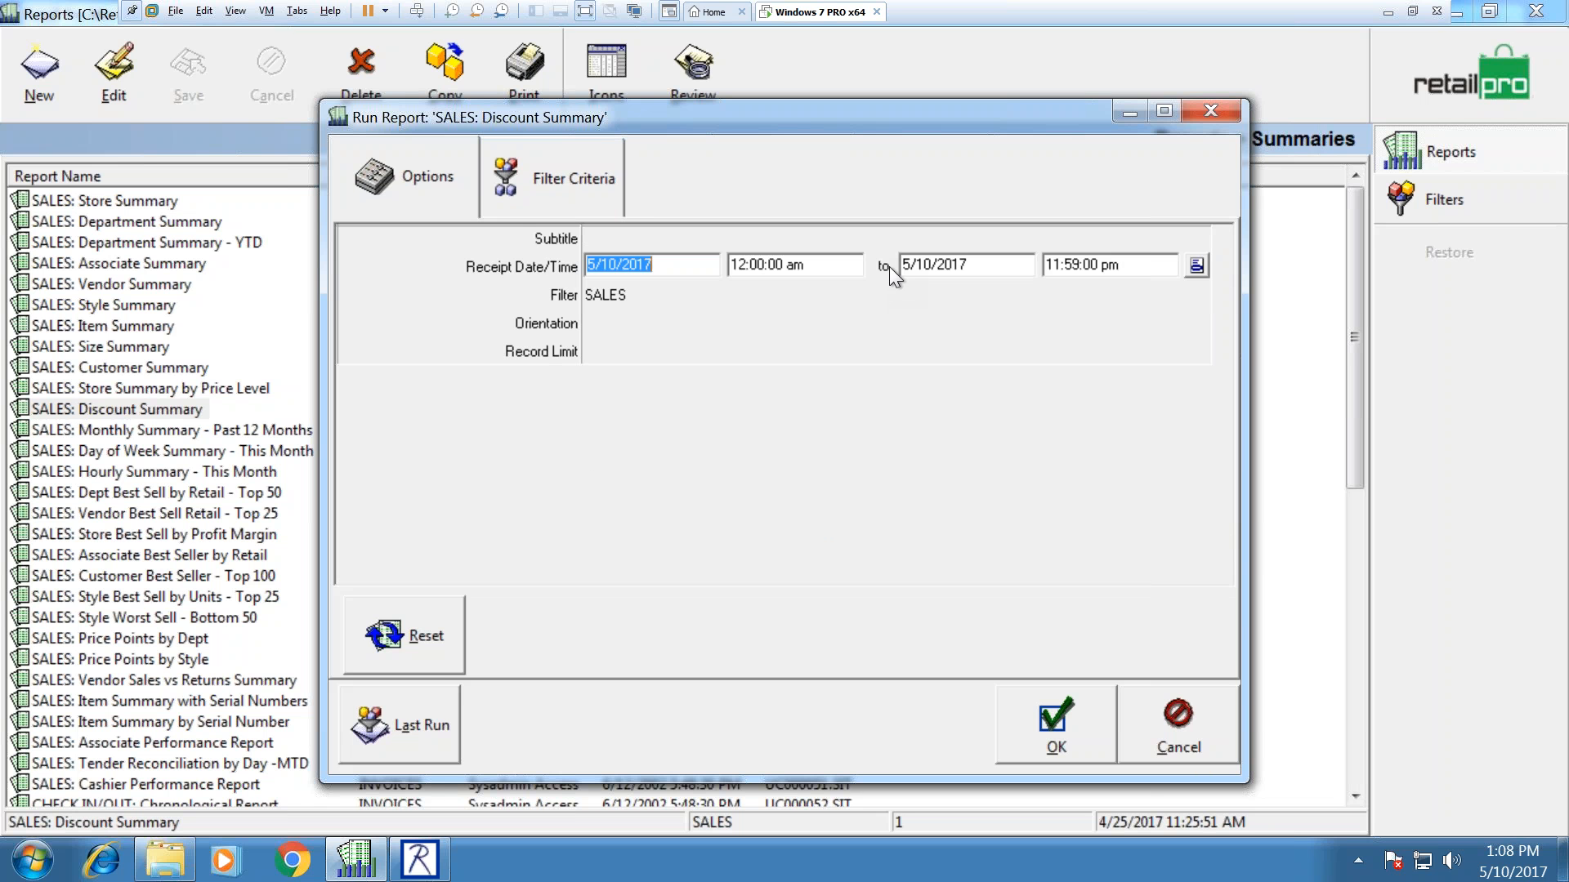
click(1196, 265)
click(651, 347)
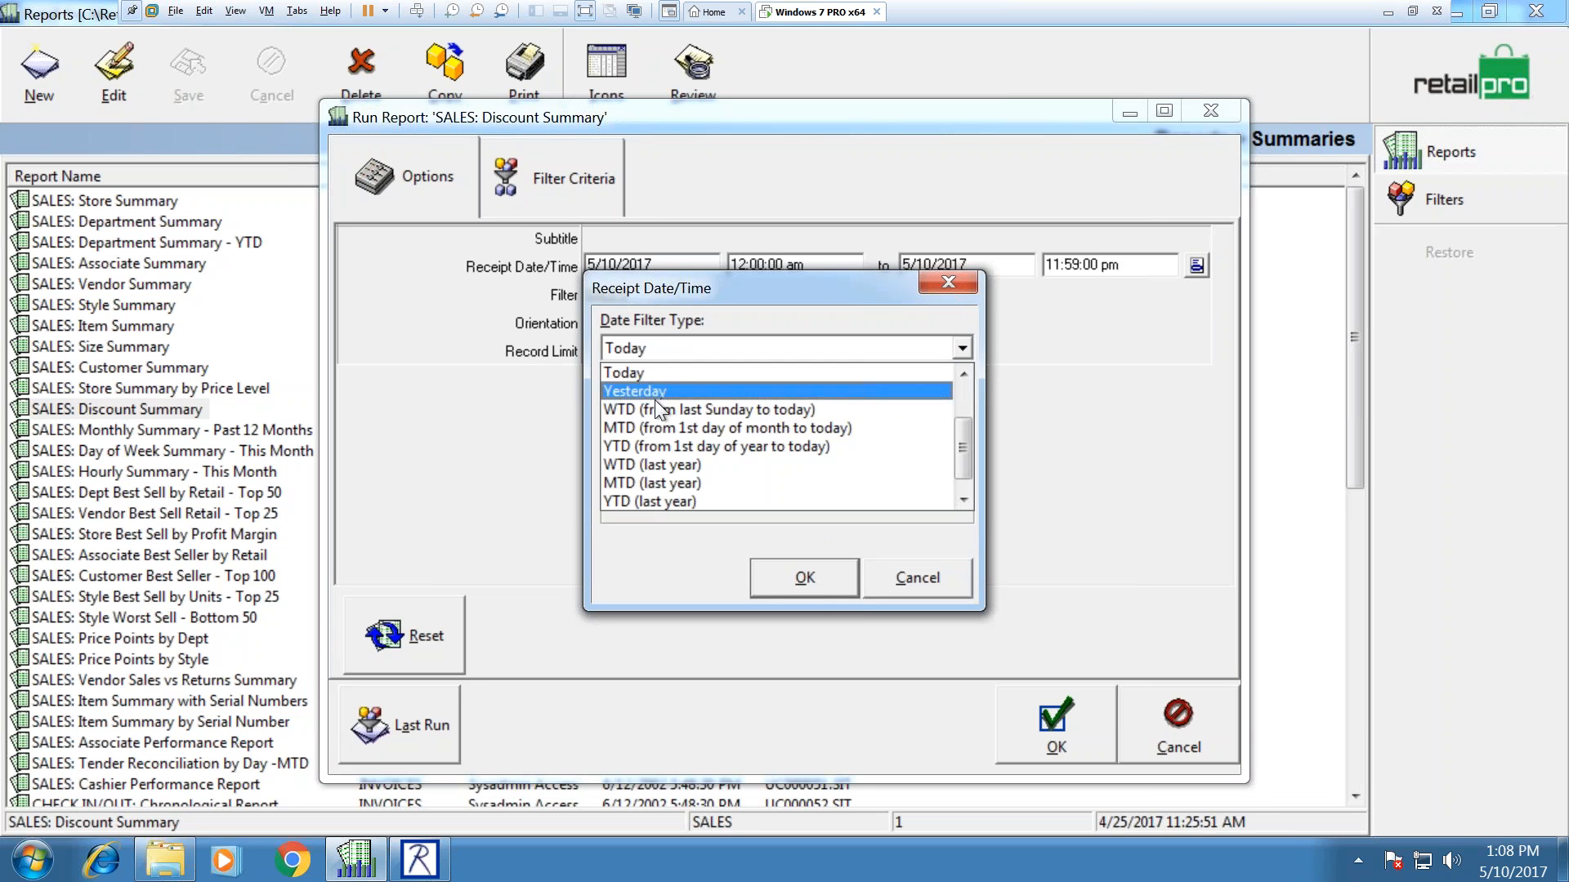
click(664, 442)
click(820, 597)
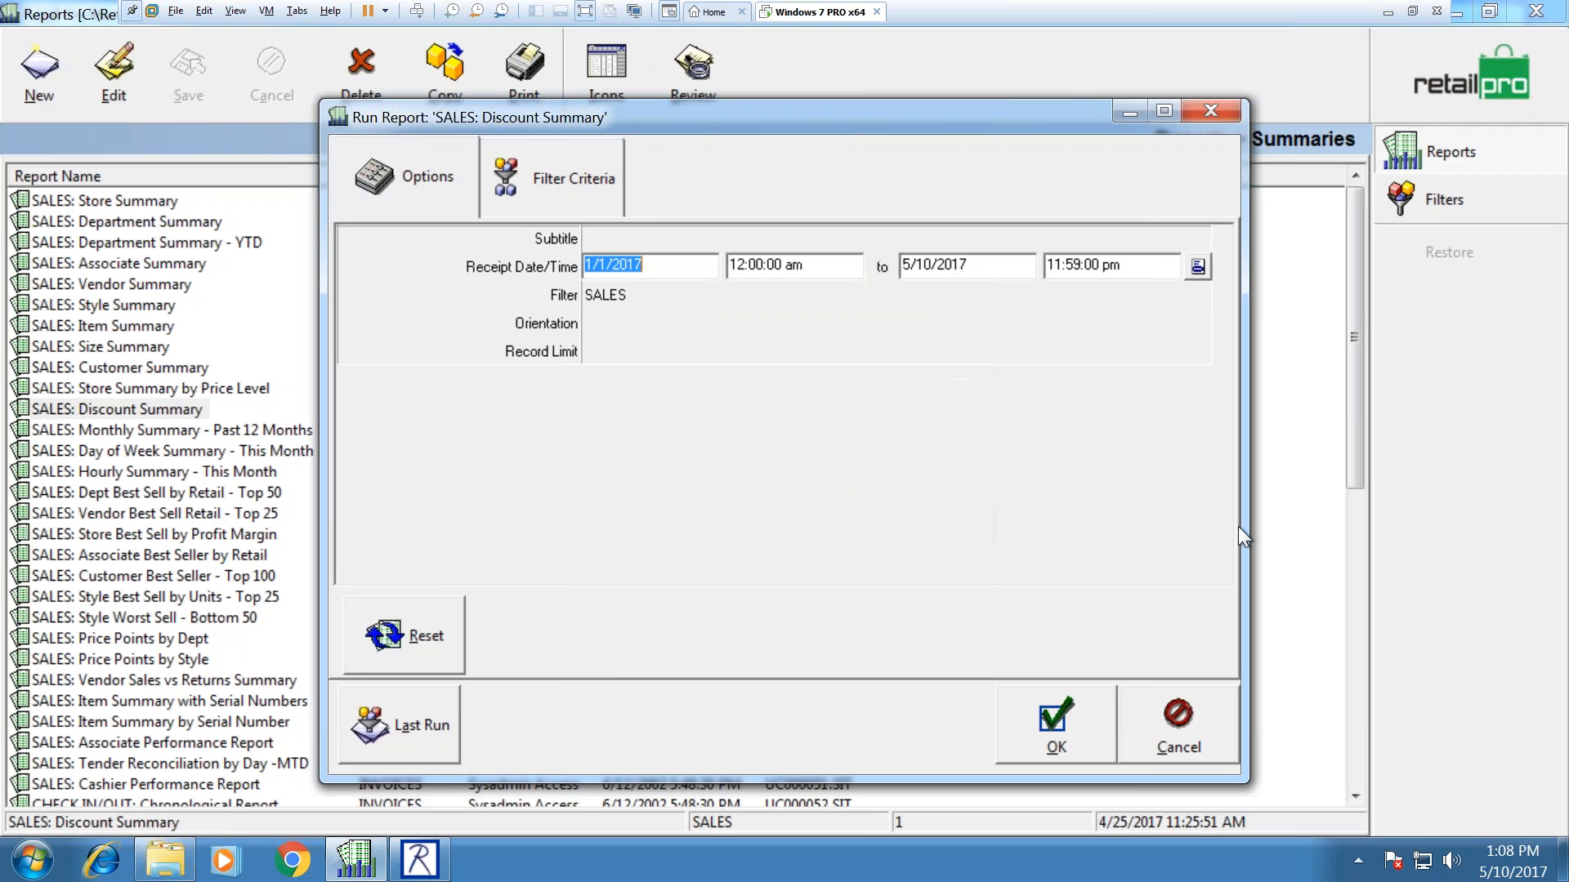
click(1072, 718)
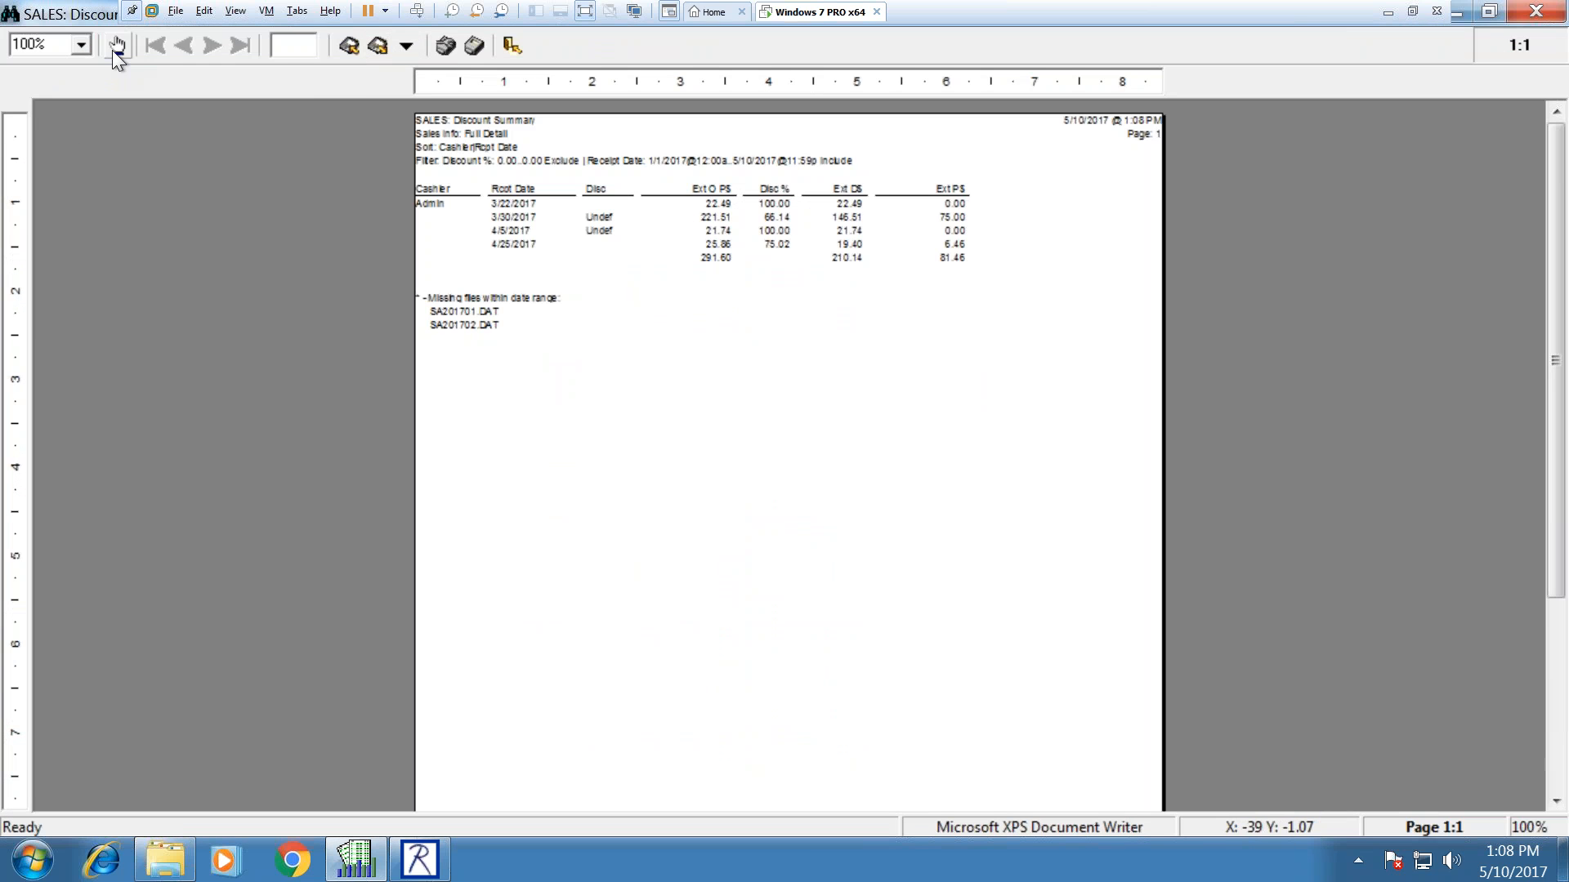
Step: Zoom the Discount Summary preview to 200% and review its 210.14 discounted and 81.46 net totals
click(81, 45)
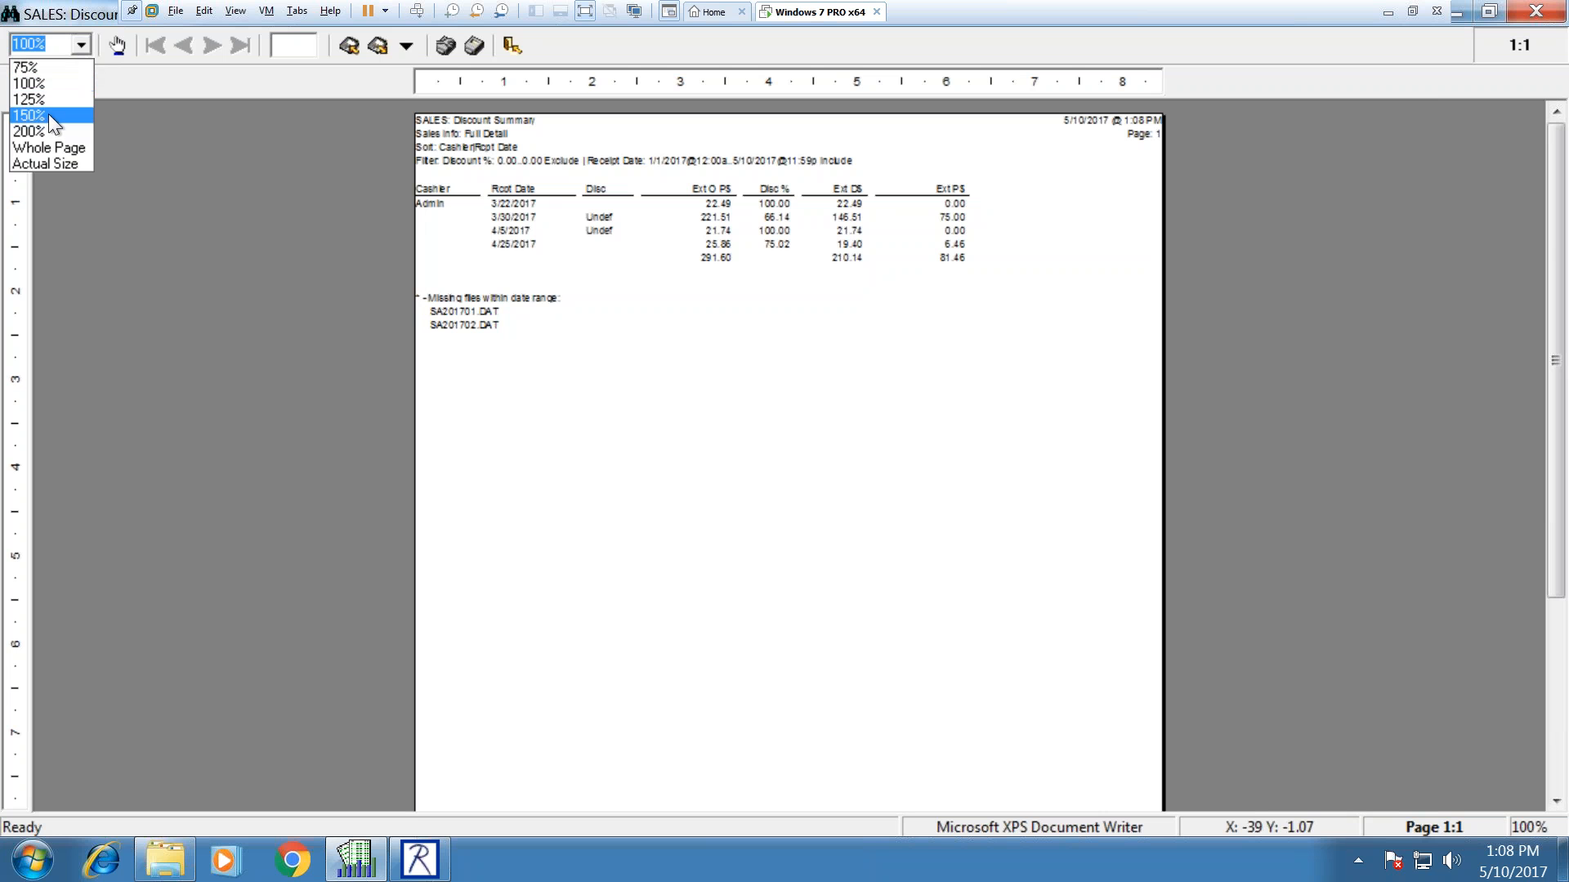
click(48, 129)
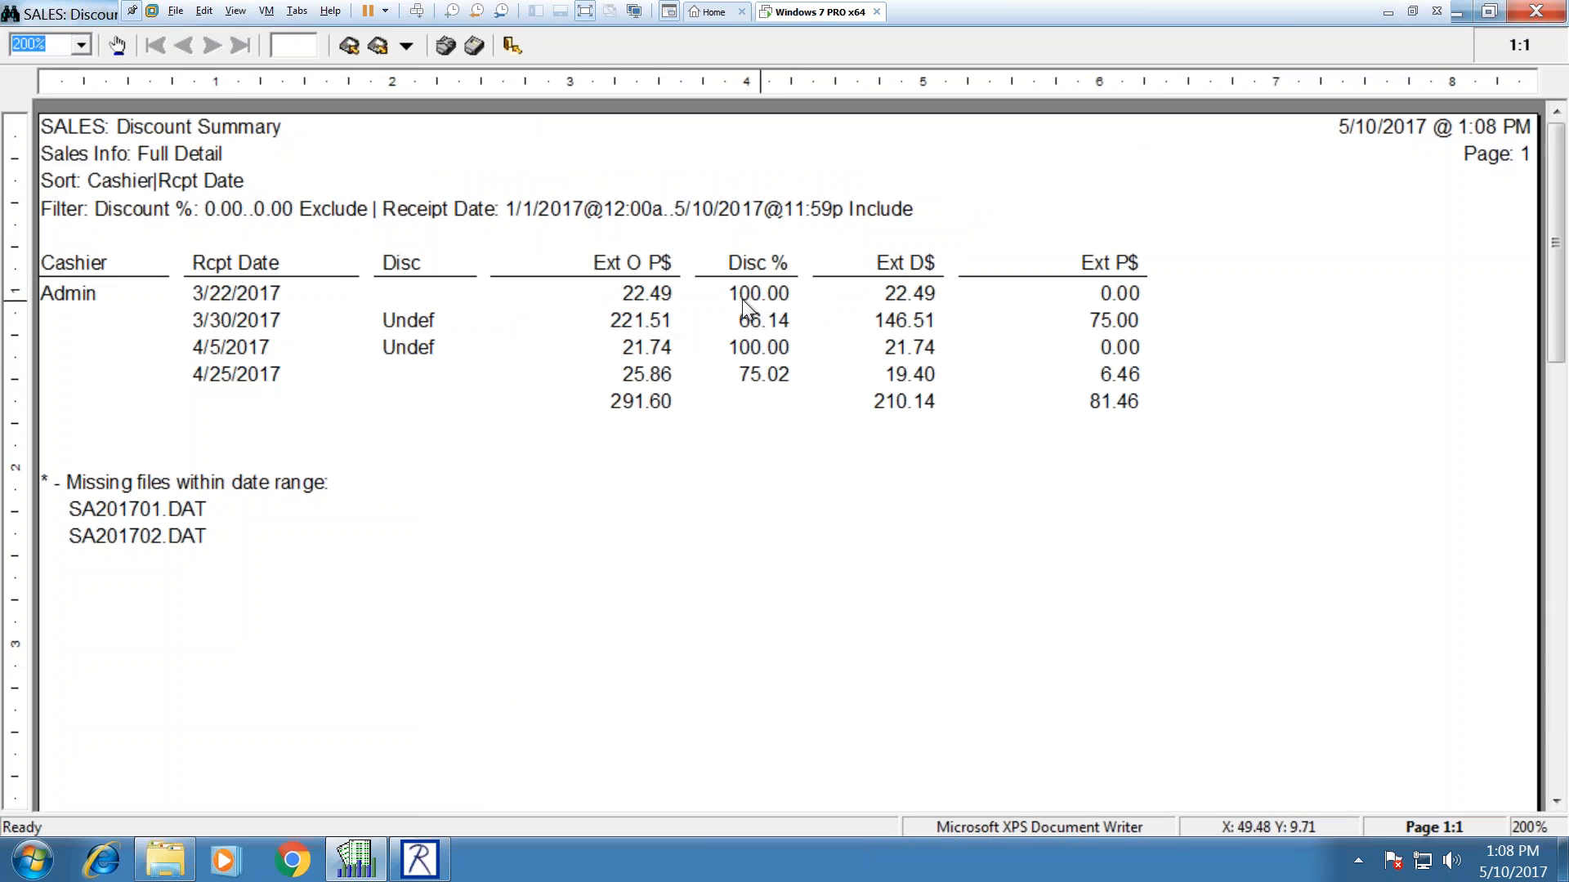
click(1078, 290)
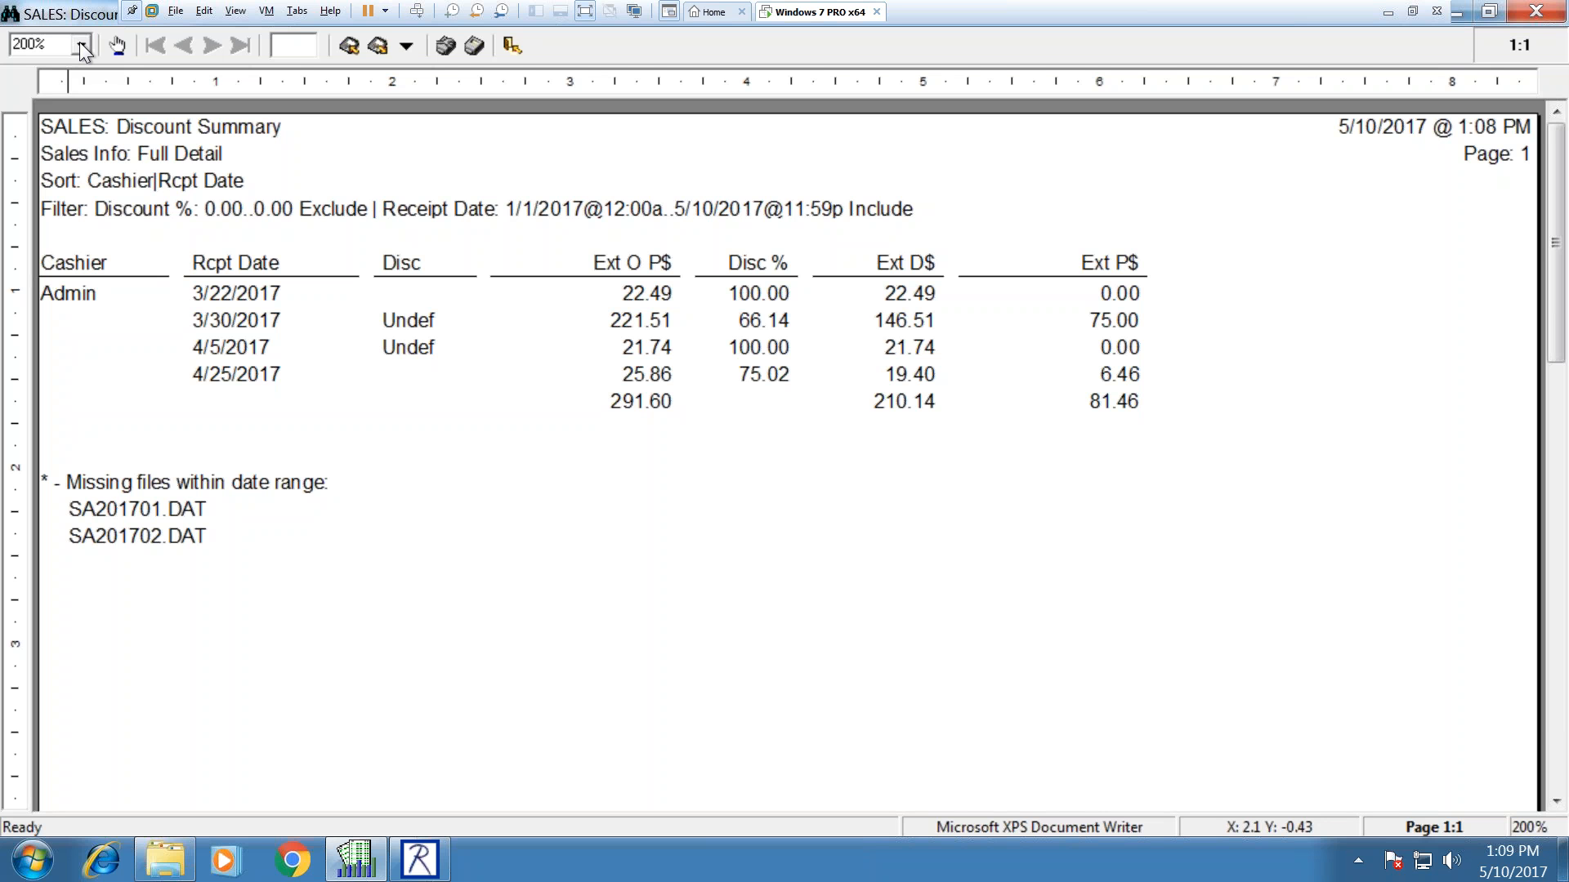
Step: Close the Discount Summary preview, decline saving the report, and return to the Reports home page
click(1513, 13)
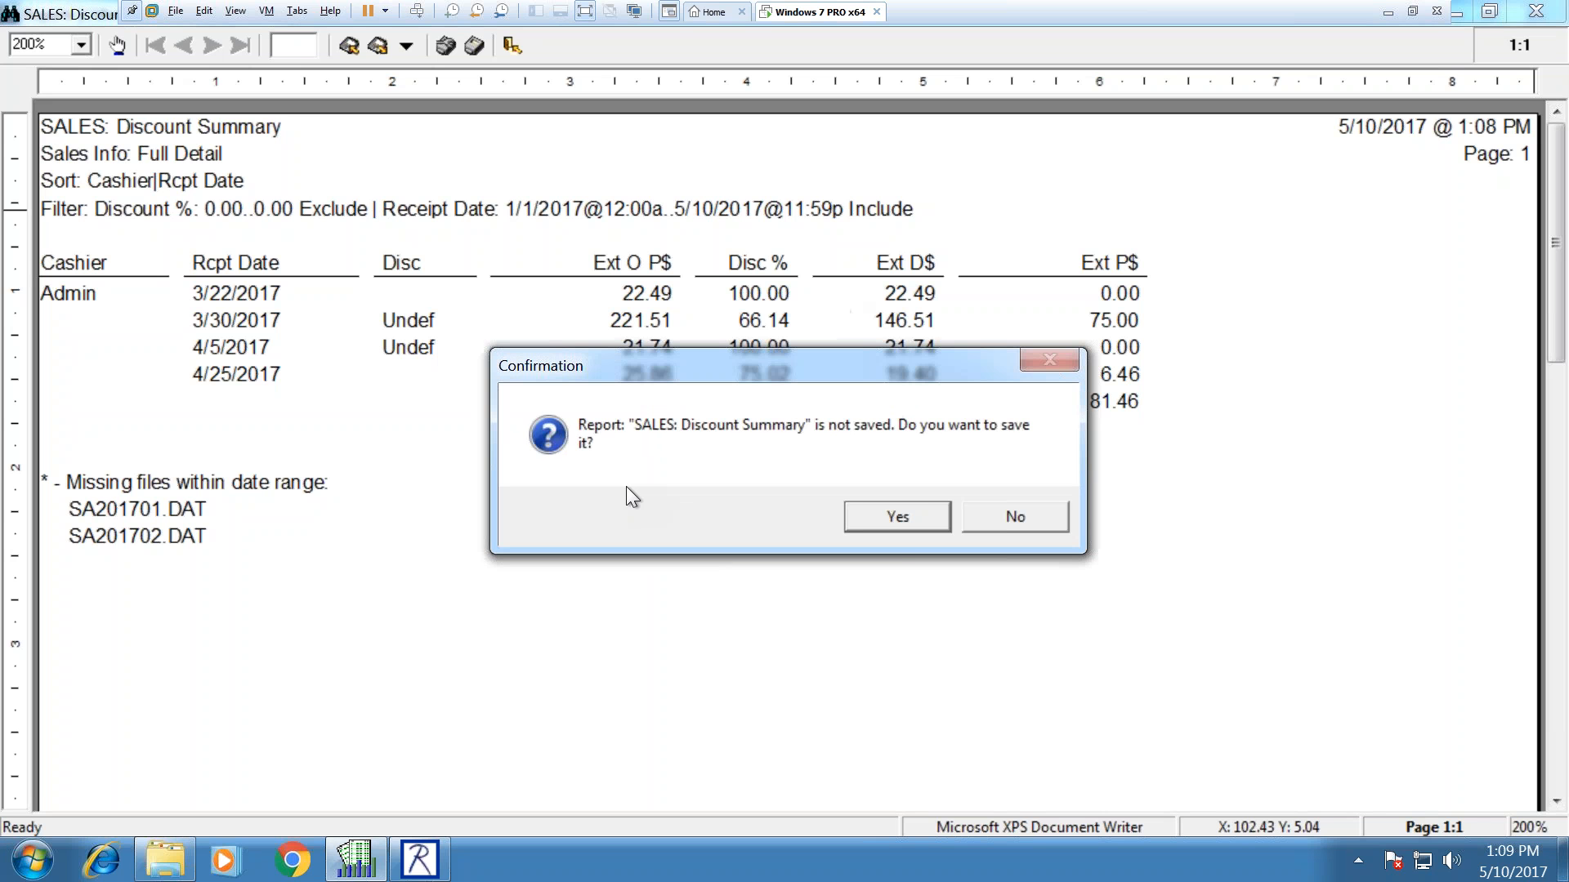
click(973, 515)
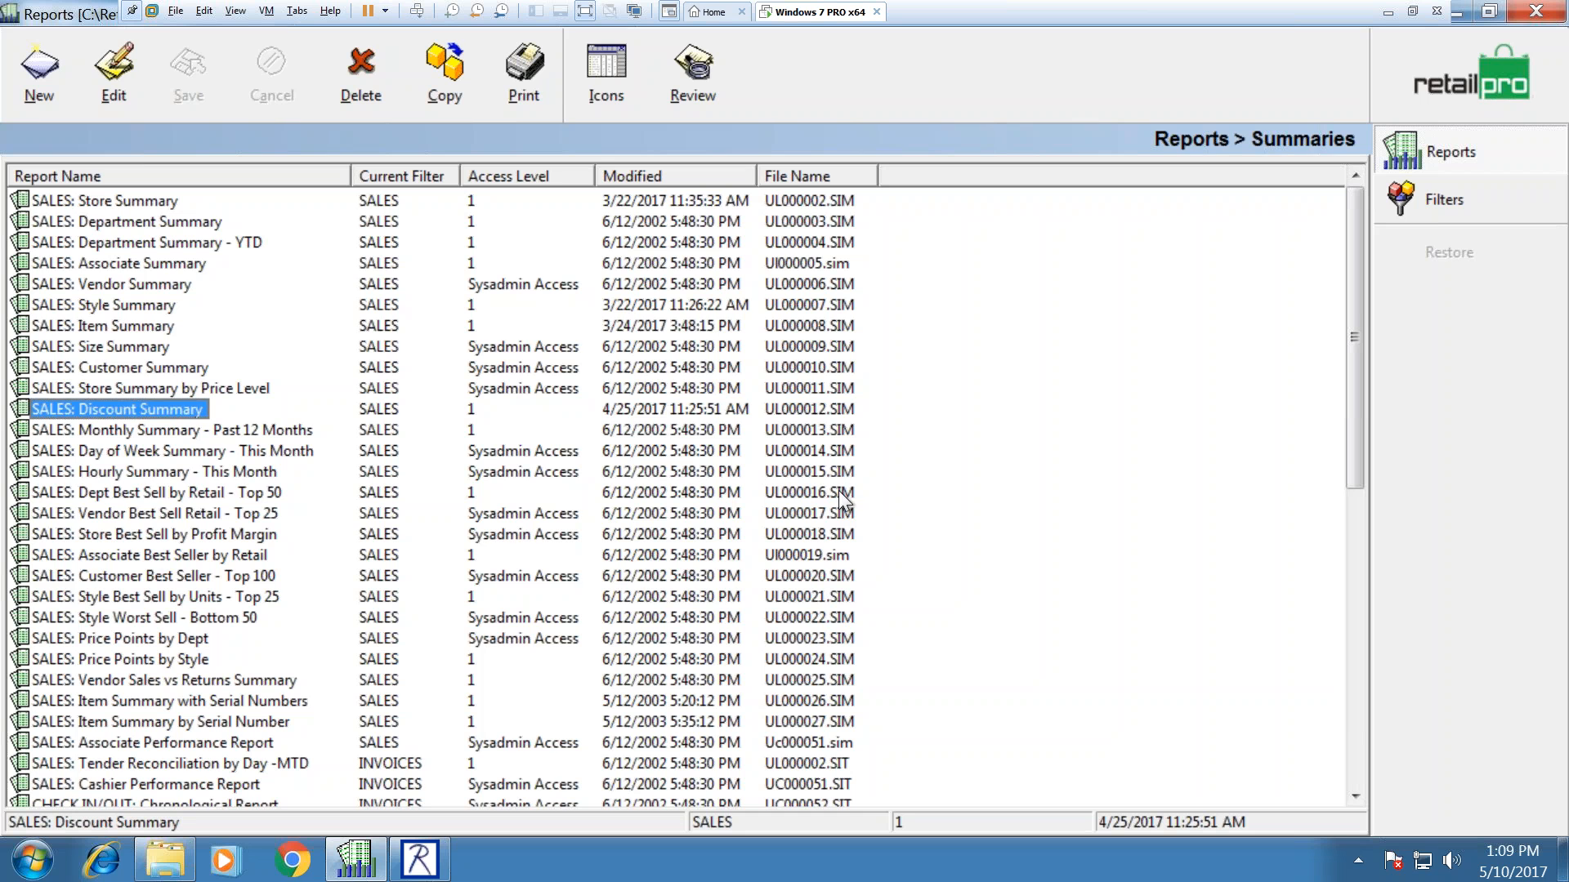
click(1503, 80)
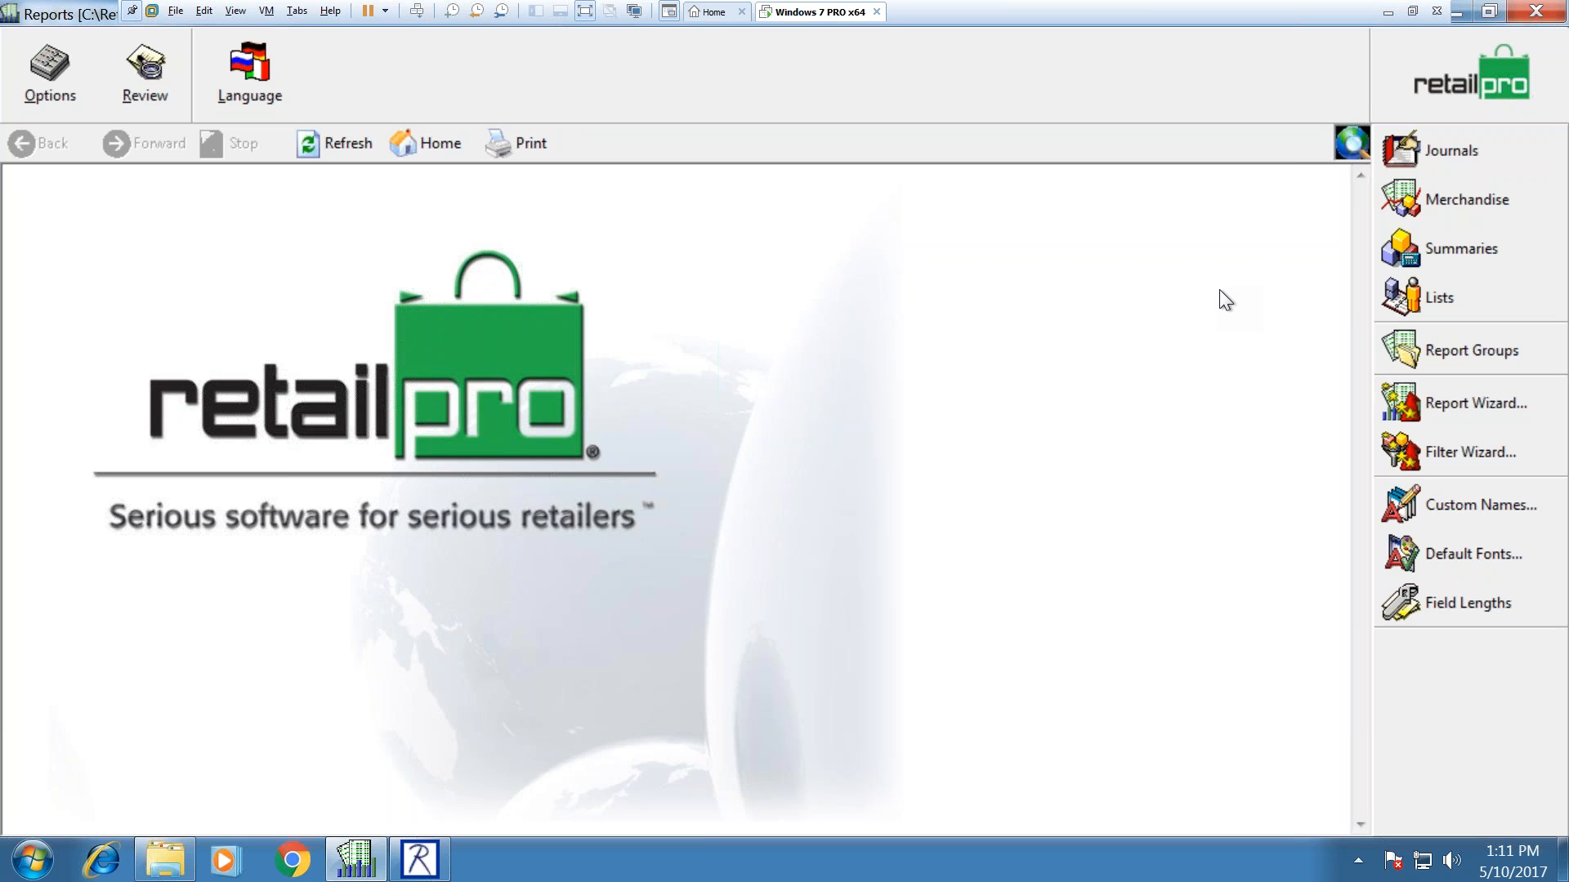
Step: Open the INVENTORY: On Hand Summary report from the Summaries list and view its filter criteria
click(1444, 246)
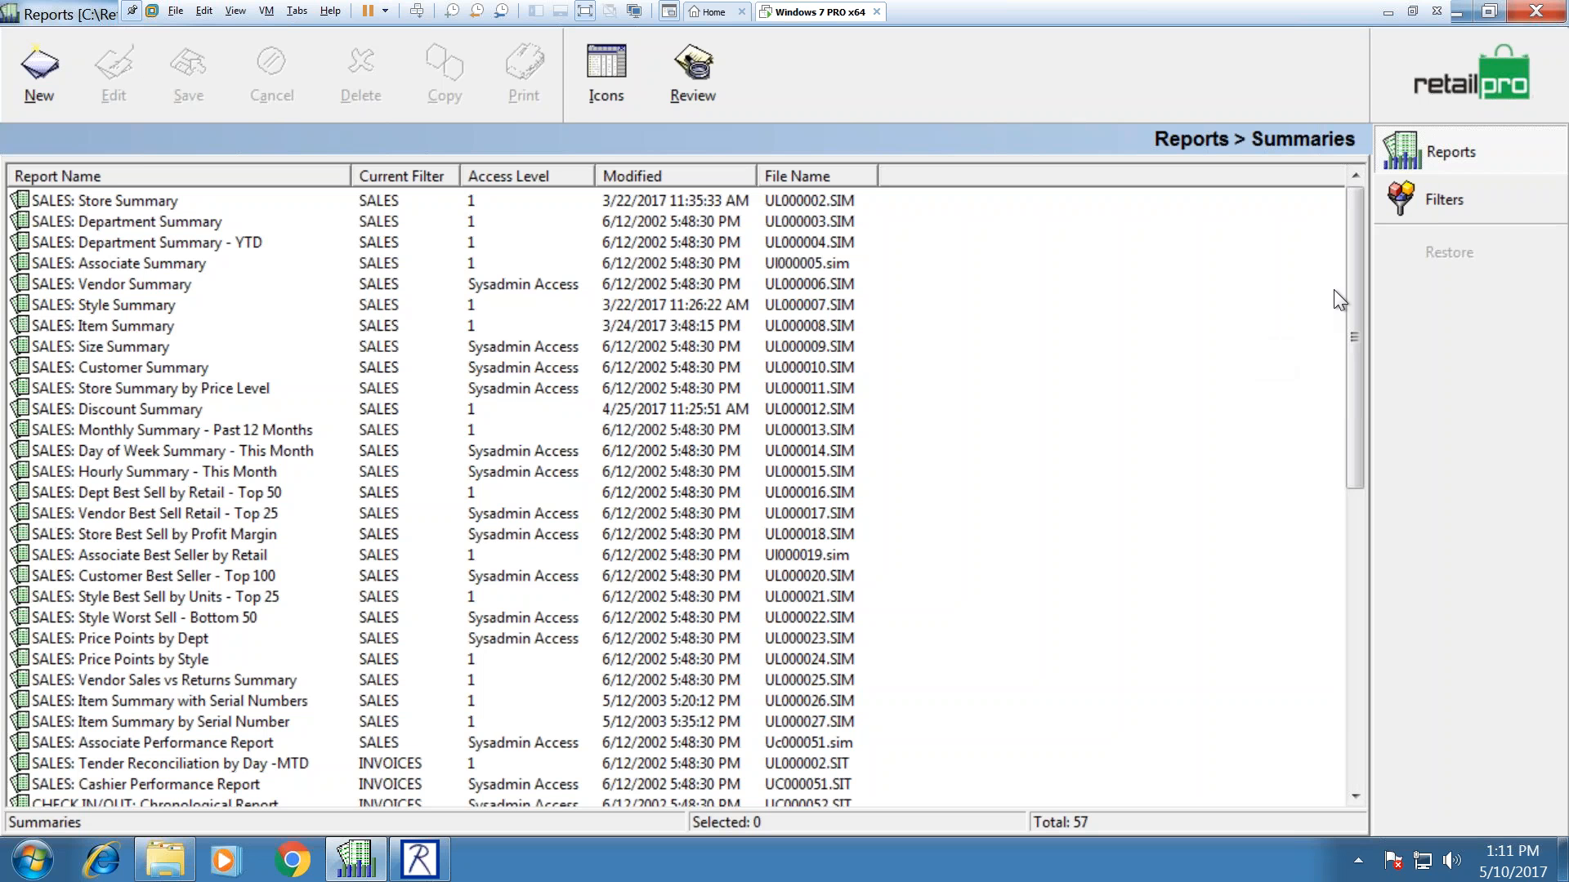
drag(1352, 272, 1320, 537)
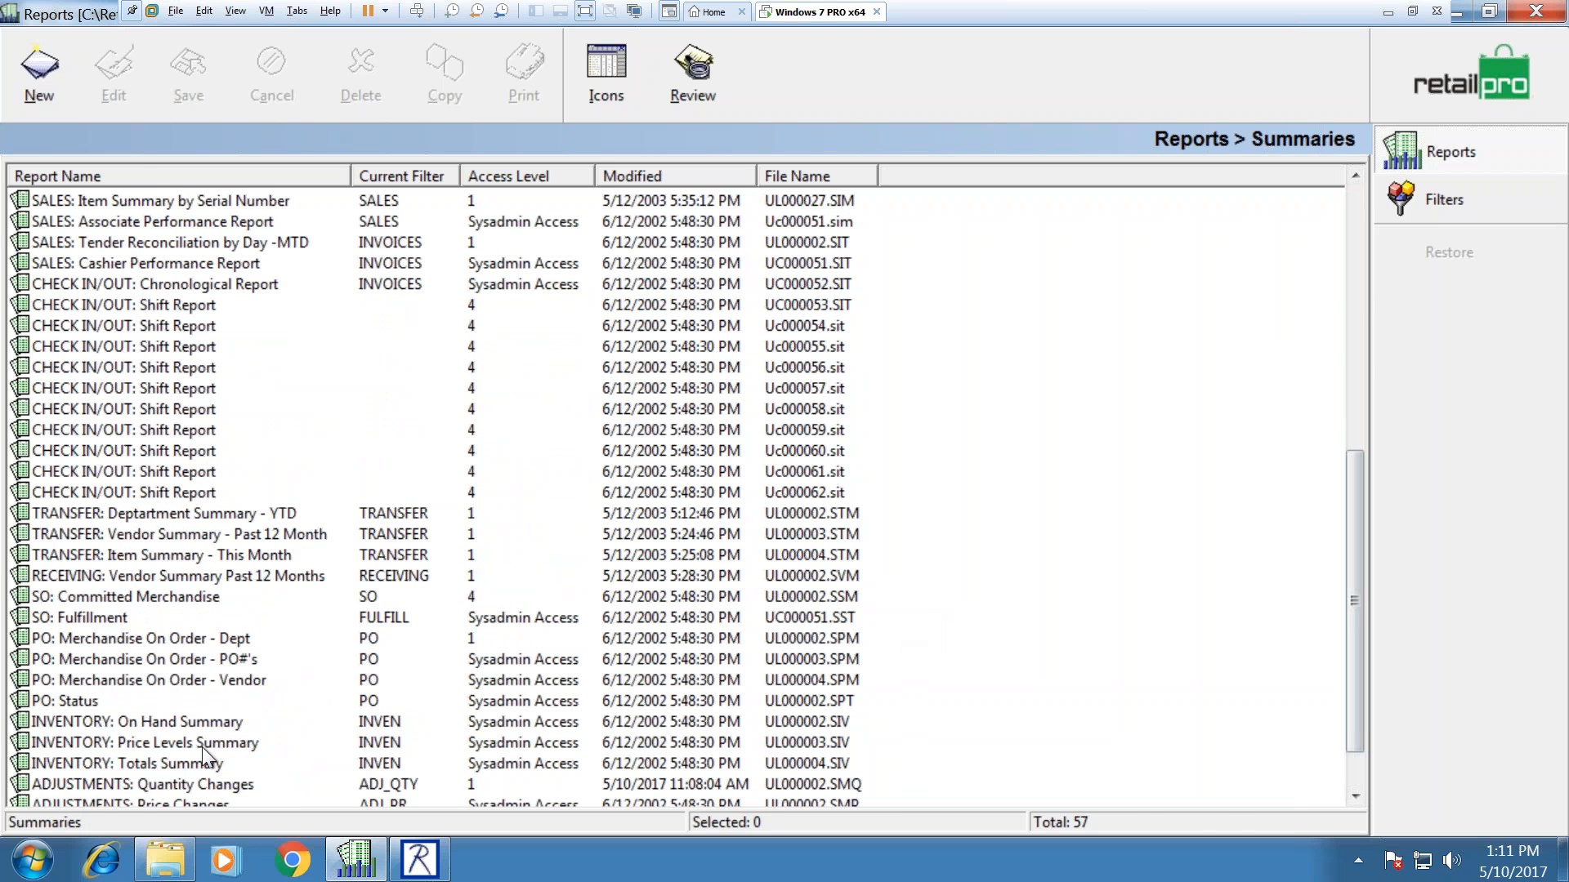
click(186, 724)
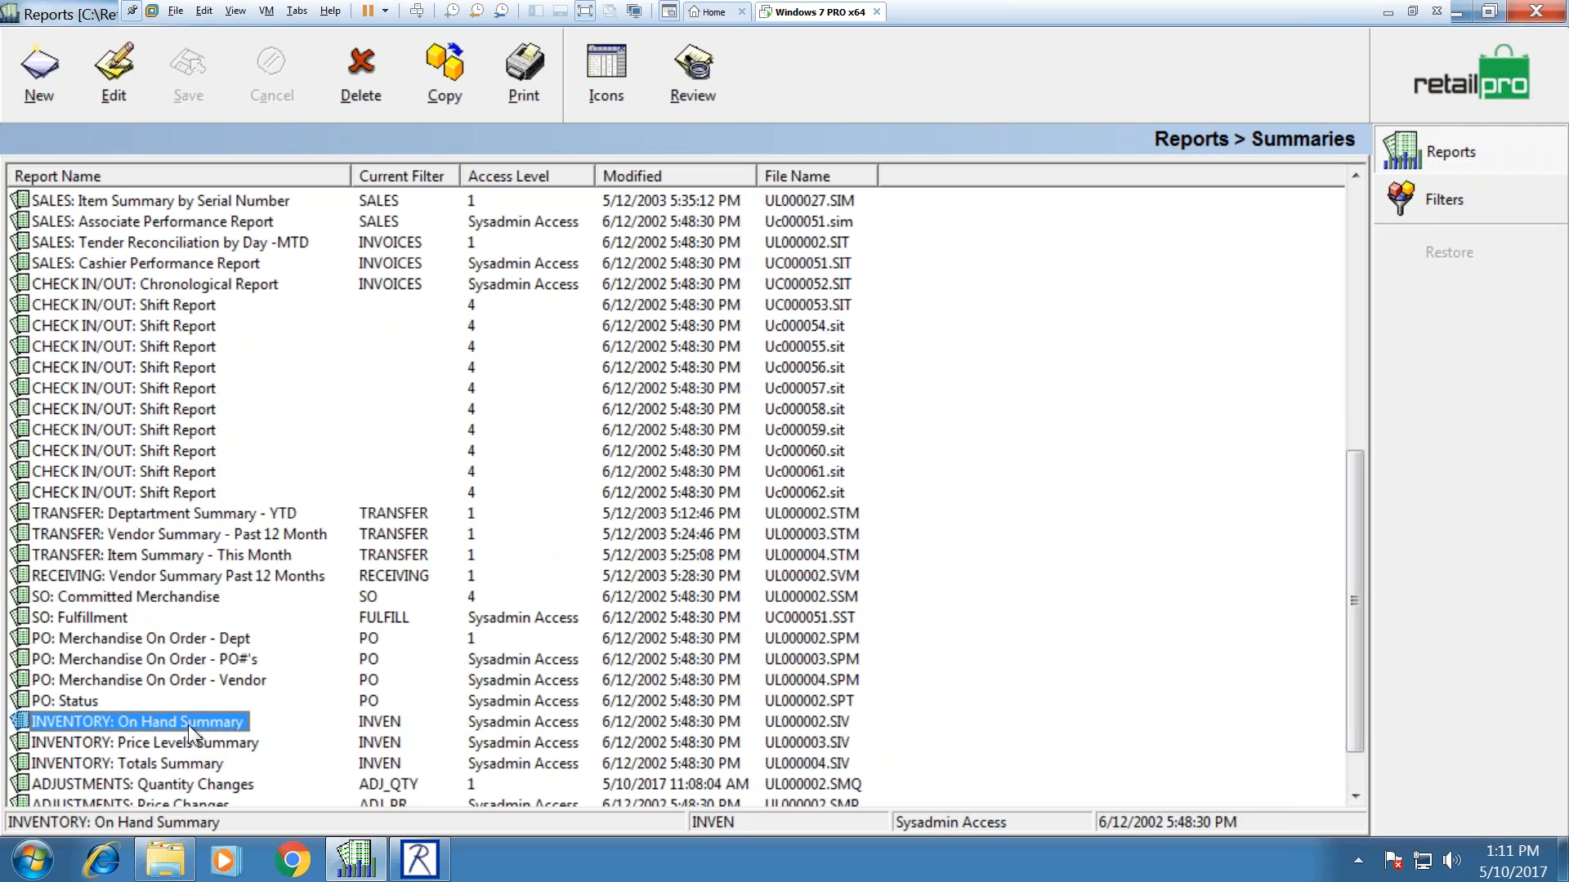
double_click(188, 724)
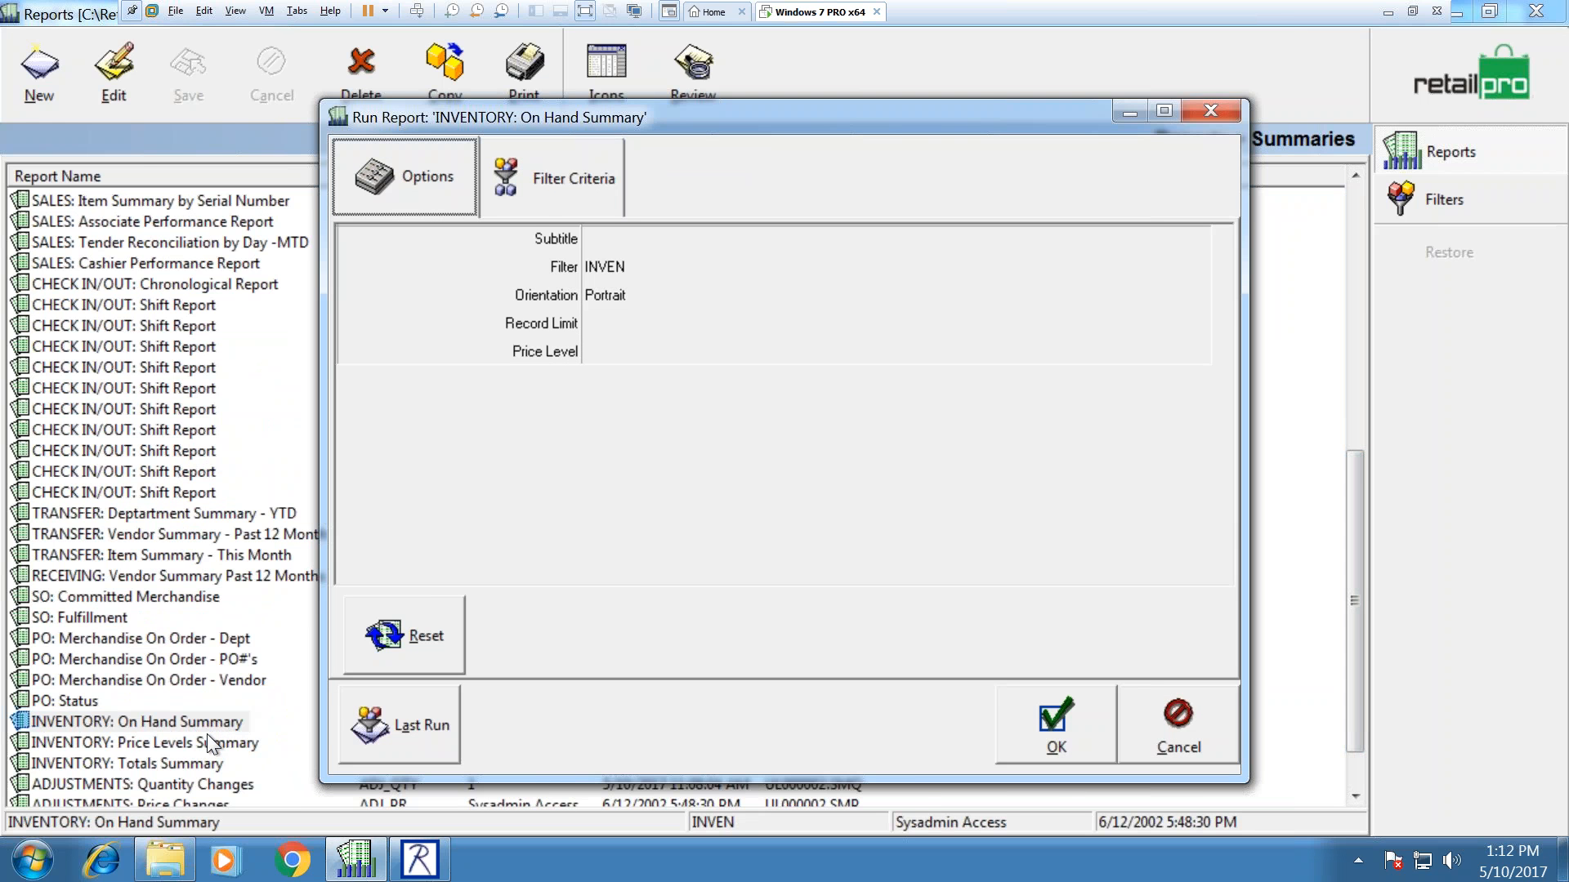
click(537, 205)
Step: Set the Qty filter range to 0 through 999999999 and mark it Exclude
click(1228, 549)
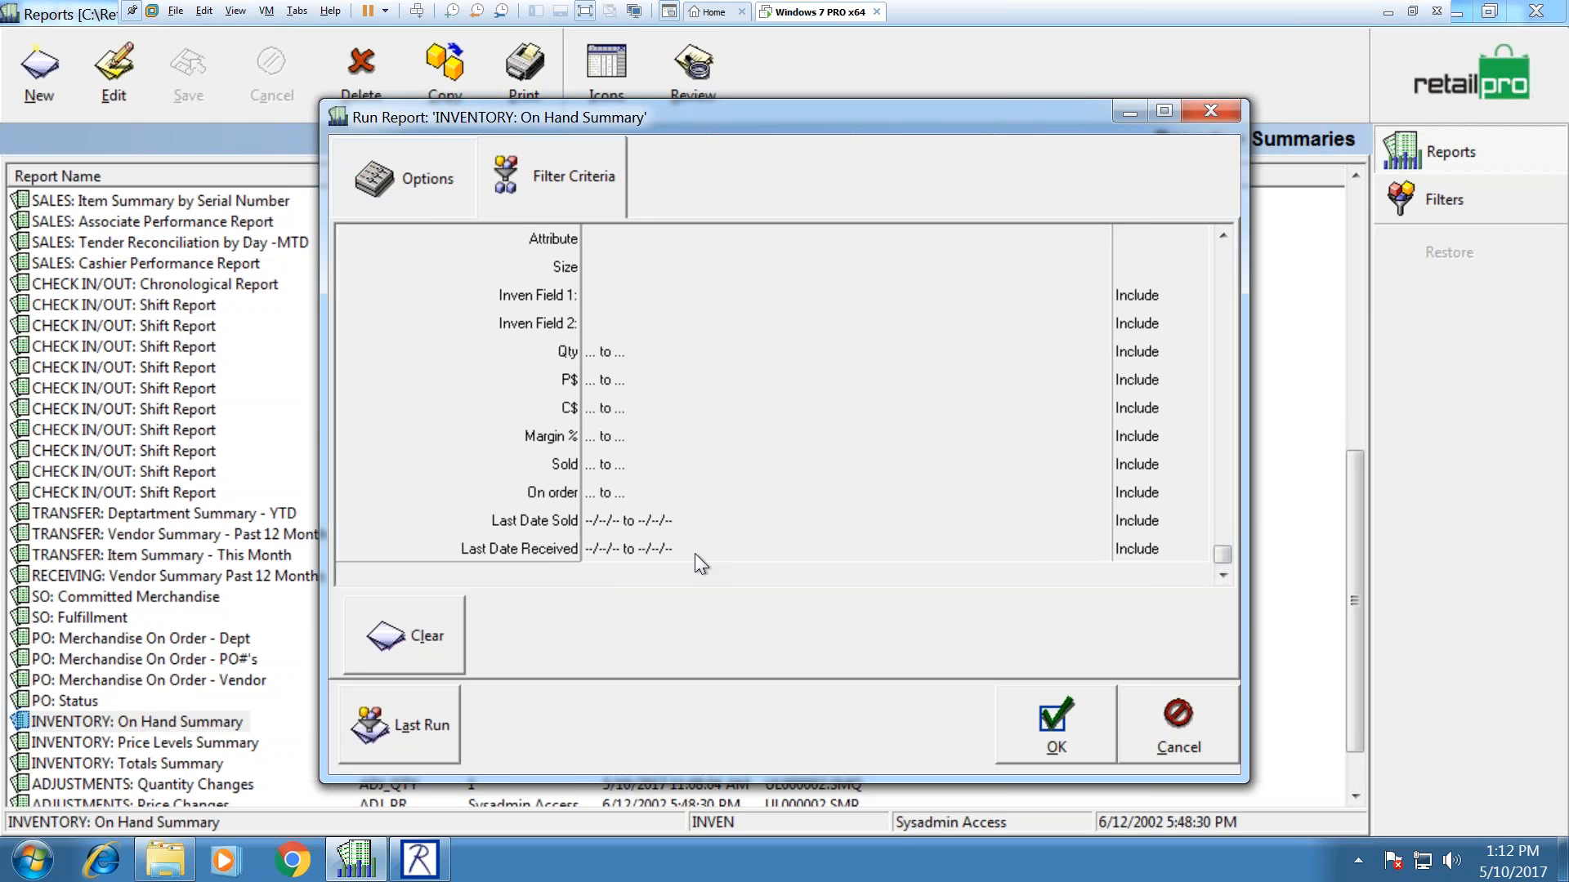
click(1228, 283)
click(1224, 575)
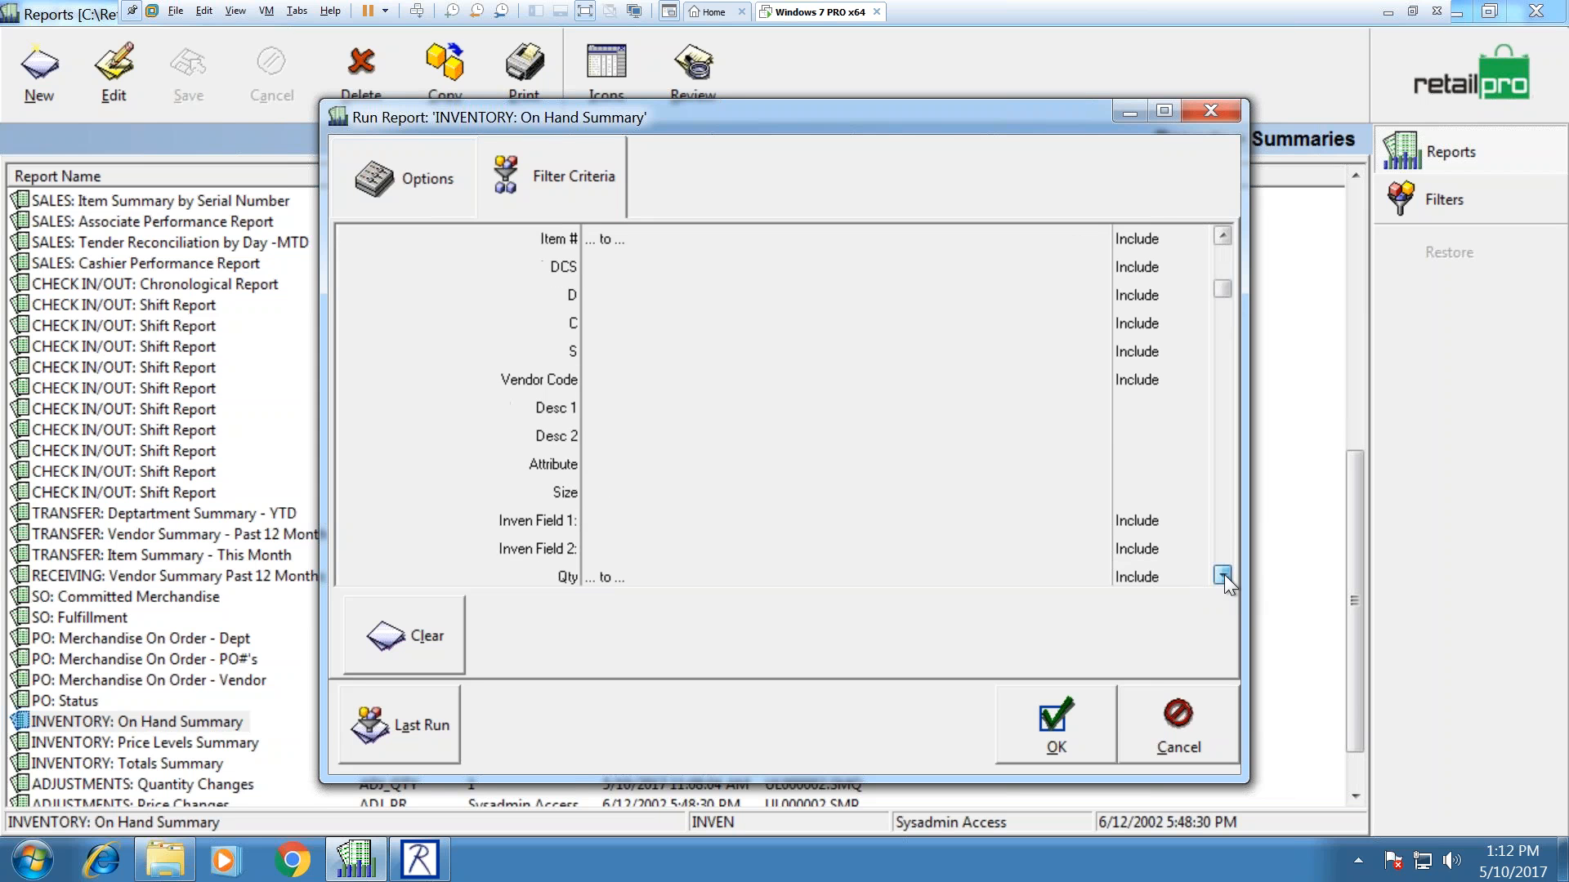
click(596, 380)
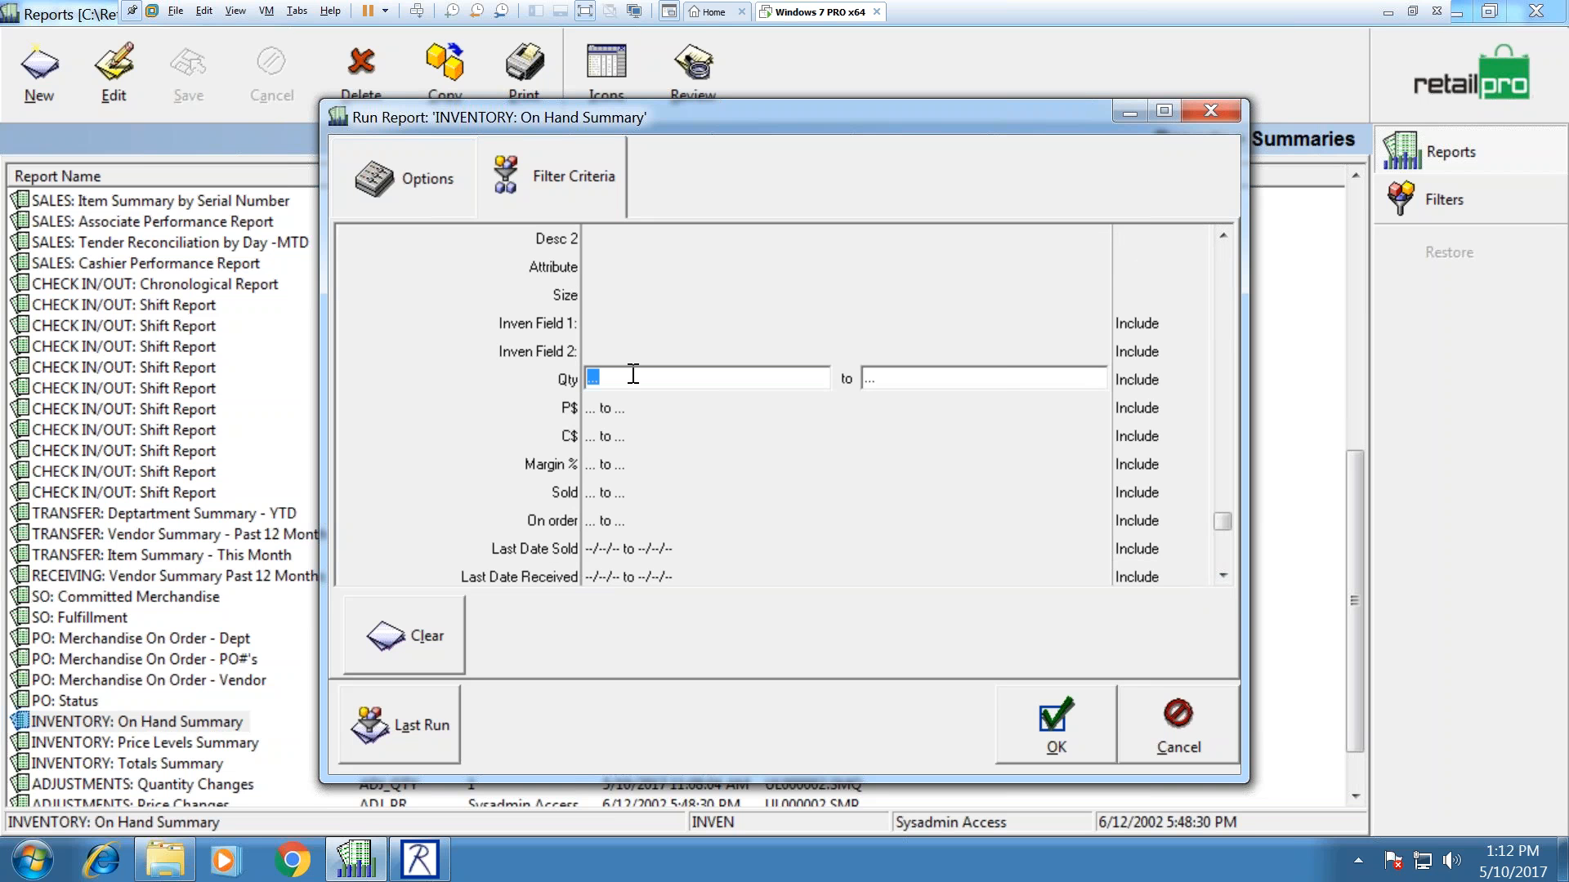
text(0)
key(Tab)
text(999999999)
click(1139, 379)
click(1193, 383)
click(1153, 415)
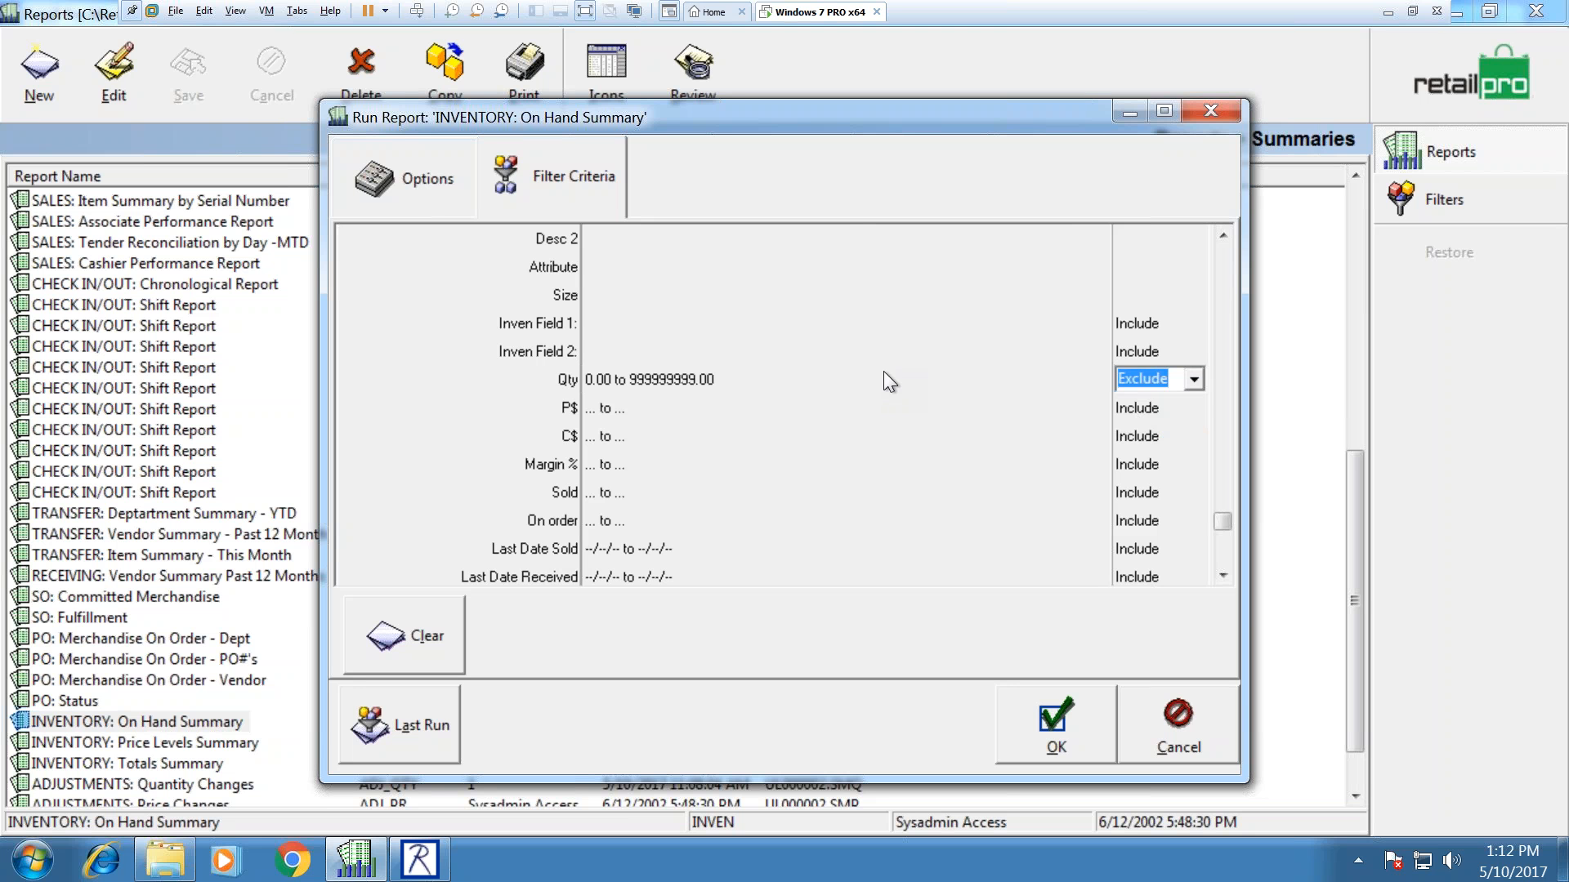
Step: Review the general options and filters, then run the On Hand Summary to print preview
click(396, 177)
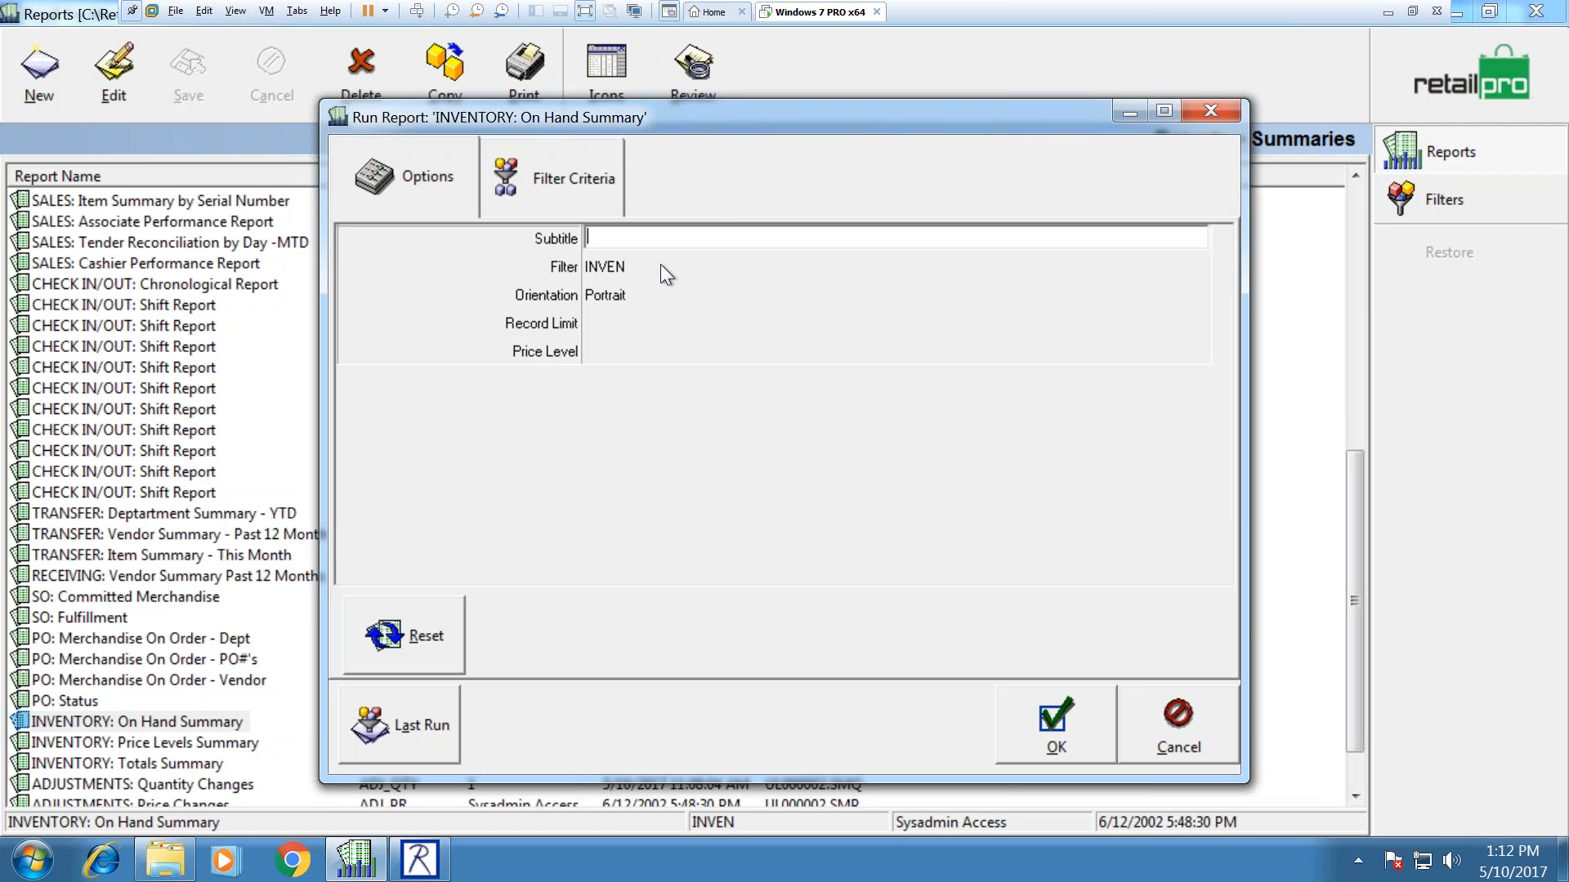
click(528, 171)
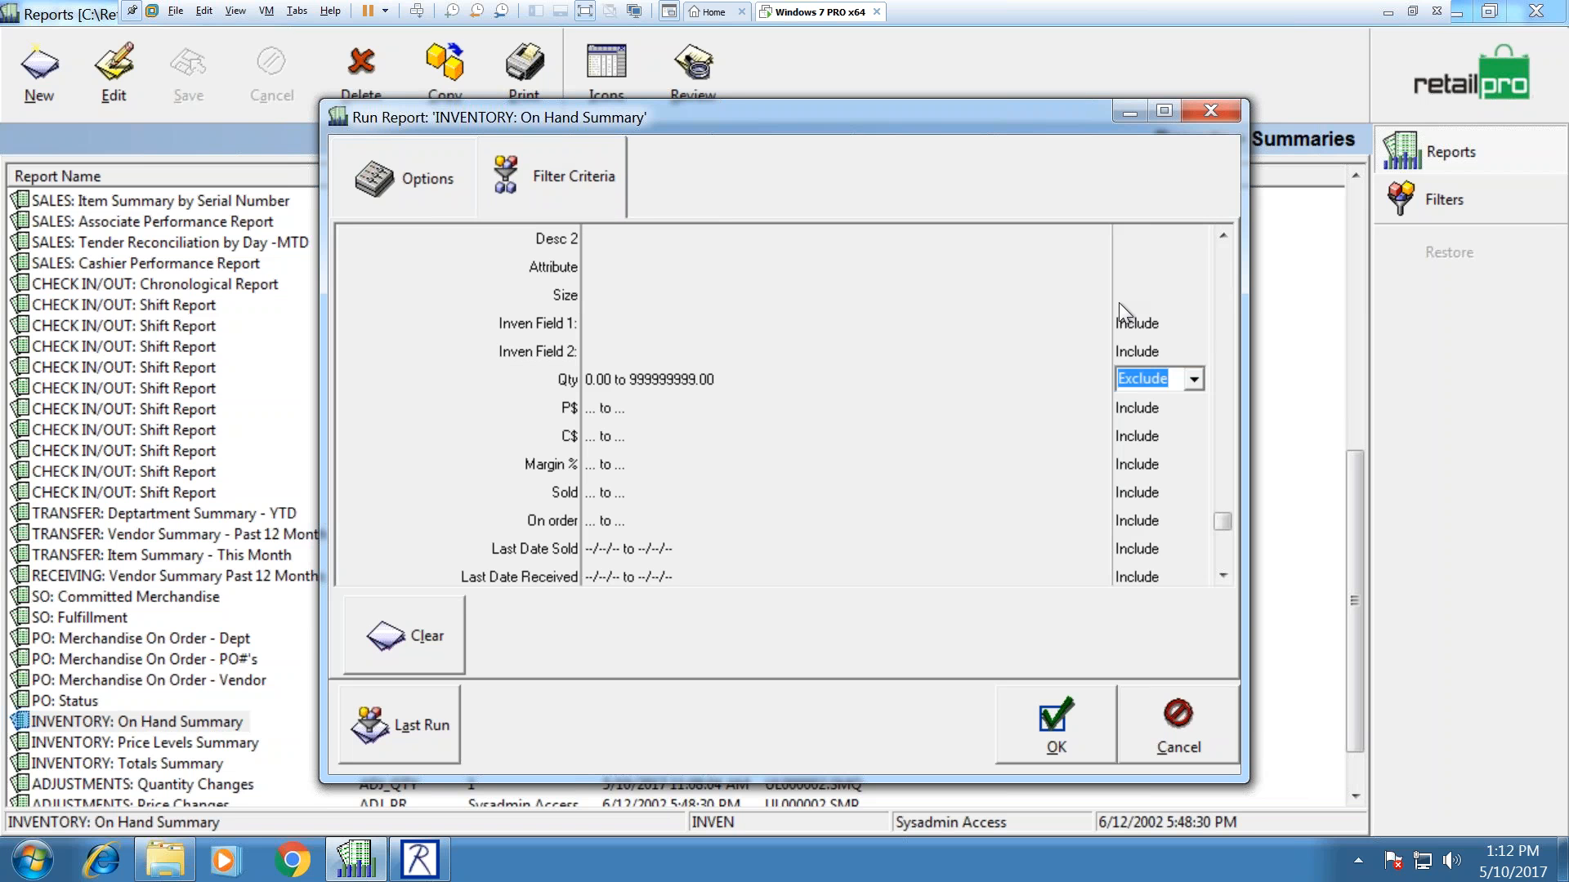
click(1222, 250)
click(442, 181)
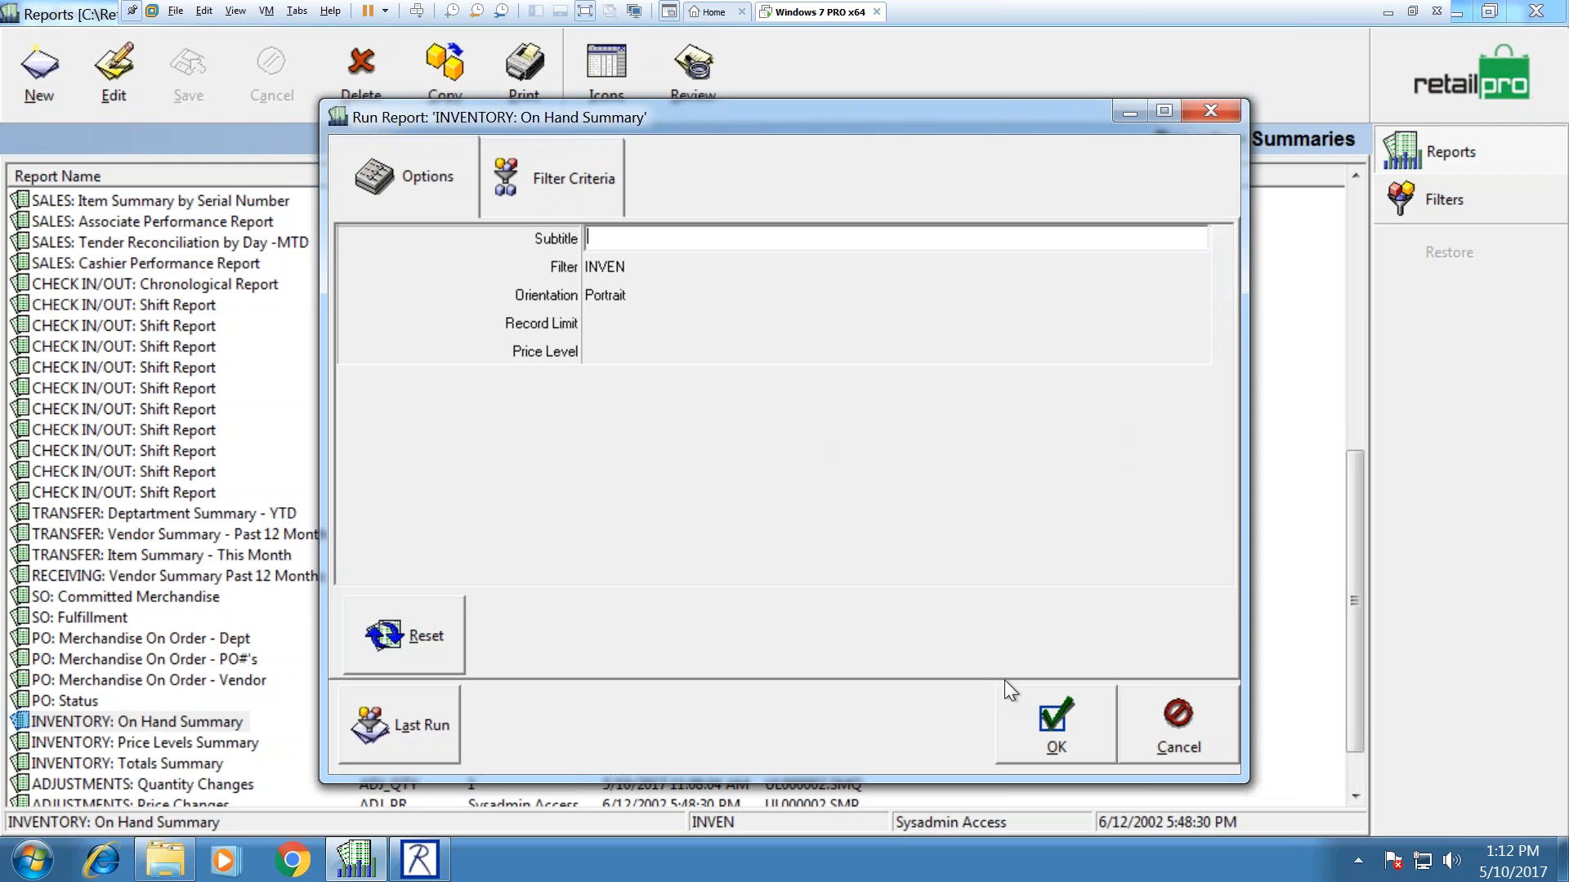
click(1056, 721)
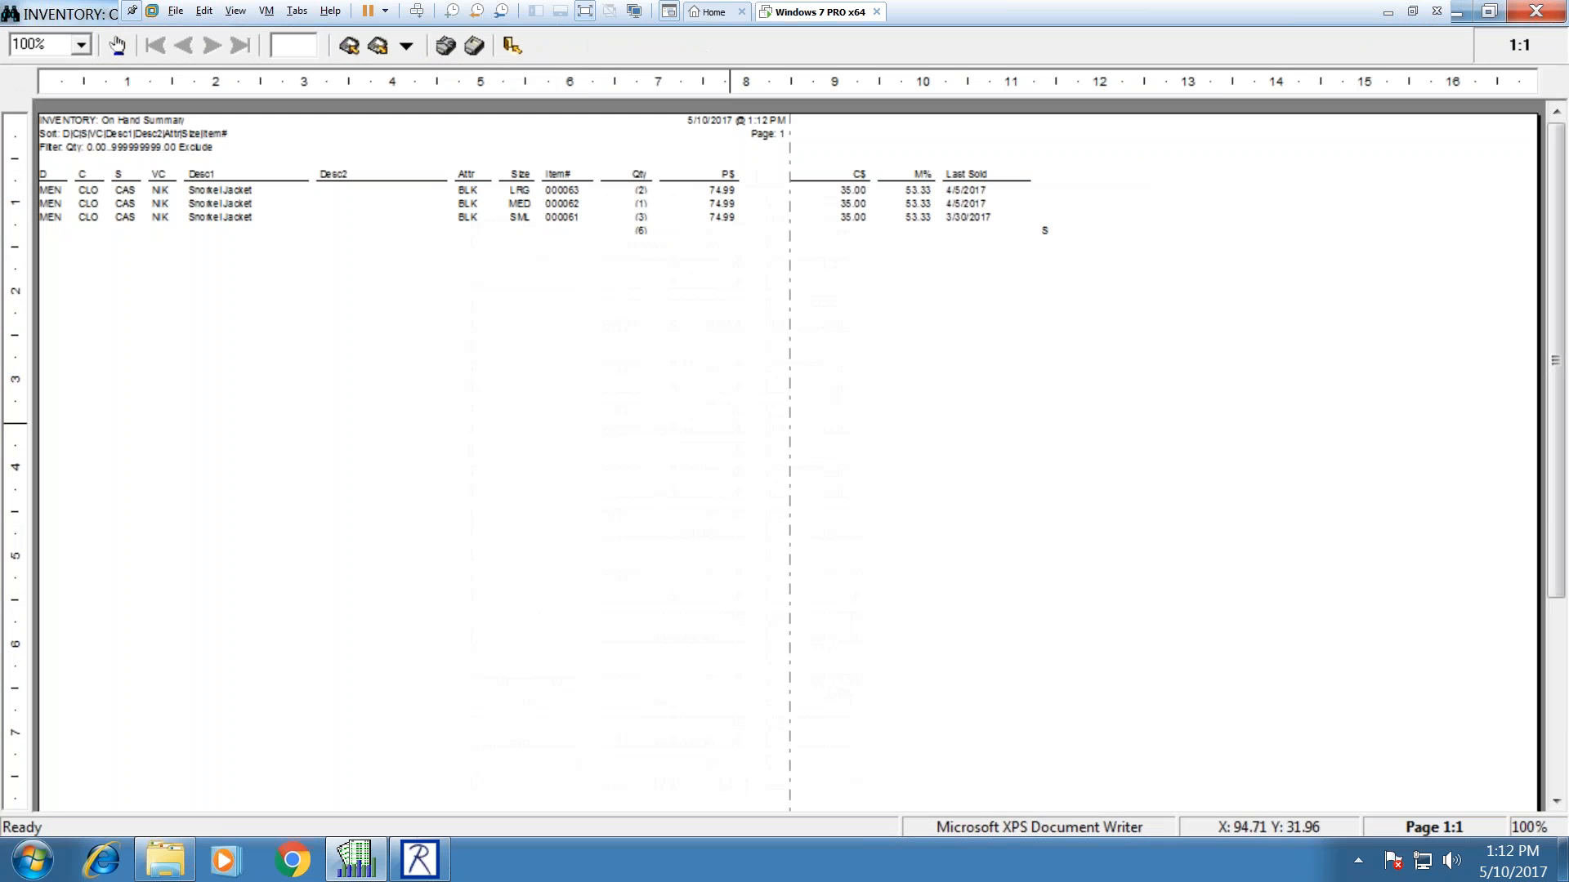